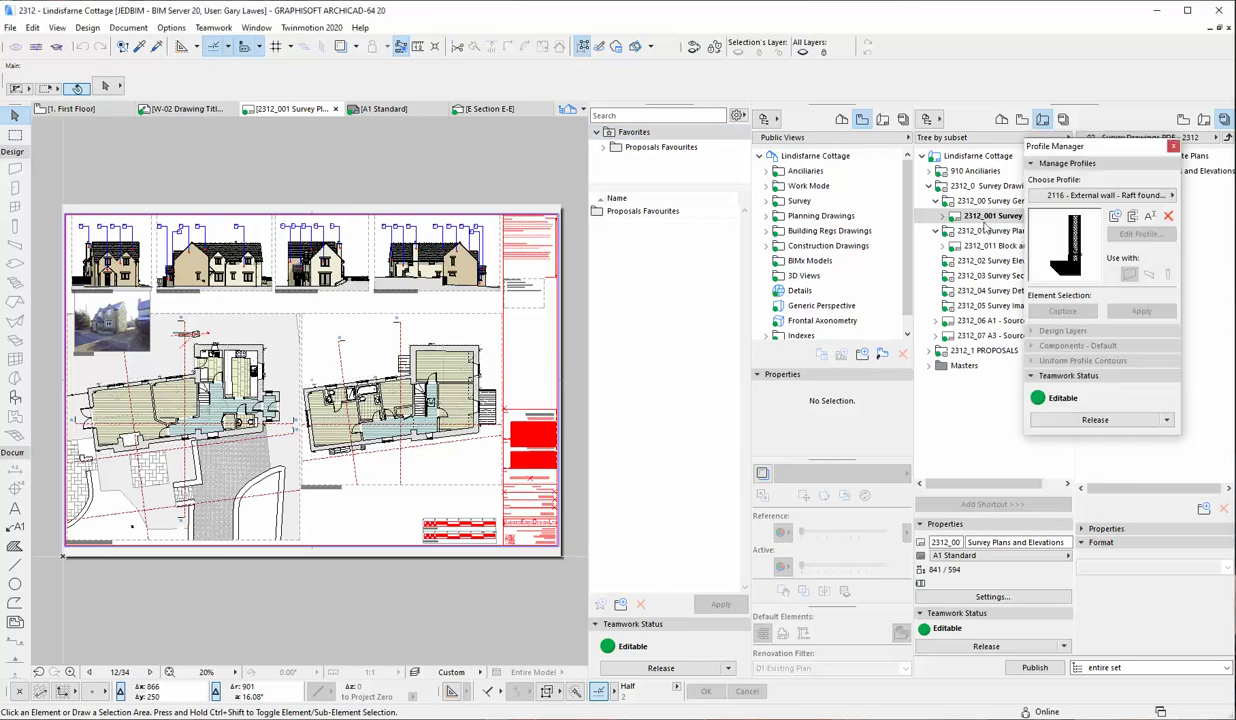
- Move the floating Profile Manager and Teamwork palettes apart and close both of them
drag(1065, 140, 380, 178)
mouse_move(909, 327)
mouse_down()
mouse_move(518, 227)
mouse_move(518, 177)
mouse_move(505, 176)
mouse_up()
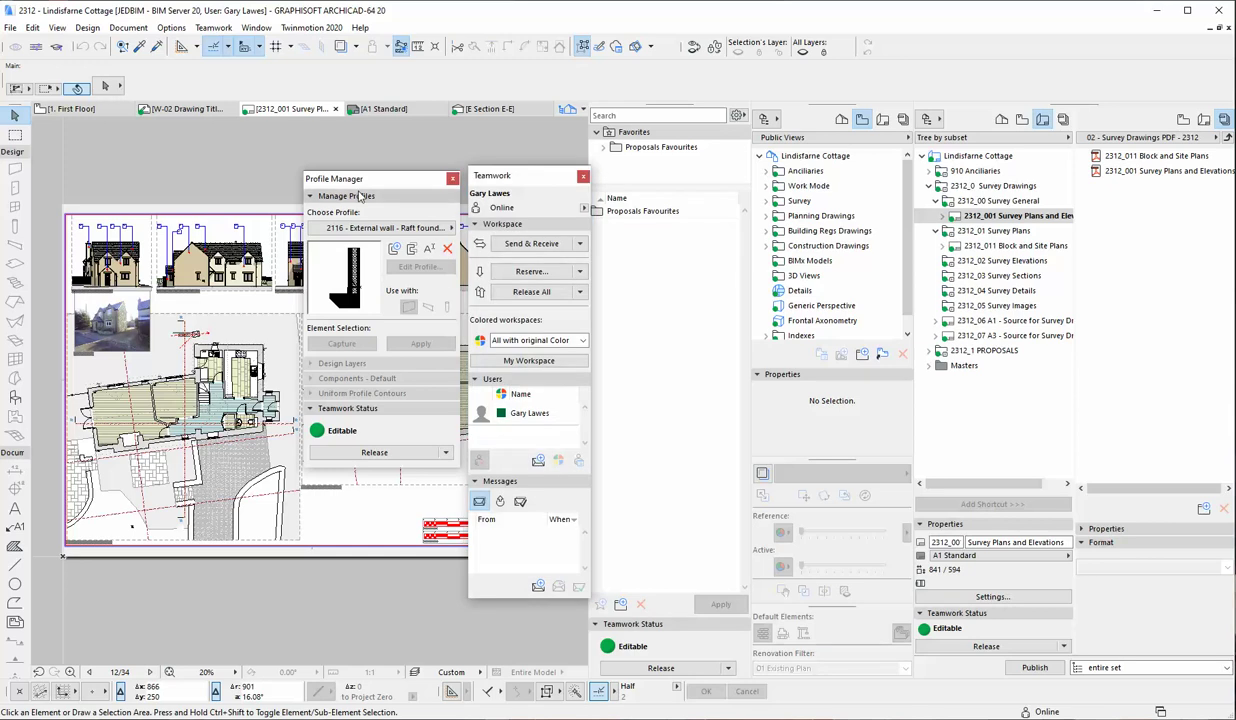
drag(355, 178, 837, 242)
click(934, 242)
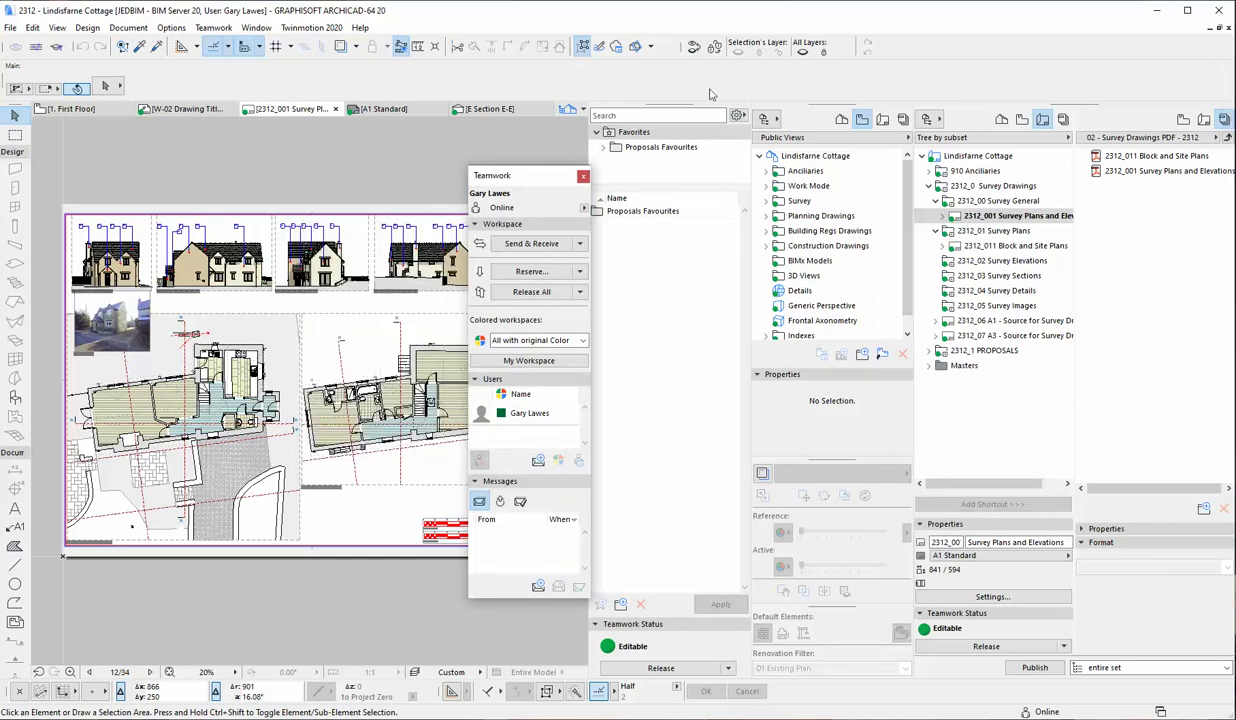
click(583, 176)
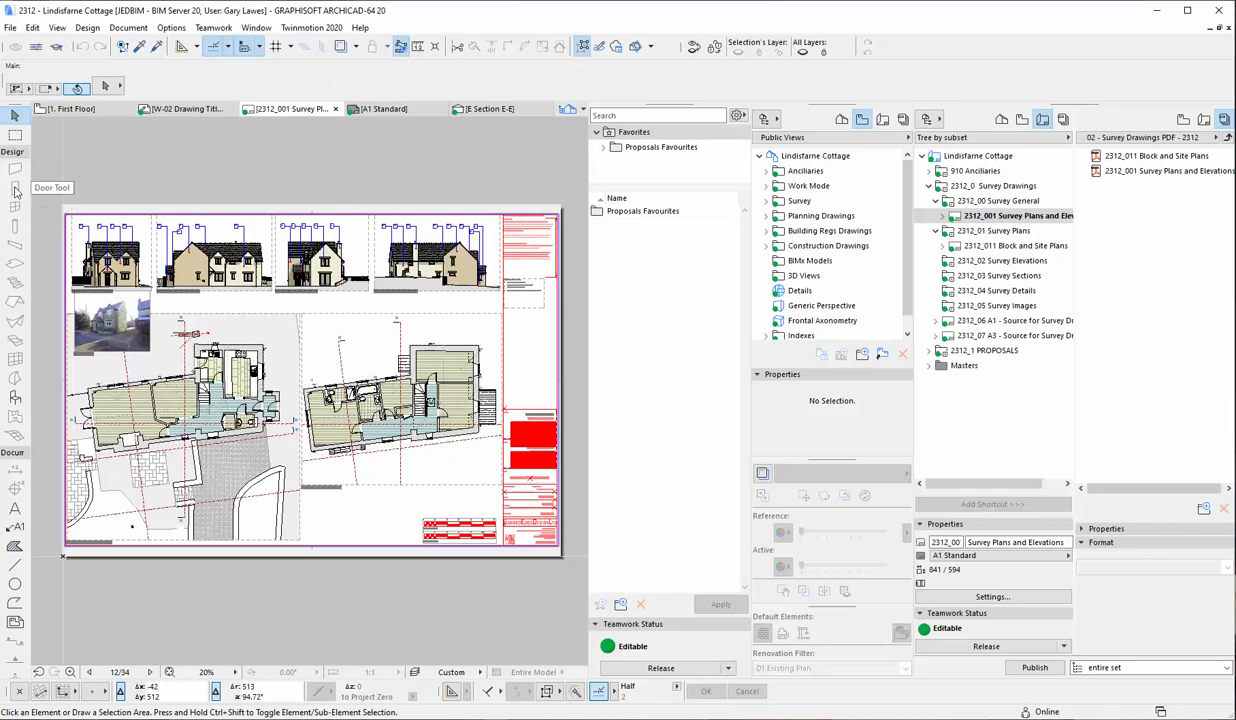
- Activate the Text tool, review its options and Text Default Settings, and close the settings without changes
click(15, 508)
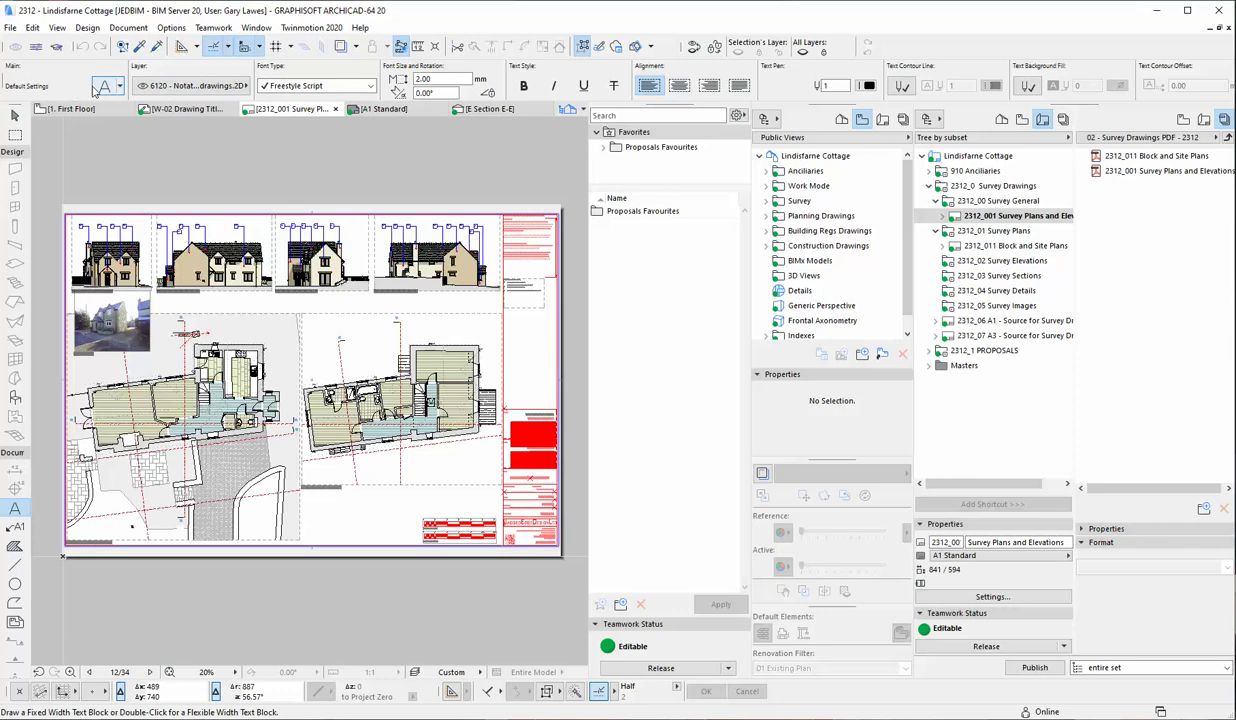
scroll(425, 83, right, 6)
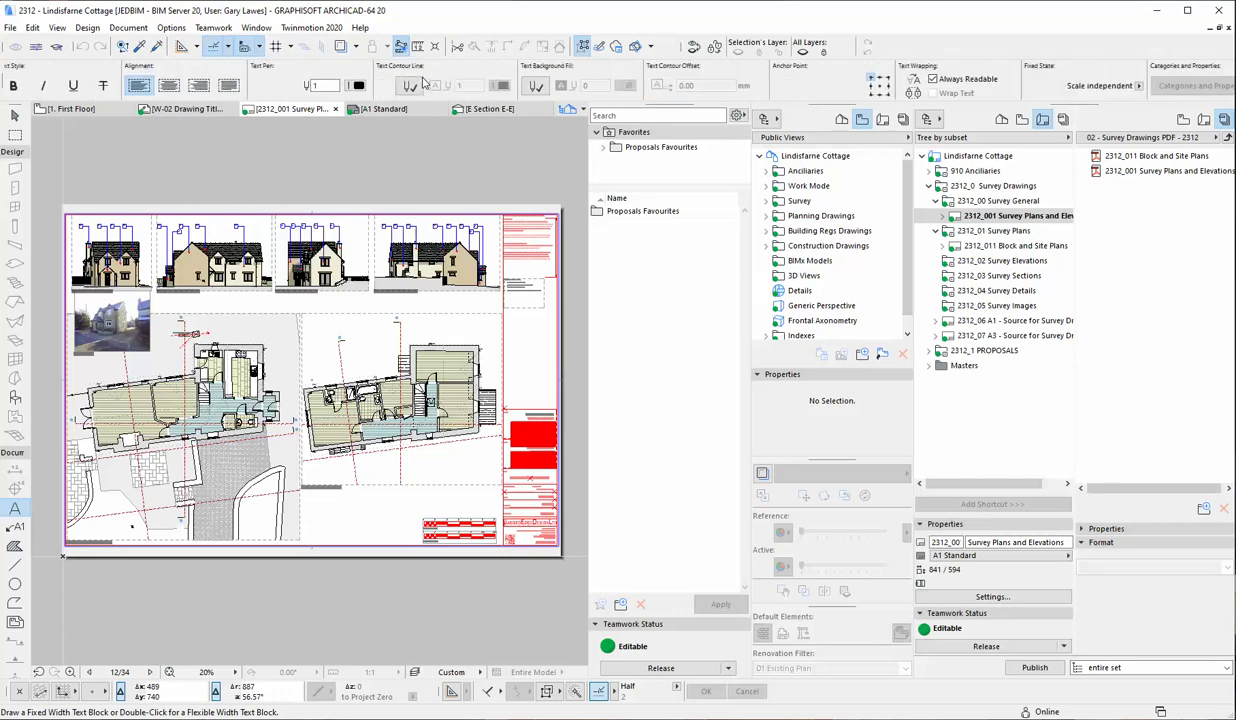
scroll(425, 83, left, 6)
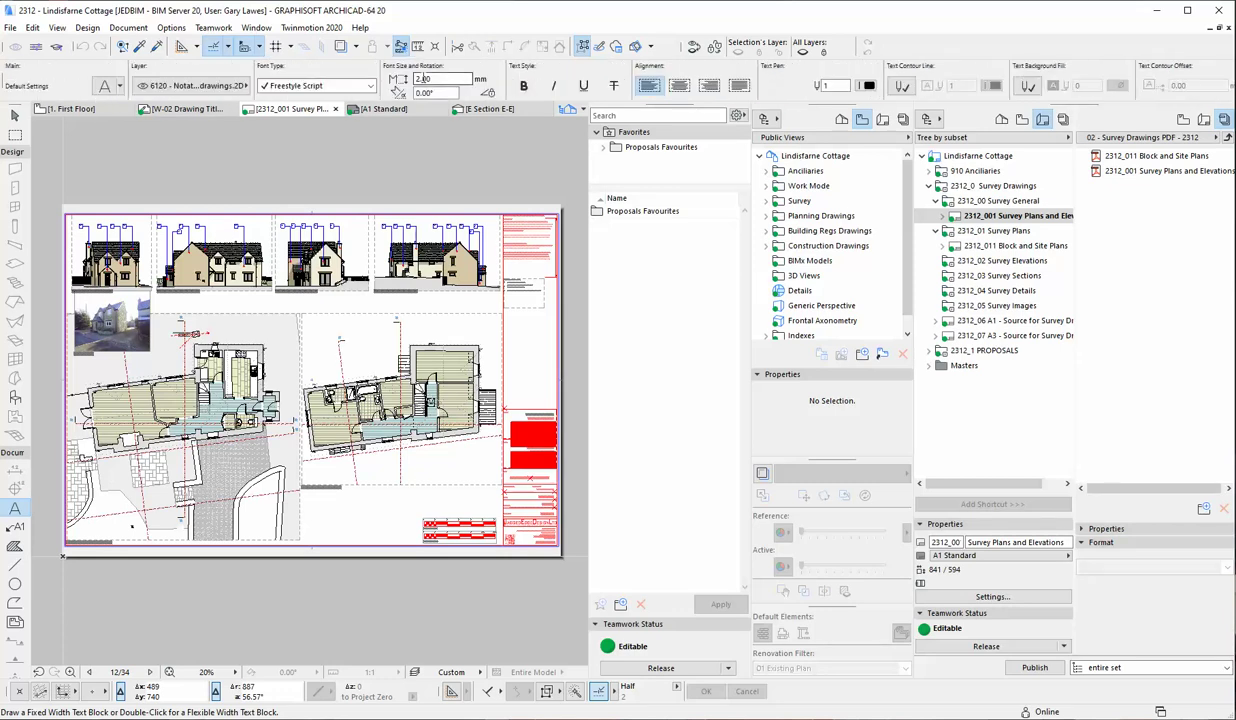
double_click(12, 509)
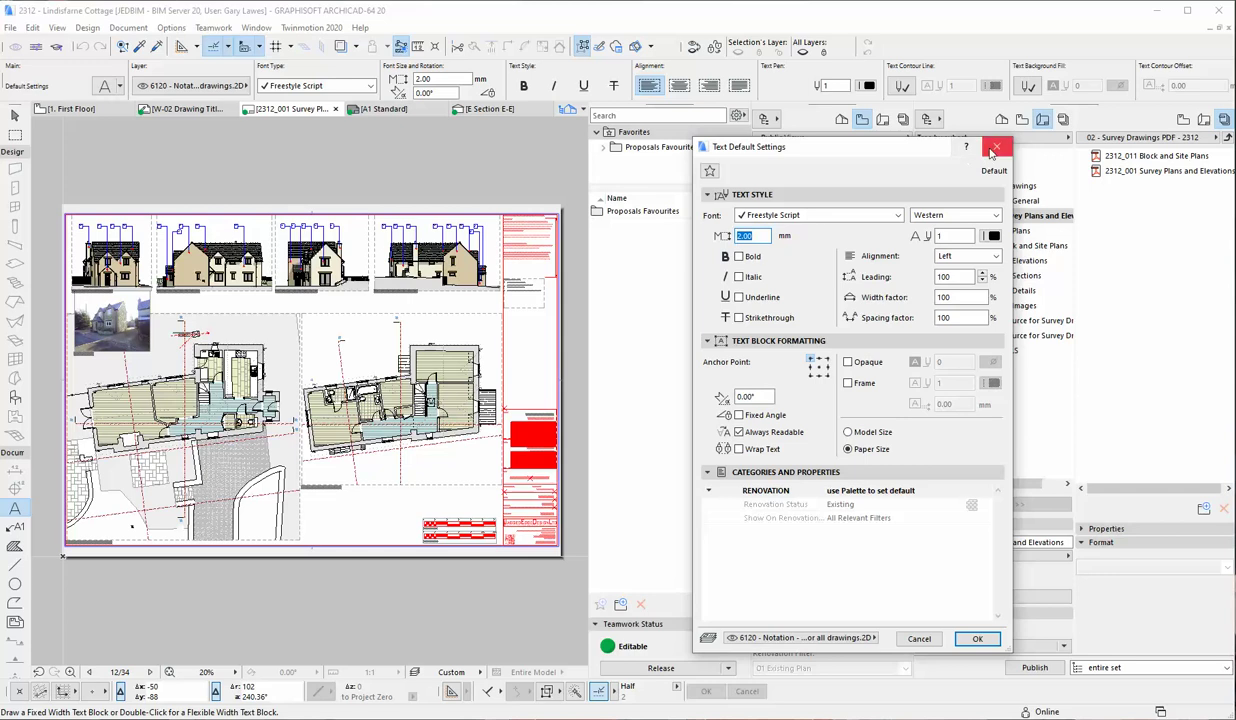
click(995, 149)
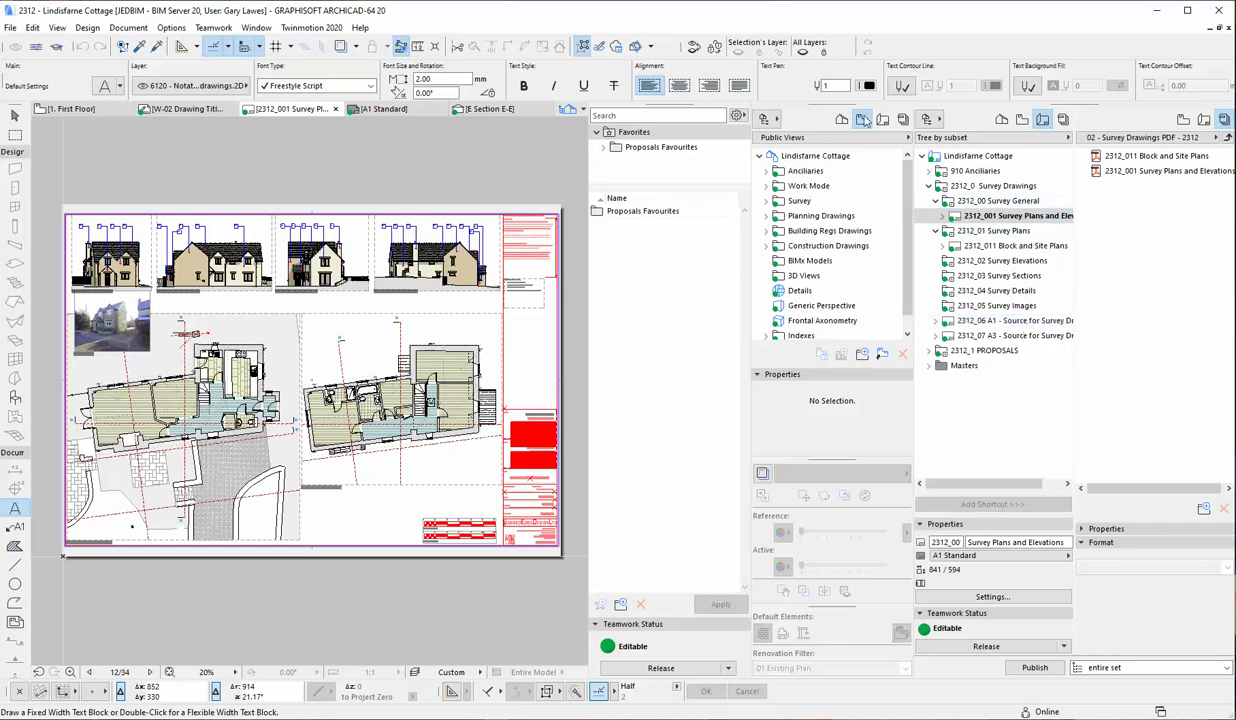
- Select the Planning Drawings view folder, look through the stories and sections in the Project Map, and return to the View Map
click(815, 156)
click(821, 216)
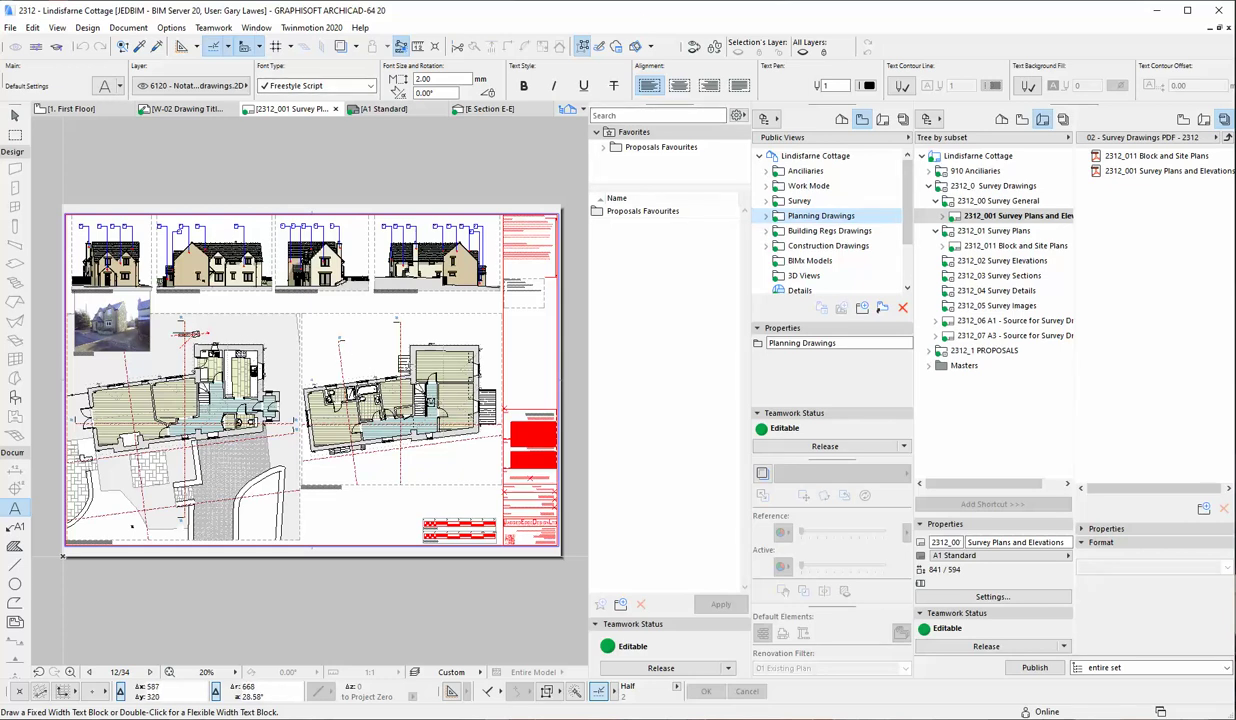
click(841, 120)
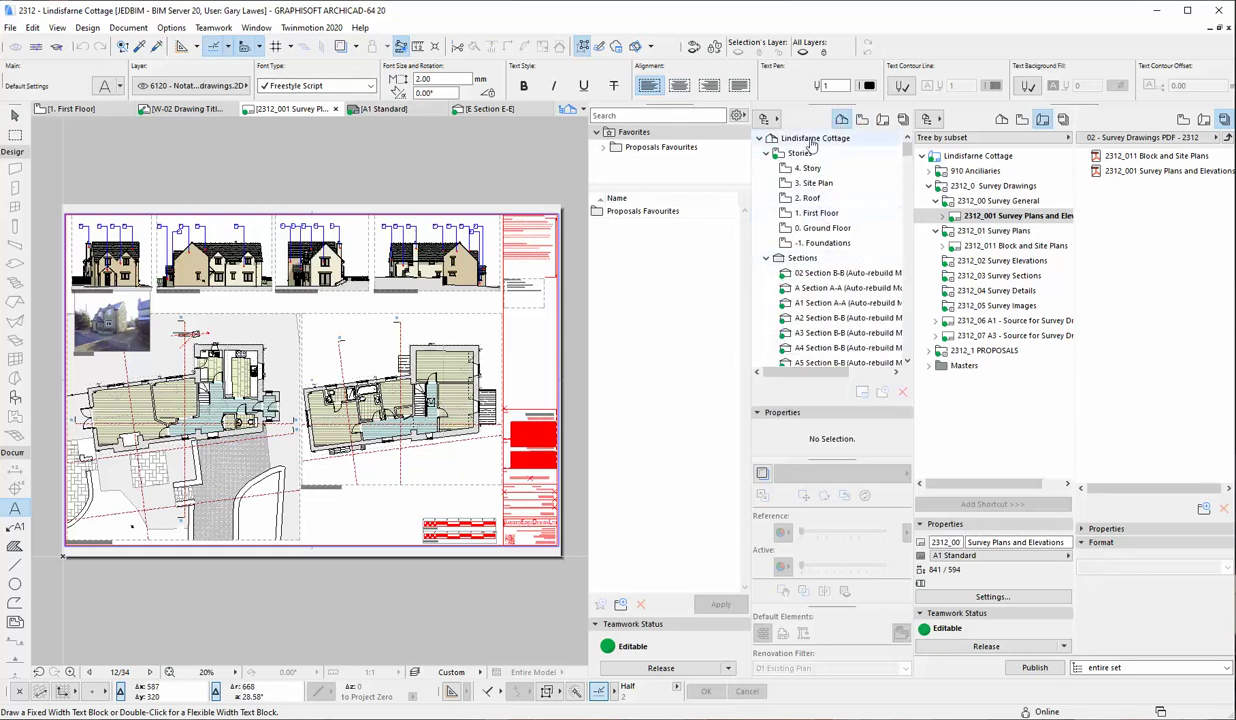
scroll(826, 298, down, 3)
scroll(828, 305, up, 3)
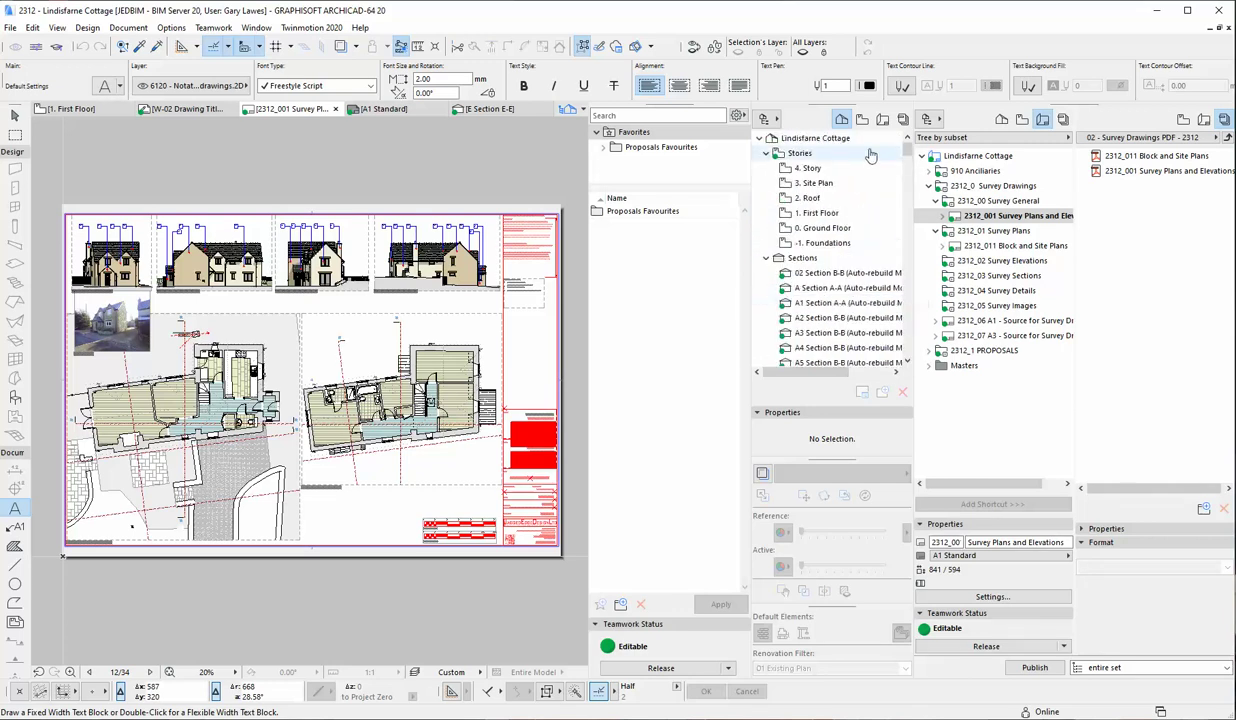
click(864, 120)
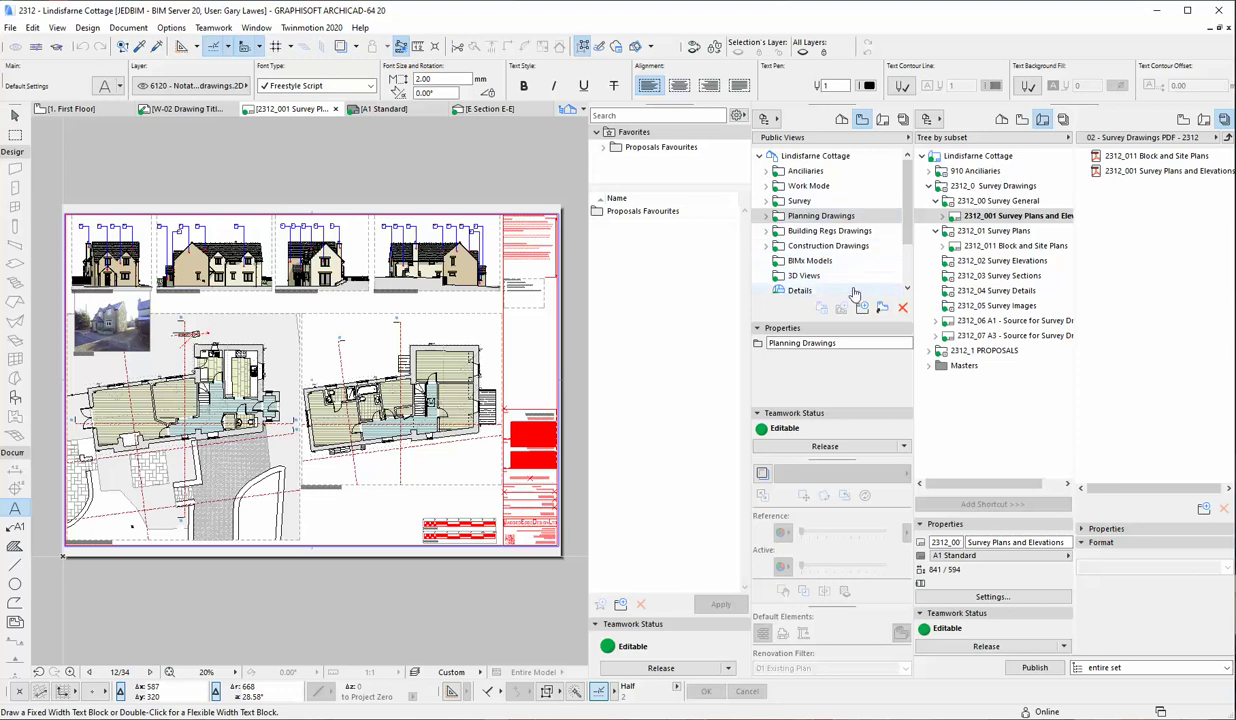
- Expand the Survey view folder and collapse its Floor Plans and Elevations subfolders to show its structure
click(793, 201)
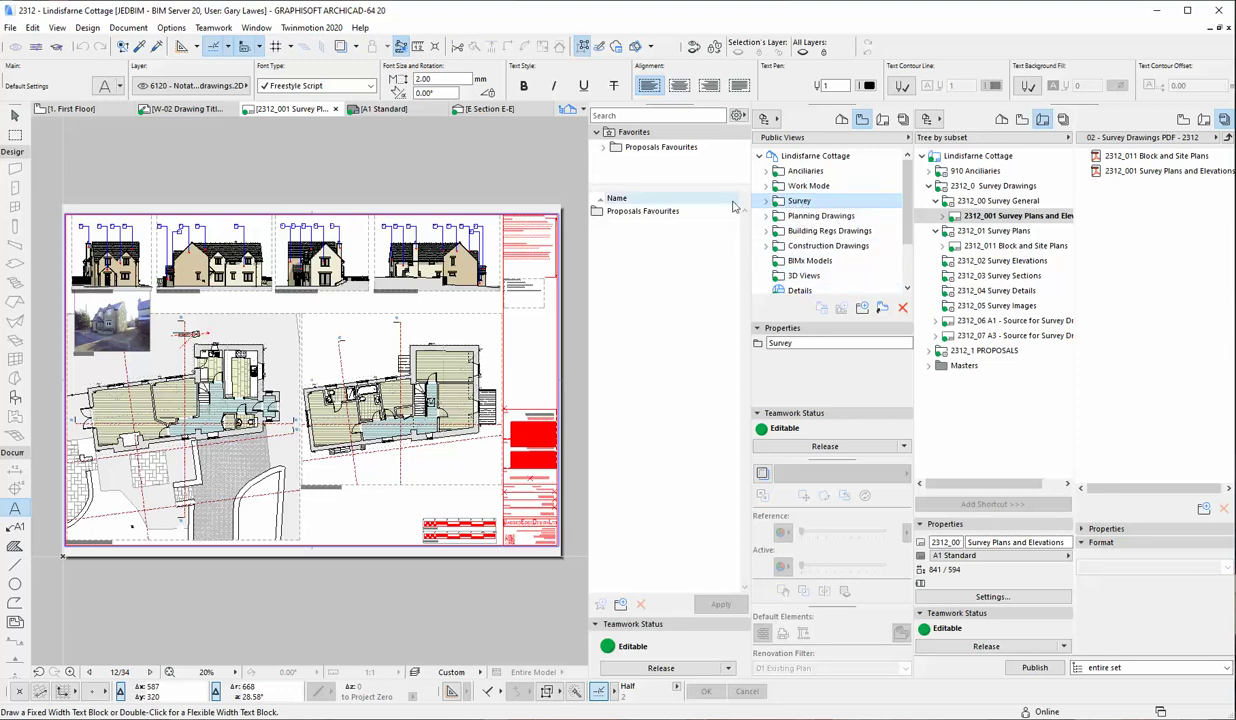
click(766, 201)
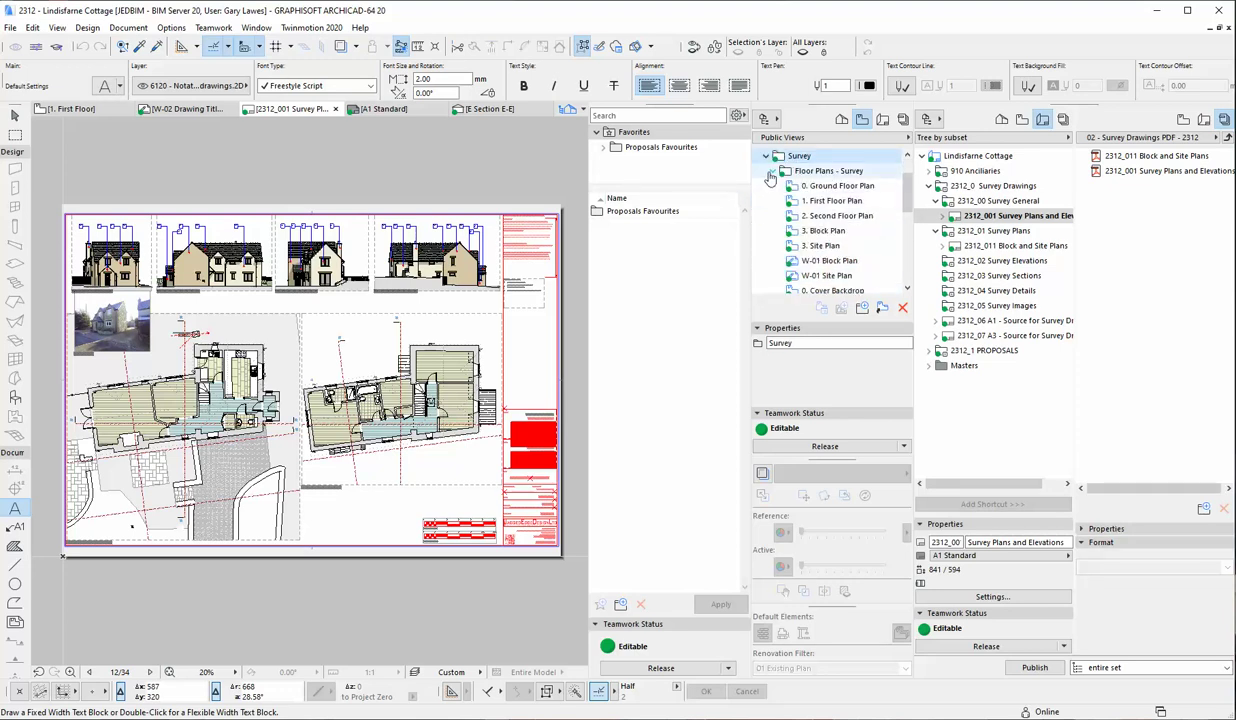
click(786, 186)
click(774, 186)
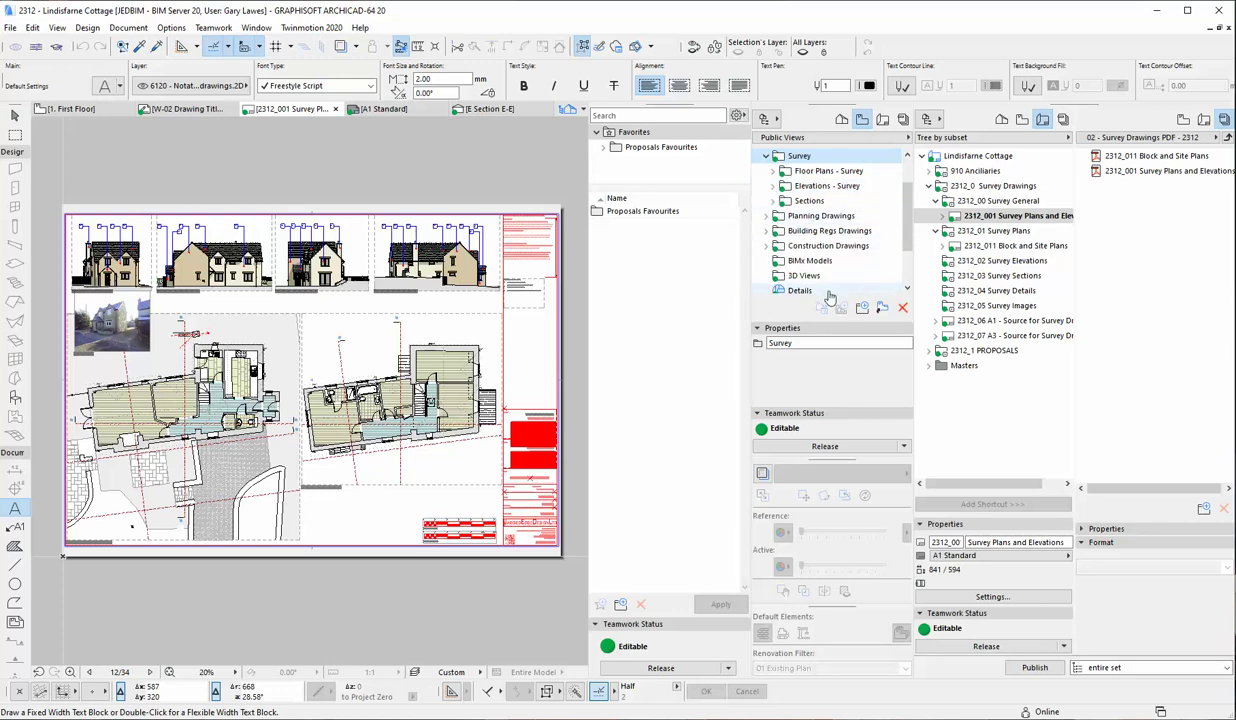
- Look through the Planning Drawings view folder, collapsing its Floor Plans, Elevations and Scale Bars subfolders and the folder itself
click(764, 217)
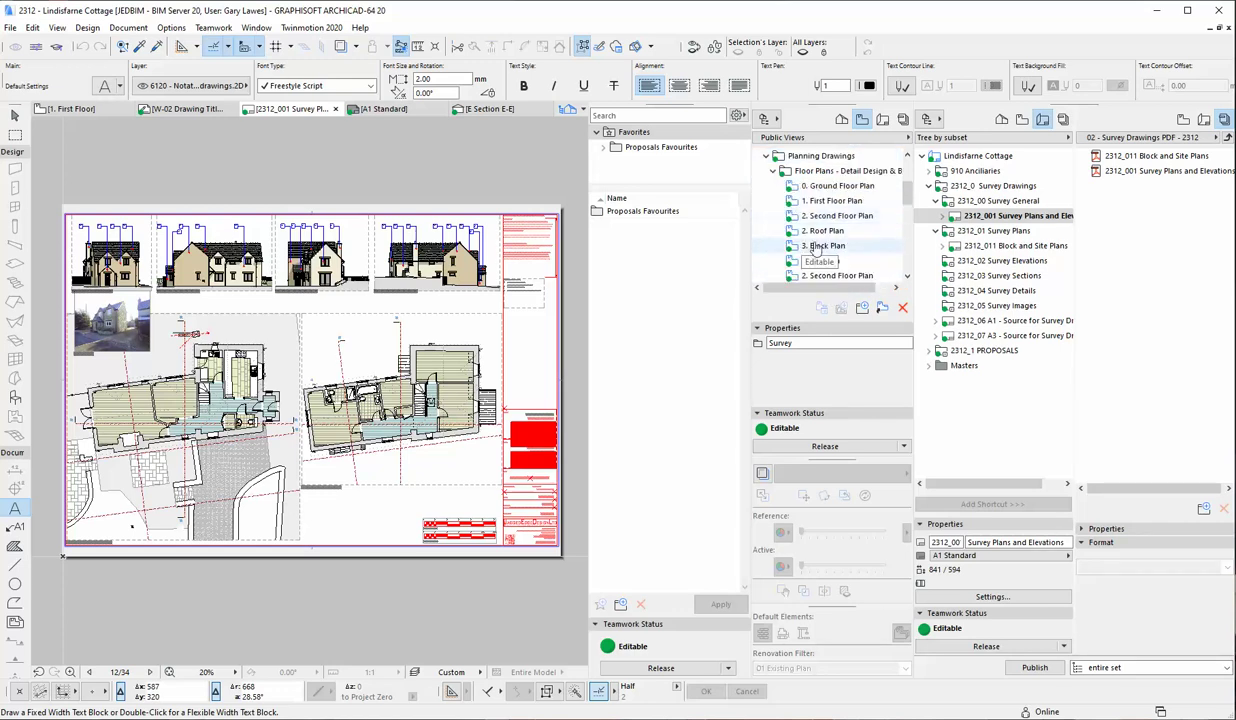
click(776, 172)
click(776, 186)
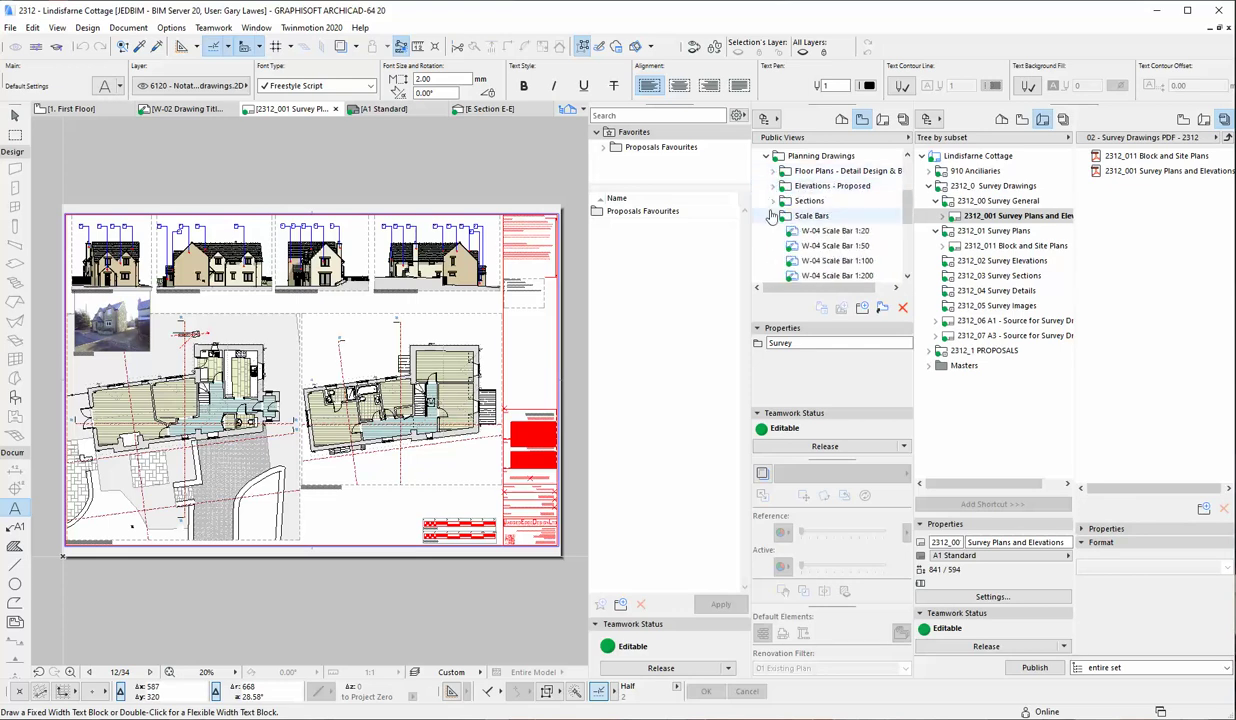
click(775, 217)
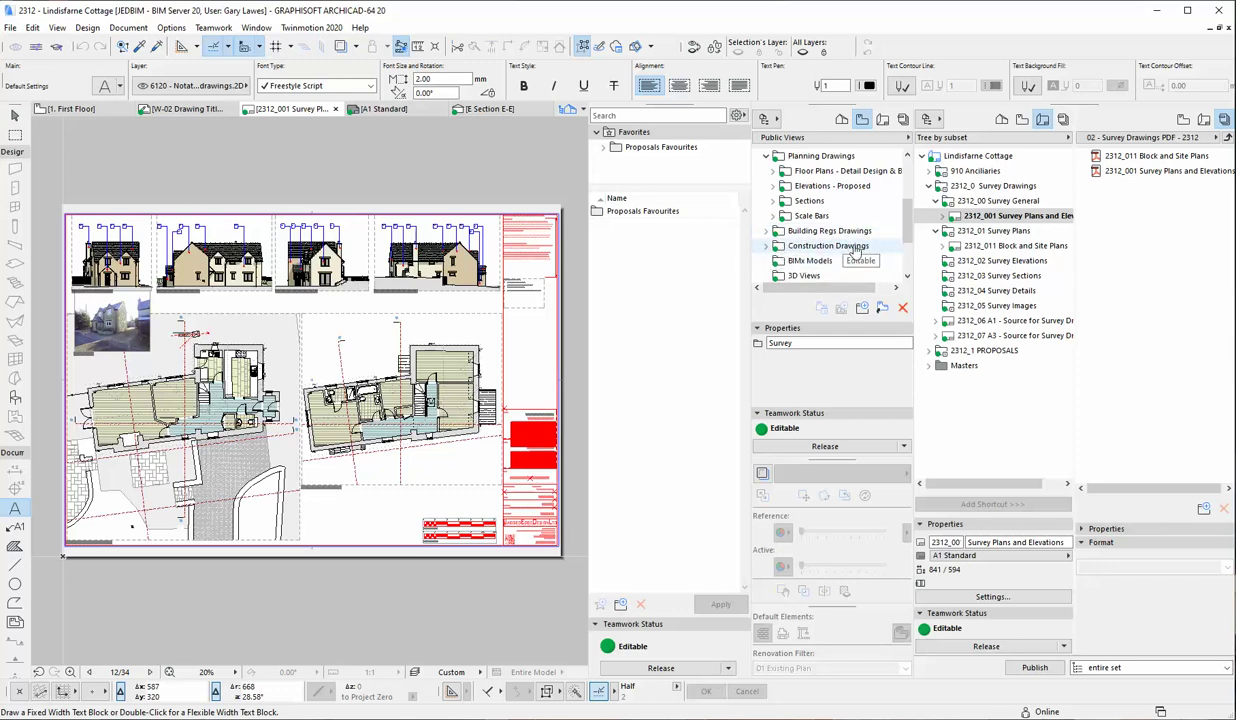
click(765, 159)
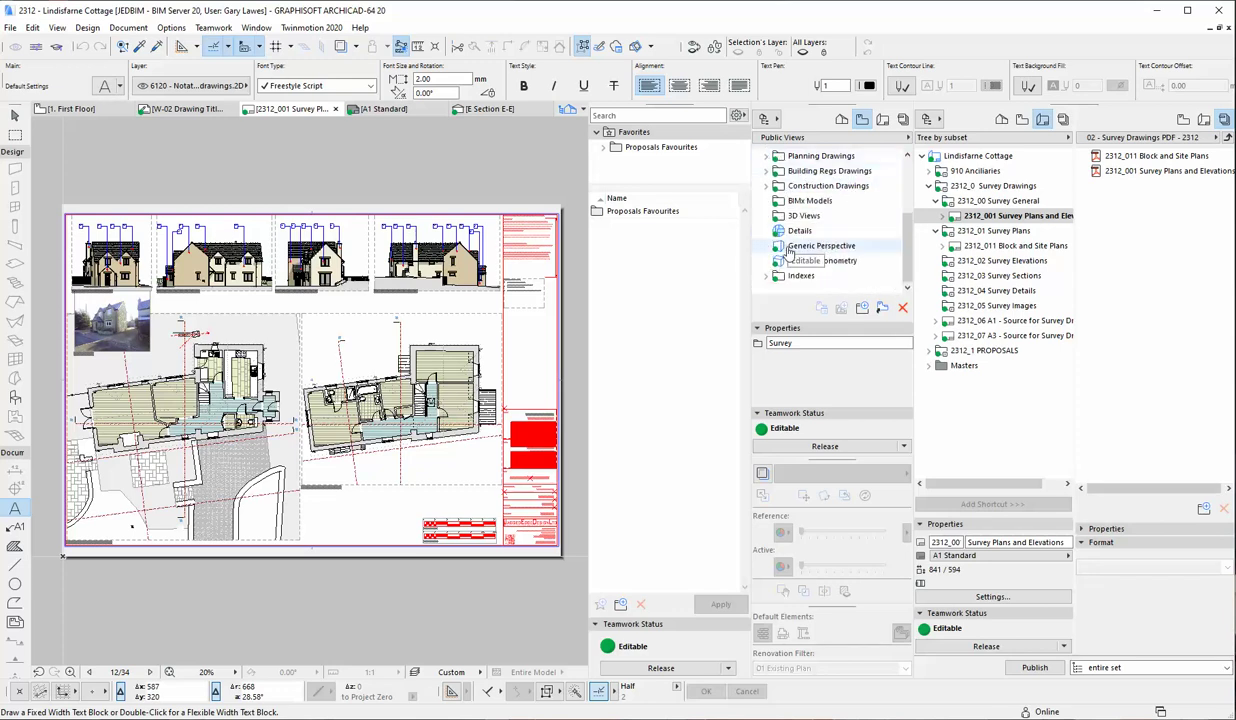
- Collapse the Survey folder in the View Map
drag(907, 255, 907, 190)
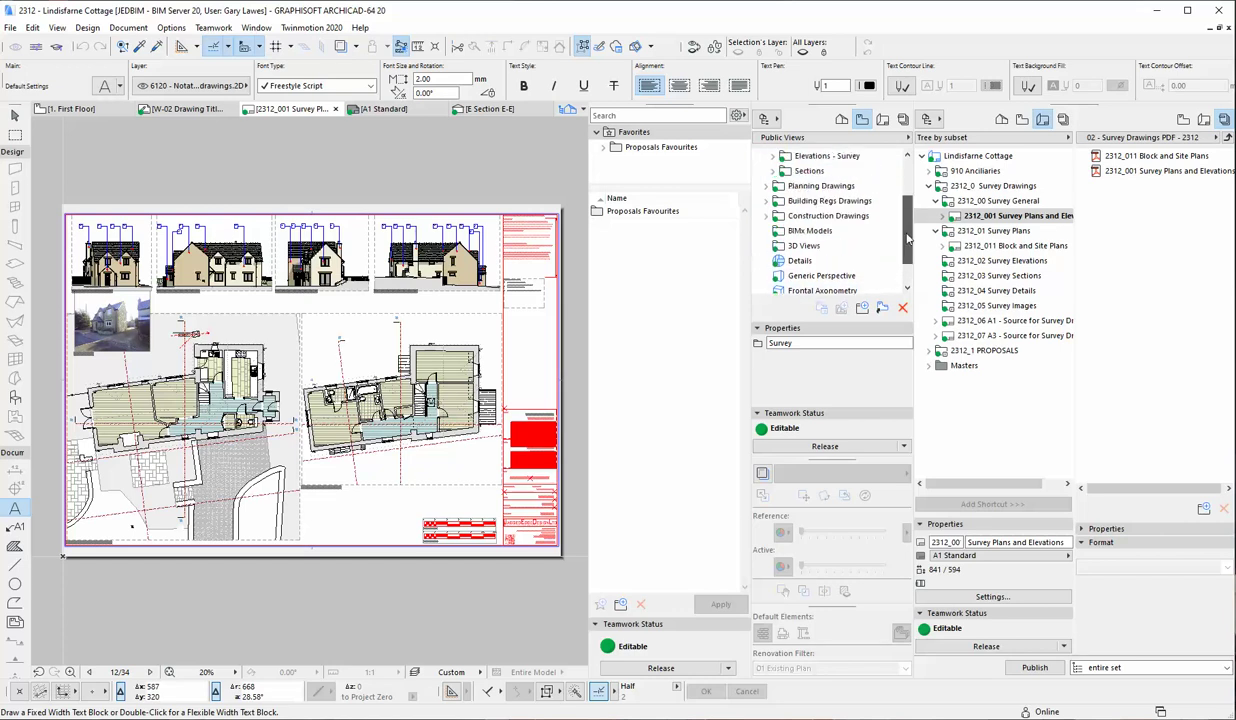
click(766, 171)
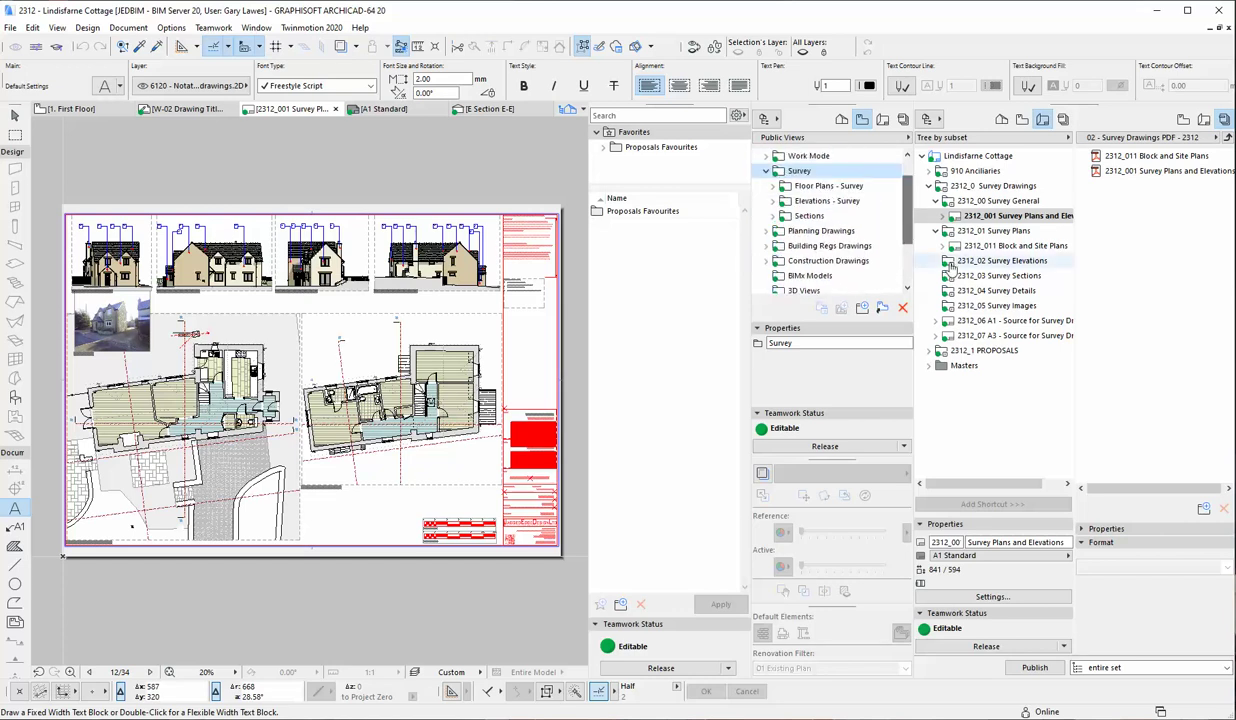
click(766, 171)
- Examine the Survey Drawings subset in the Layout Book, including Survey General and Survey Plans, and check the list of publisher sets
click(930, 187)
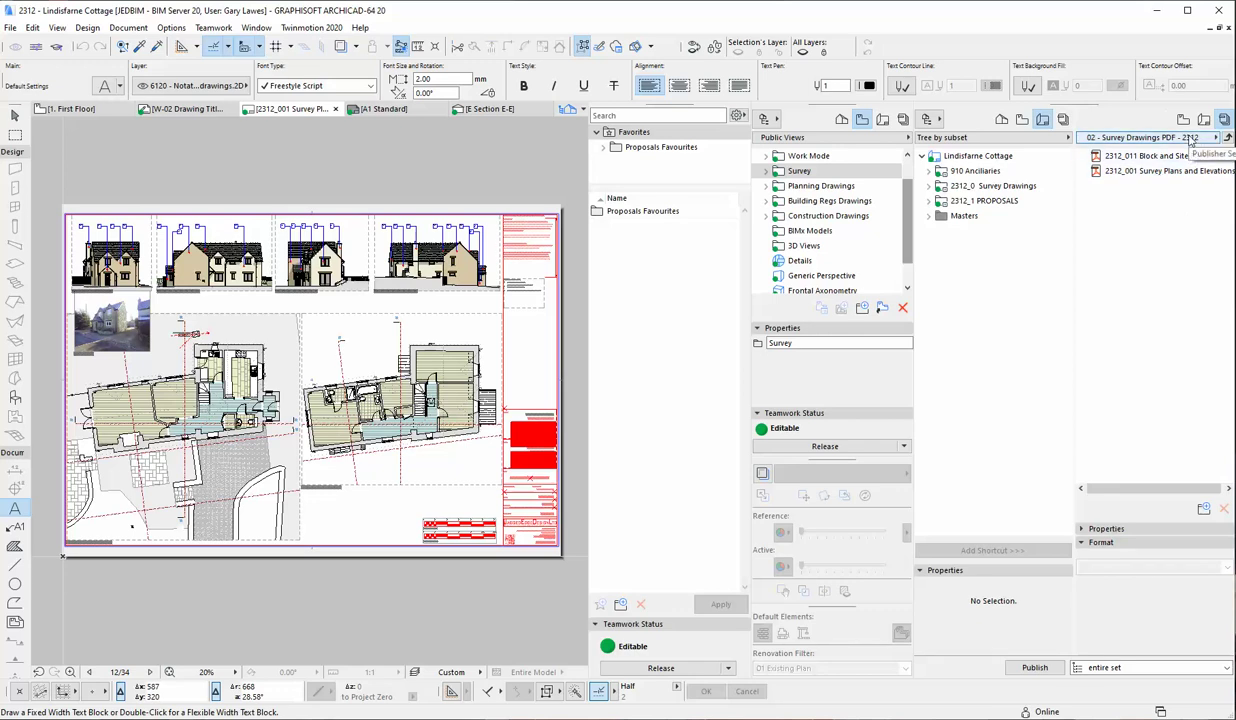
click(929, 187)
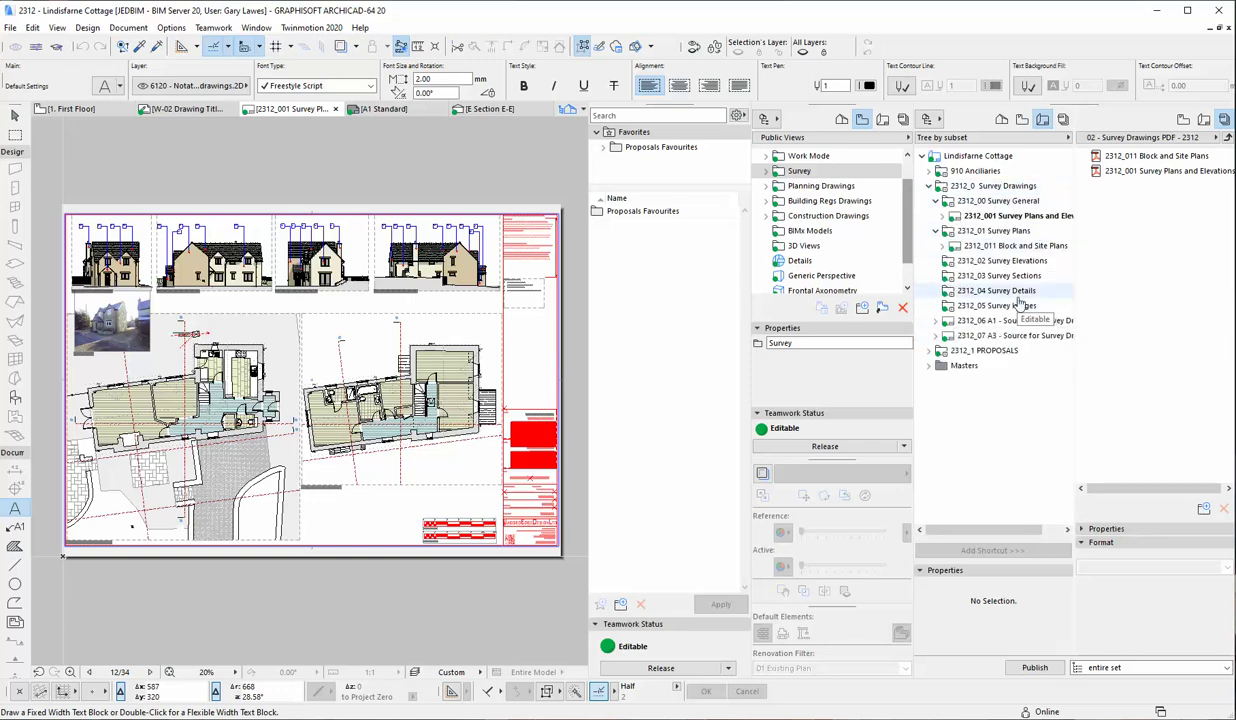
click(1027, 216)
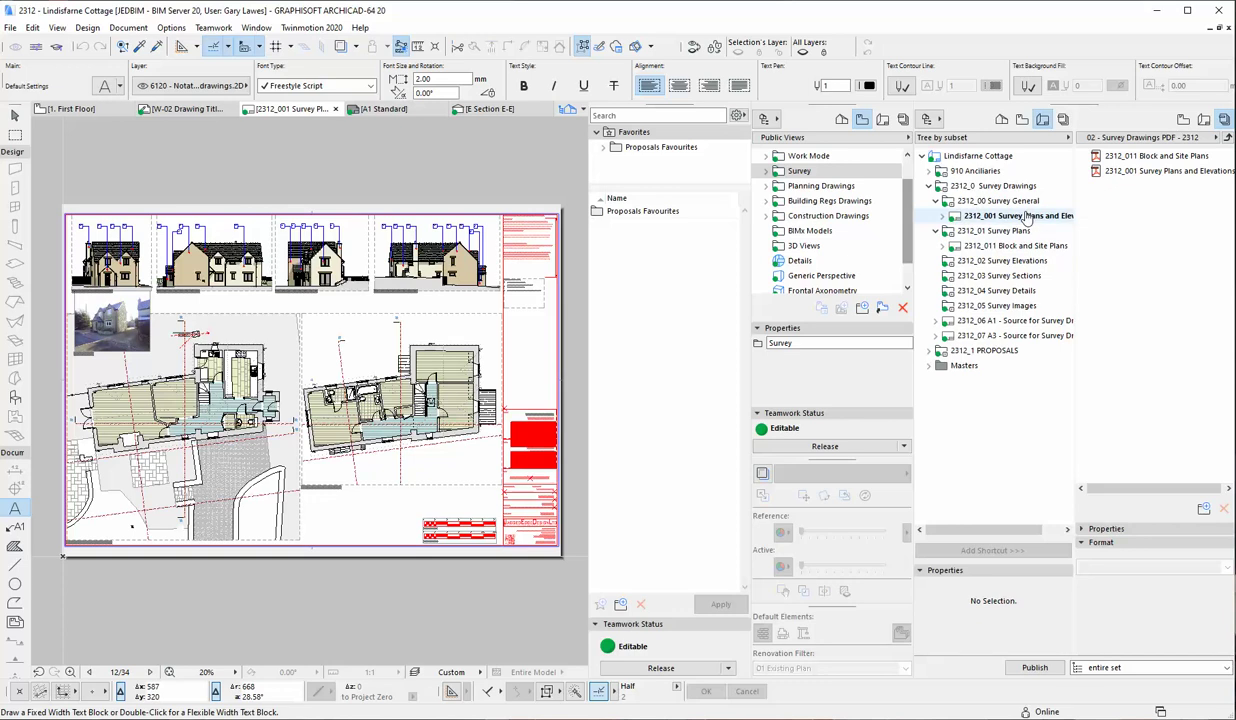
click(935, 201)
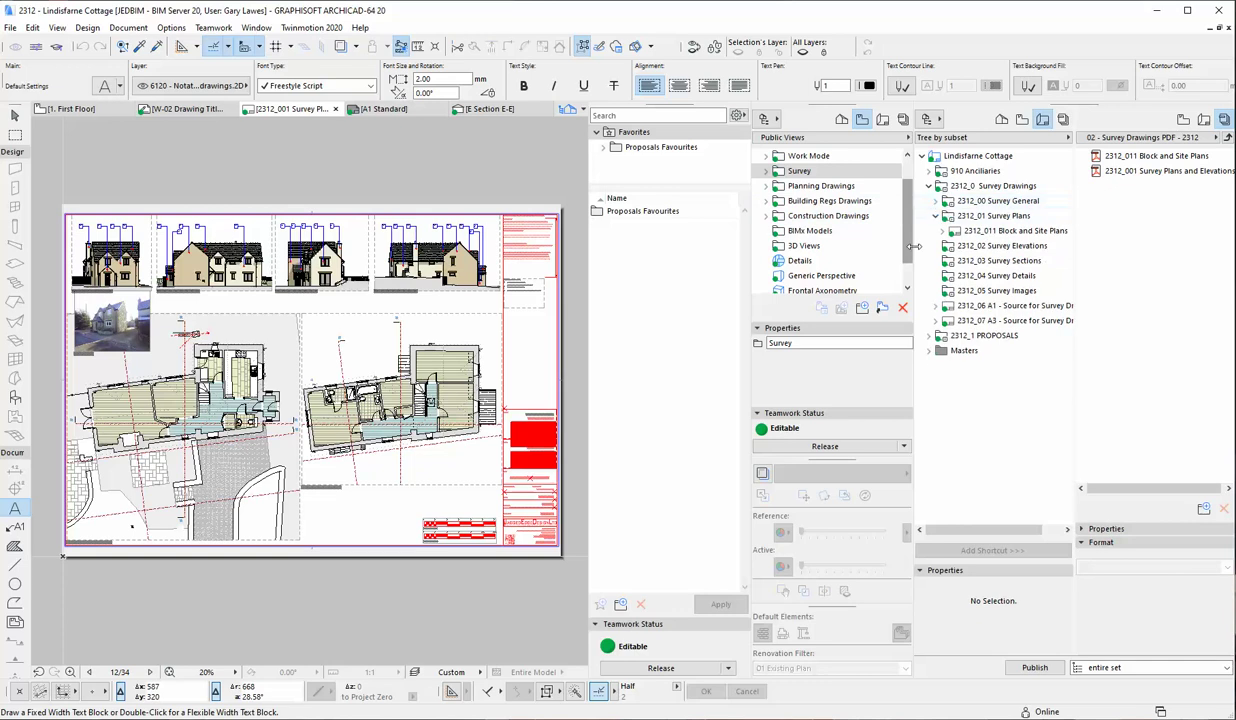
click(935, 216)
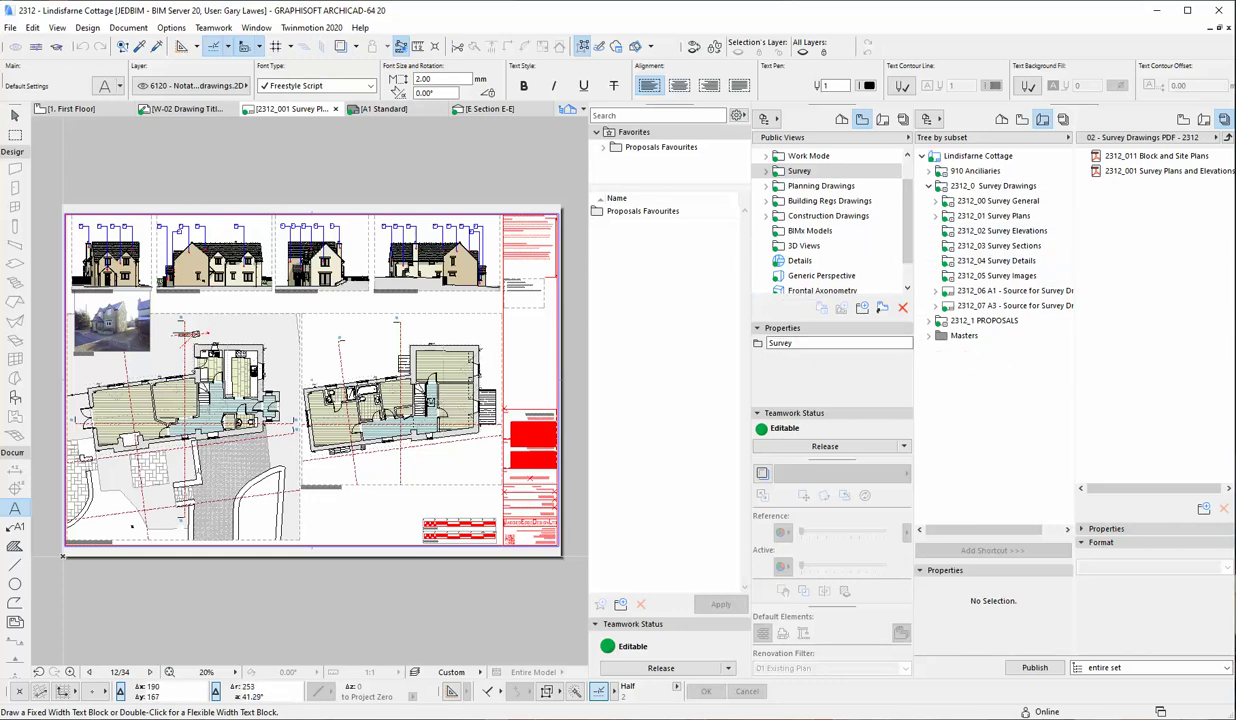
click(936, 215)
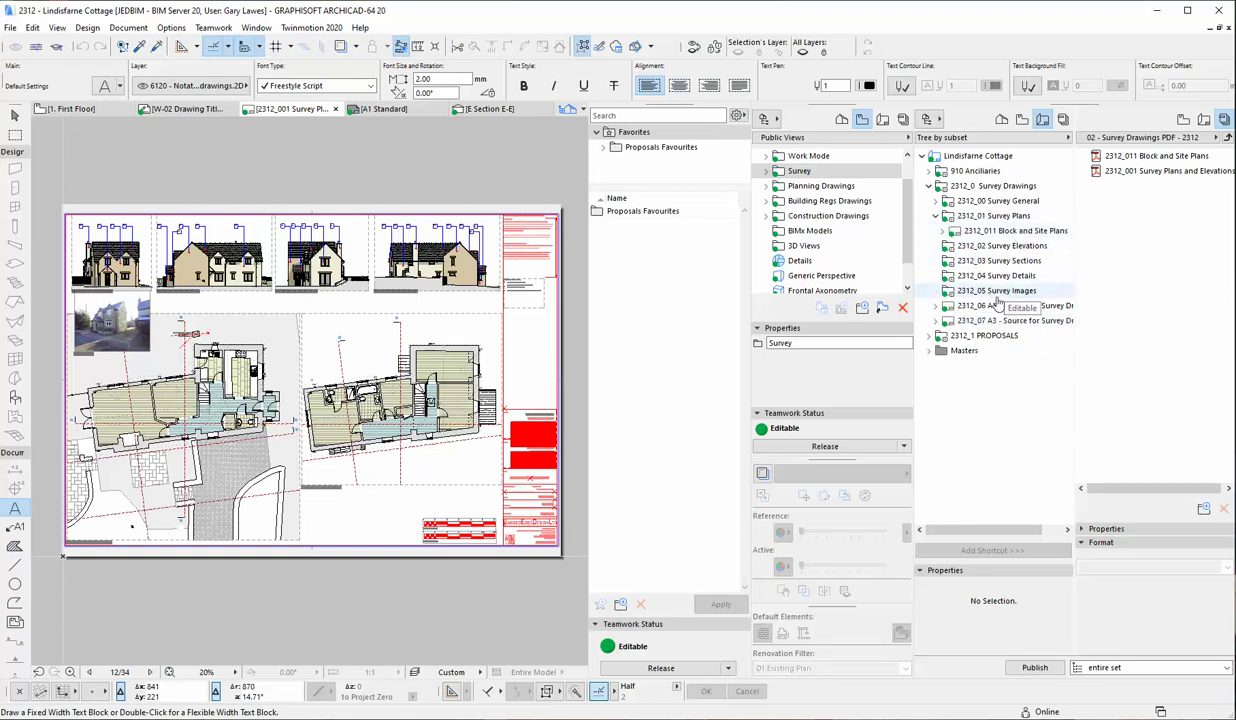
click(936, 201)
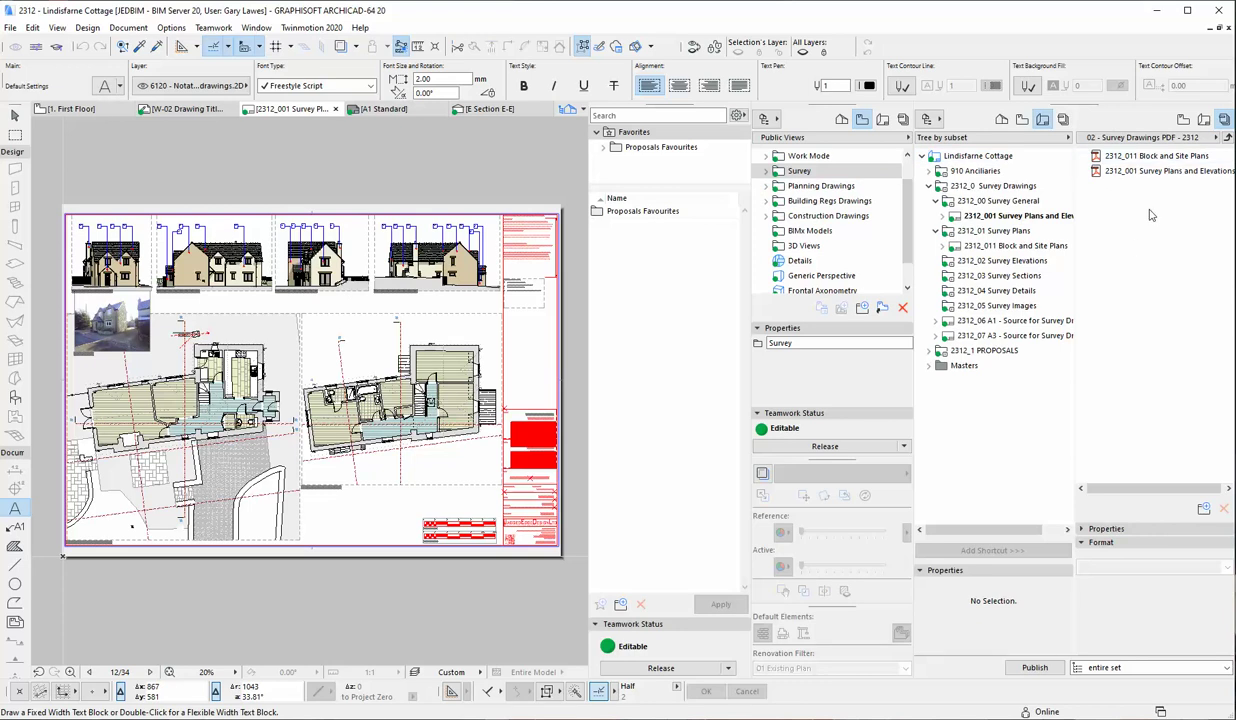
click(1180, 139)
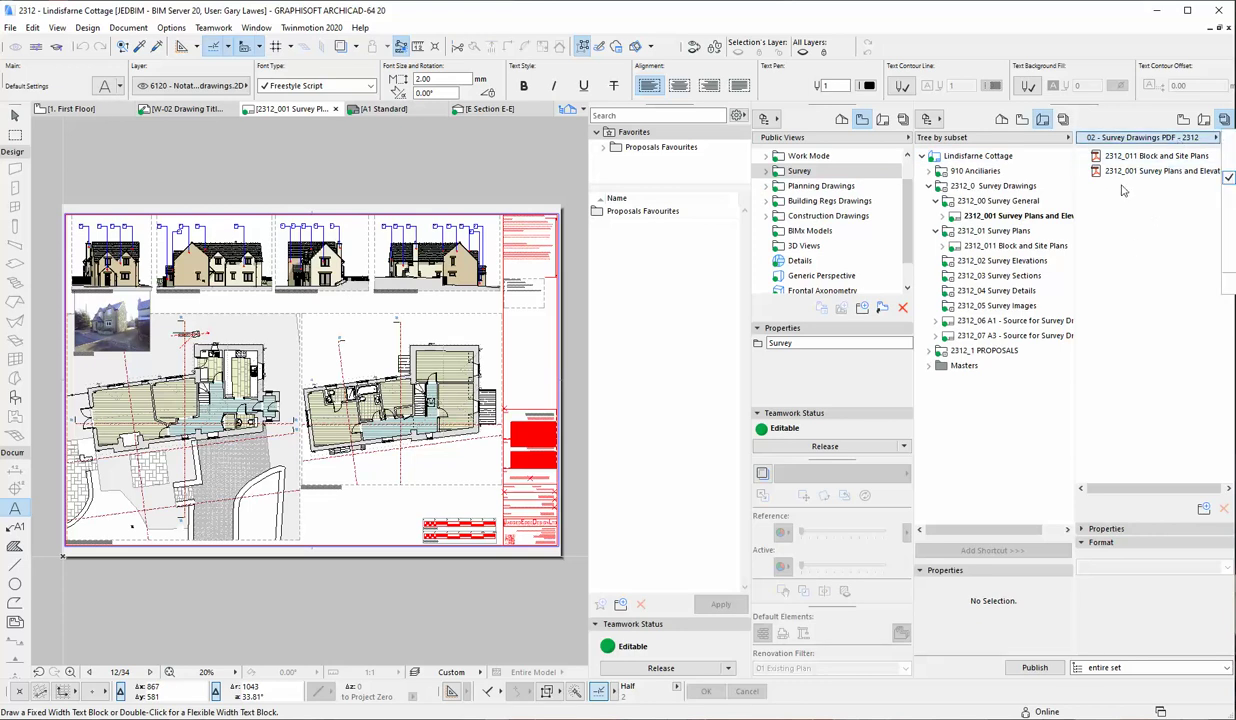
click(1110, 140)
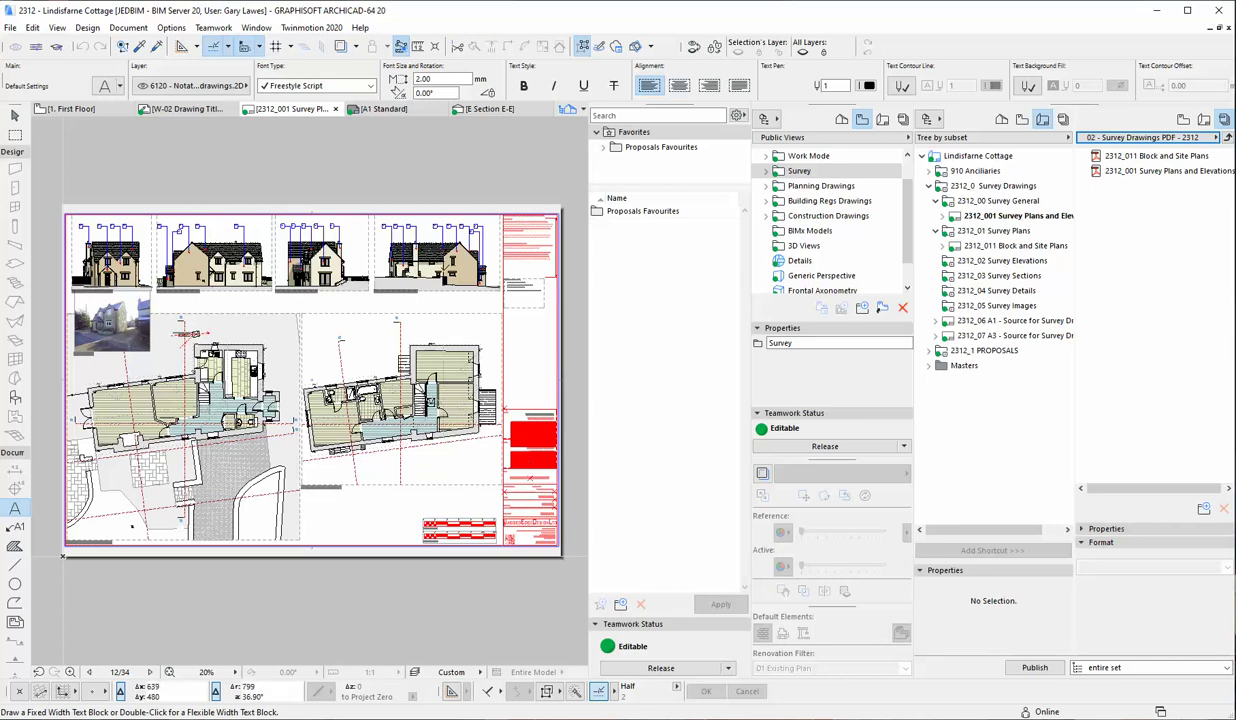
- Examine the front view photo, floor plans and elevations on the Survey Plans and Elevations layout
scroll(72, 352, up, 5)
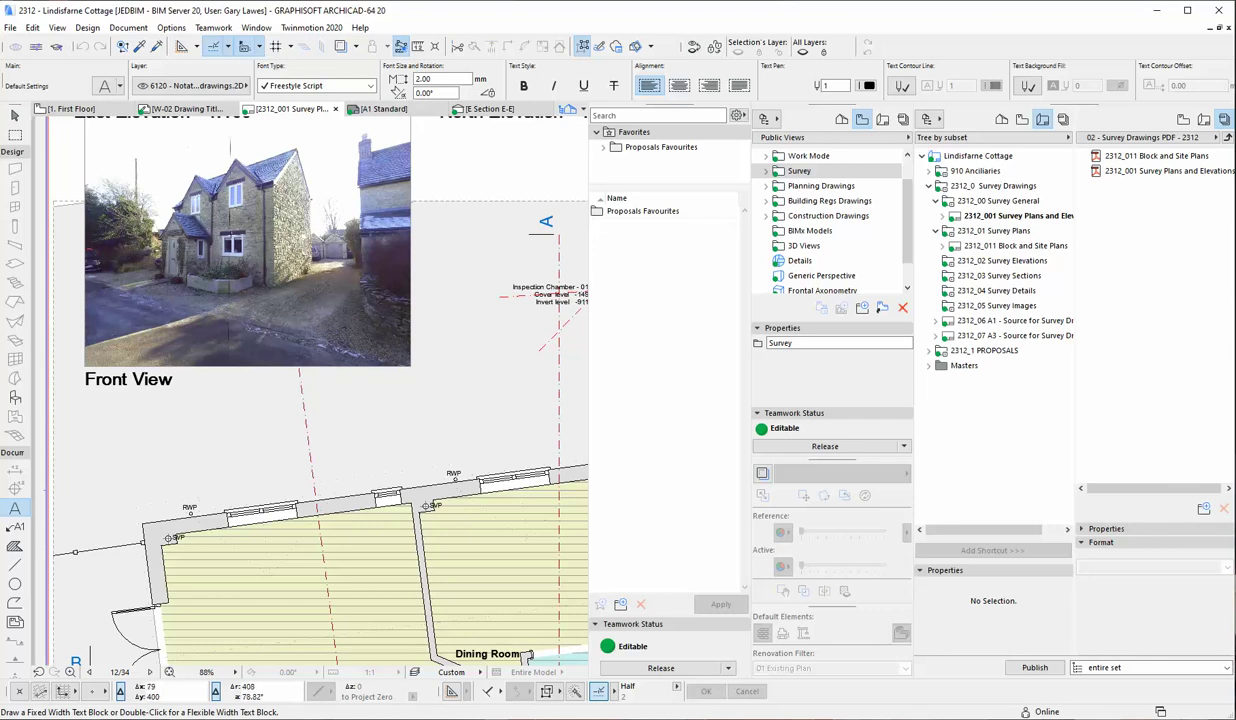
scroll(190, 266, down, 6)
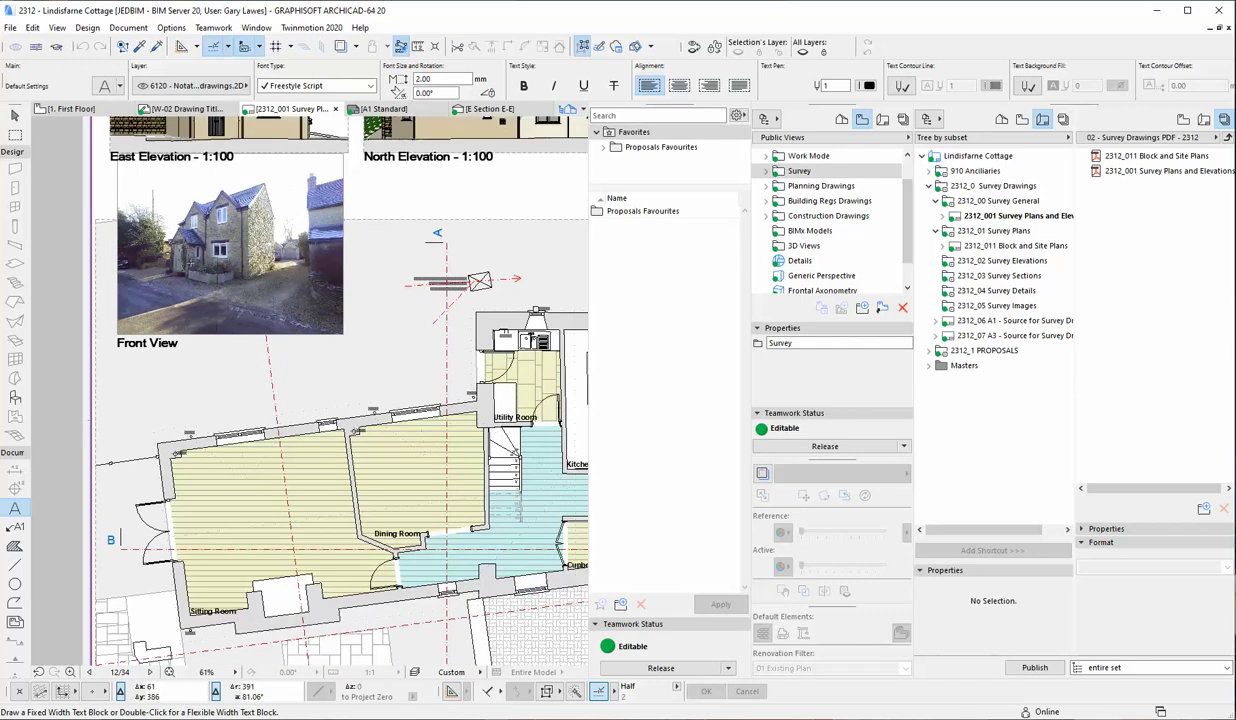
scroll(284, 269, down, 2)
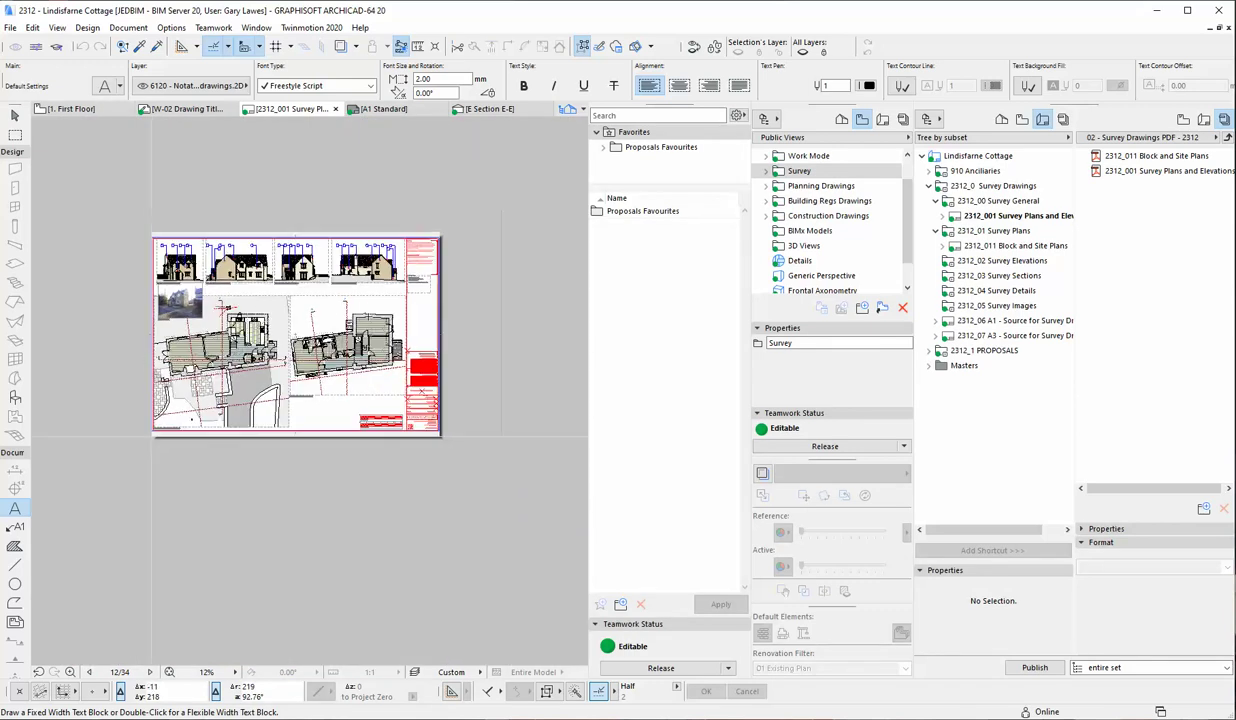
scroll(292, 281, up, 3)
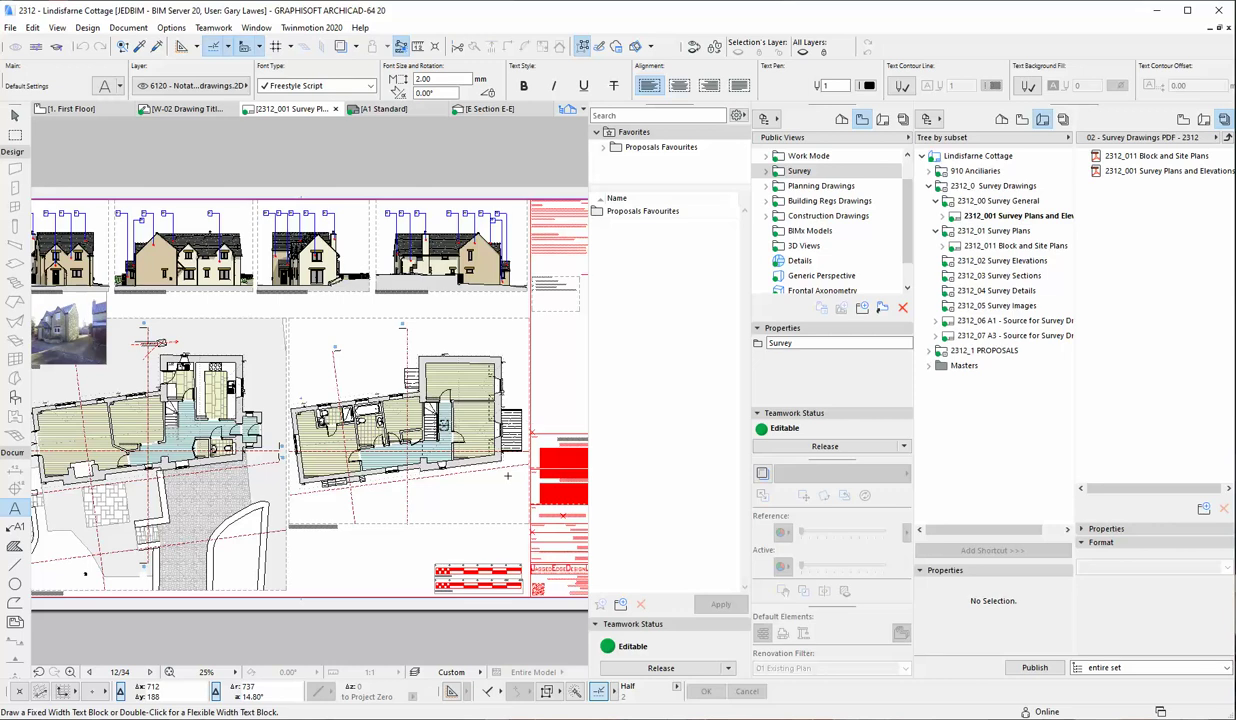
scroll(490, 285, up, 5)
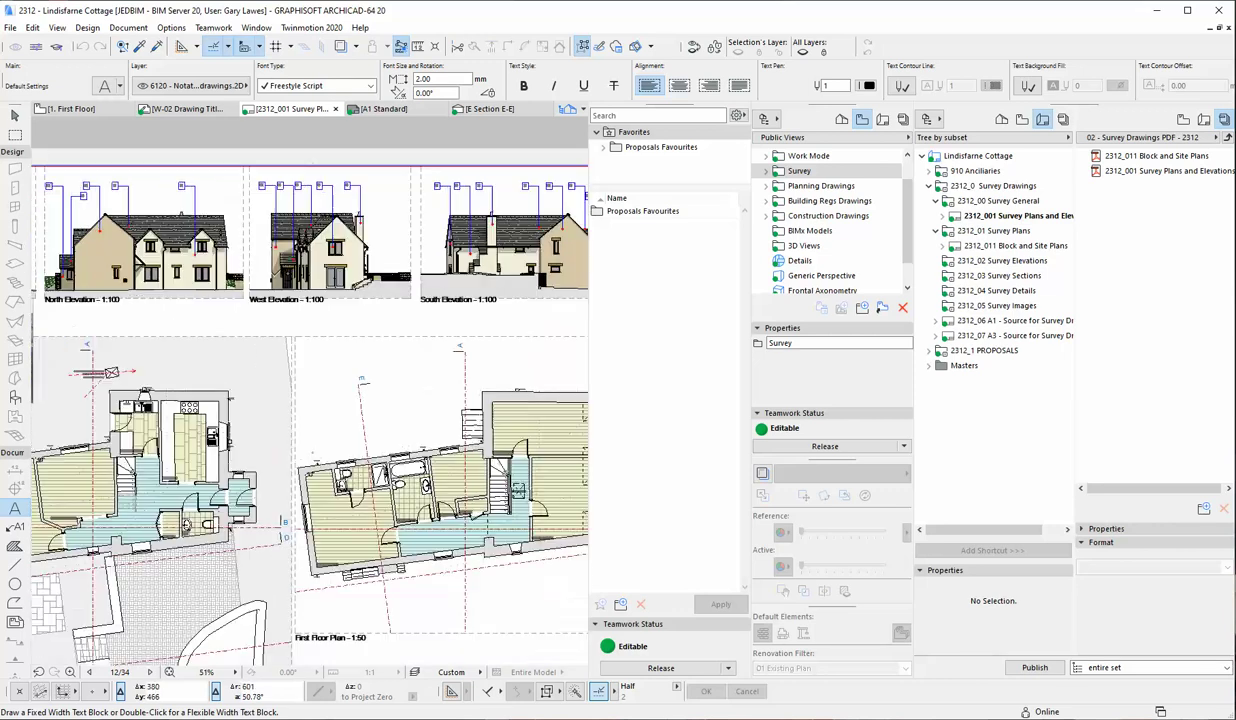
- Examine the West Elevation's windows, doors and downpipes on the Survey Plans and Elevations layout
scroll(443, 305, down, 2)
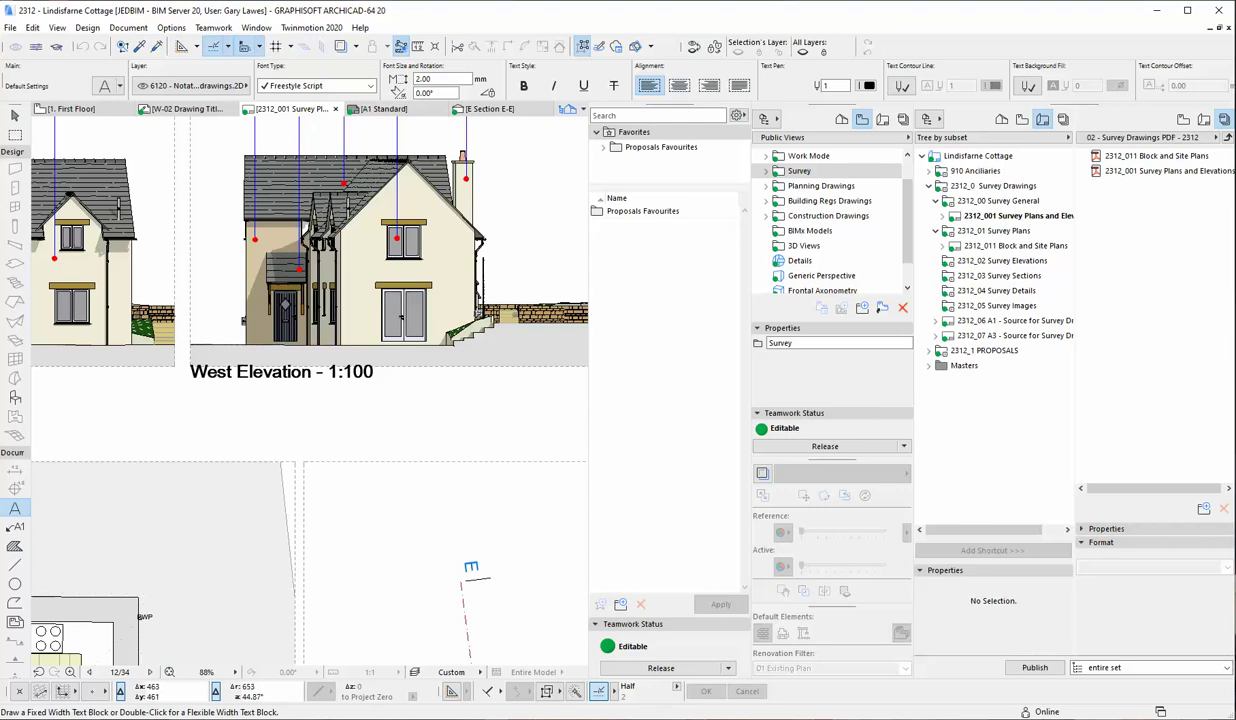
scroll(400, 318, up, 4)
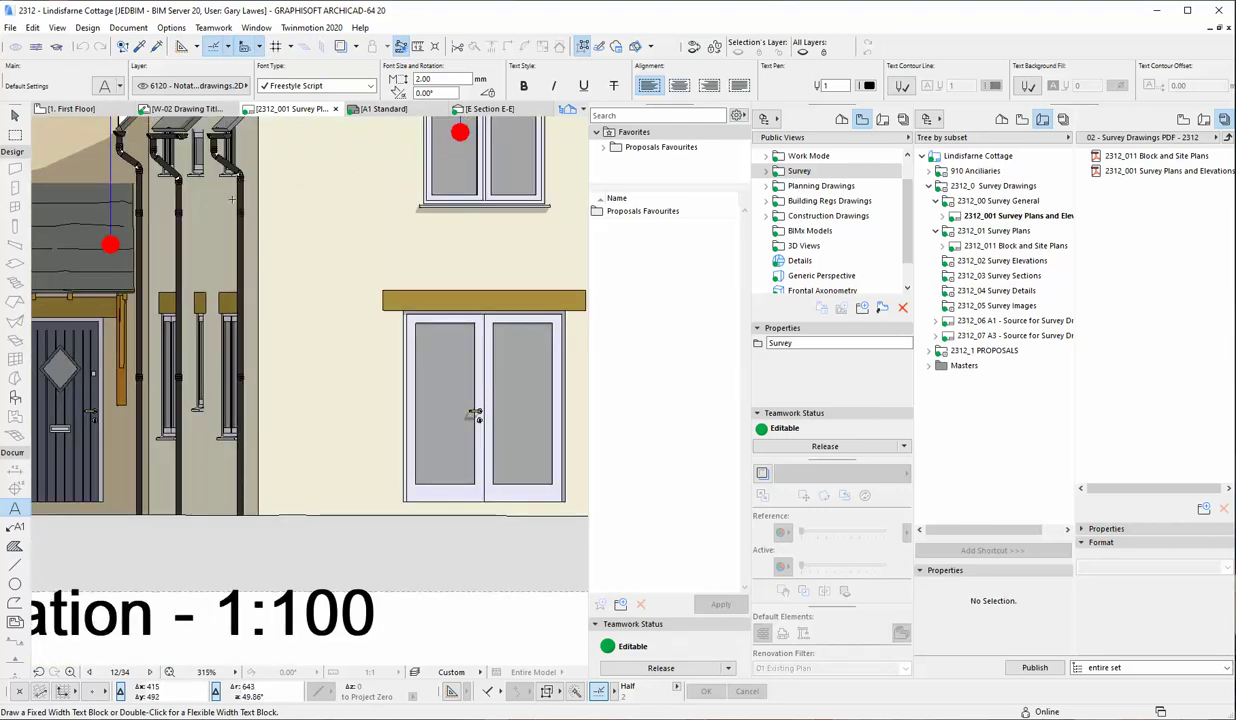
scroll(475, 415, down, 7)
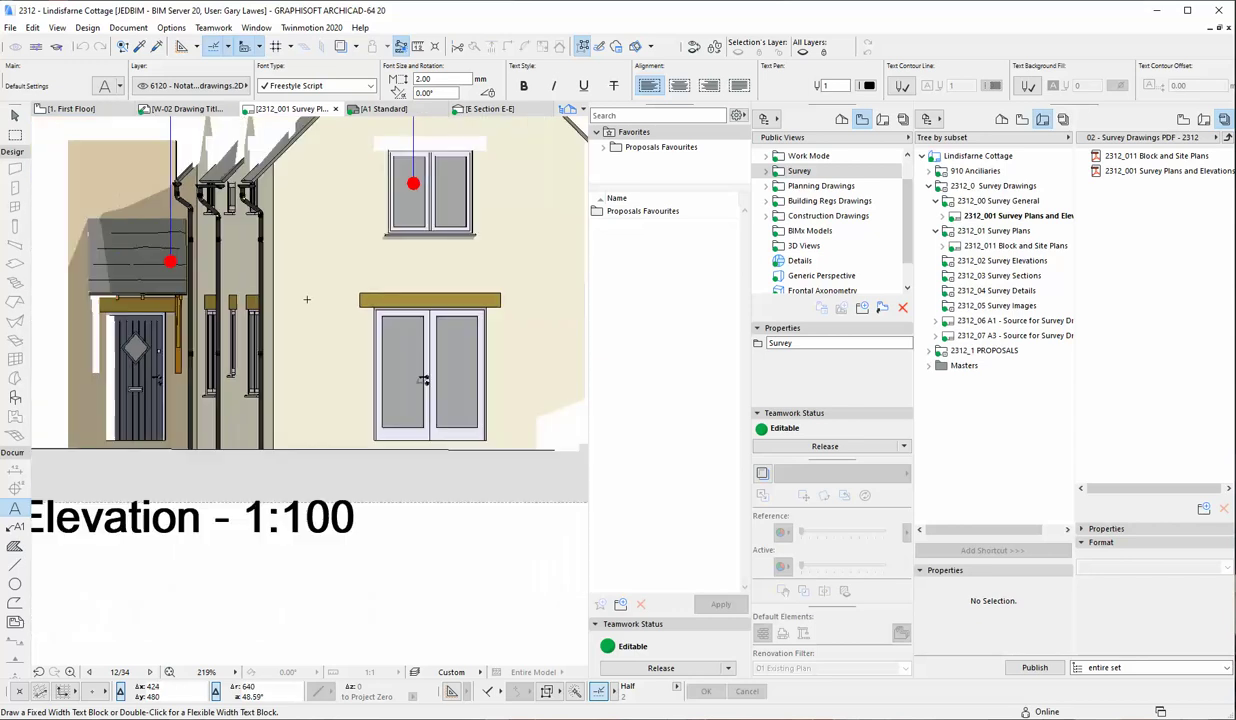
scroll(212, 245, down, 2)
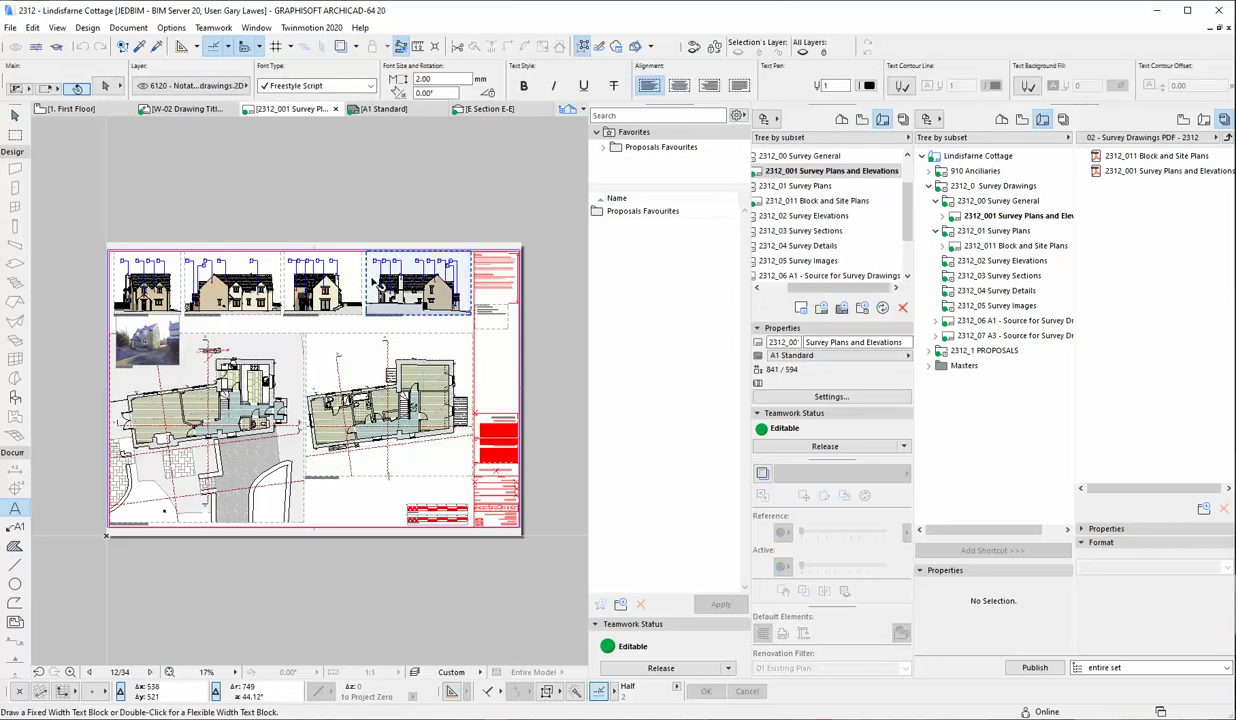
- Select the south and west elevation drawings together, followed by the ground floor and first floor plan drawings in turn, to inspect their drawing information
shift+click(410, 285)
shift+click(315, 285)
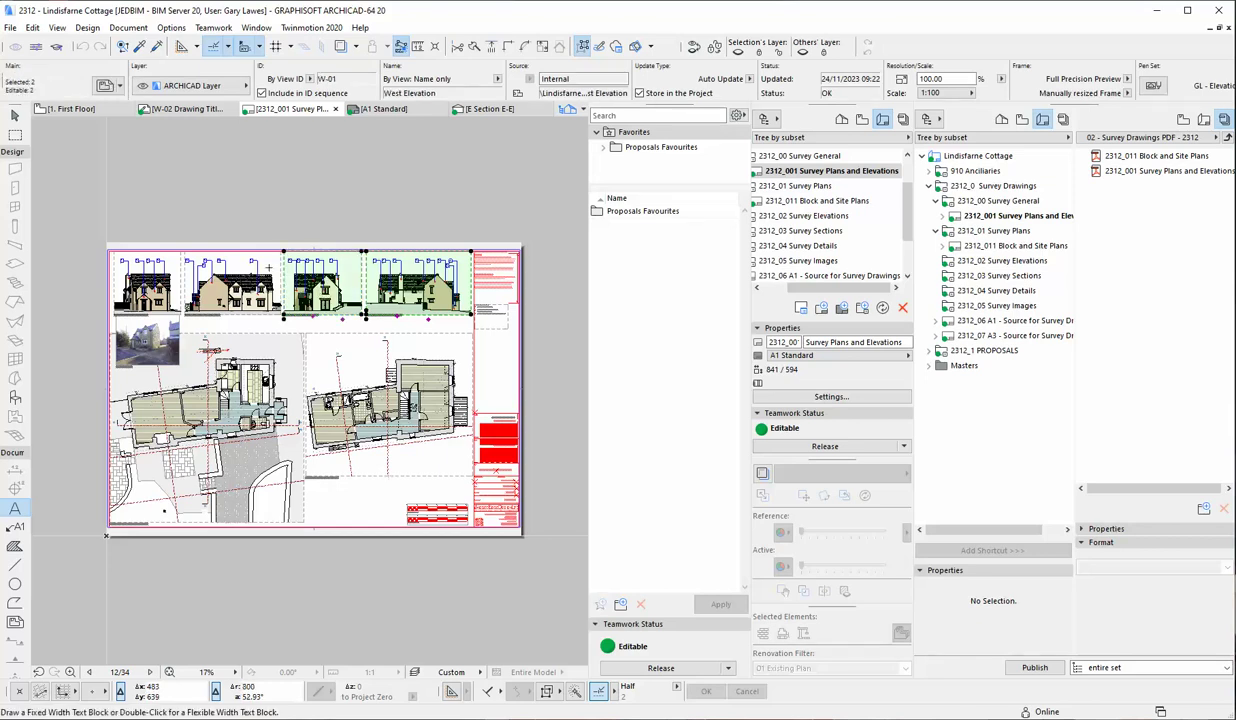
click(230, 285)
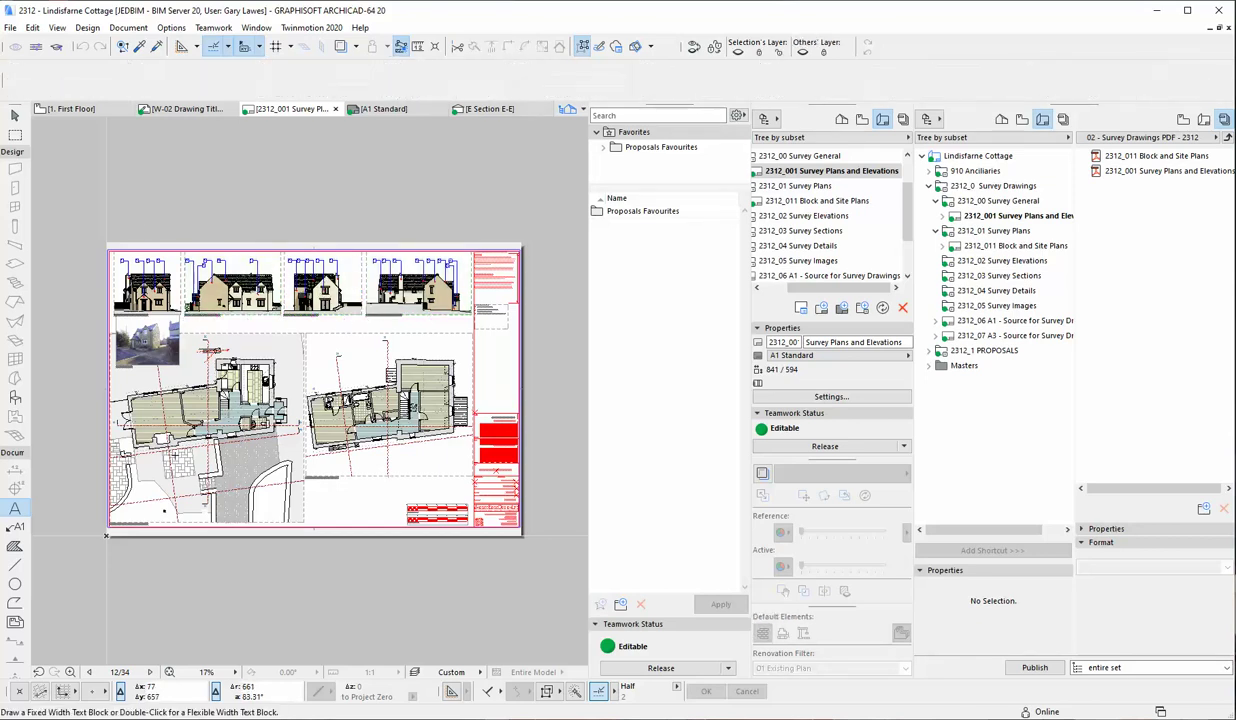
click(260, 440)
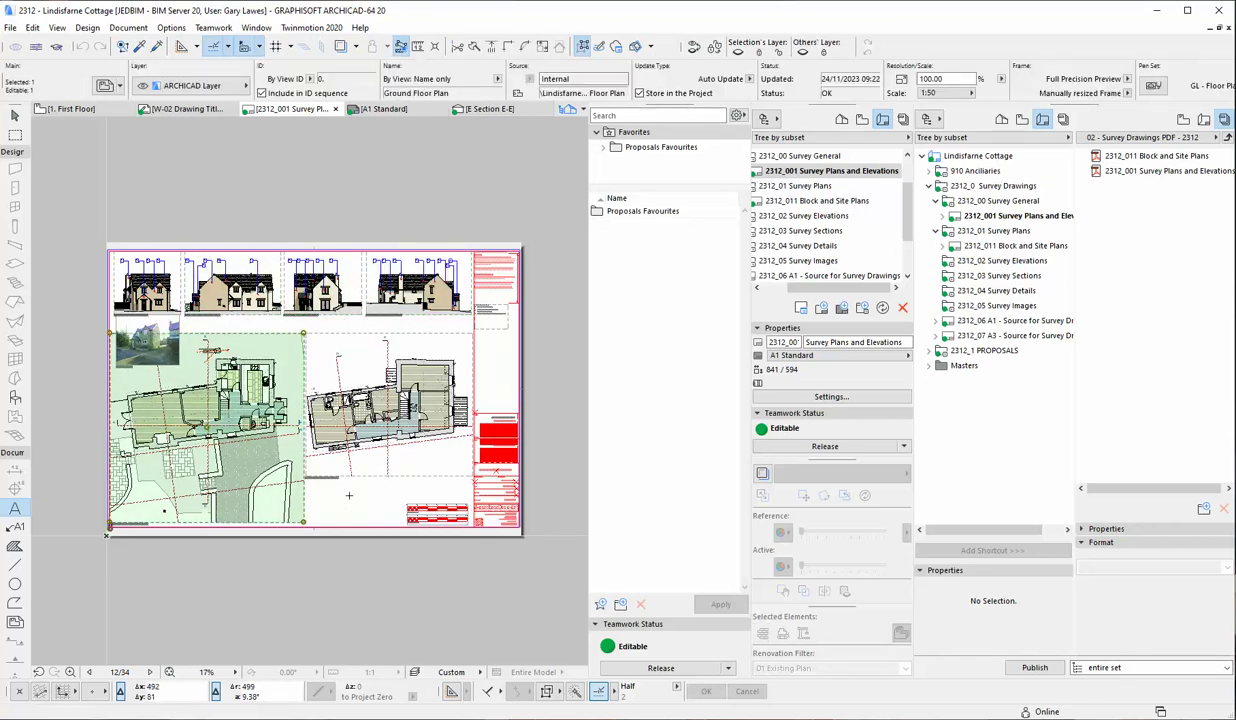
click(398, 474)
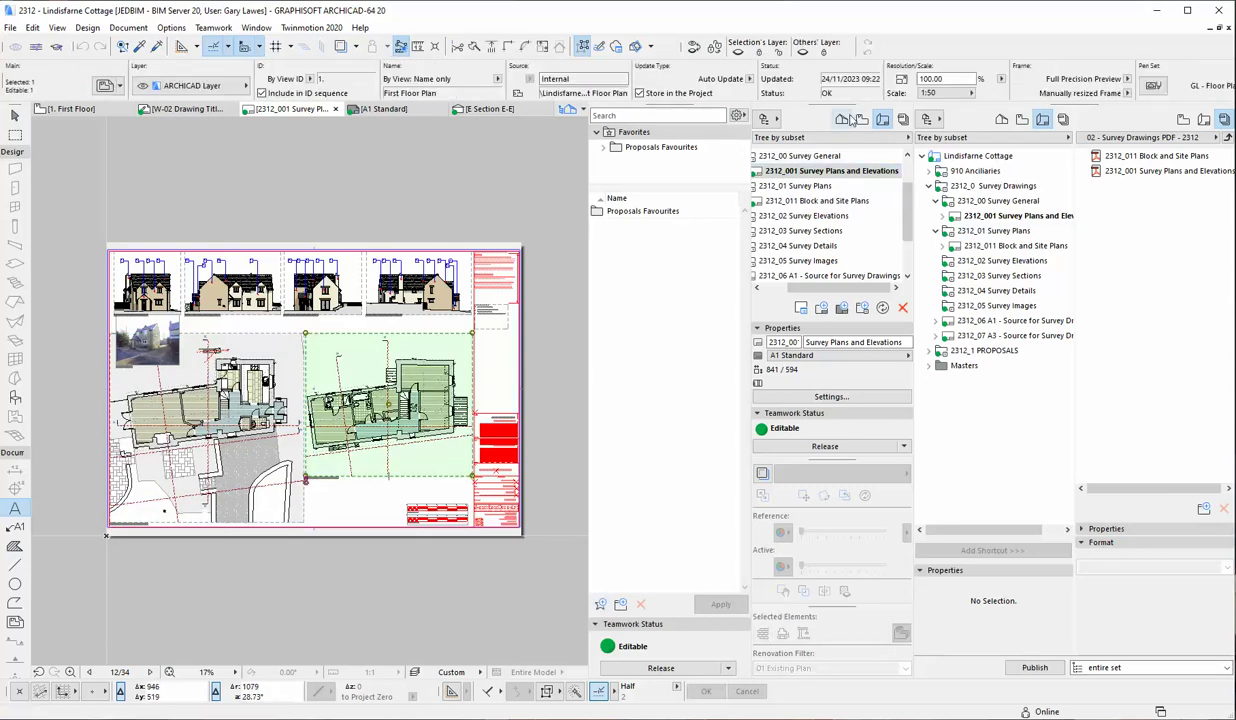
- Open the View Settings of the First Floor Plan view in the Survey floor plans folder and reposition the dialog
click(861, 119)
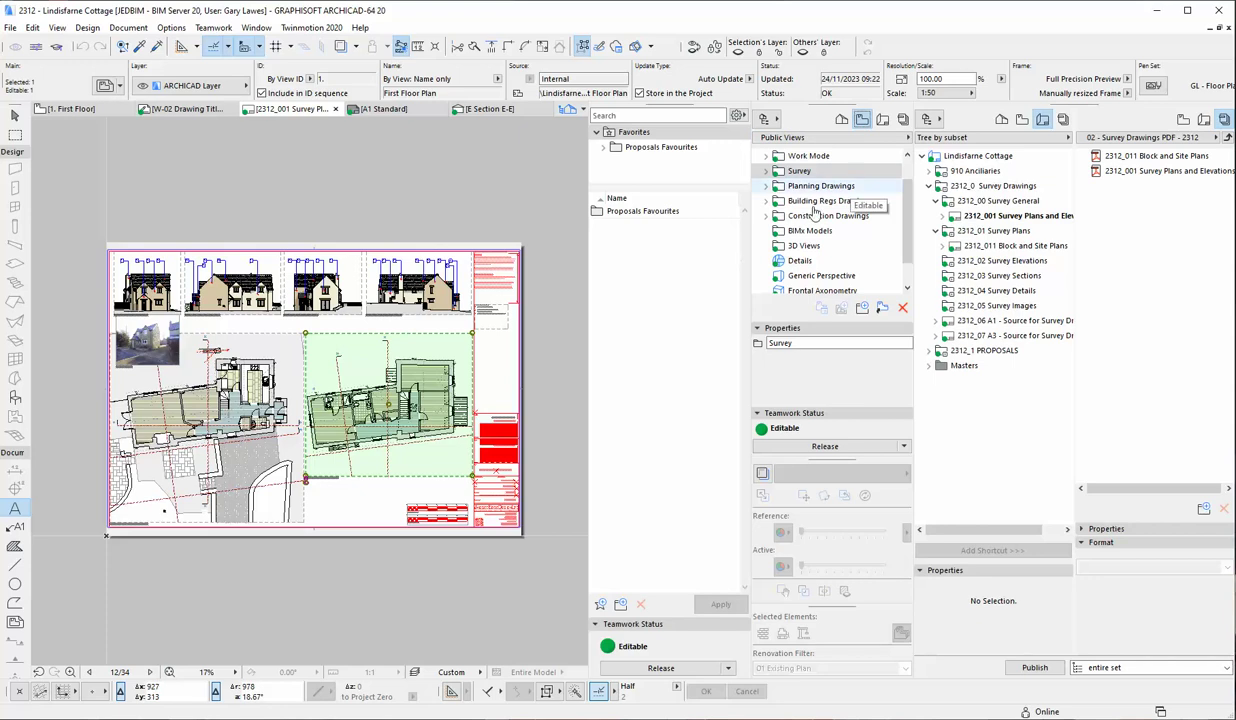
double_click(800, 171)
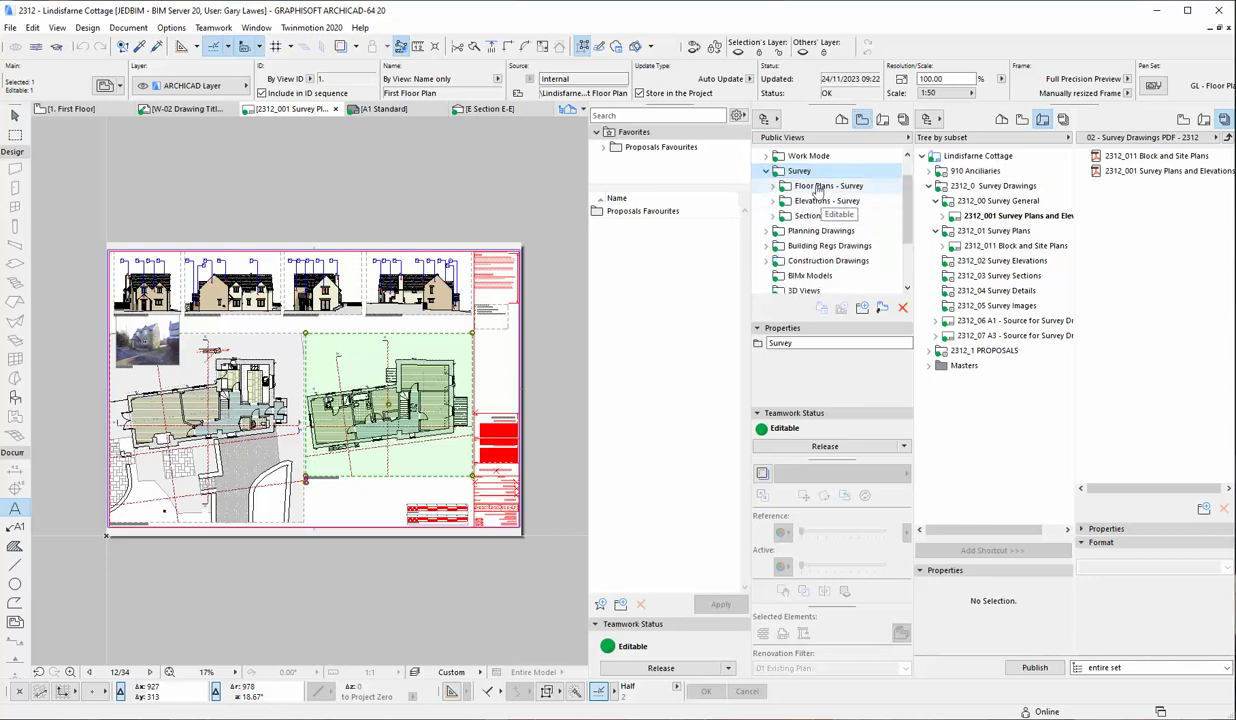
double_click(820, 187)
click(834, 186)
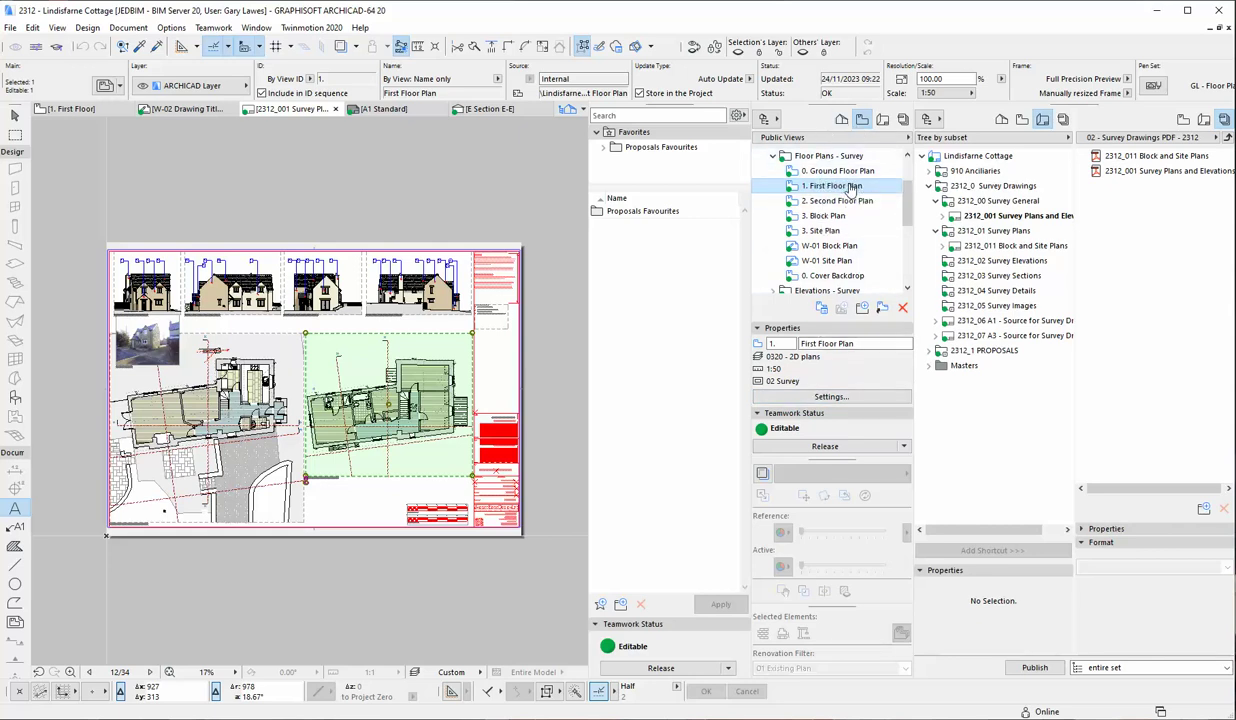
click(853, 400)
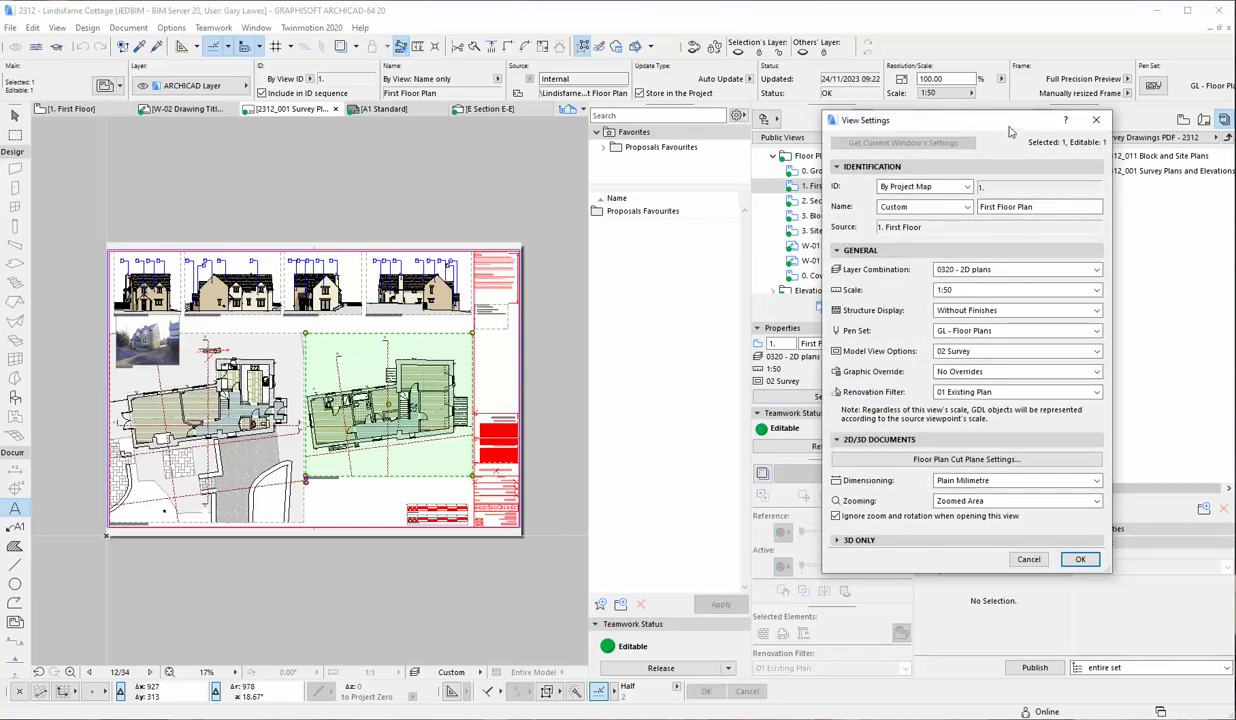
drag(1010, 131, 715, 152)
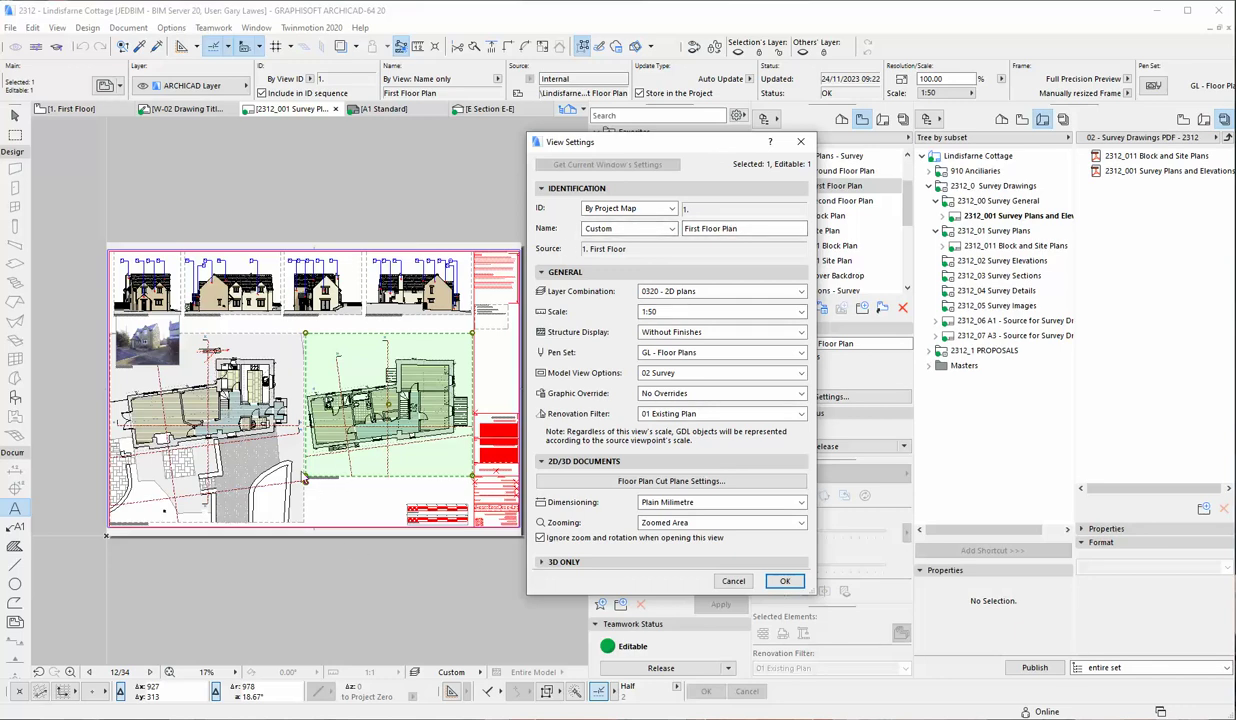
drag(708, 141, 799, 237)
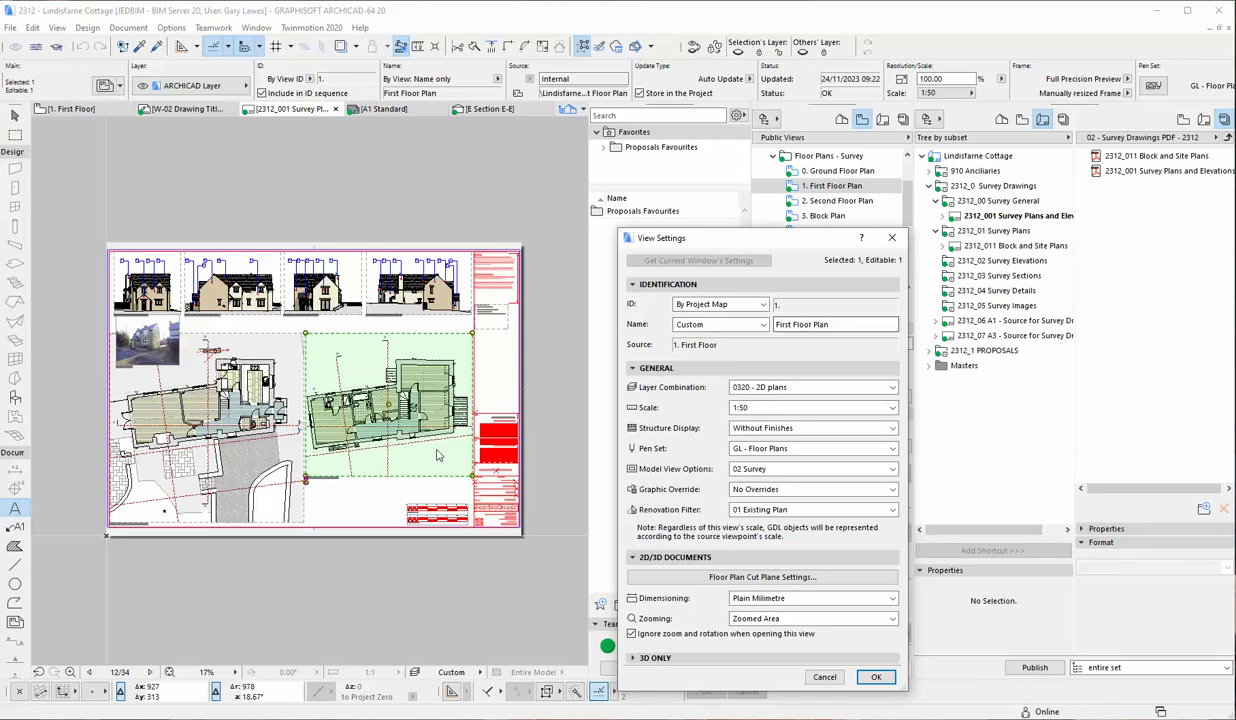
drag(745, 238, 653, 122)
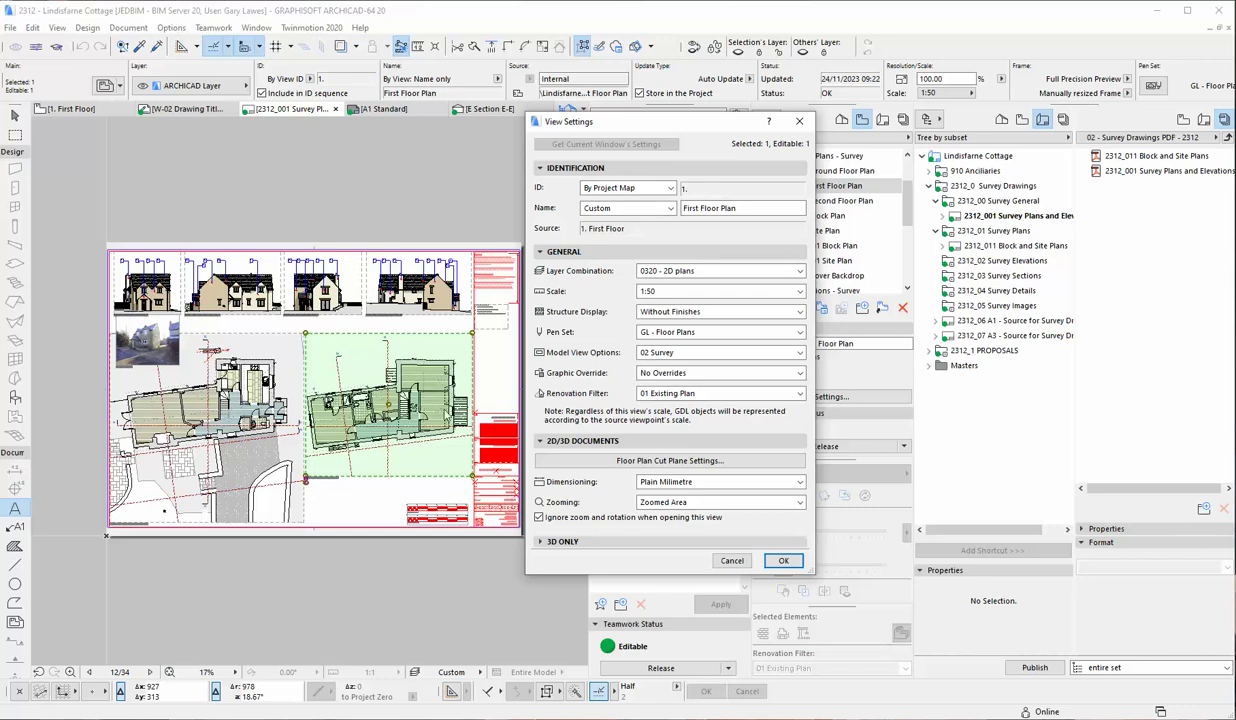
- Review the available Structure Display, Pen Set, Model View Options and Renovation Filter choices for the First Floor Plan view
click(800, 314)
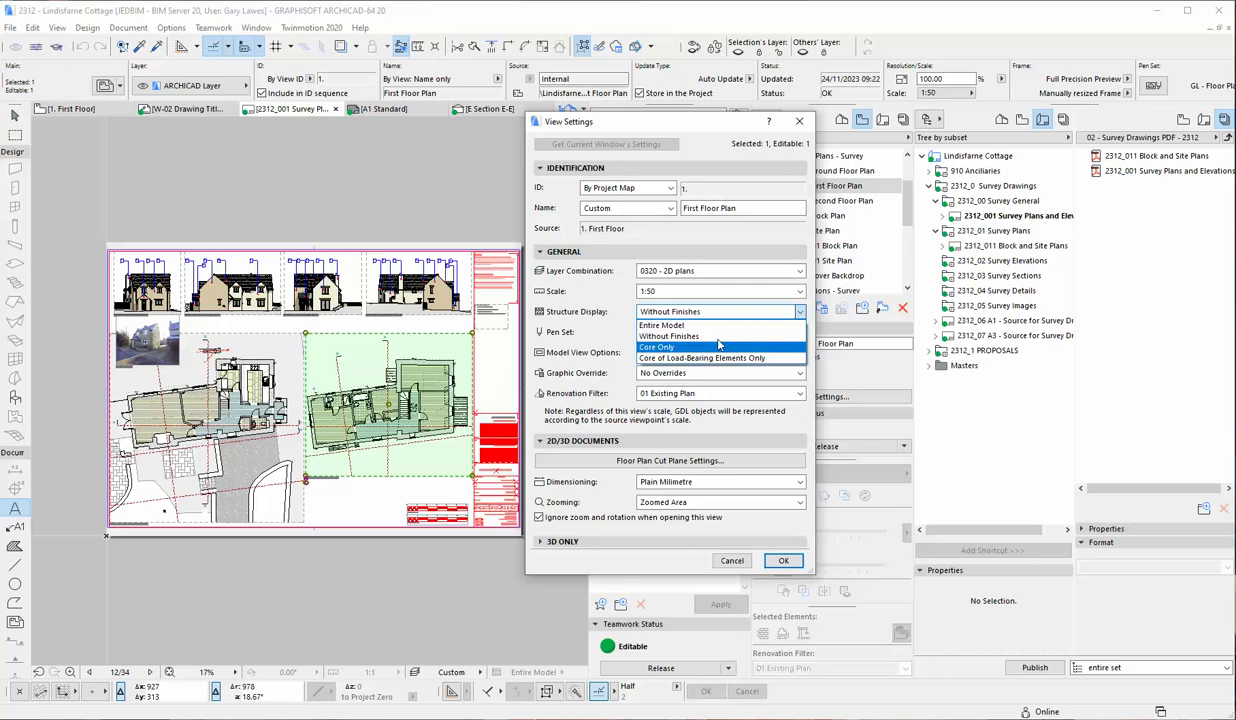
click(776, 305)
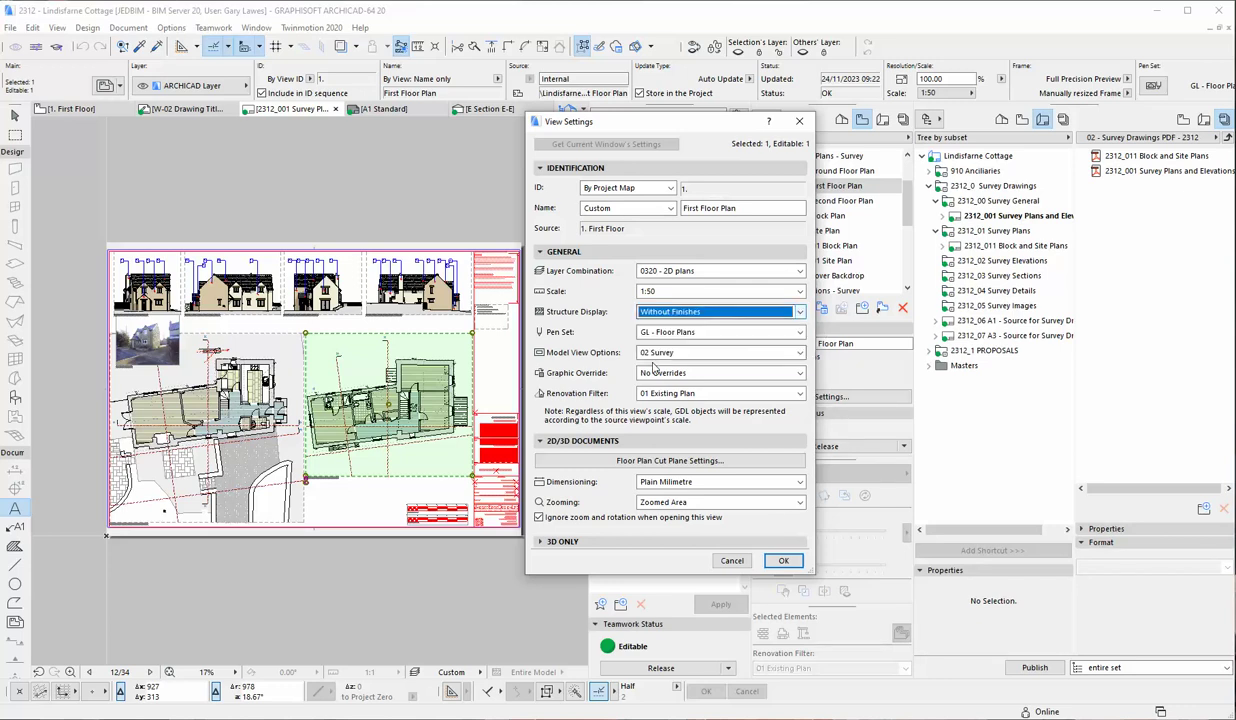
click(799, 332)
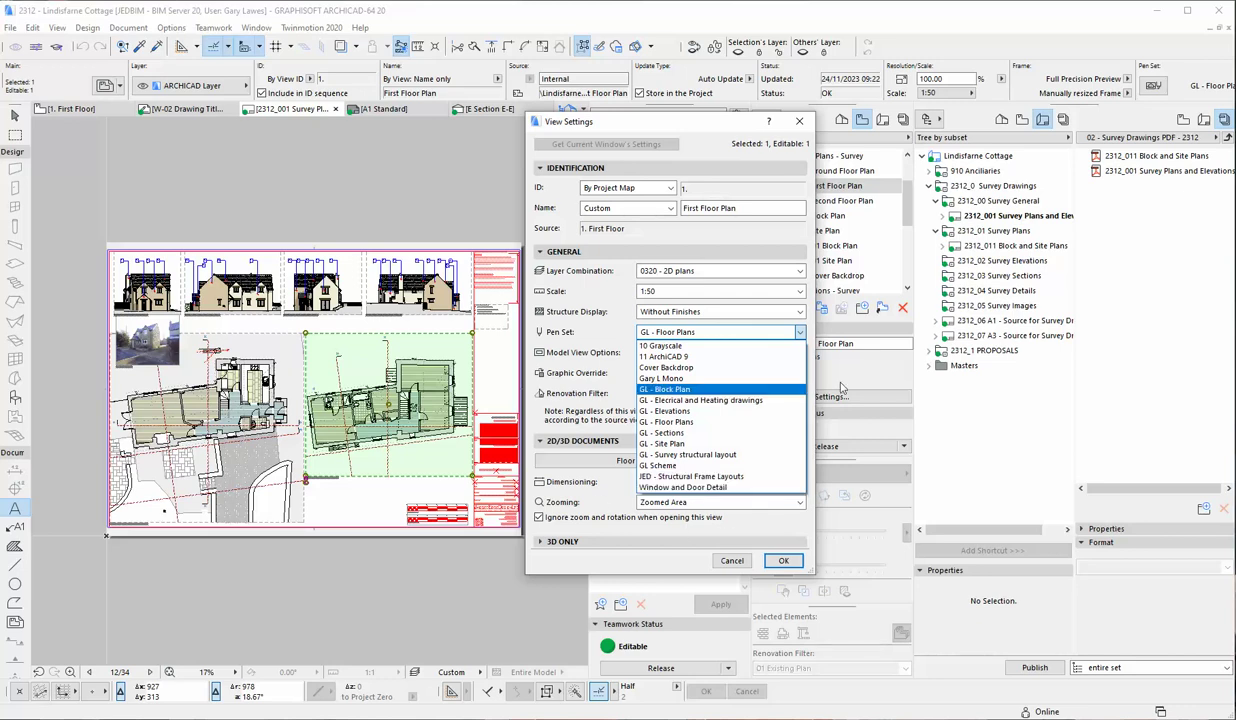
click(774, 324)
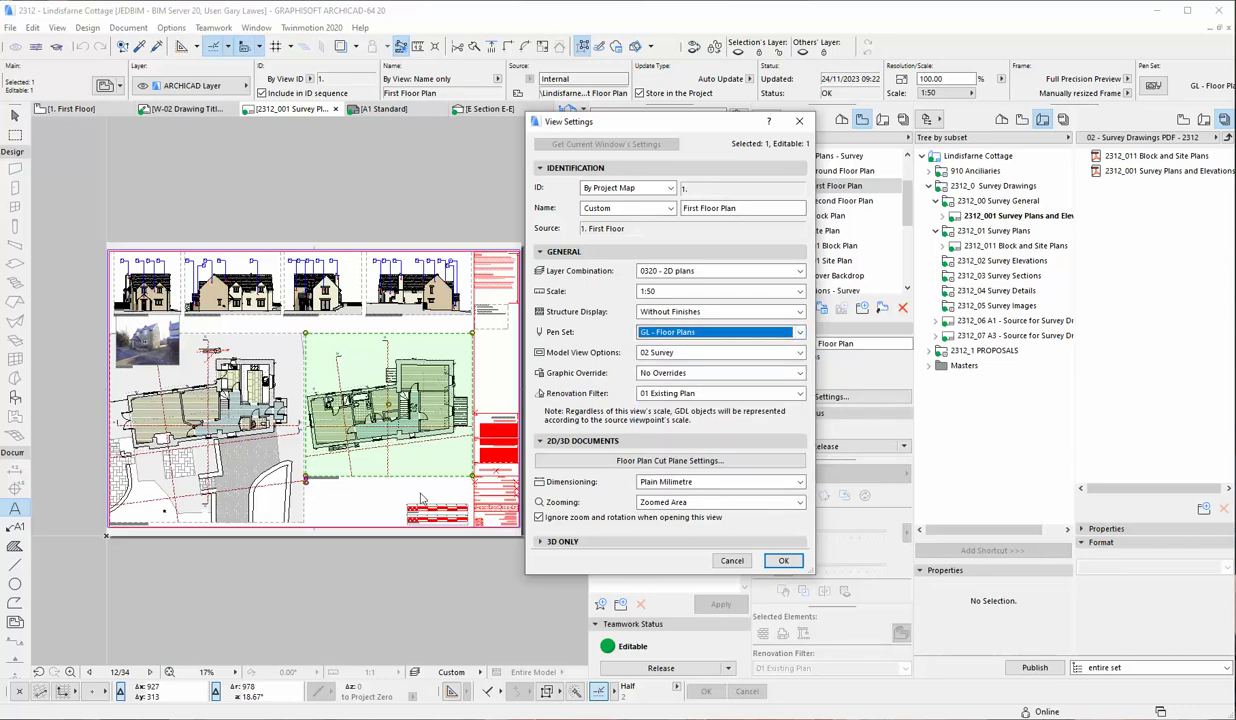
click(800, 354)
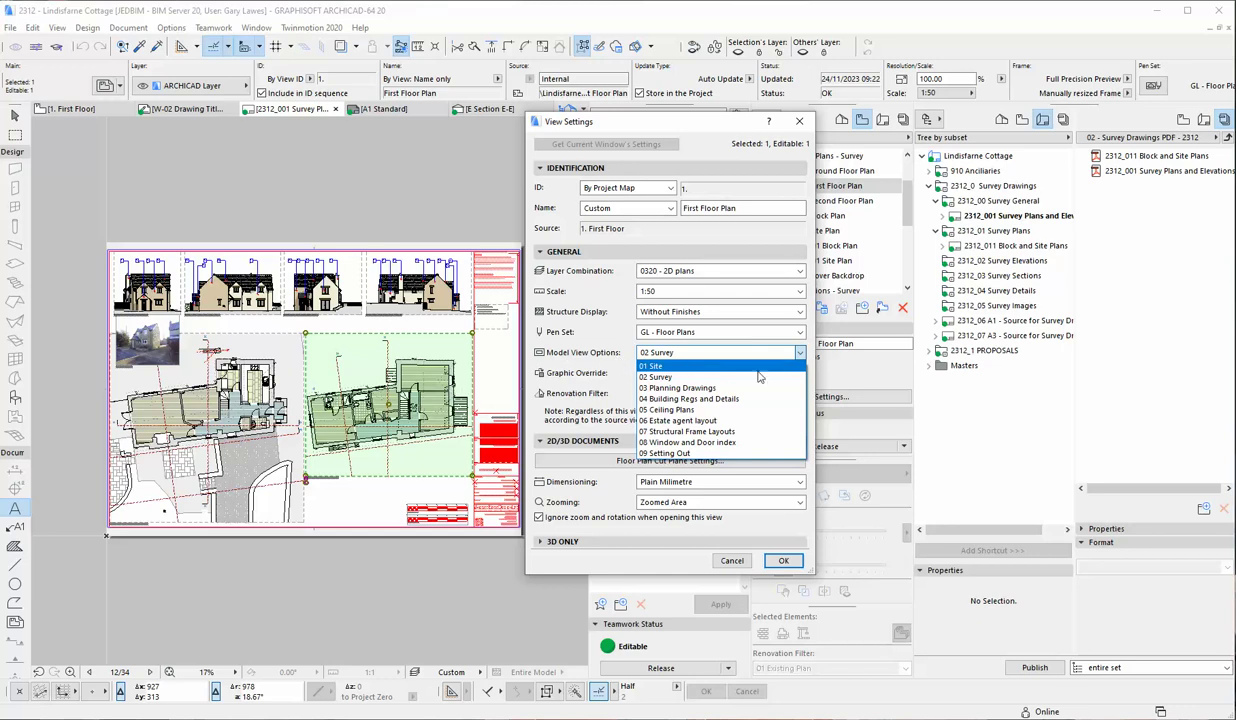
click(801, 353)
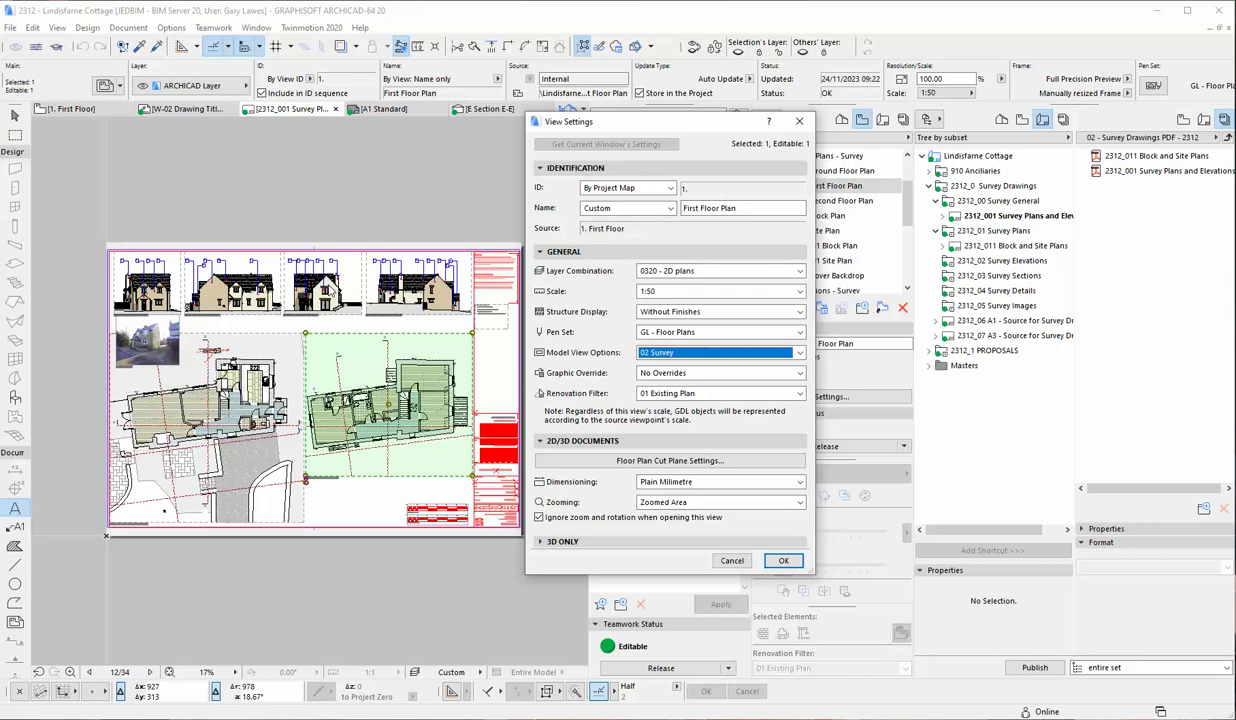
click(800, 394)
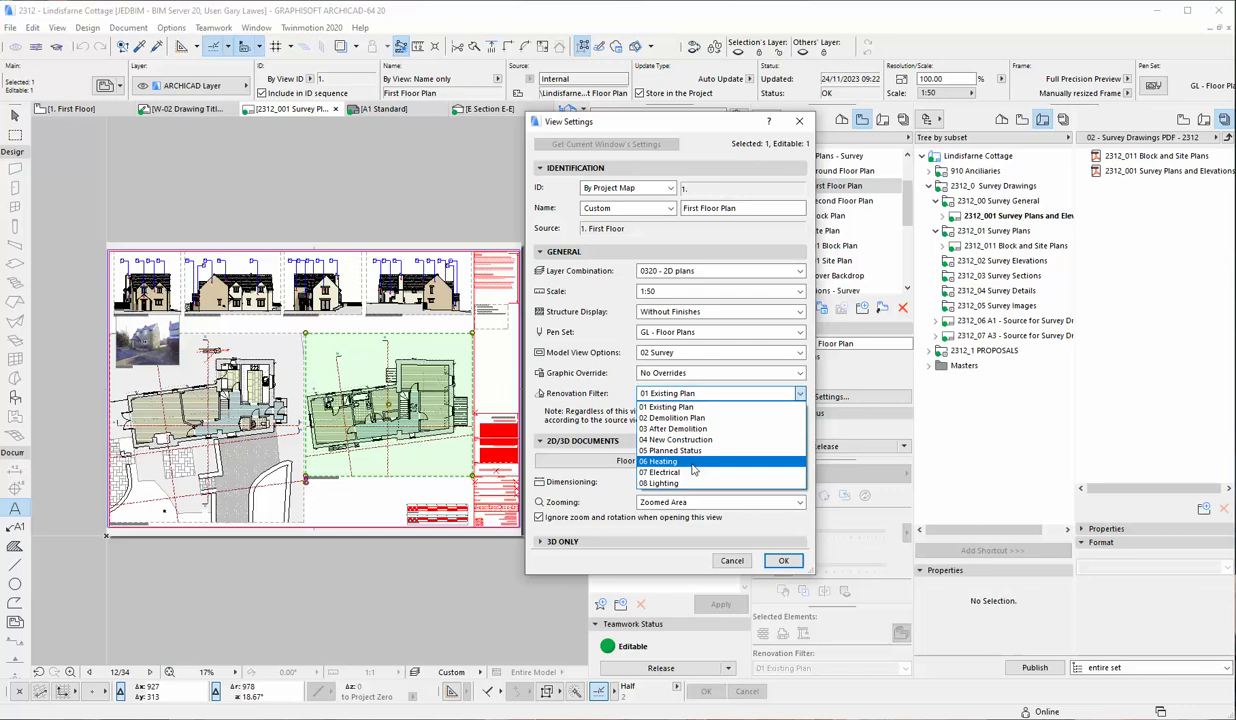
click(802, 395)
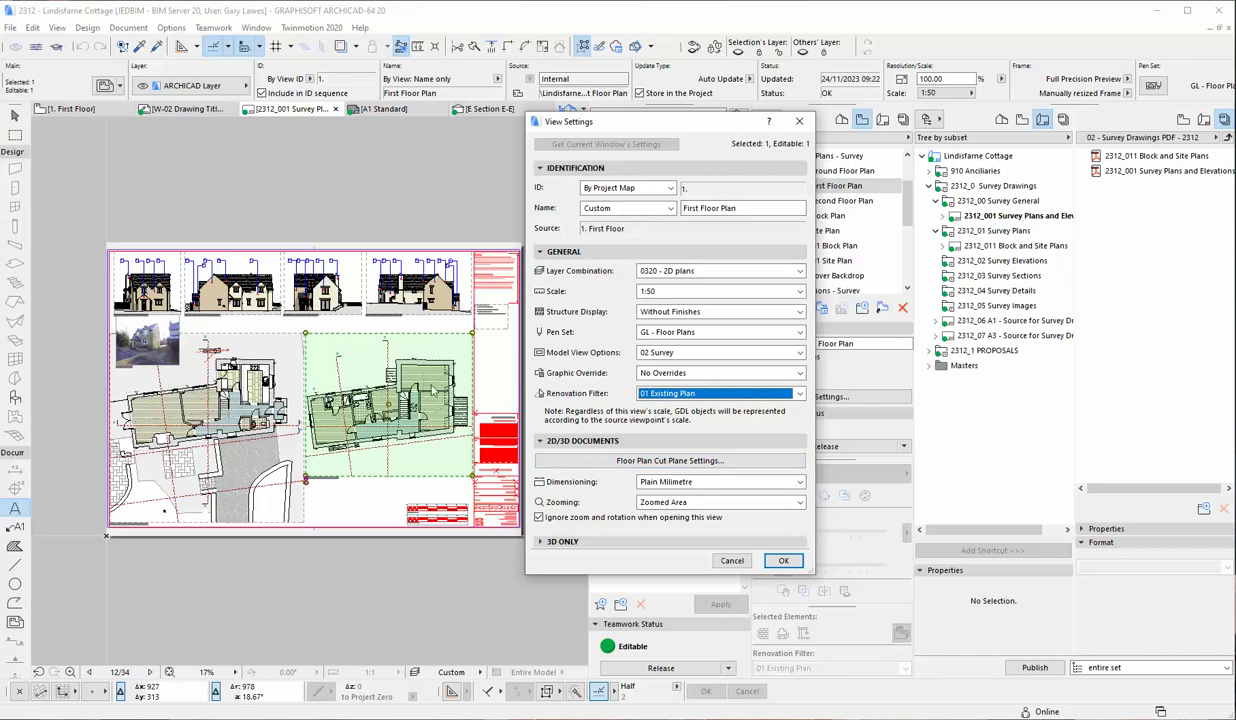
- Inspect the First Floor Plan view's Floor Plan Cut Plane Settings, including the cut plane height, and accept them
click(697, 462)
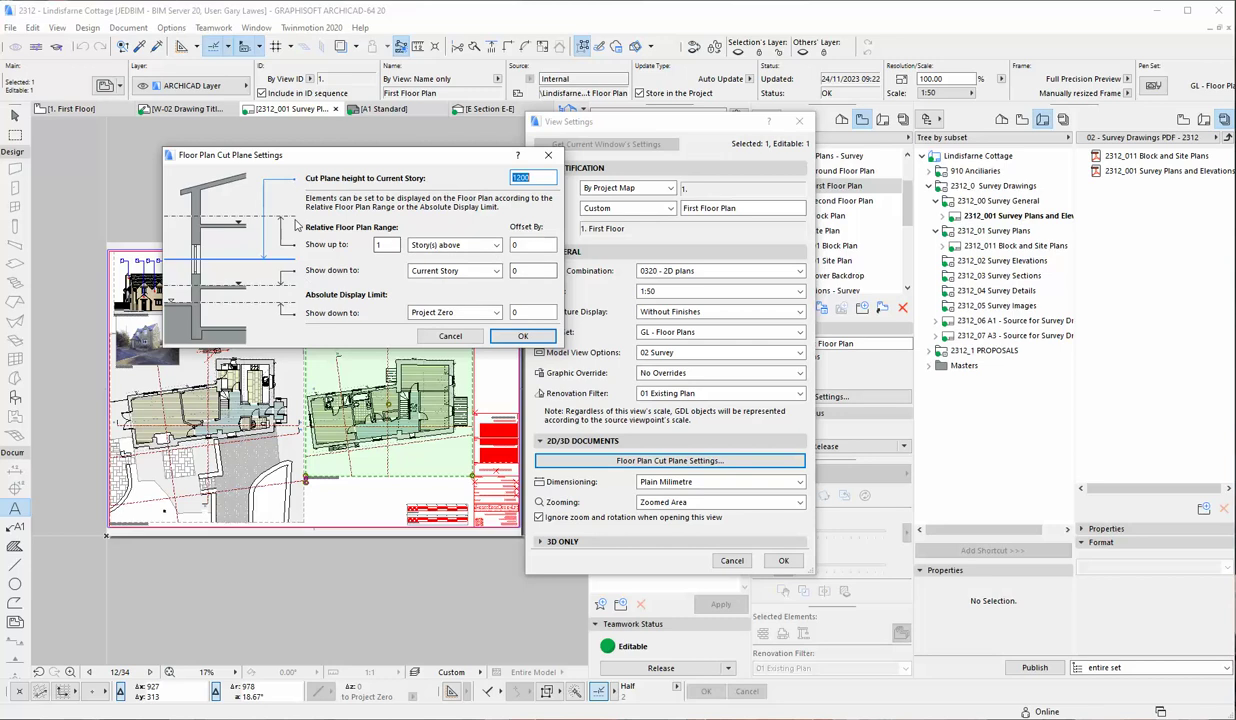
click(538, 177)
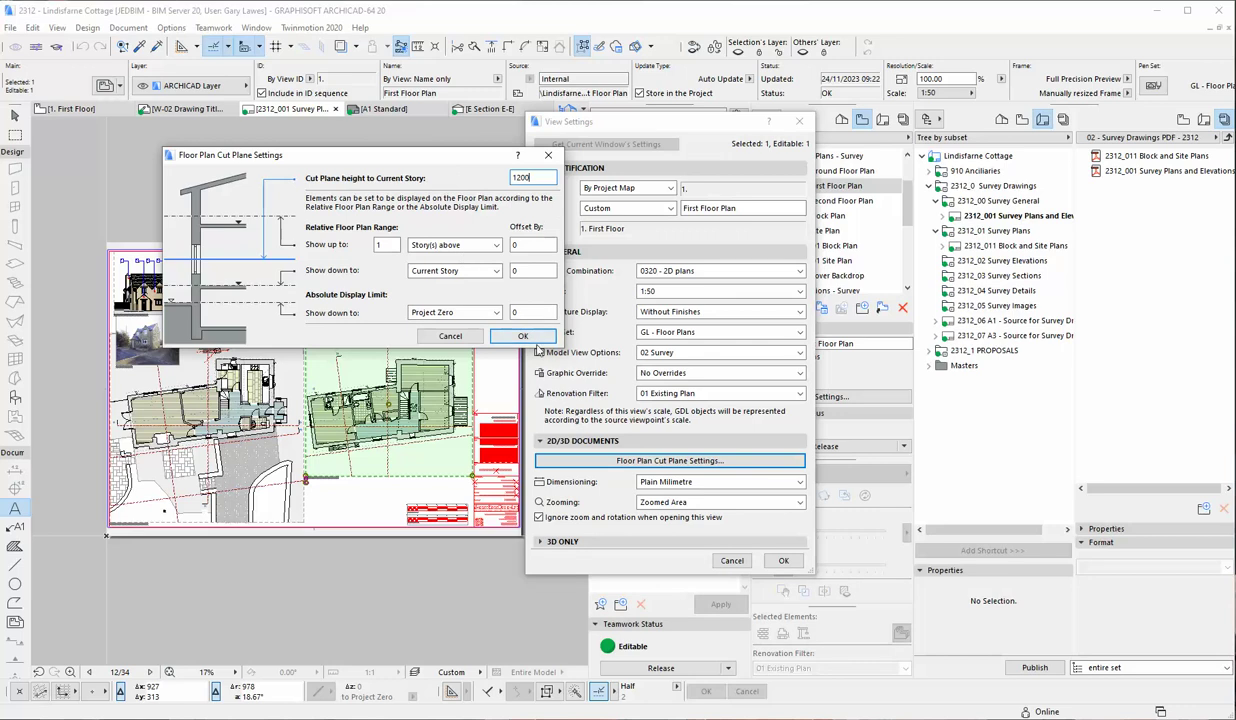
click(524, 336)
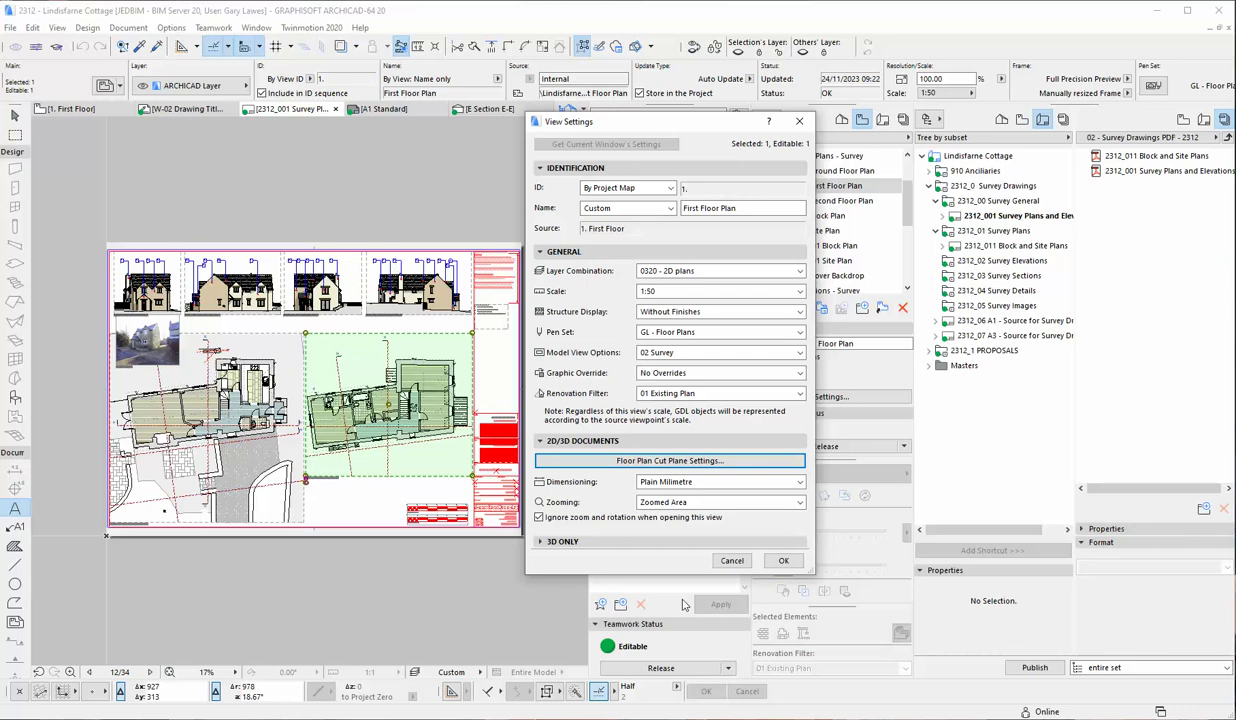
- Look at the 3D-only options of the First Floor Plan view and accept its View Settings
click(540, 542)
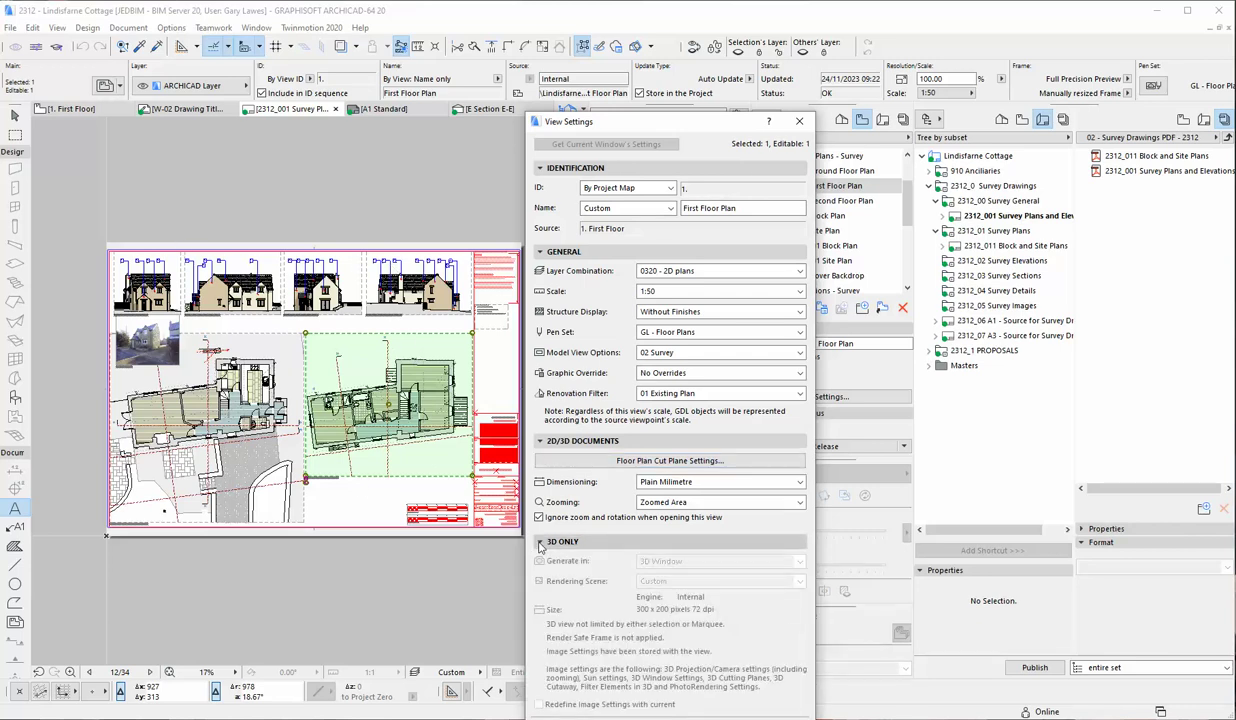
click(540, 543)
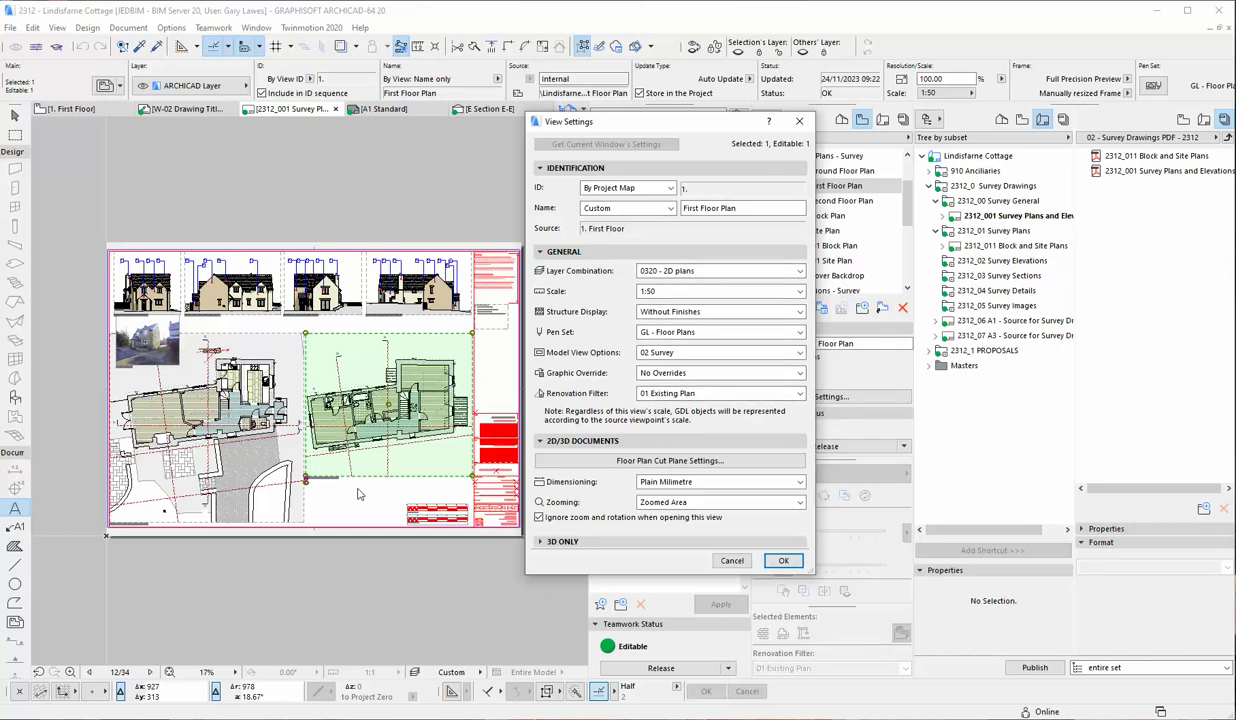
click(784, 561)
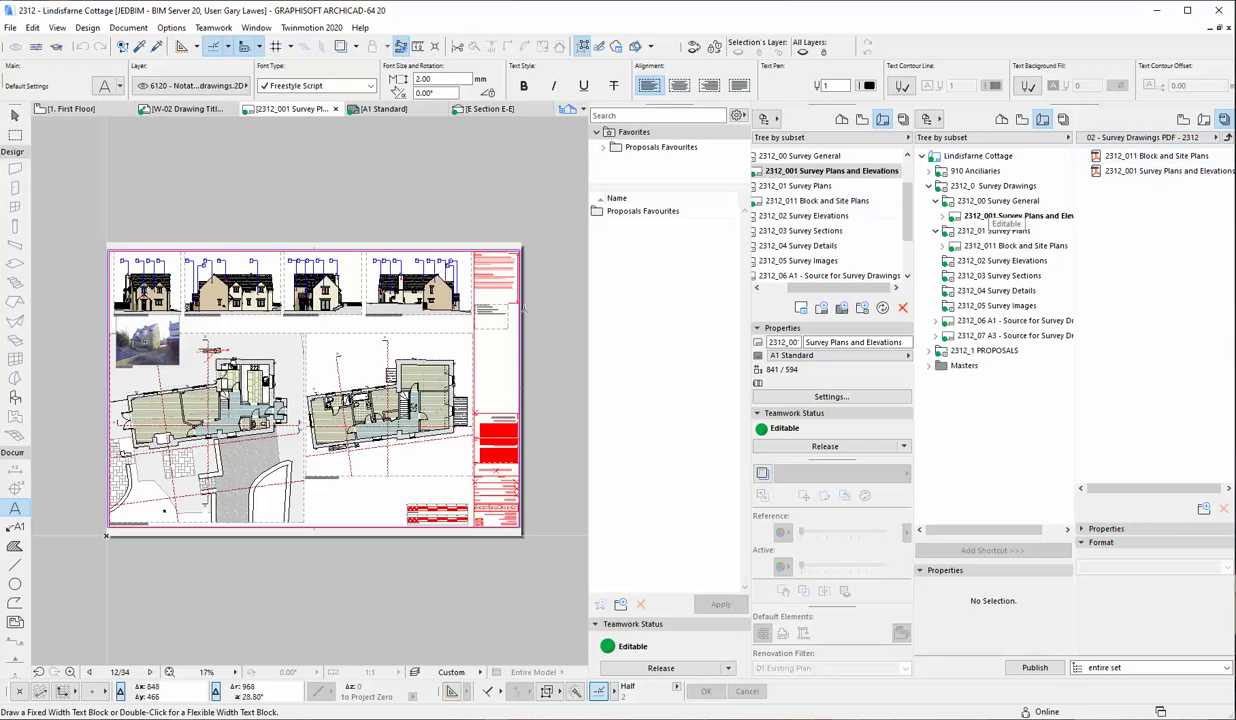
- Open the 2312_011 Block and Site Plans layout and examine its block plan and 1:1250 site plan
scroll(170, 418, up, 1)
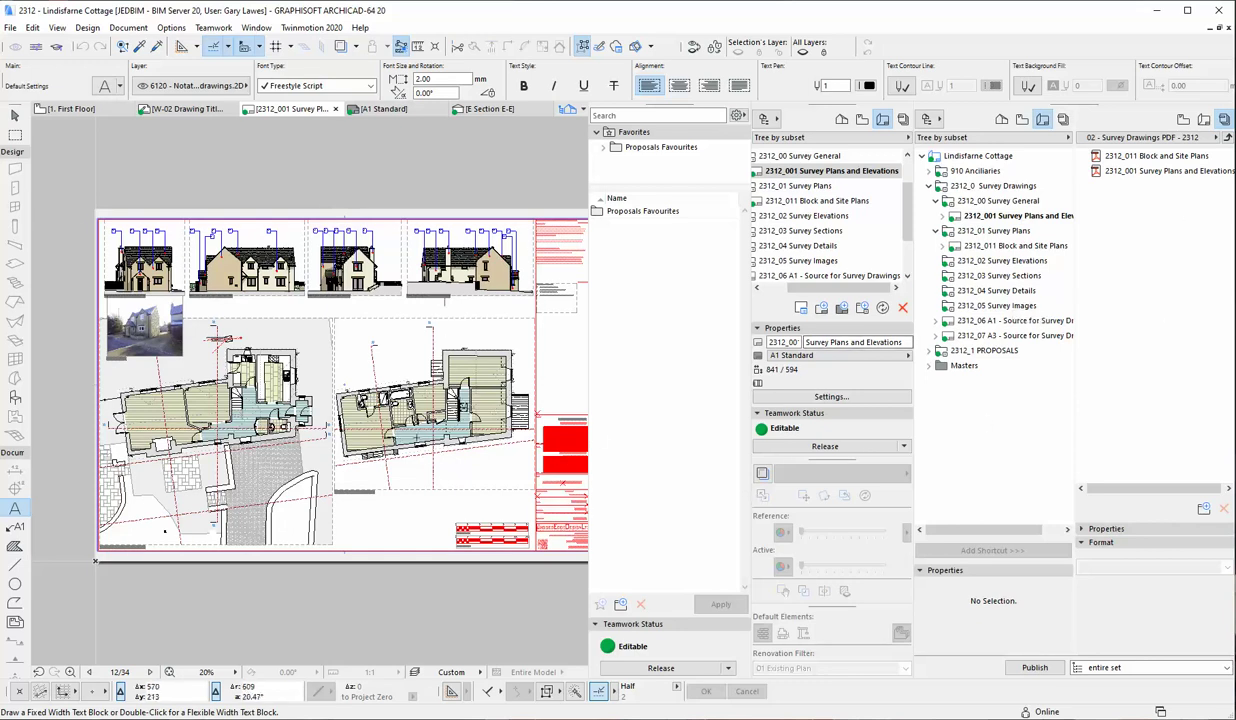
click(1150, 158)
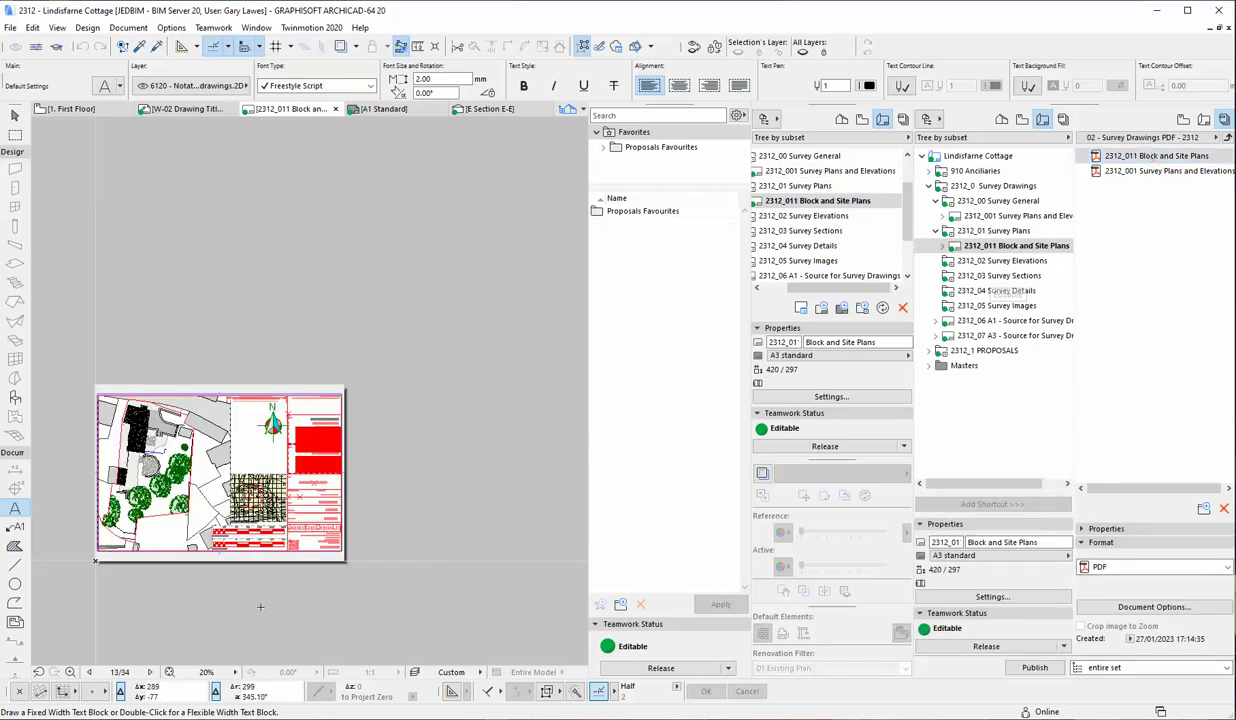
scroll(209, 589, up, 2)
scroll(209, 589, up, 1)
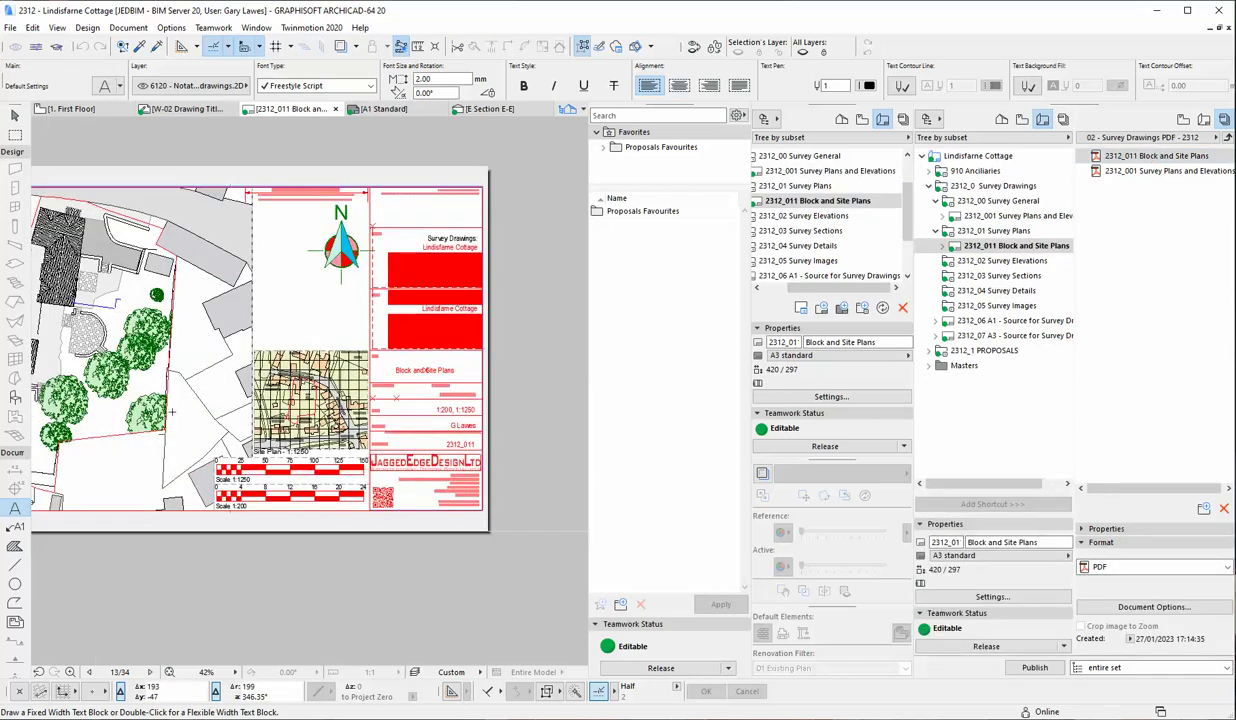
scroll(209, 589, down, 3)
scroll(122, 555, up, 3)
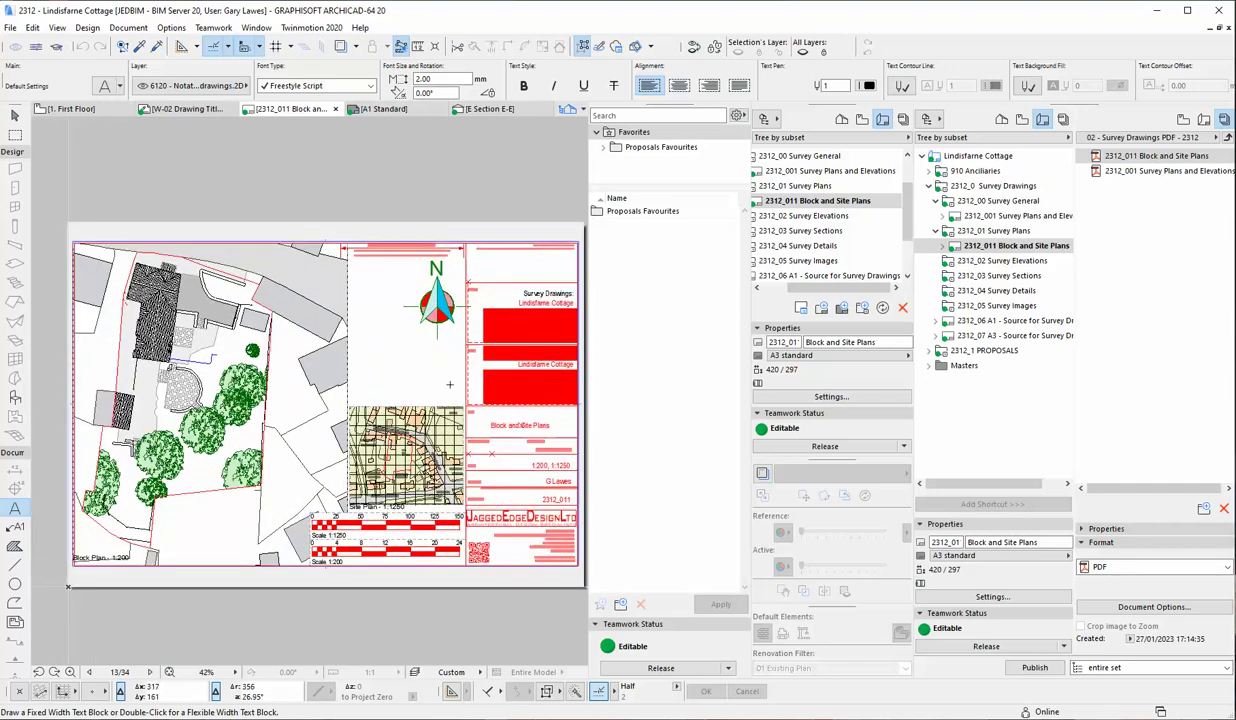
scroll(436, 476, up, 5)
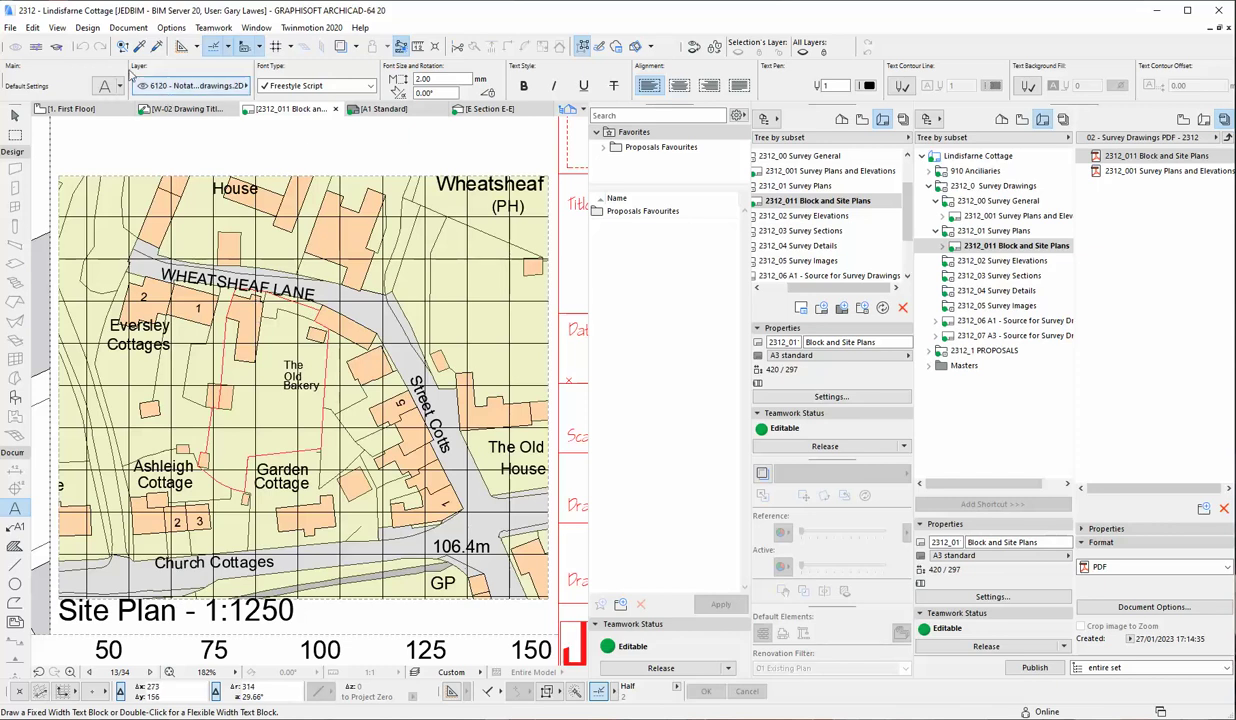
- Switch the True Line Weight display on for the layout and off again to compare the site boundary's line thickness
click(57, 27)
mouse_move(78, 50)
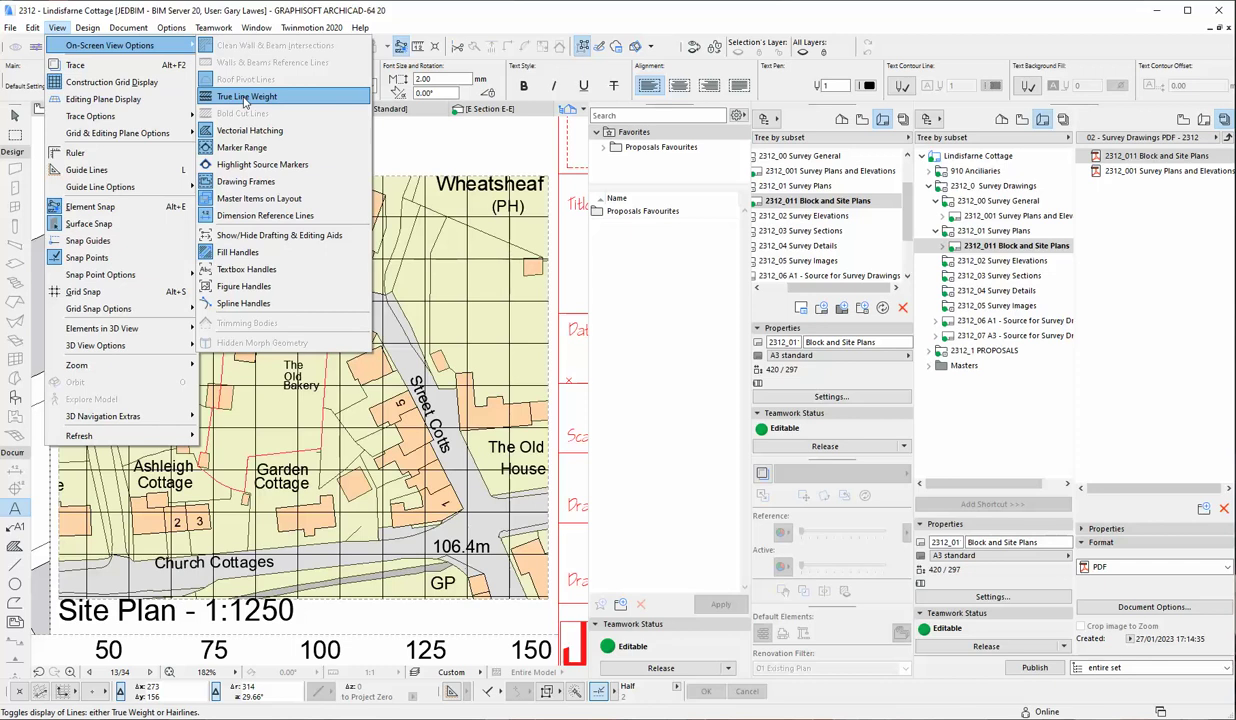
click(245, 97)
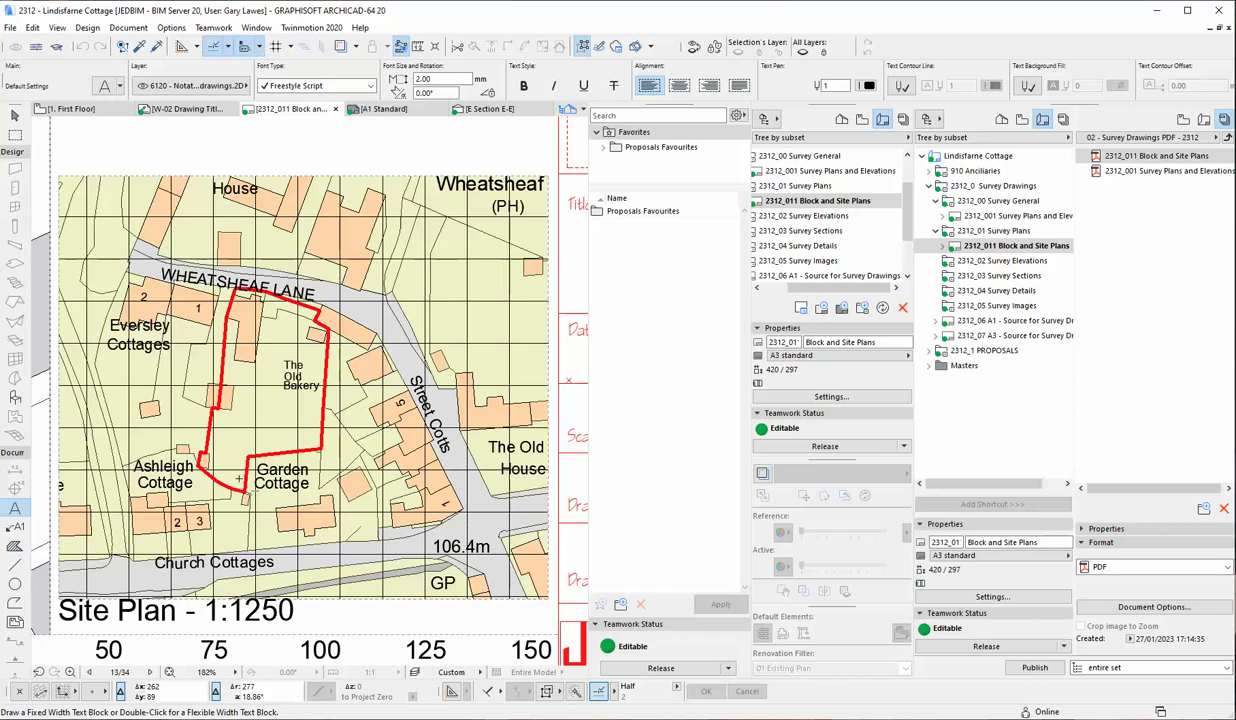
click(57, 27)
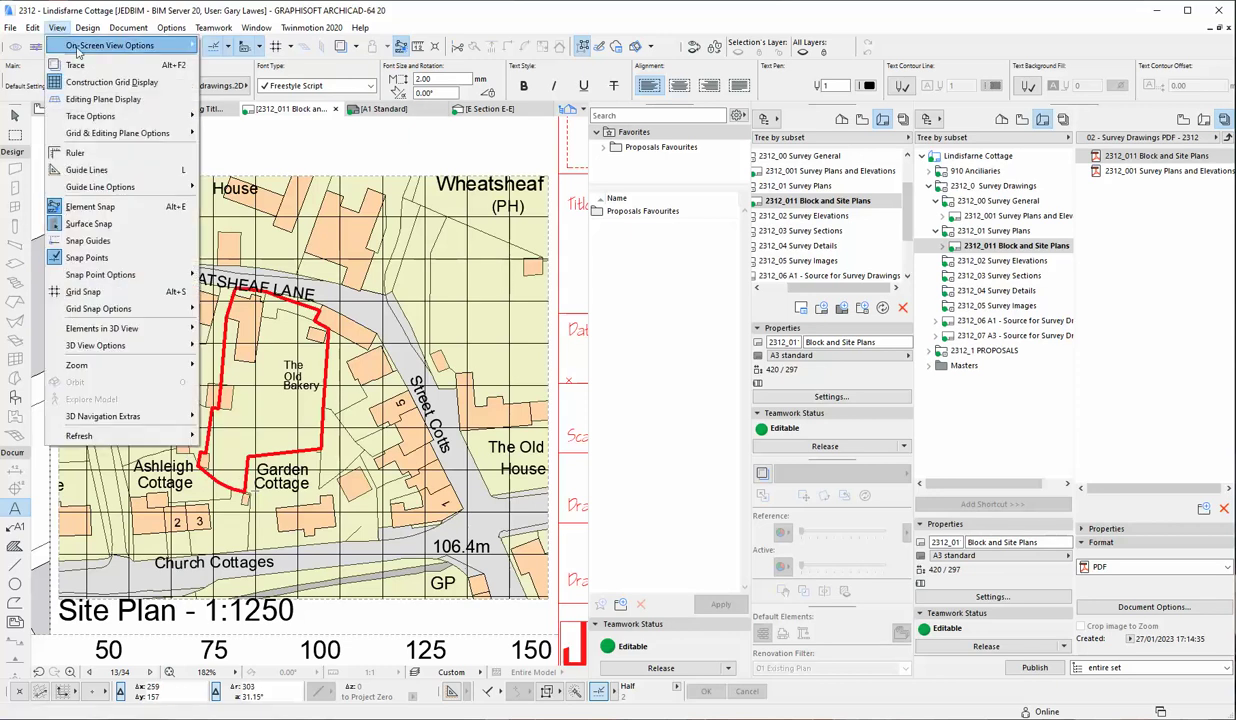
mouse_move(78, 48)
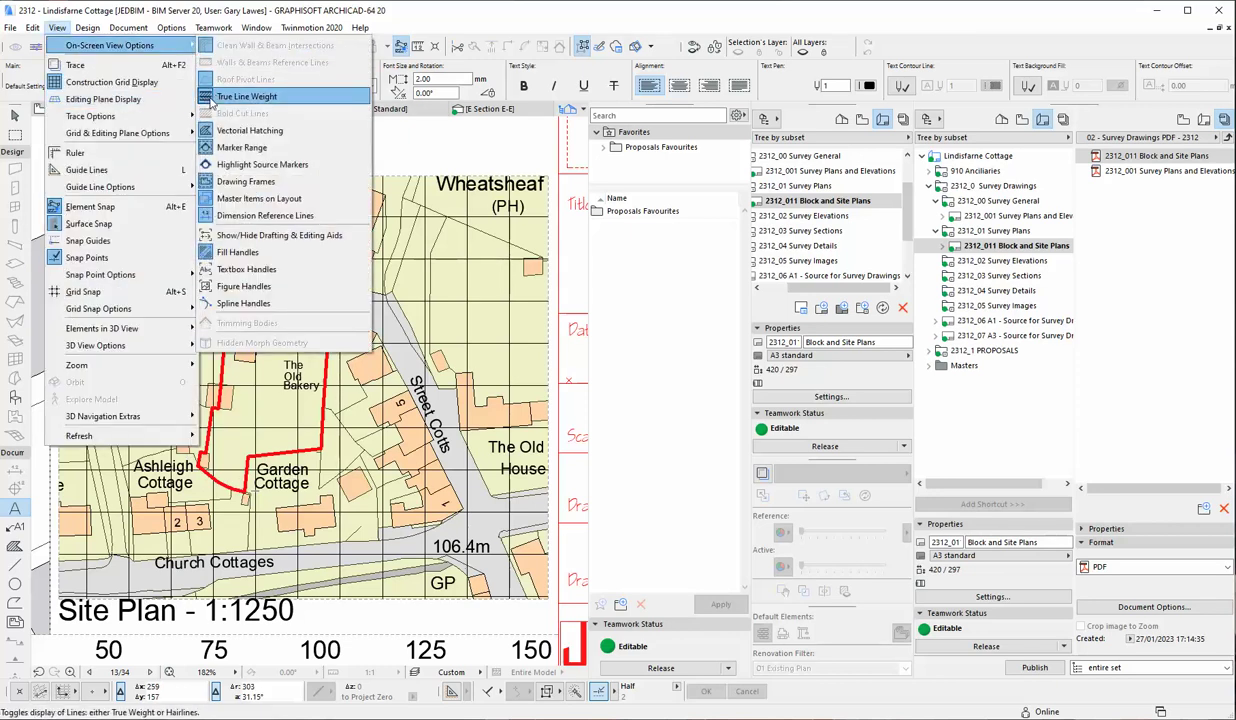
click(212, 97)
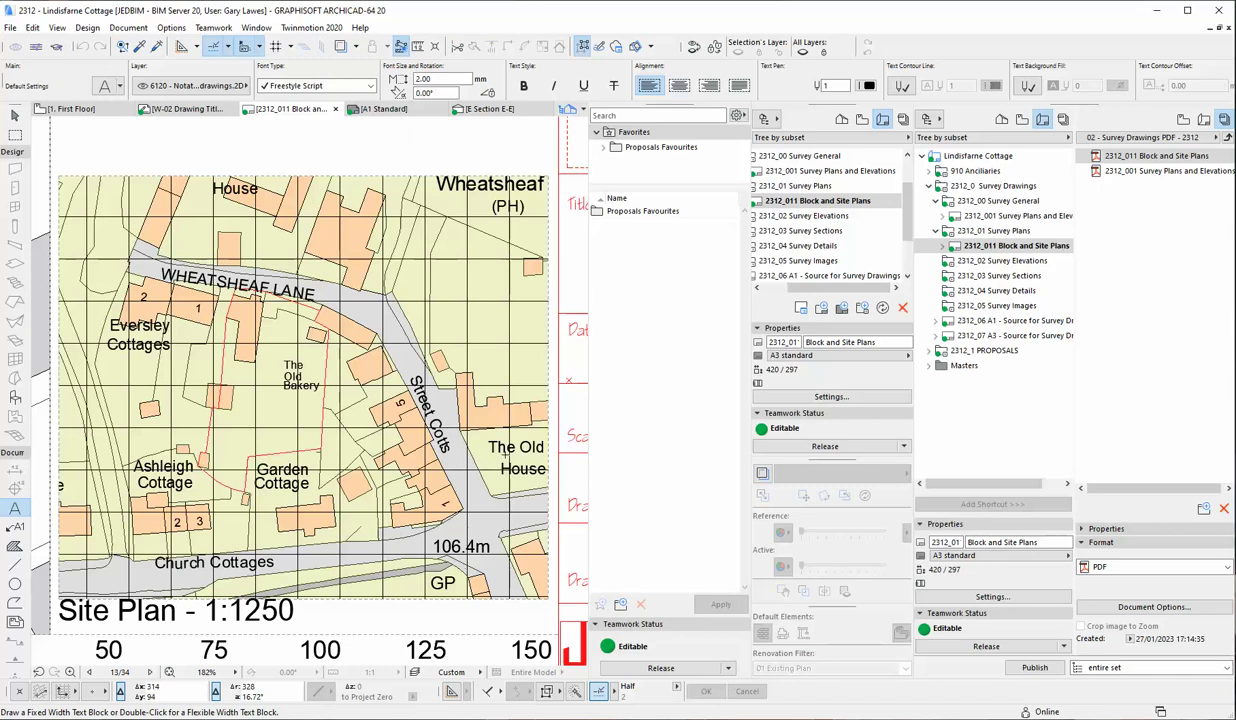
- Compare the 1:200 block plan with the 1:1250 site plan on the layout, selecting the block plan drawing to check its extent
scroll(488, 415, down, 5)
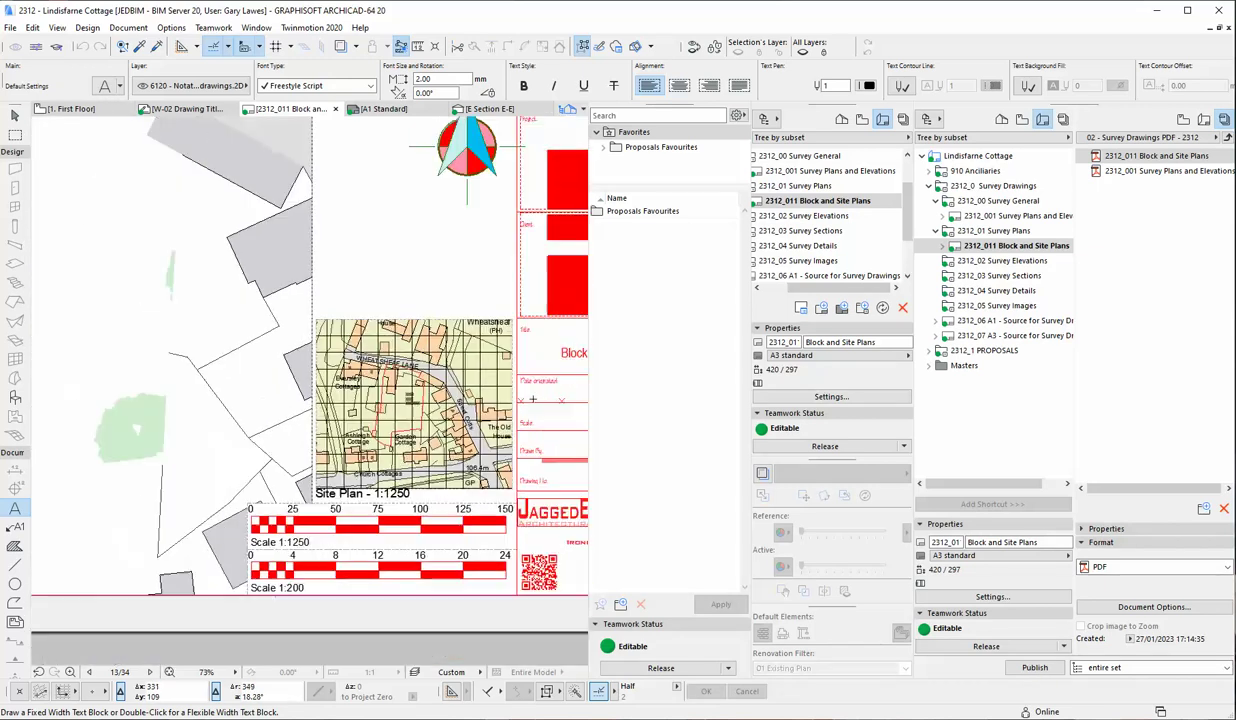
scroll(520, 400, down, 3)
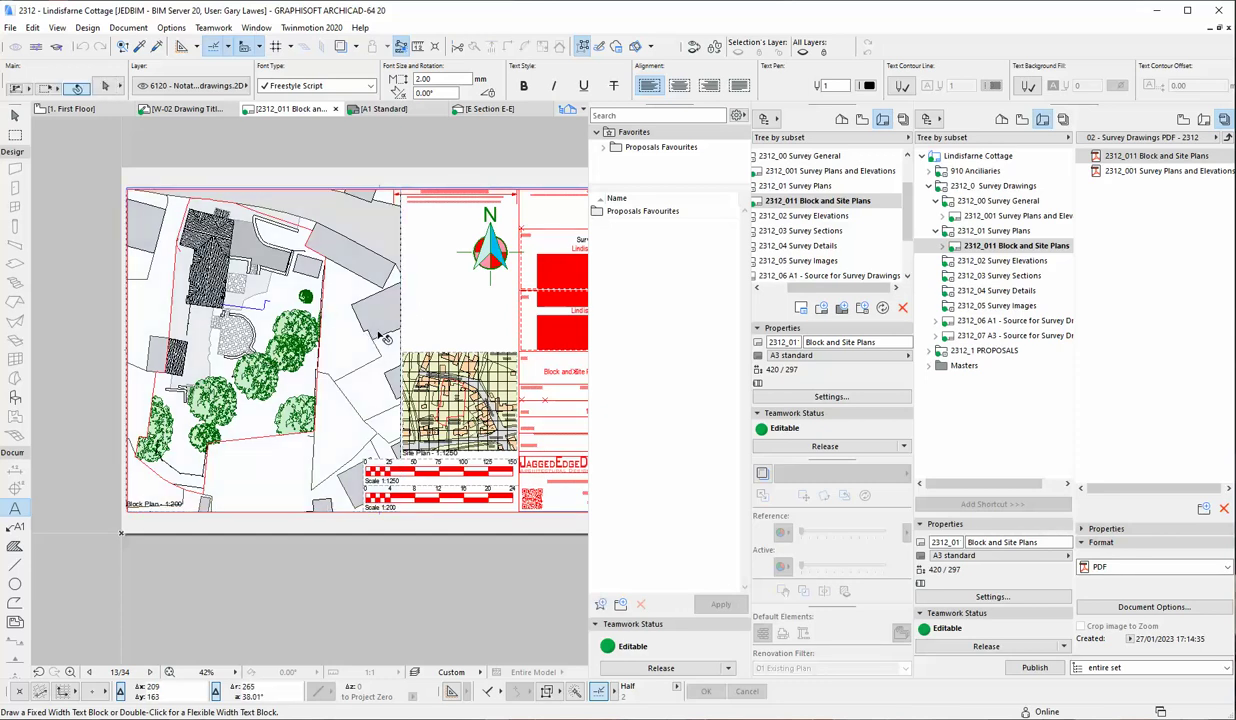
shift+click(373, 270)
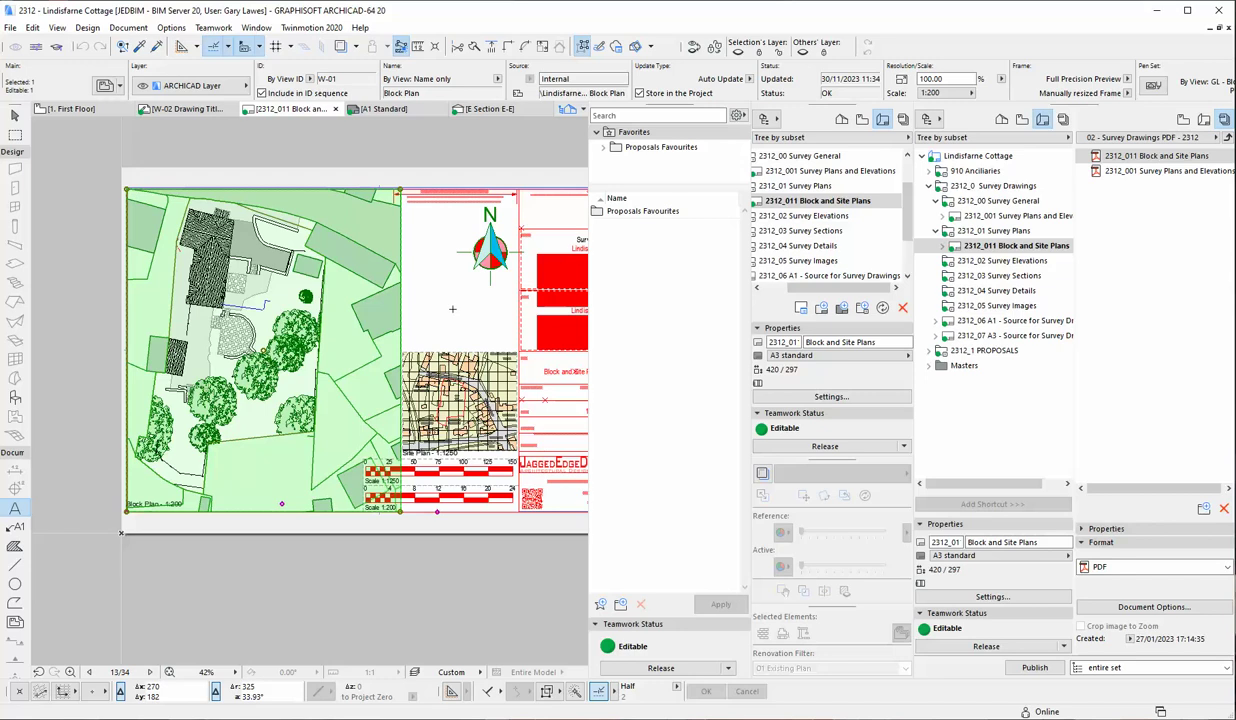
key(Escape)
scroll(170, 507, up, 5)
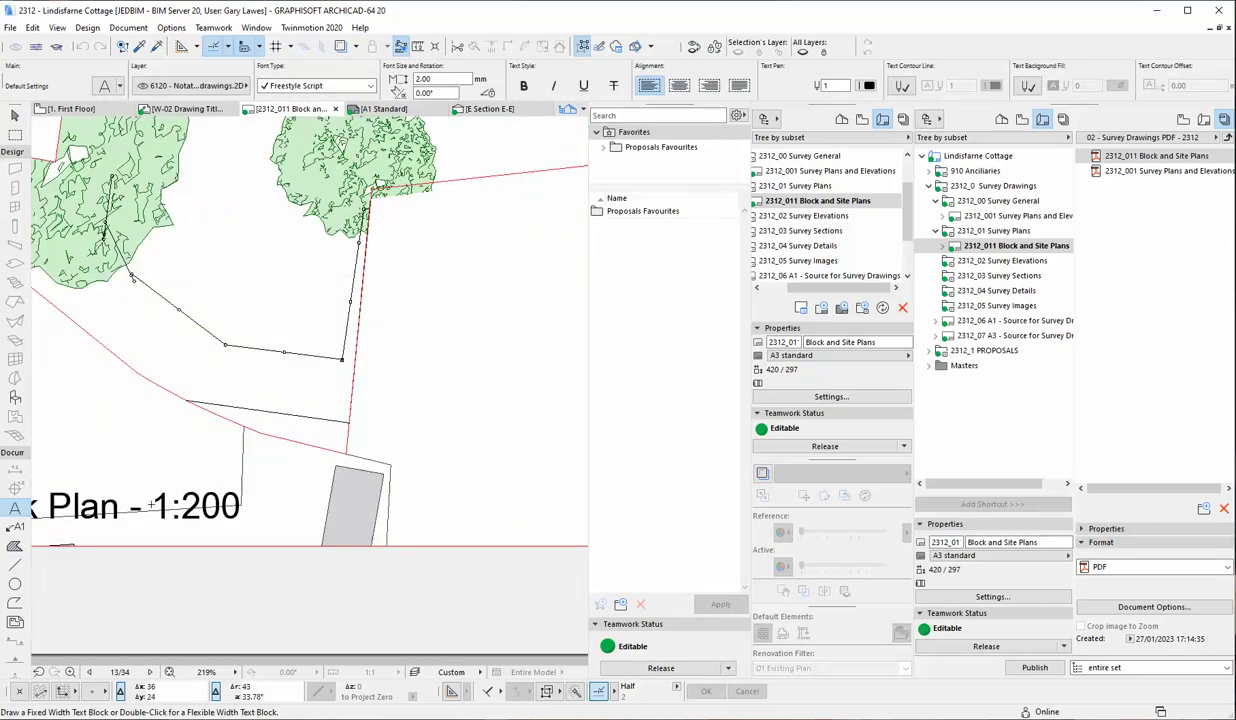
scroll(233, 520, down, 5)
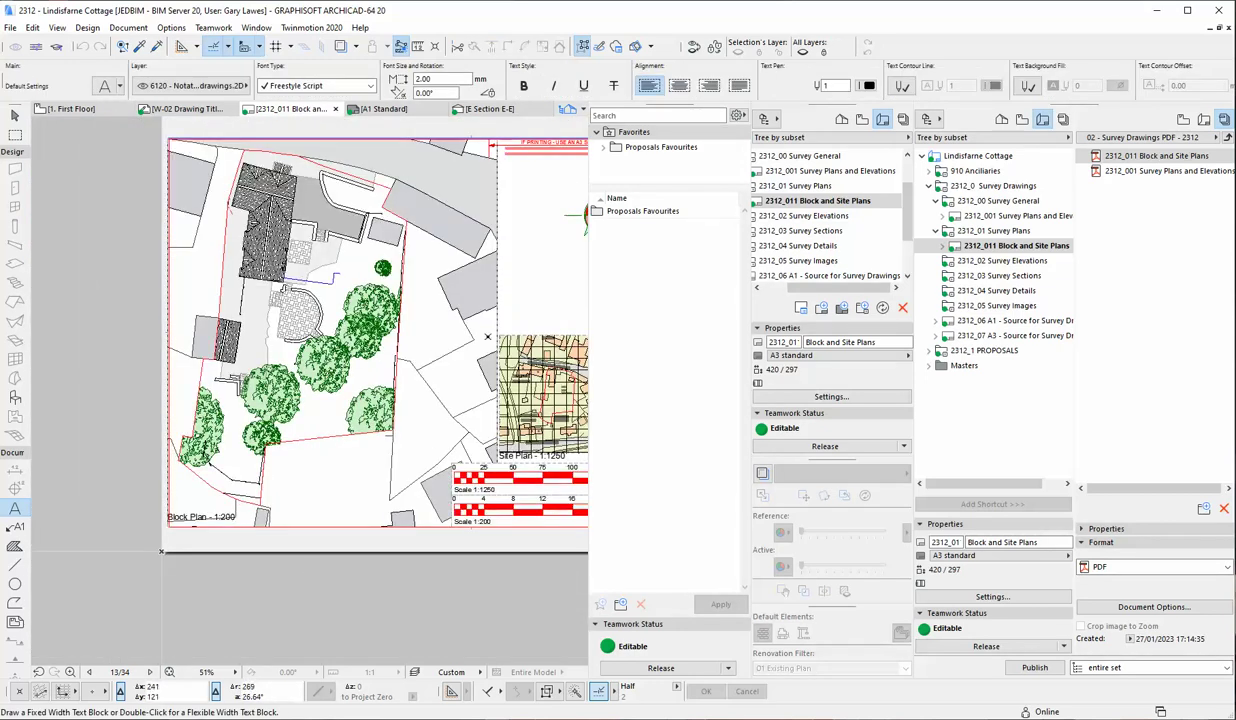
shift+click(480, 329)
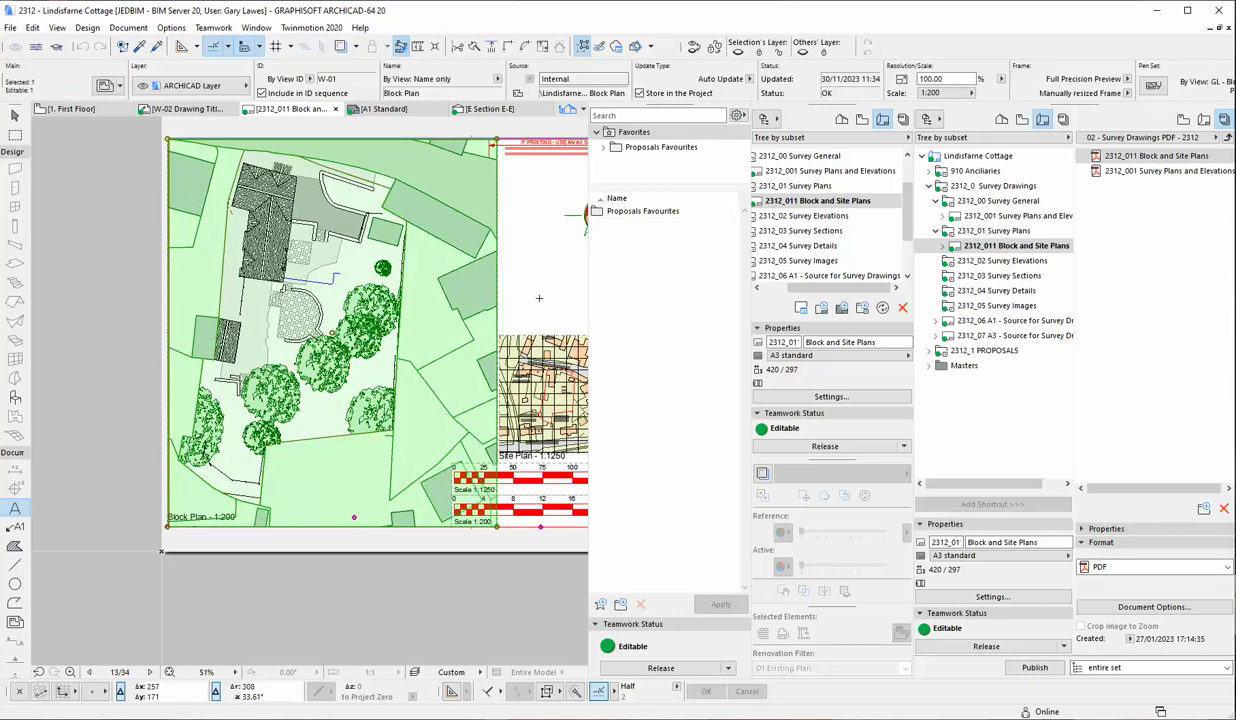
key(Escape)
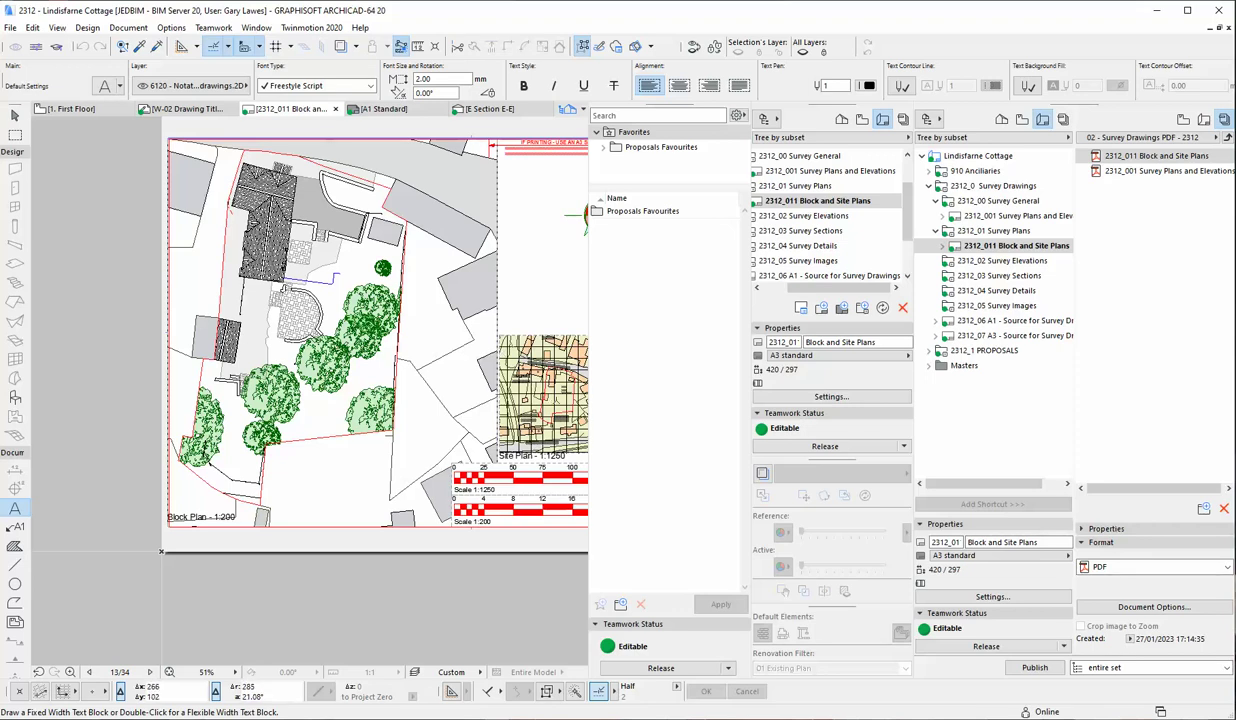
scroll(556, 398, up, 4)
scroll(290, 318, down, 2)
scroll(290, 318, up, 4)
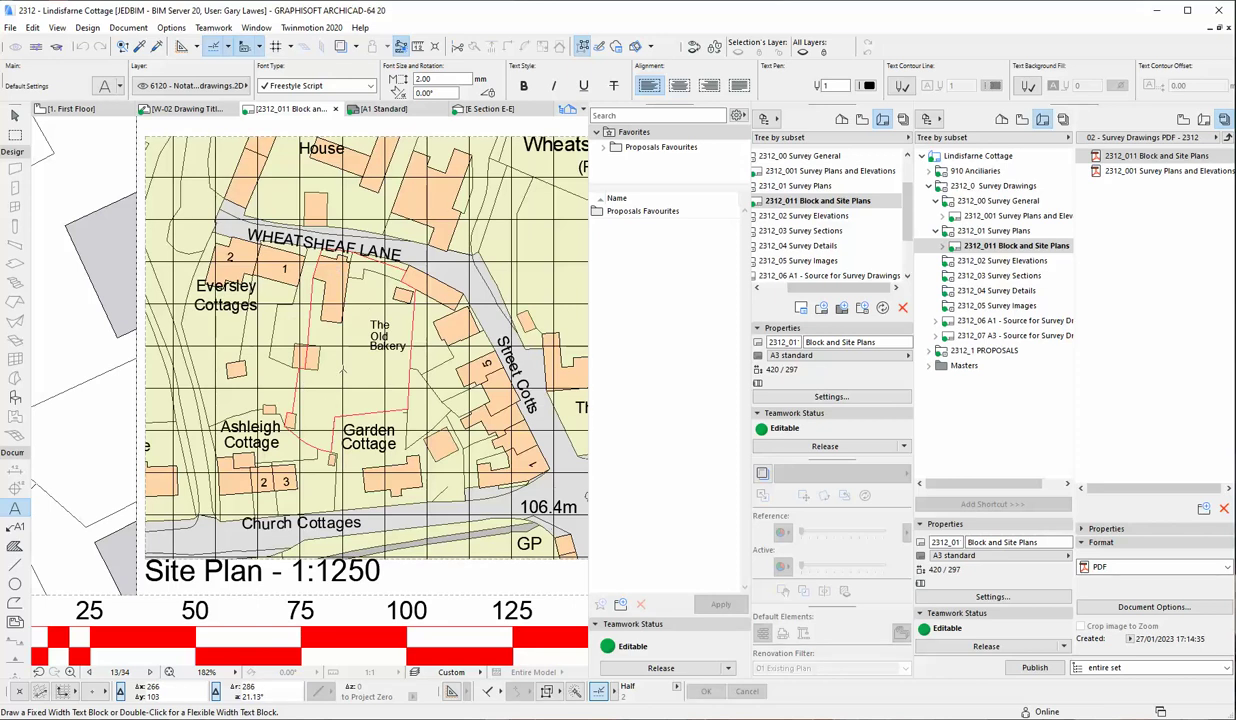
scroll(281, 358, down, 4)
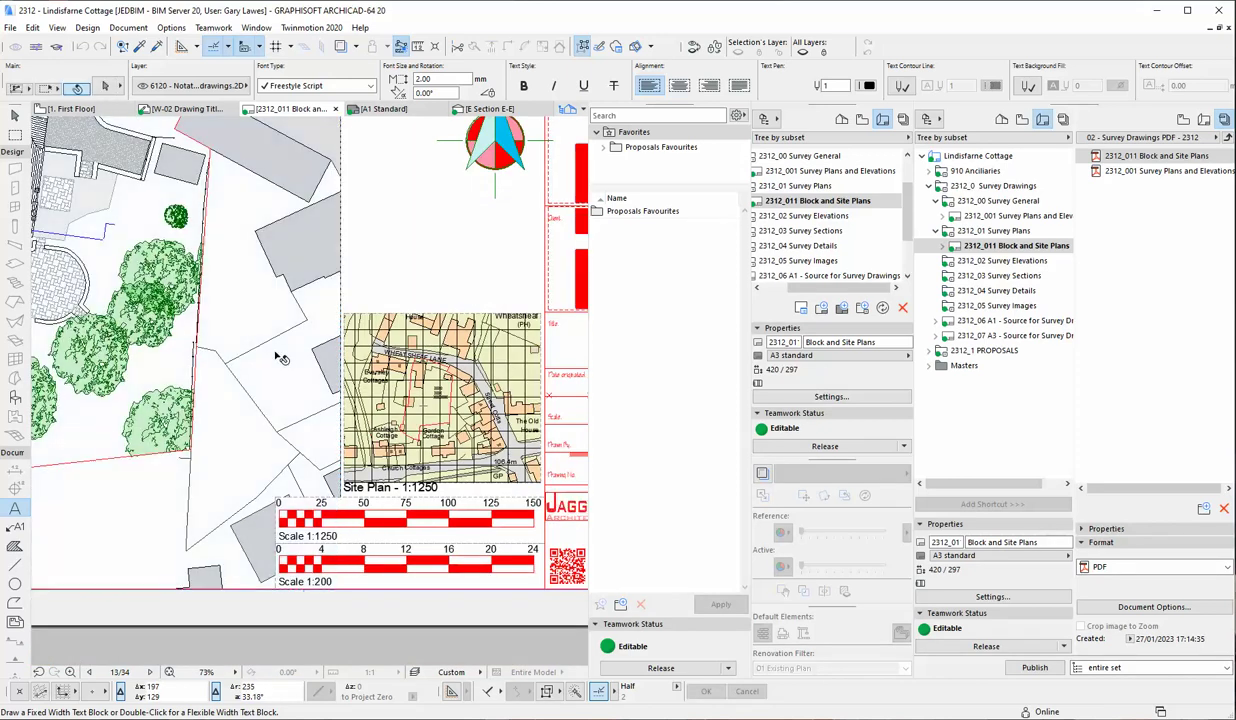
- Select the block plan drawing and inspect the 0000 - Location Plan import and 0000 - Location Site Plan Only layers in Layer Settings
click(281, 358)
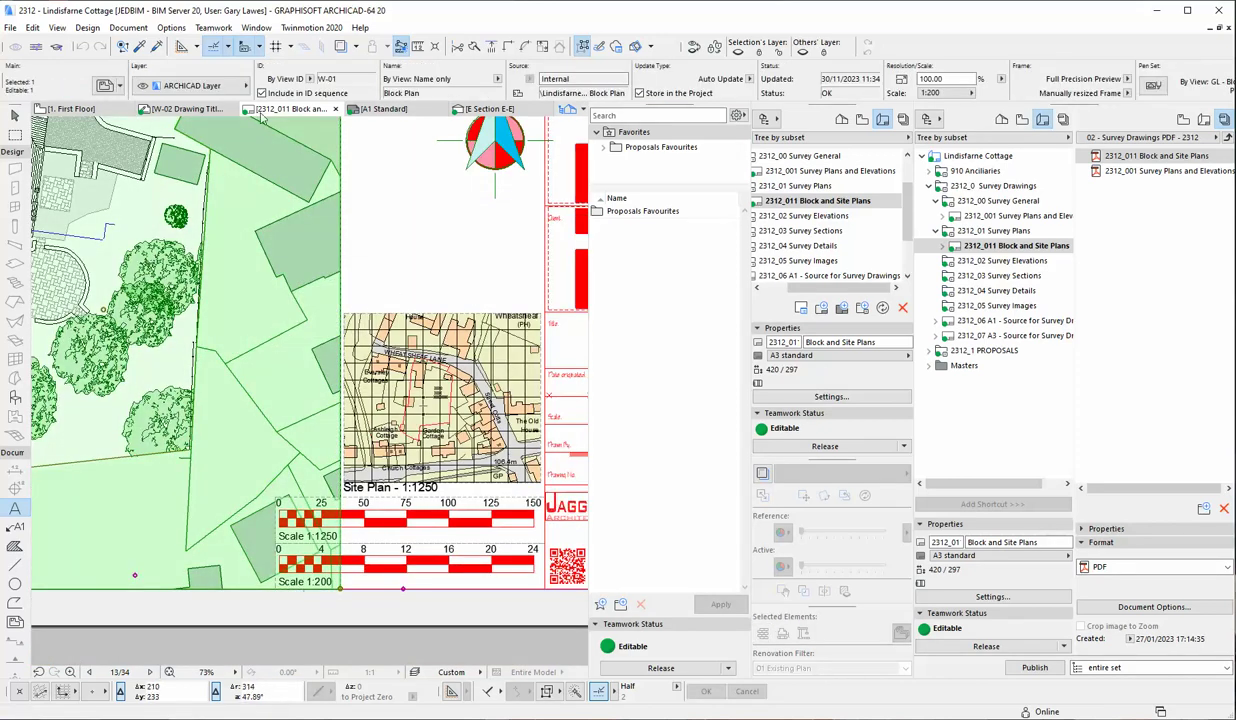
click(128, 27)
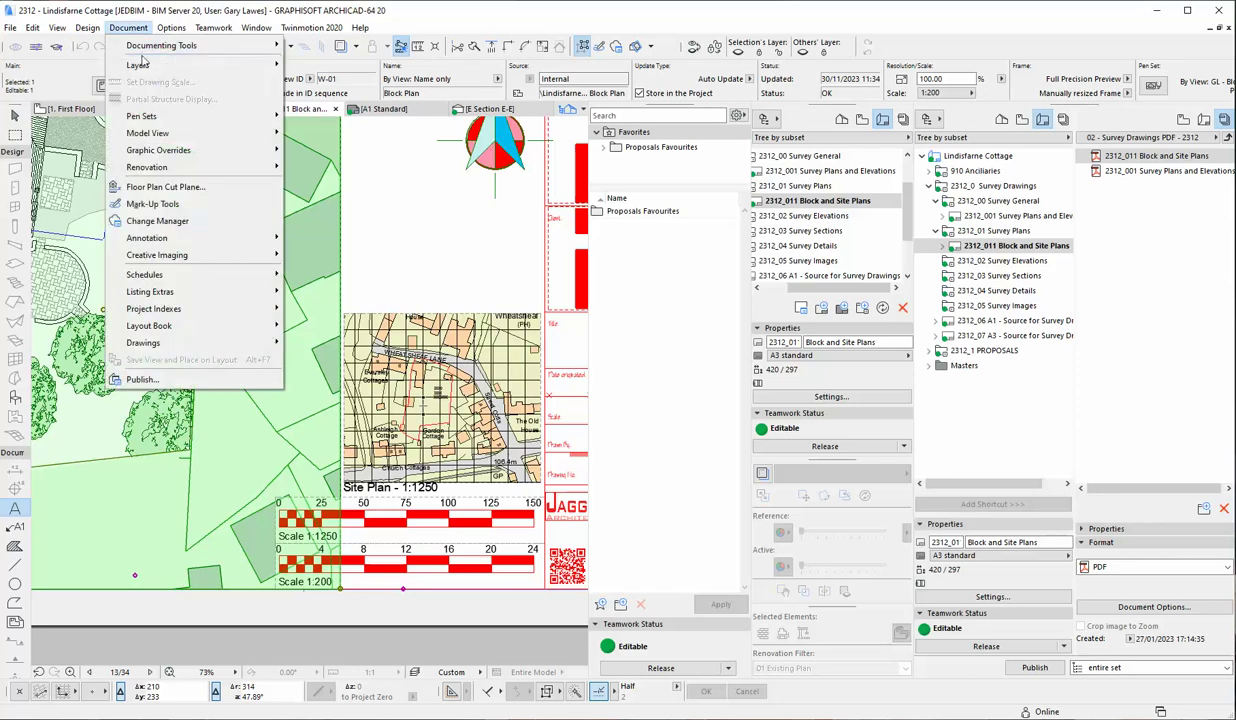
mouse_move(150, 66)
click(345, 65)
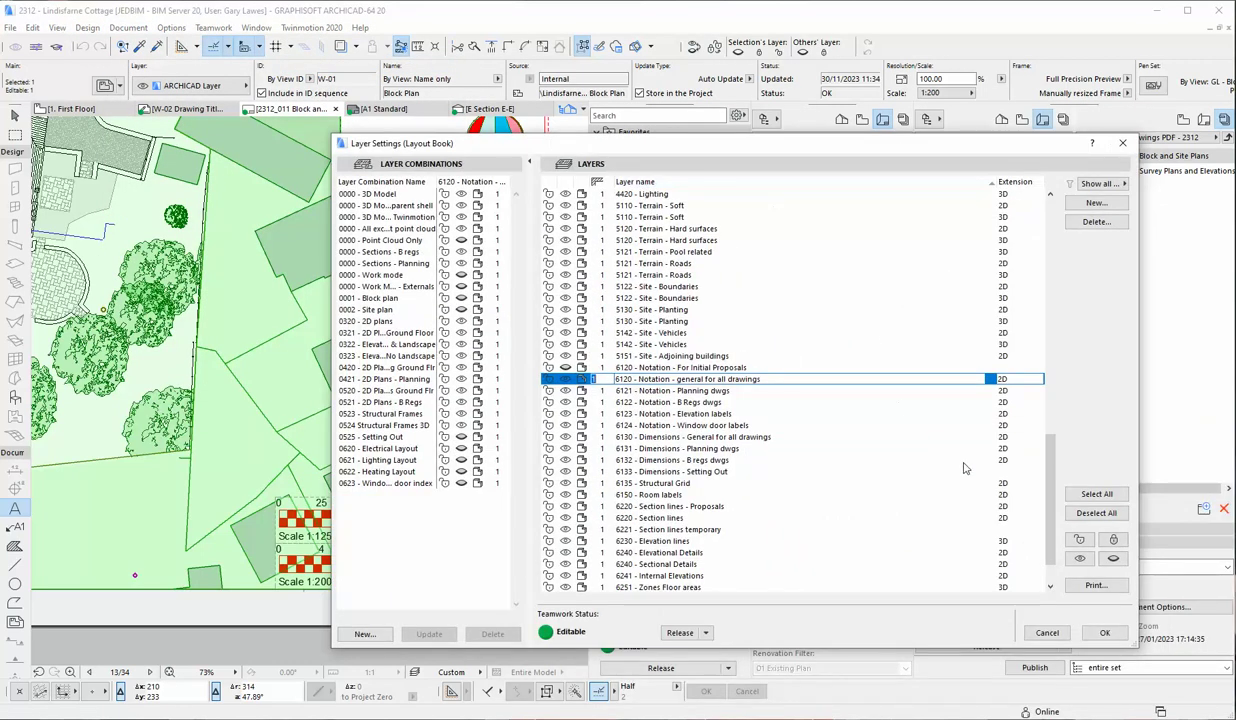
drag(1052, 517, 1051, 250)
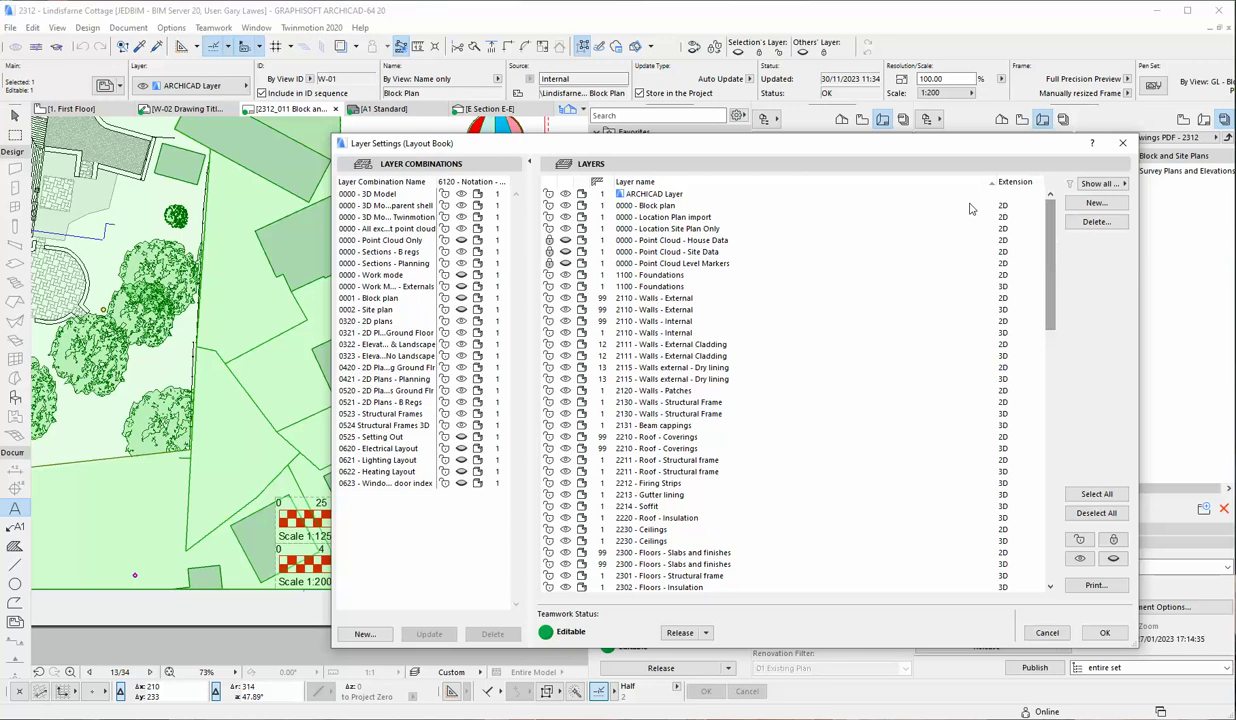
click(646, 229)
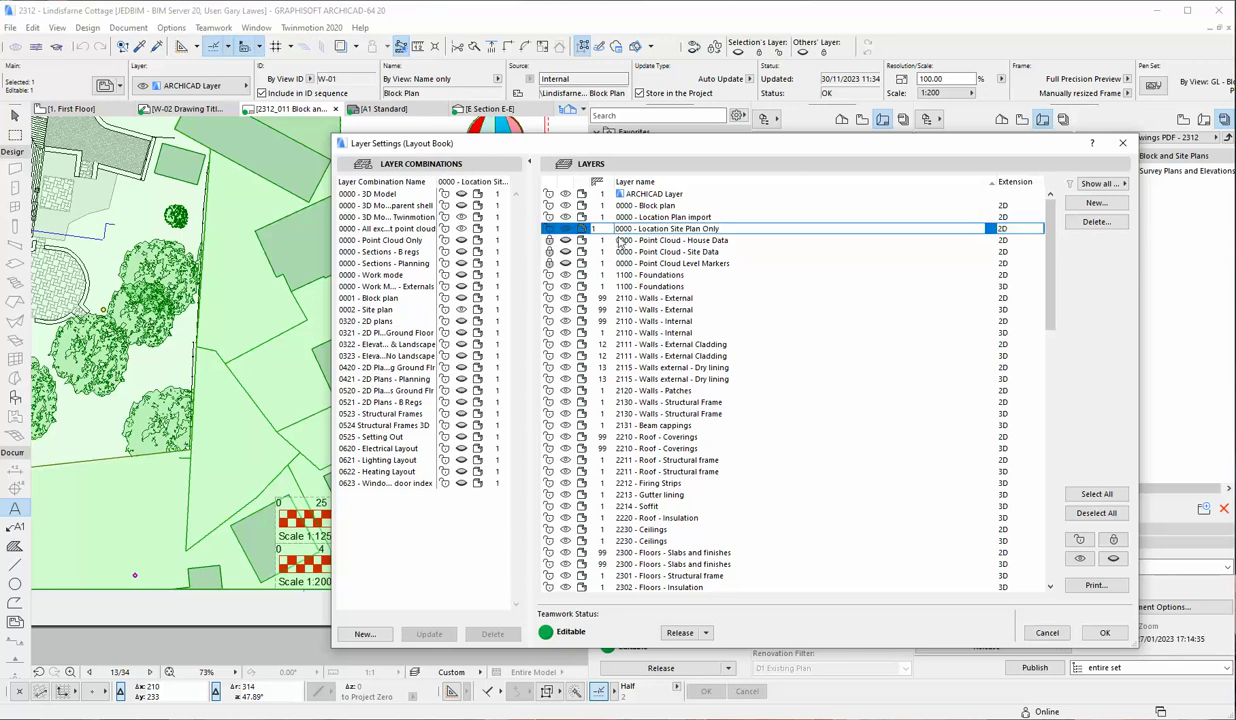
click(681, 217)
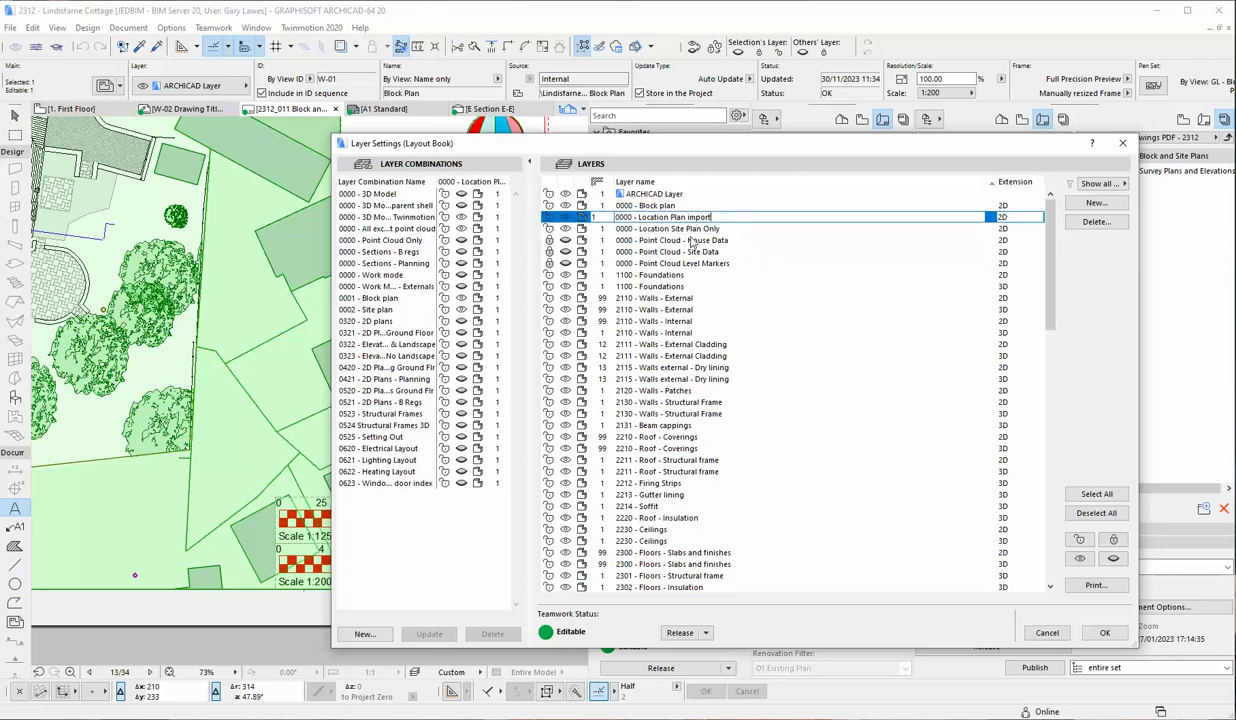
key(Down)
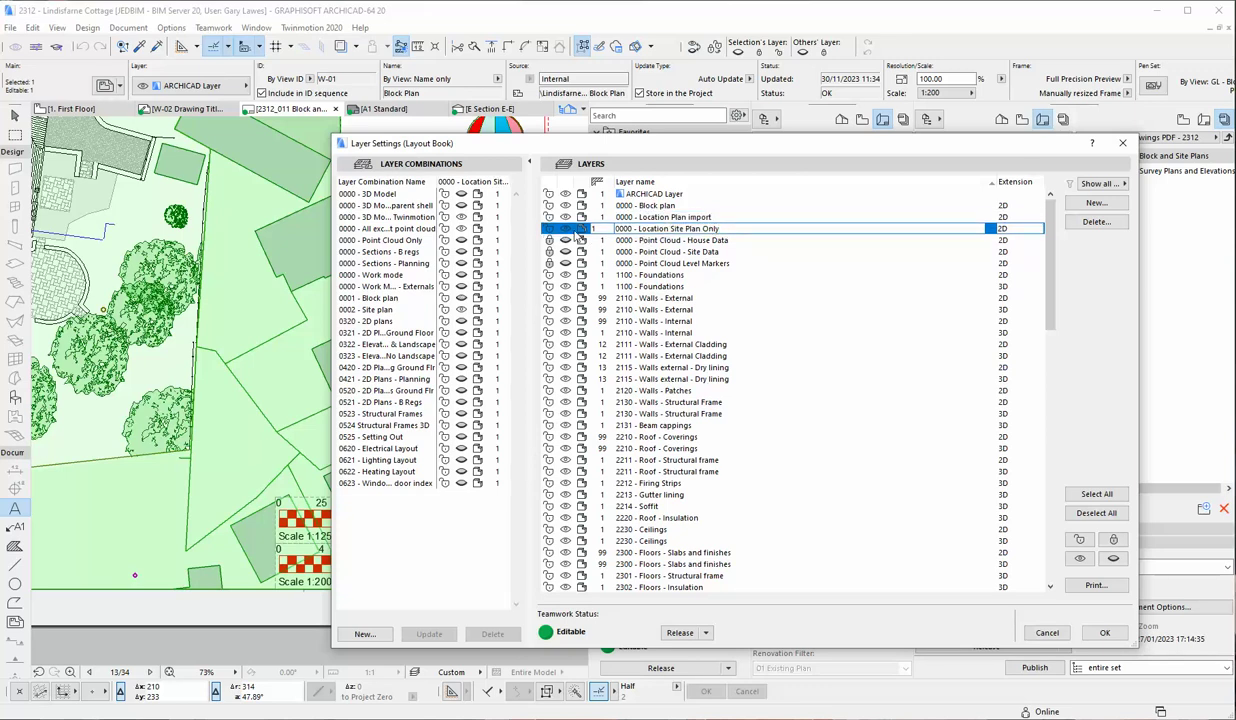
drag(598, 148, 851, 186)
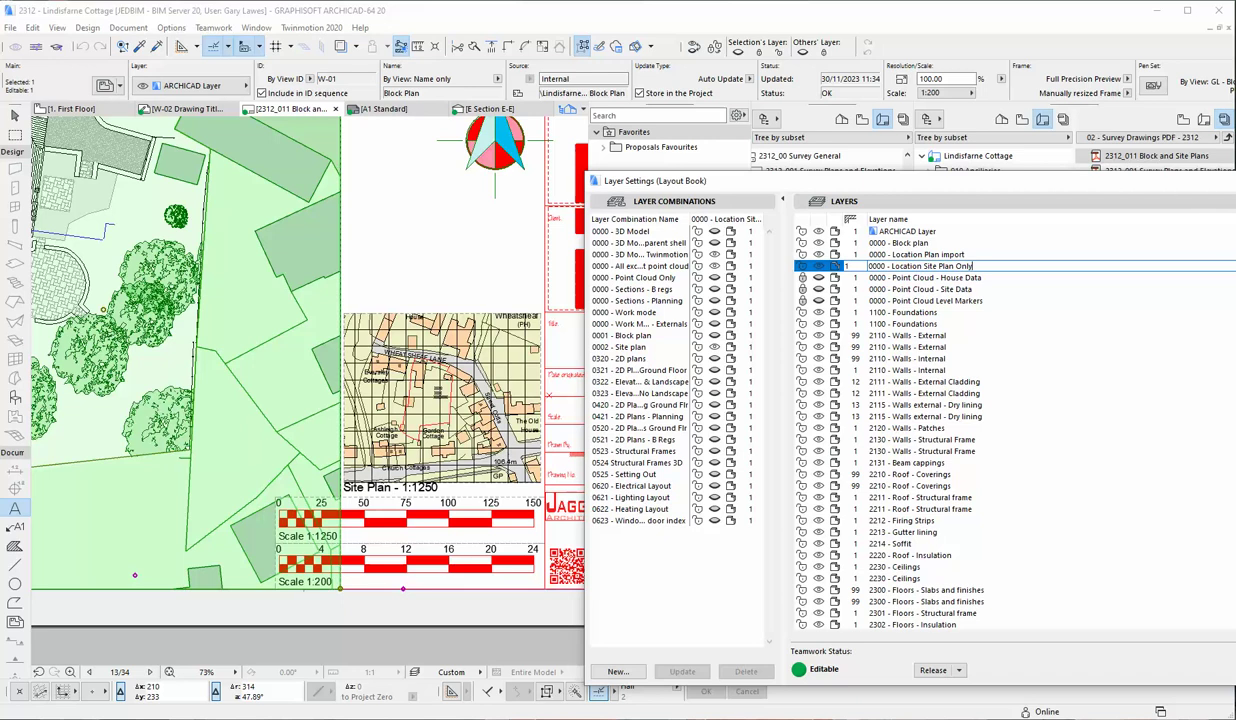
key(Return)
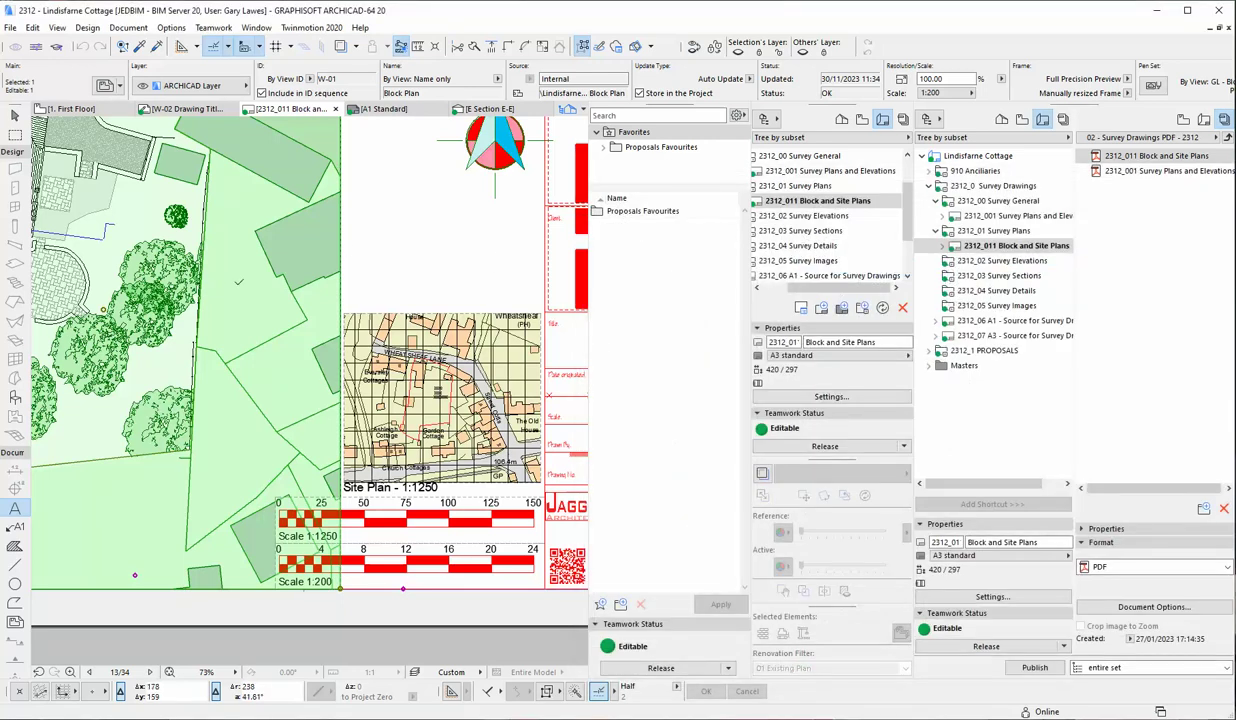
- Review the complete Block and Site Plans sheet with its title block and scale bars, and deselect the block plan drawing
scroll(239, 285, down, 3)
scroll(319, 253, down, 1)
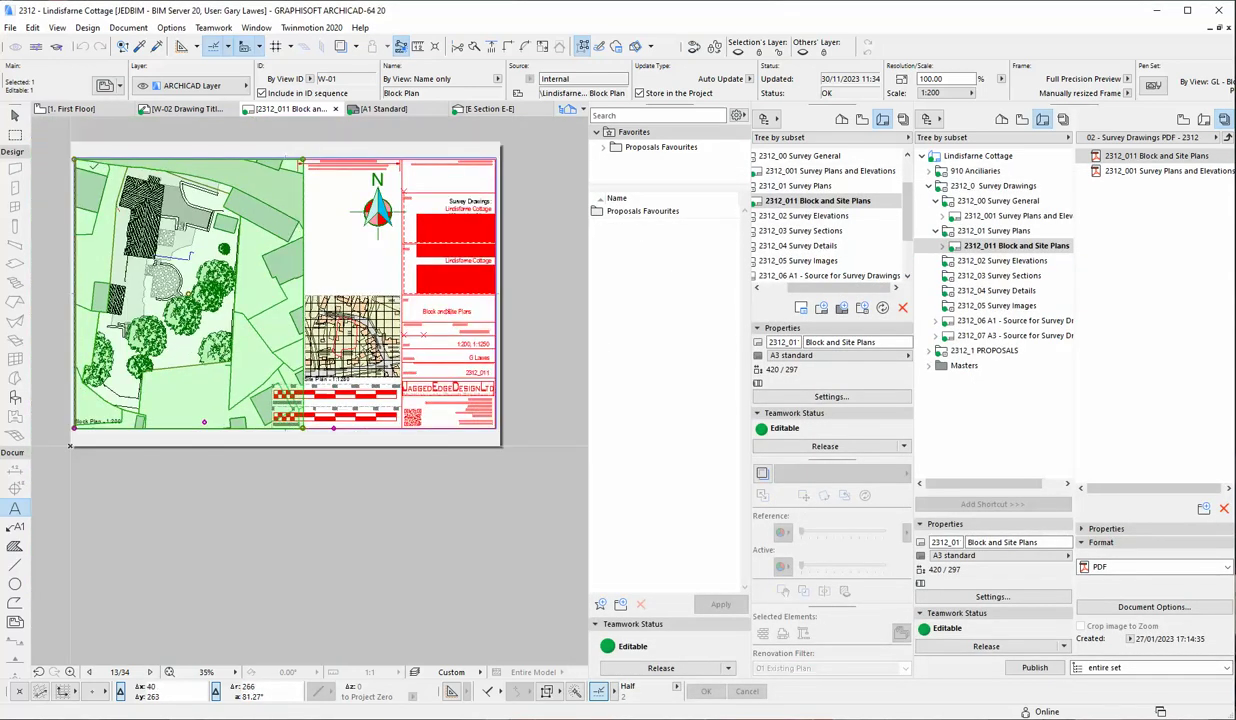
scroll(90, 240, up, 3)
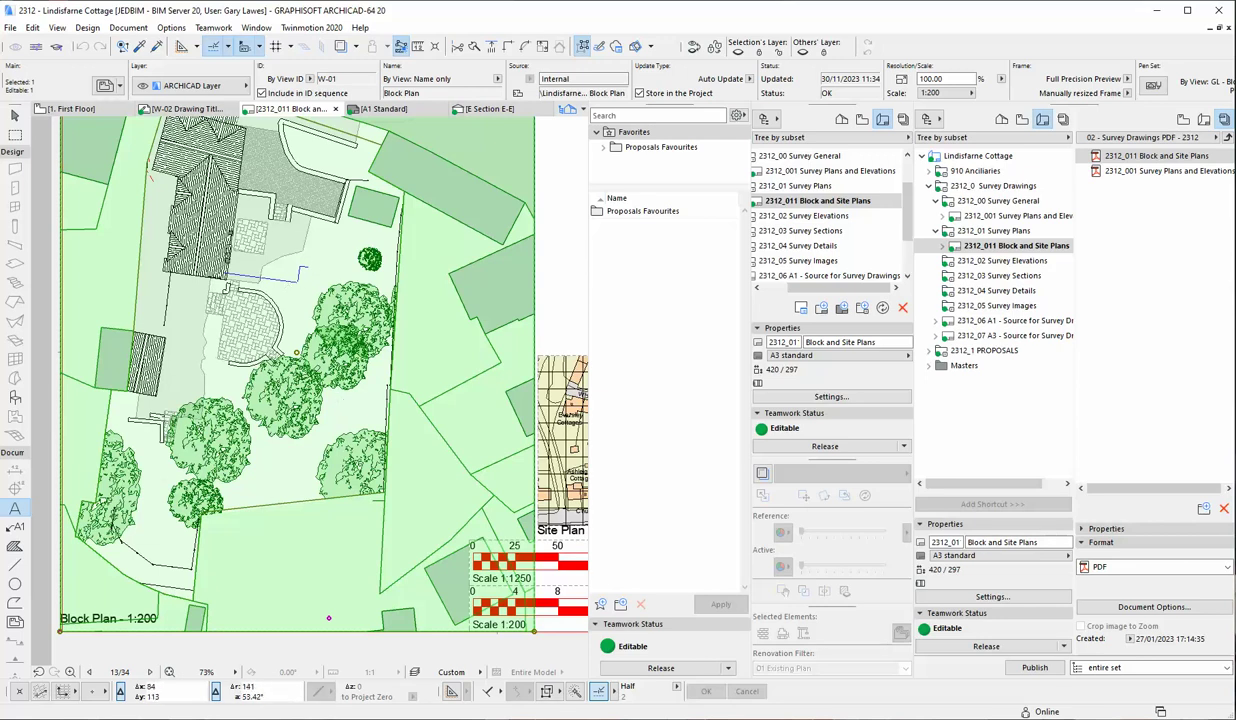
scroll(232, 460, down, 4)
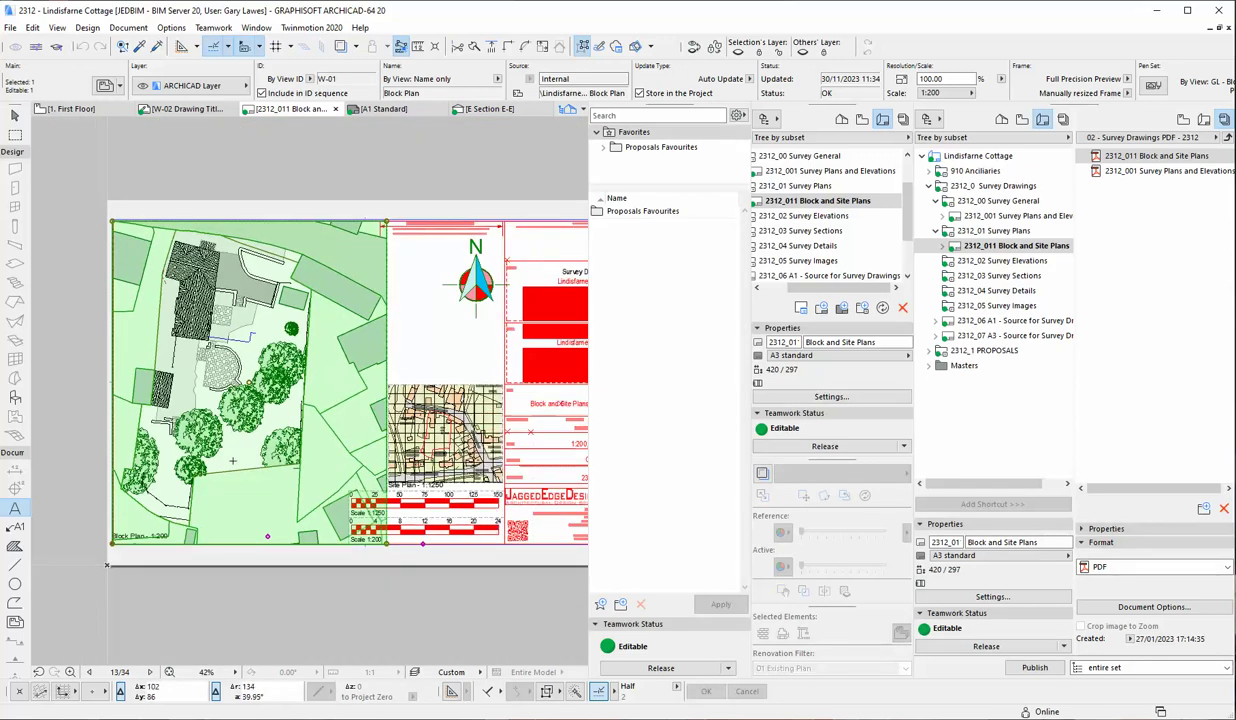
key(Escape)
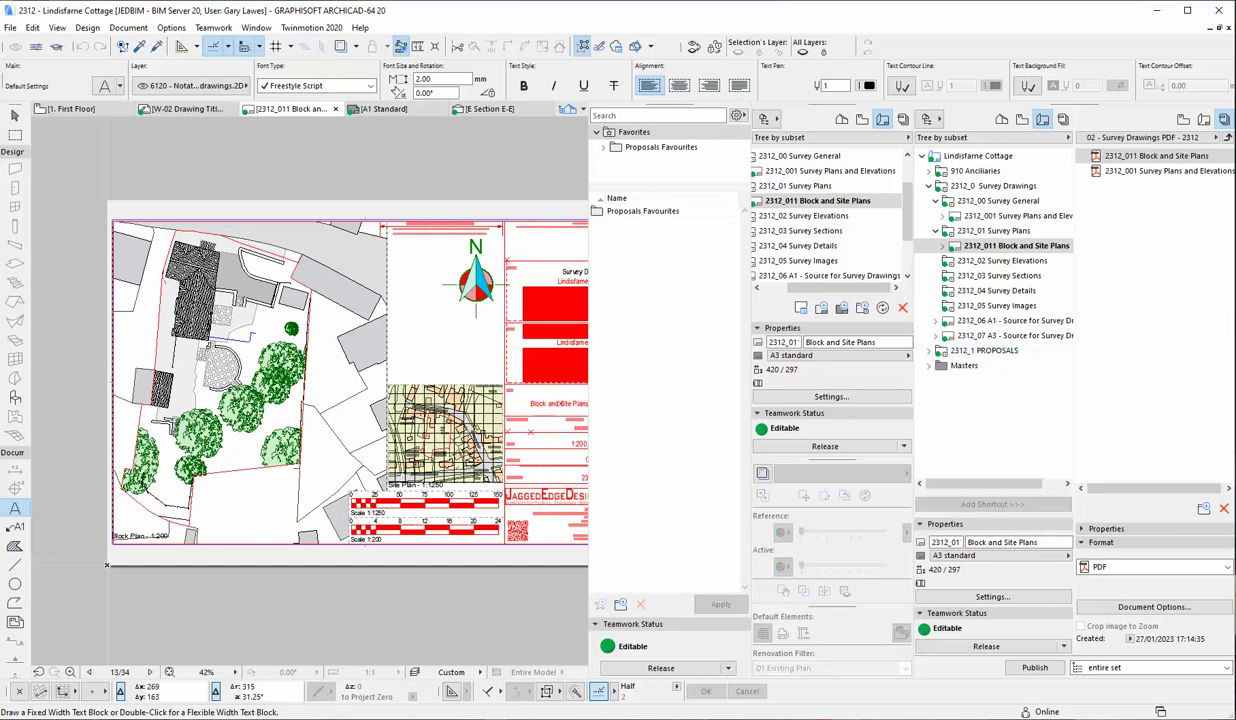
scroll(300, 390, down, 2)
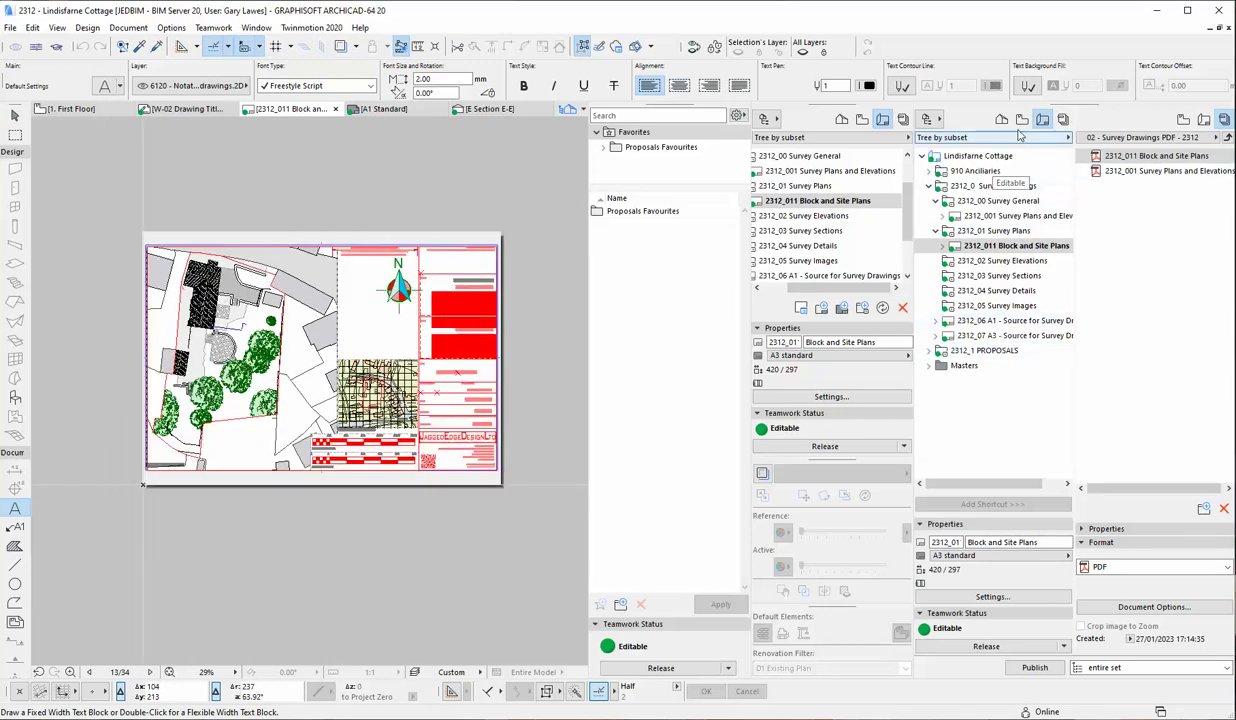
- Switch the publisher set to 05 - B Regs Documents PDF - 2312 and open its 2312_1201a Proposed Ground Floor Plan layout
click(1126, 139)
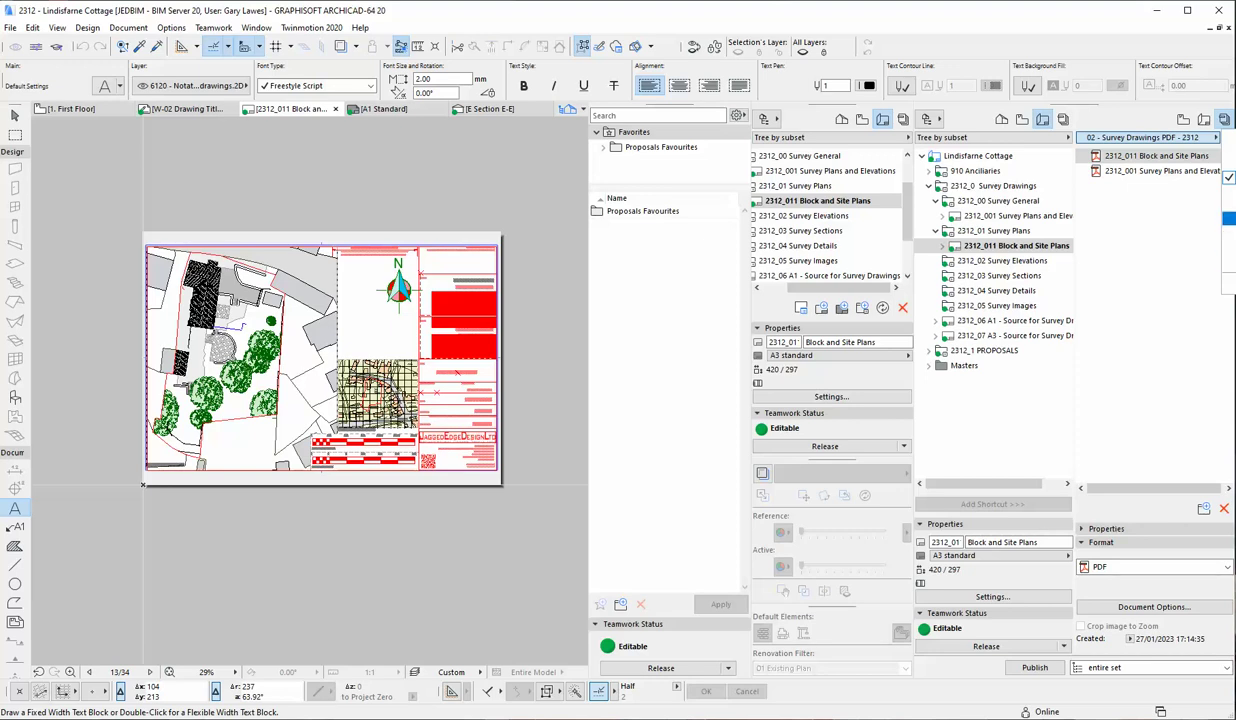
click(1230, 218)
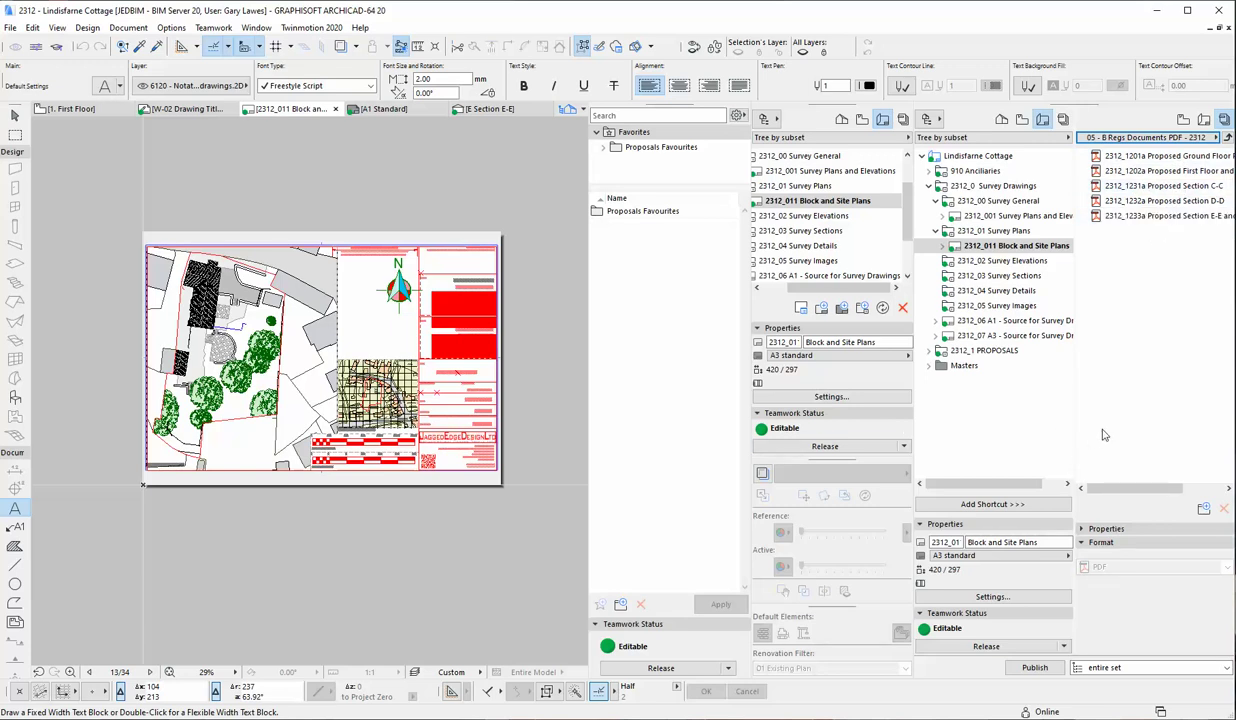
double_click(1165, 155)
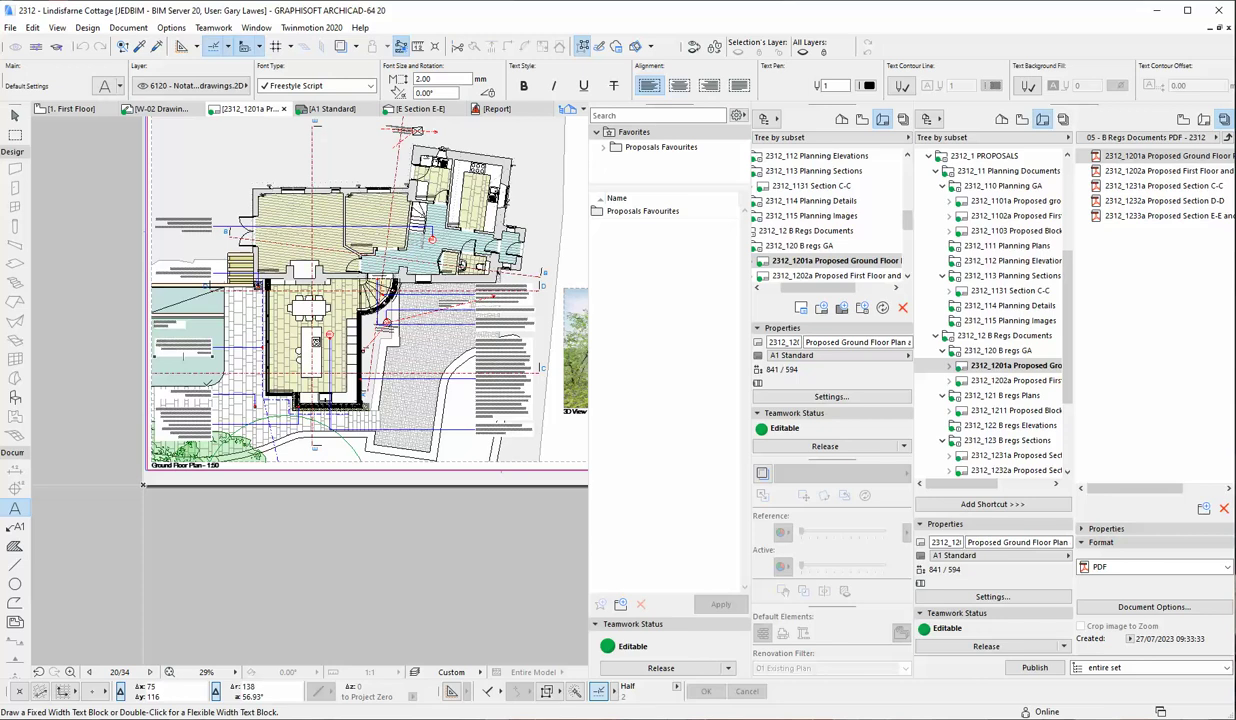
- Examine the proposed ground floor layout's overall arrangement, elevation legend and 3D View image
scroll(145, 487, down, 3)
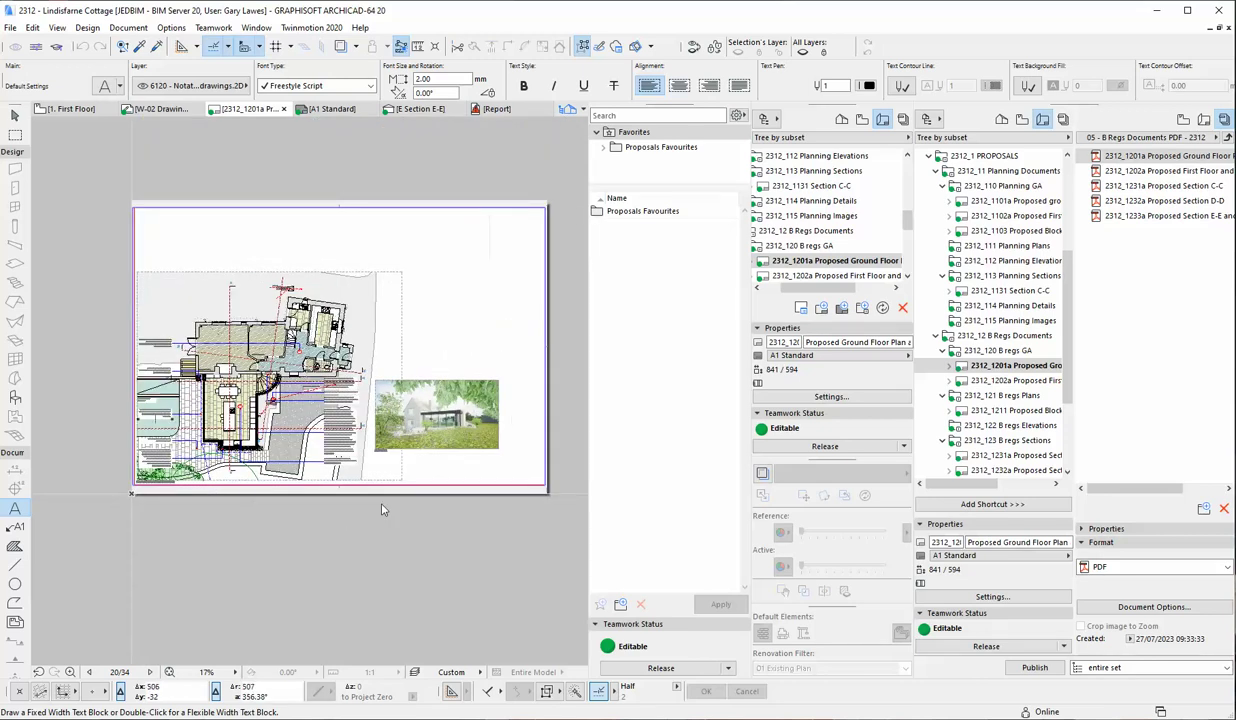
scroll(390, 418, up, 5)
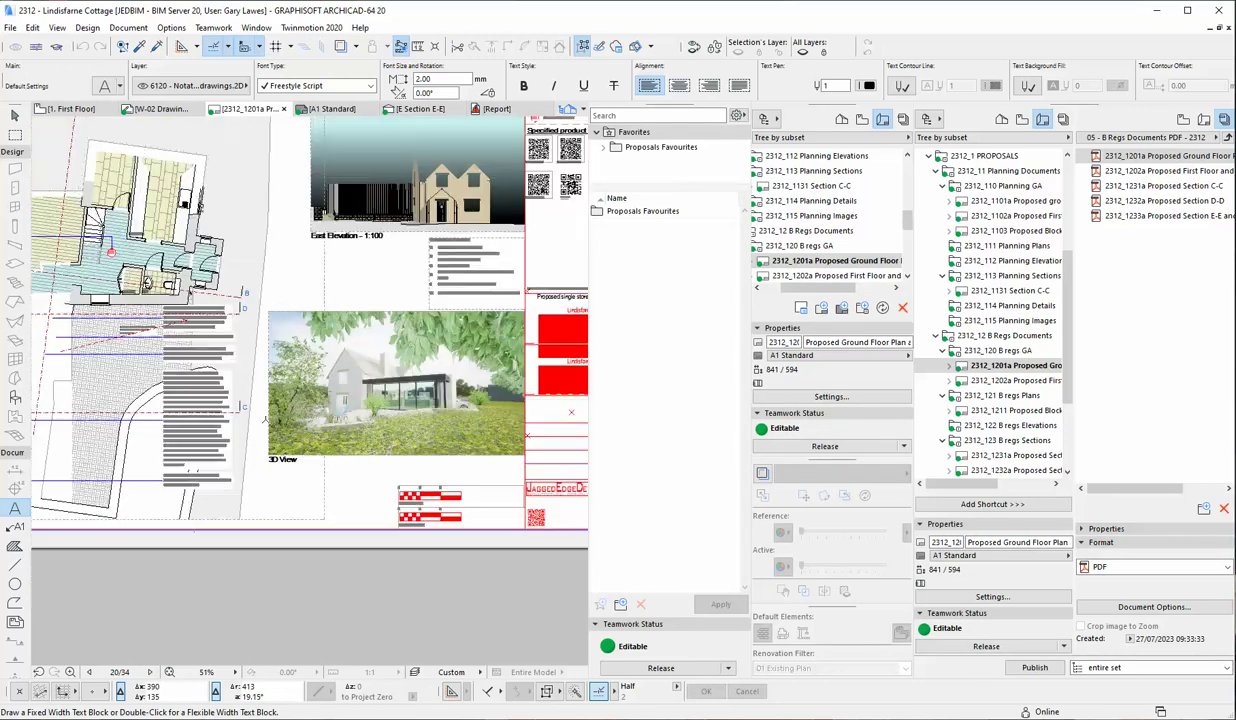
scroll(435, 405, up, 4)
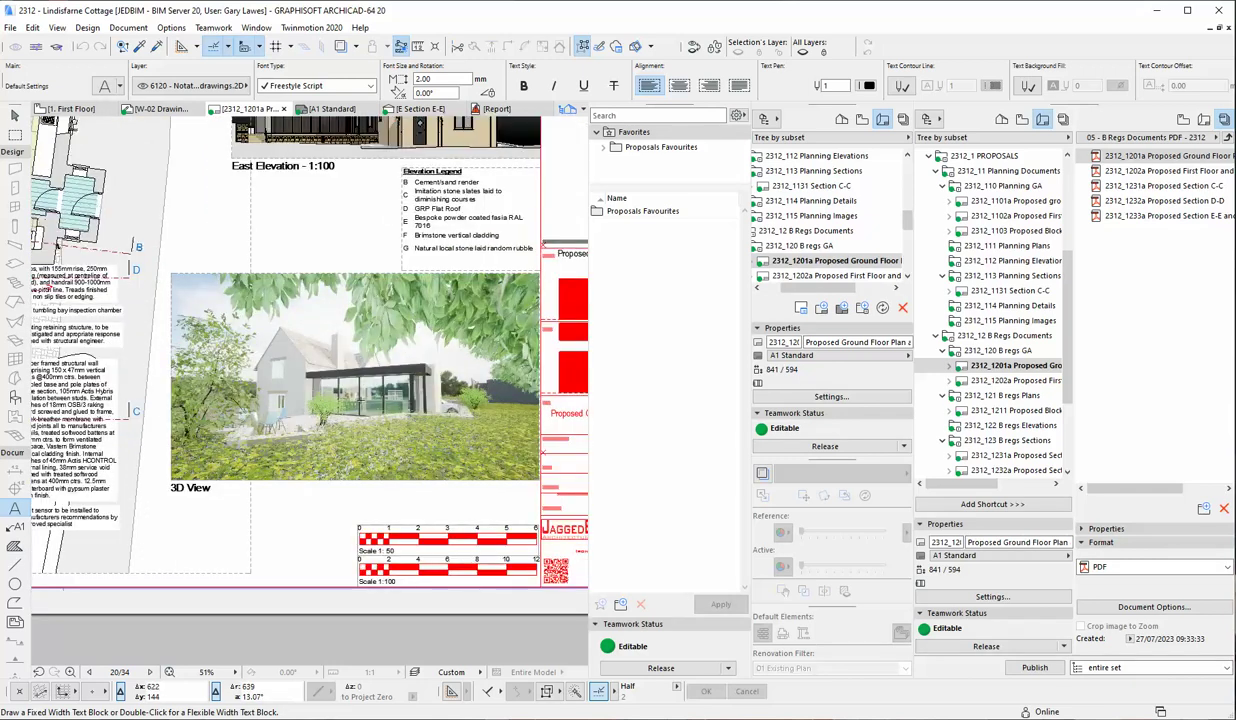
scroll(361, 398, up, 2)
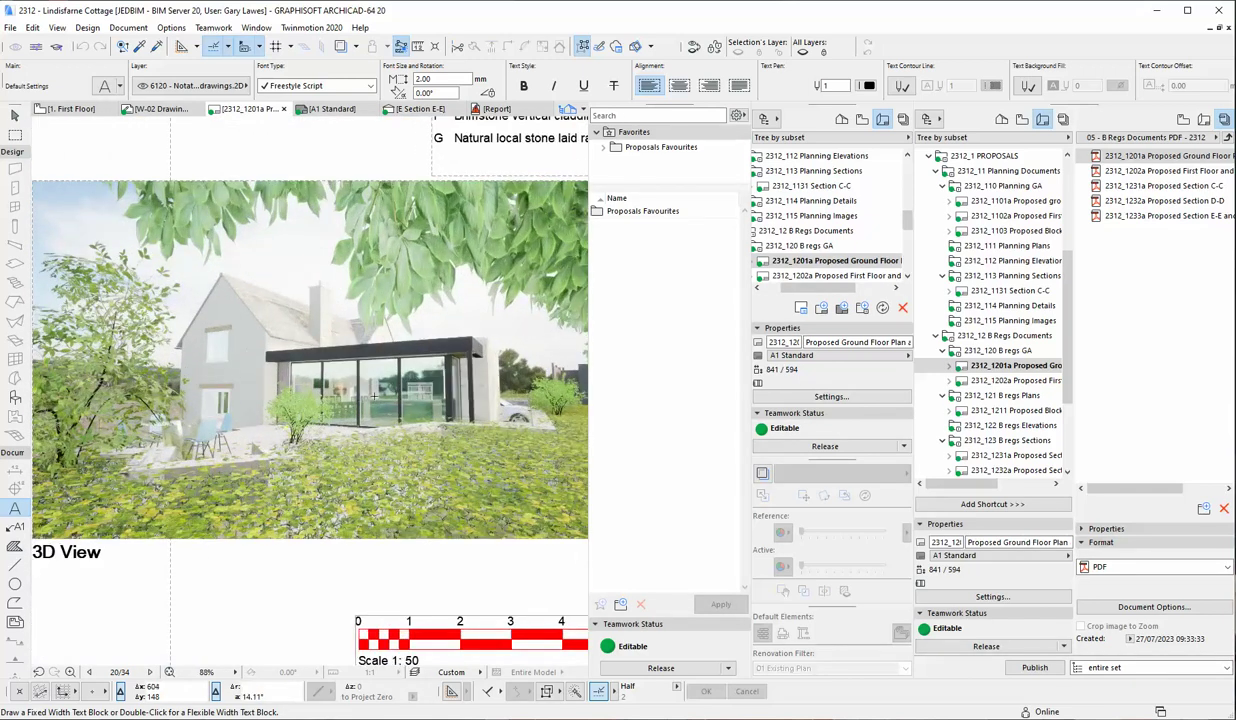
- Examine the 3D View image, the East Elevation with its material markers, and the full proposed ground floor plan sheet
scroll(524, 471, down, 4)
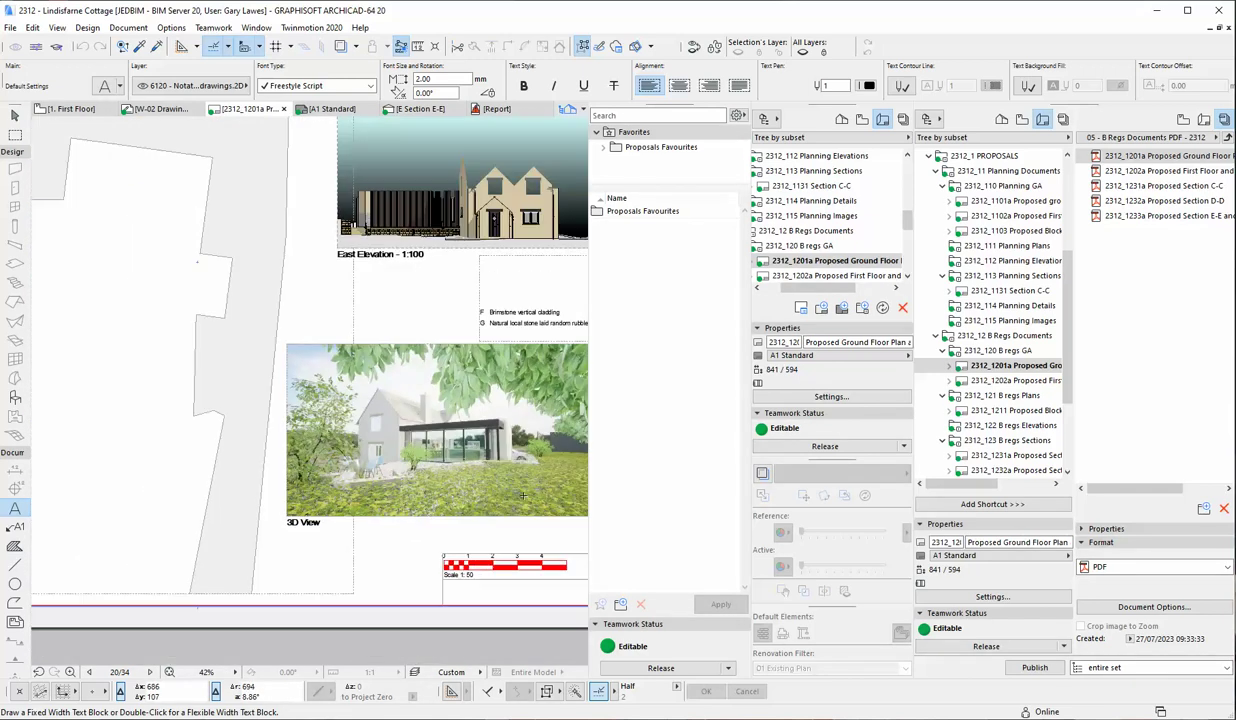
scroll(453, 179, up, 8)
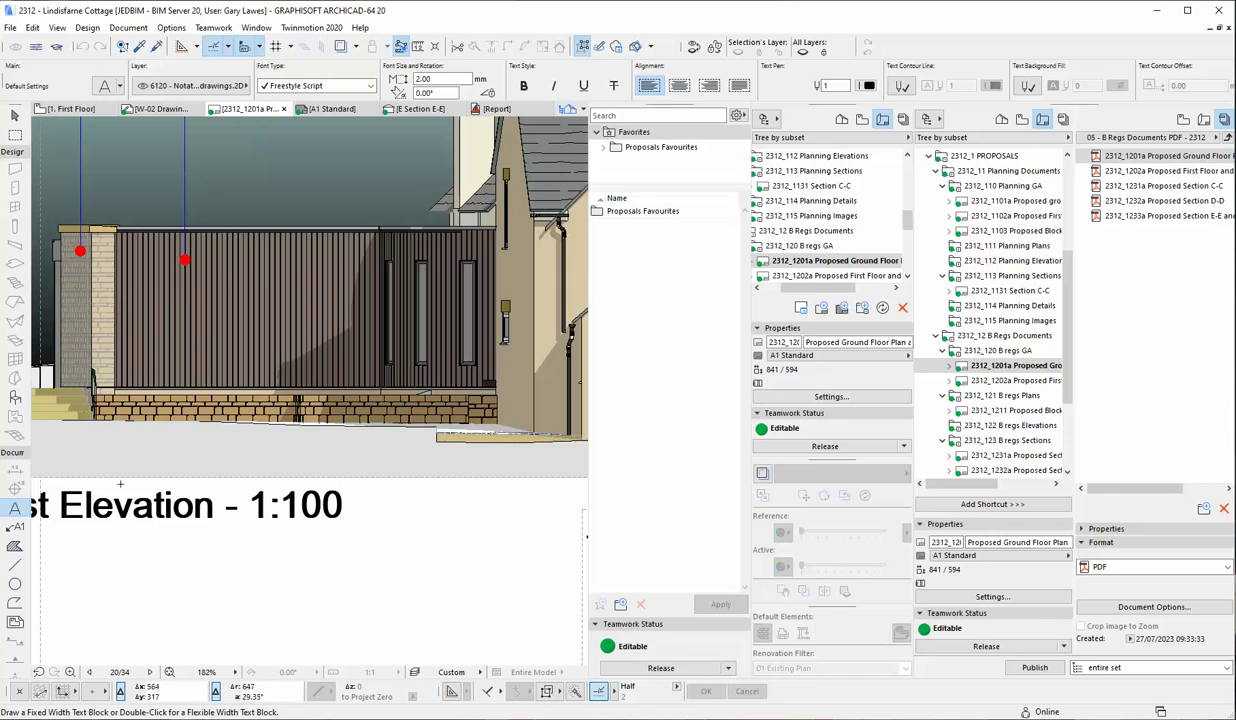
scroll(296, 455, down, 5)
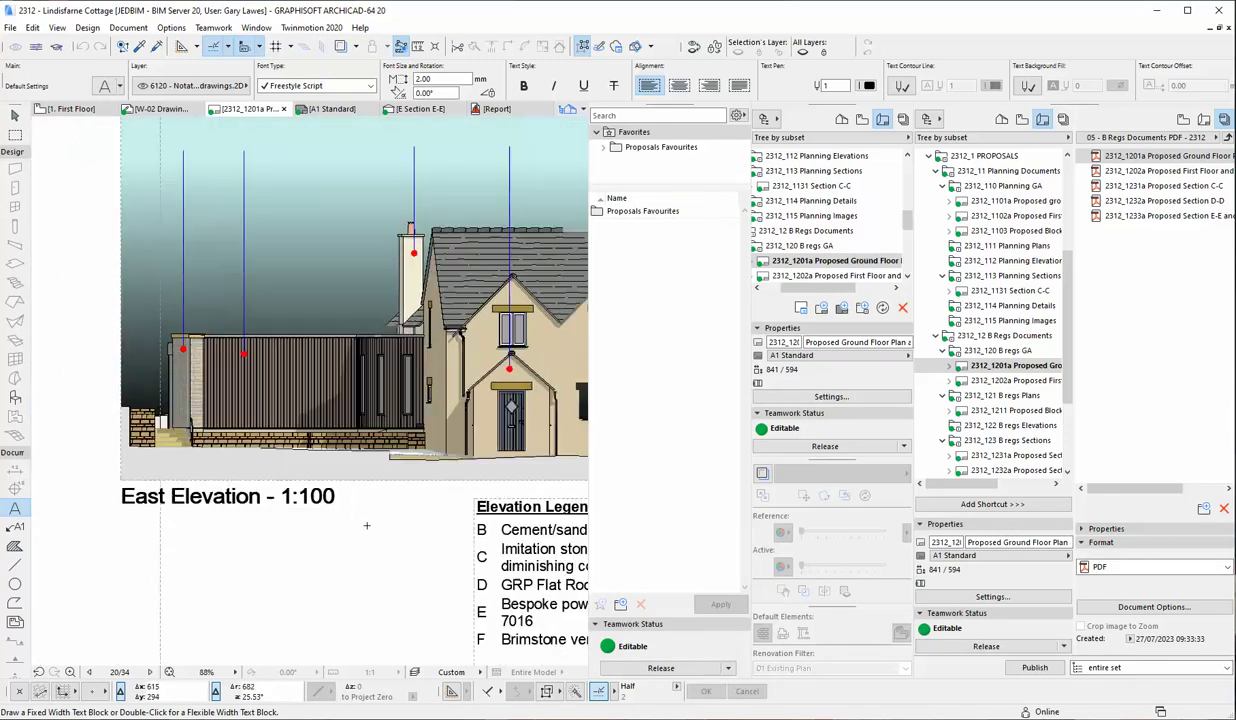
scroll(366, 525, down, 4)
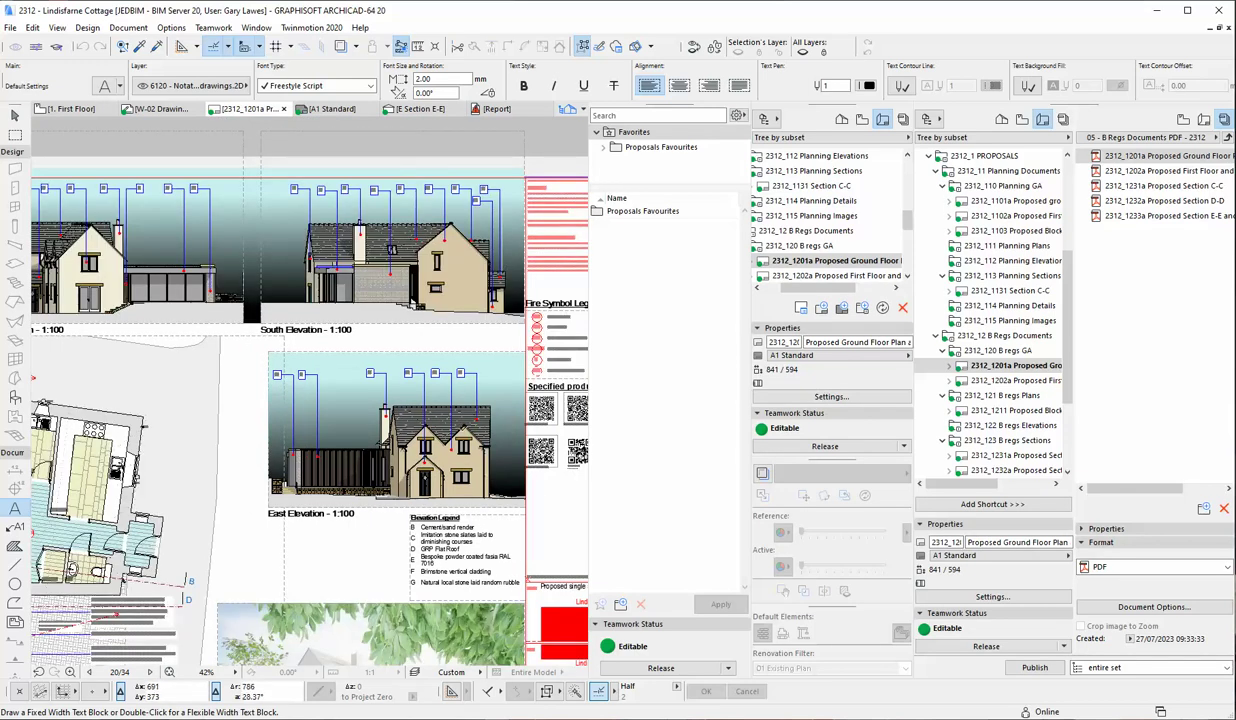
scroll(365, 474, down, 3)
middle_drag(365, 474, 369, 358)
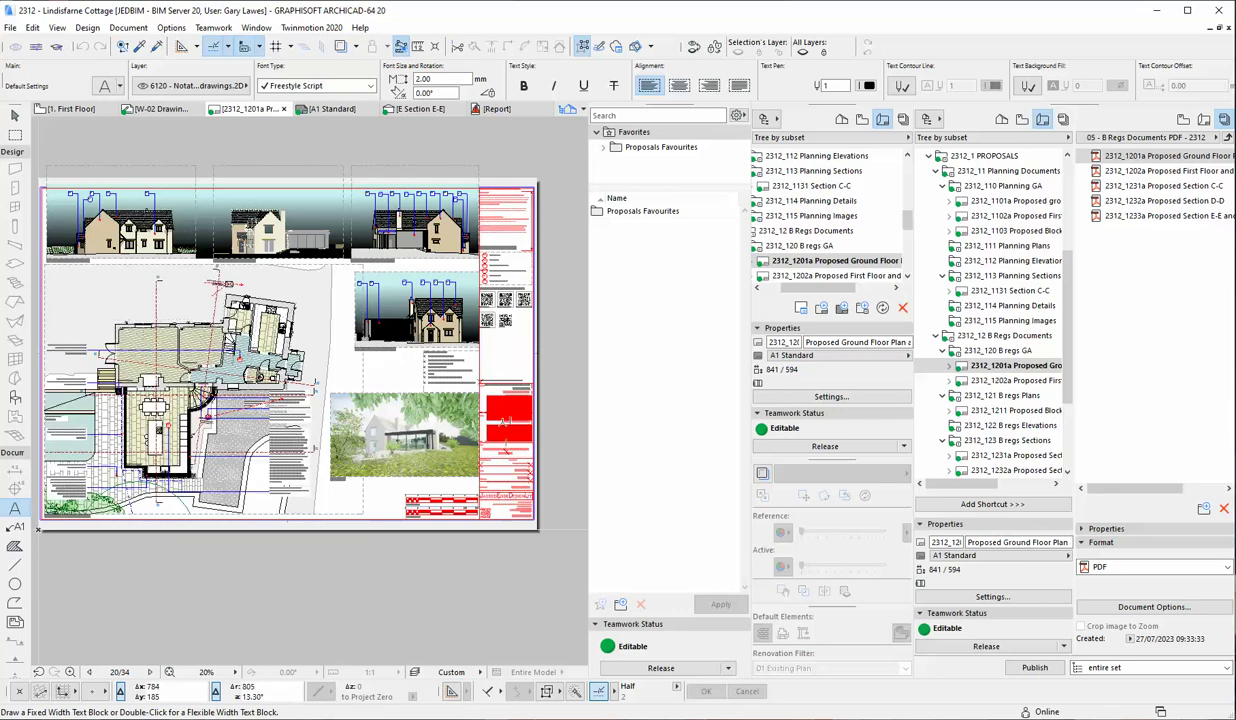
scroll(454, 275, down, 1)
- Examine the Fire Symbol Legend and the Specified product links QR codes, selecting and deselecting the fire legend drawing
scroll(480, 259, up, 8)
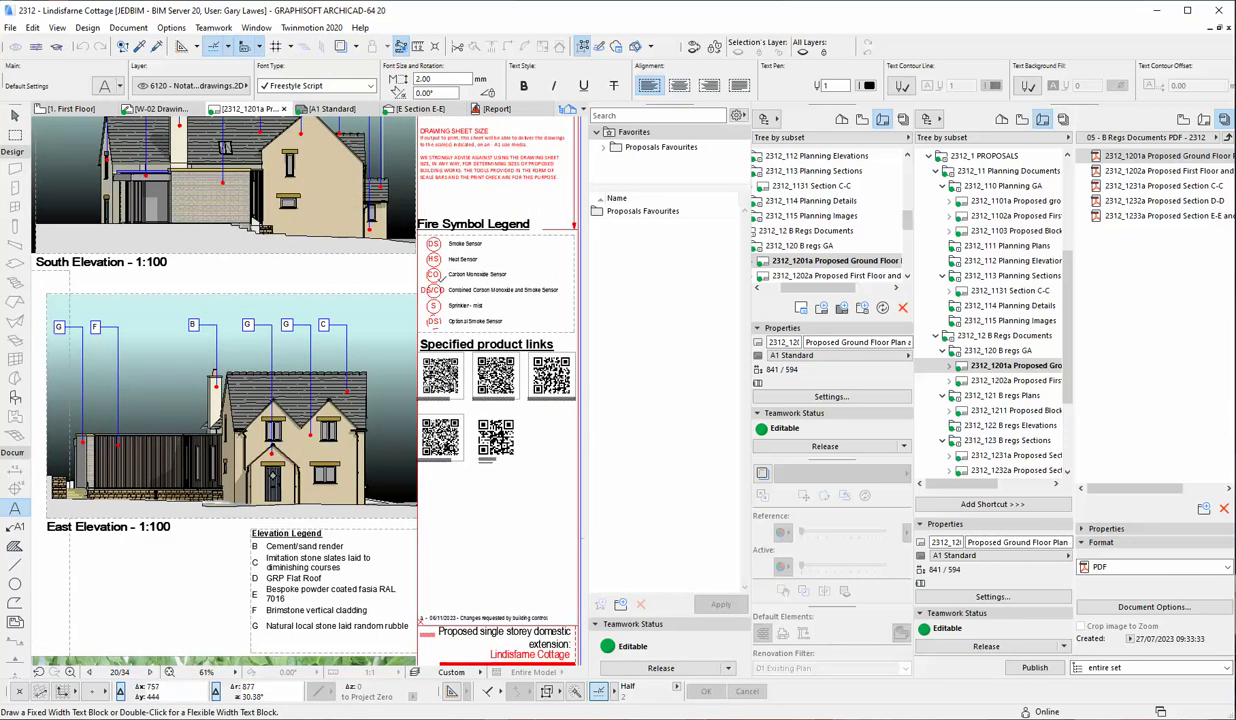
scroll(430, 274, up, 2)
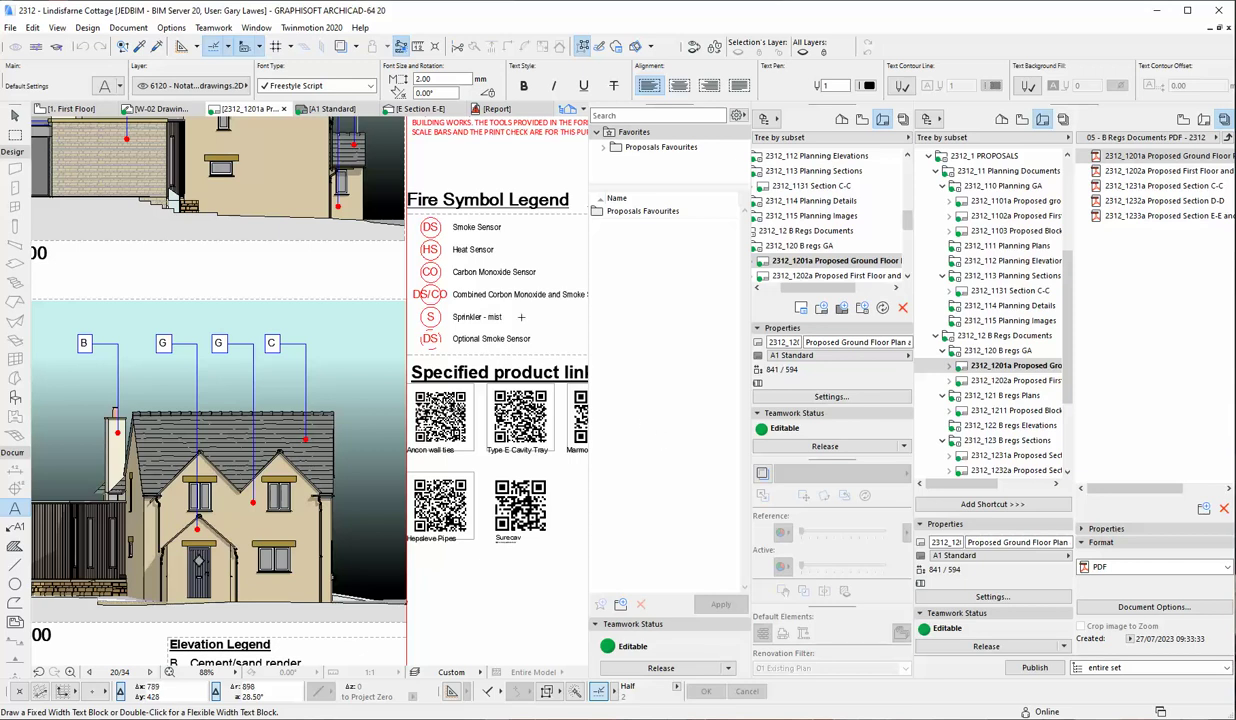
click(522, 315)
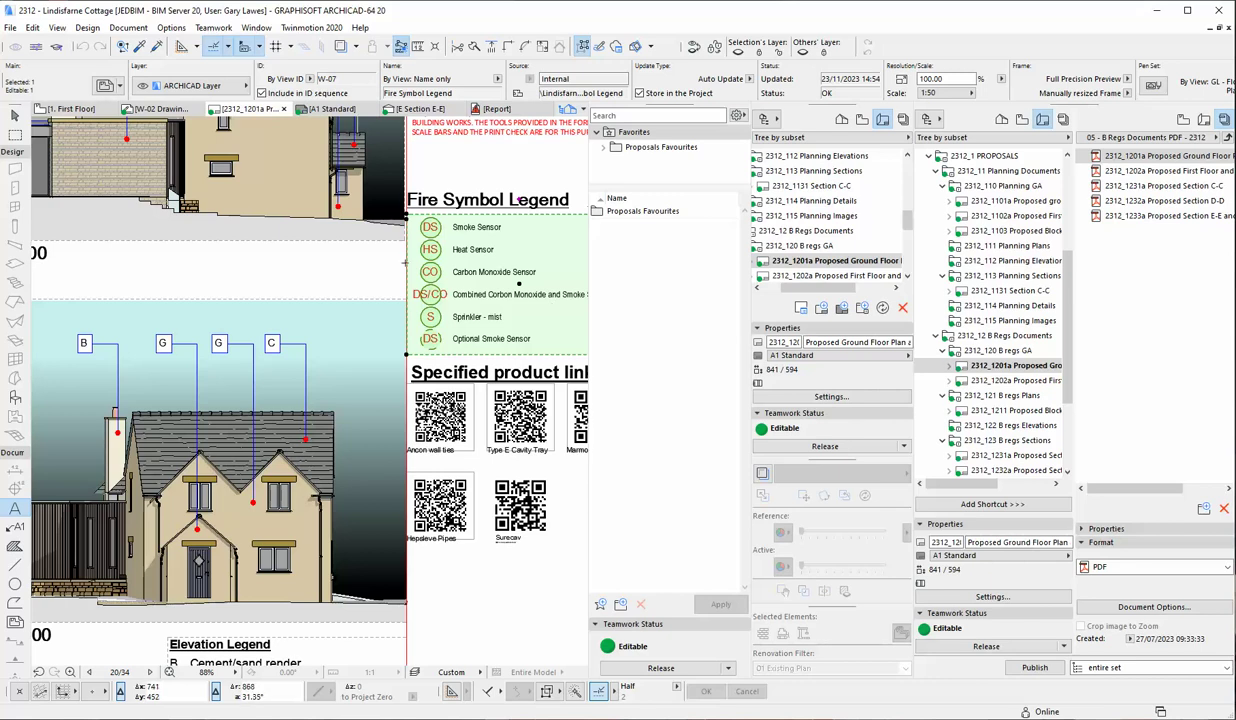
scroll(405, 312, down, 2)
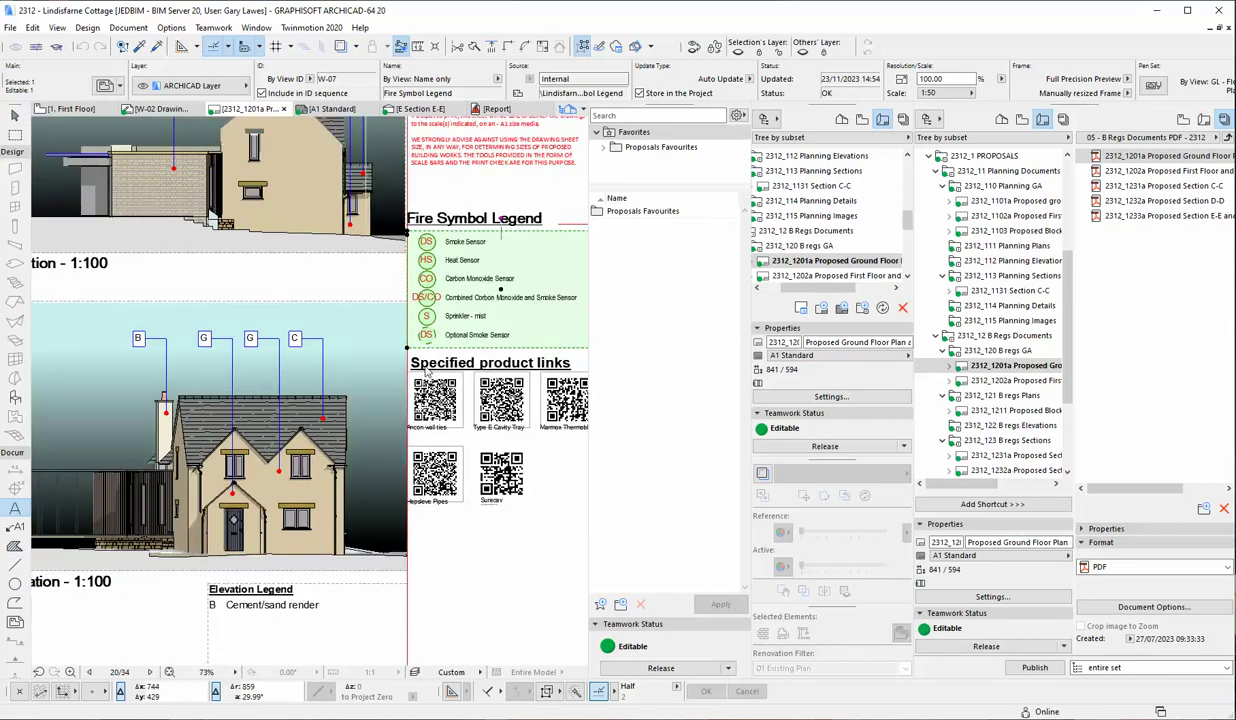
scroll(426, 371, down, 2)
scroll(540, 564, up, 4)
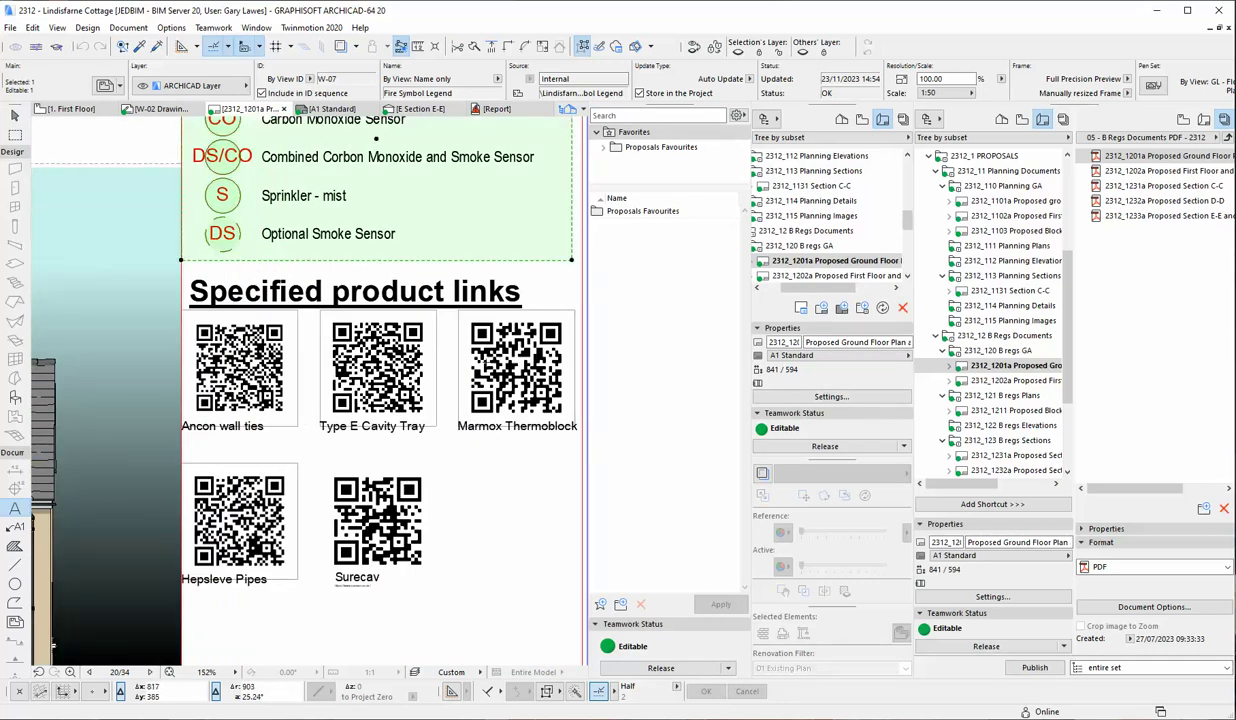
scroll(487, 480, down, 5)
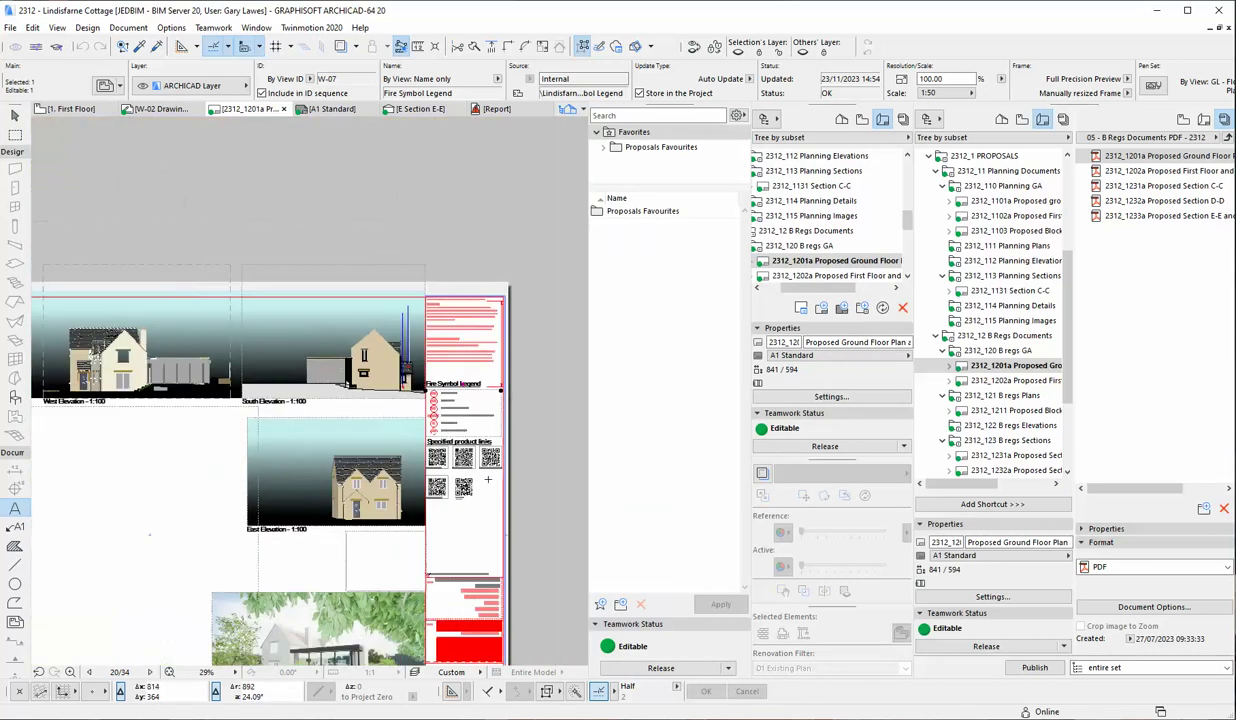
key(Escape)
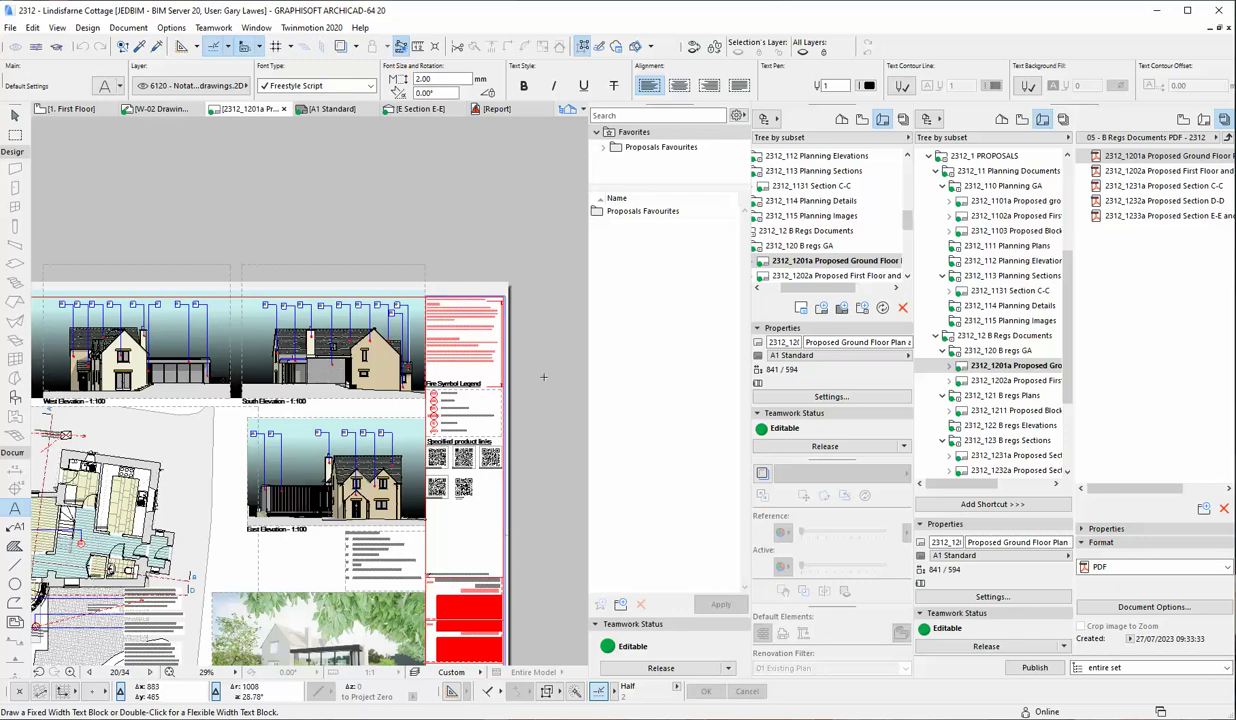
- Open the source schedule of the Elevation Legend drawing placed below the East Elevation
scroll(452, 602, down, 2)
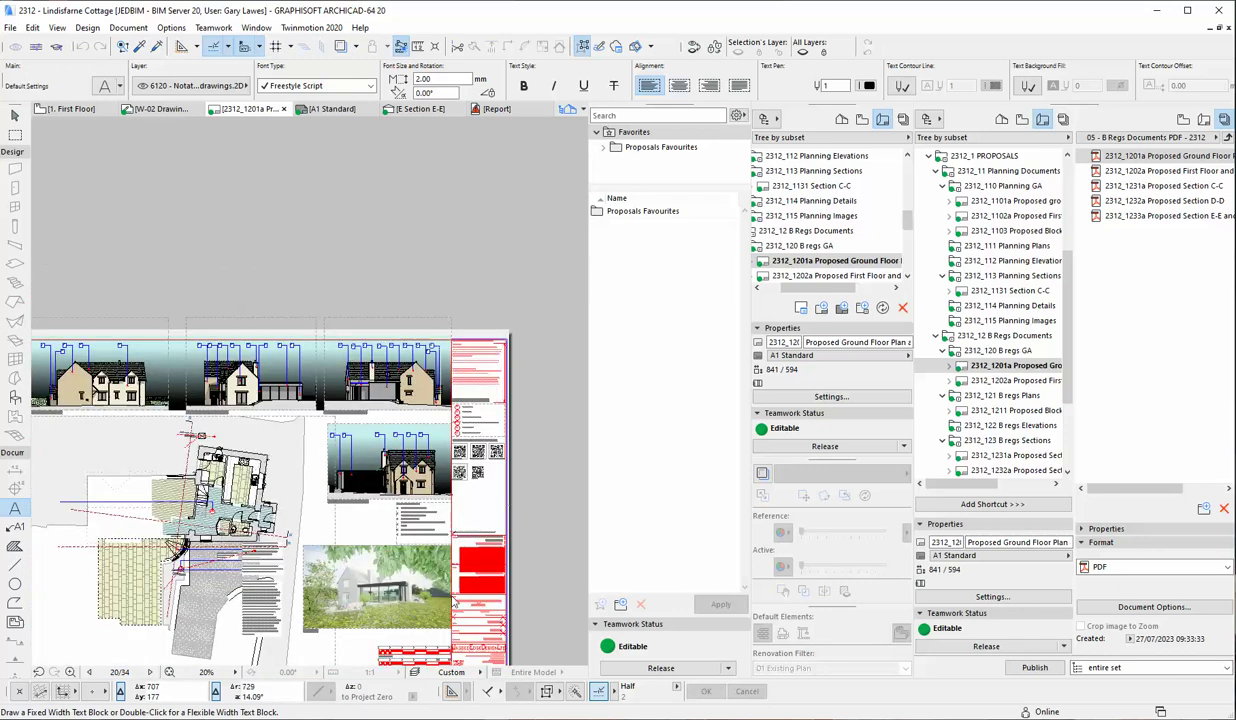
scroll(445, 607, up, 2)
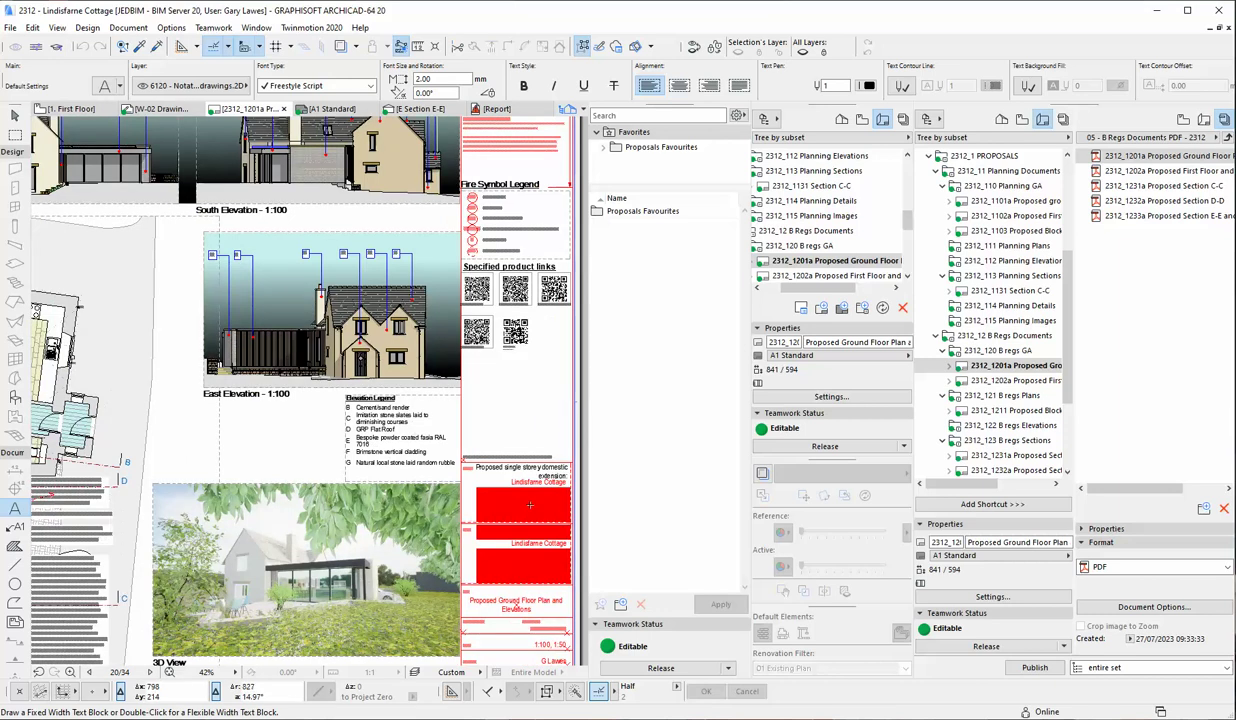
scroll(561, 441, up, 2)
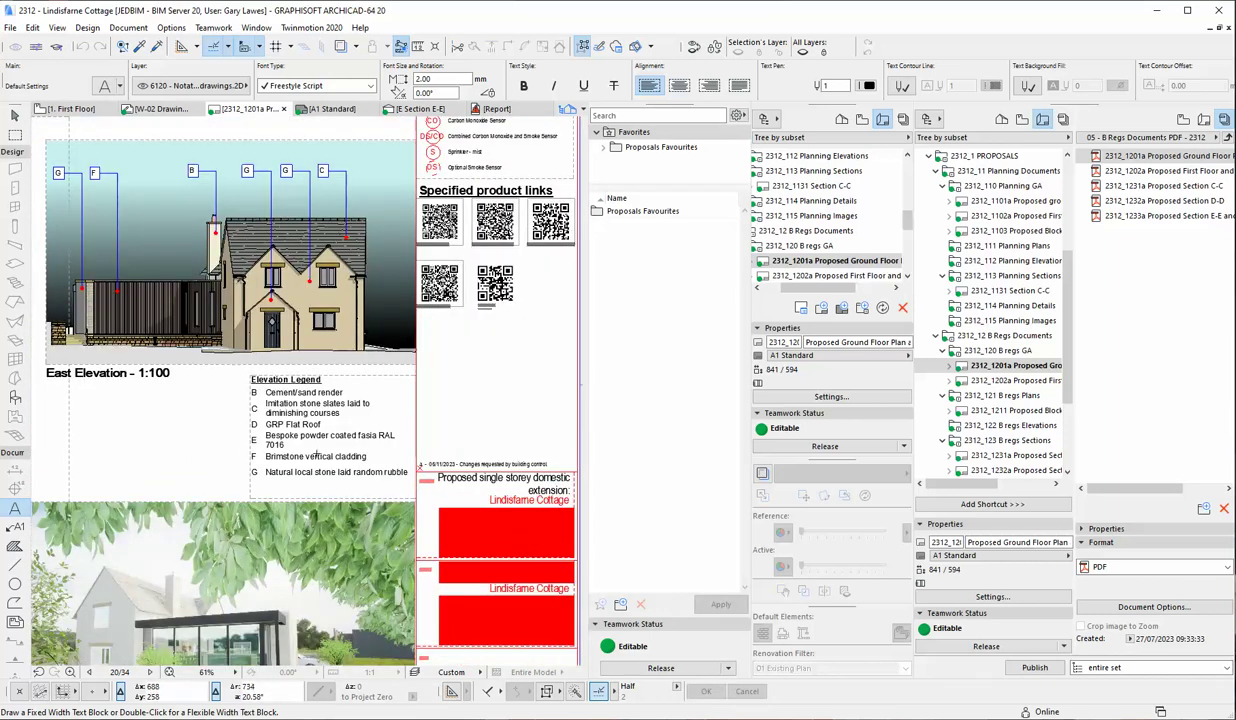
click(330, 440)
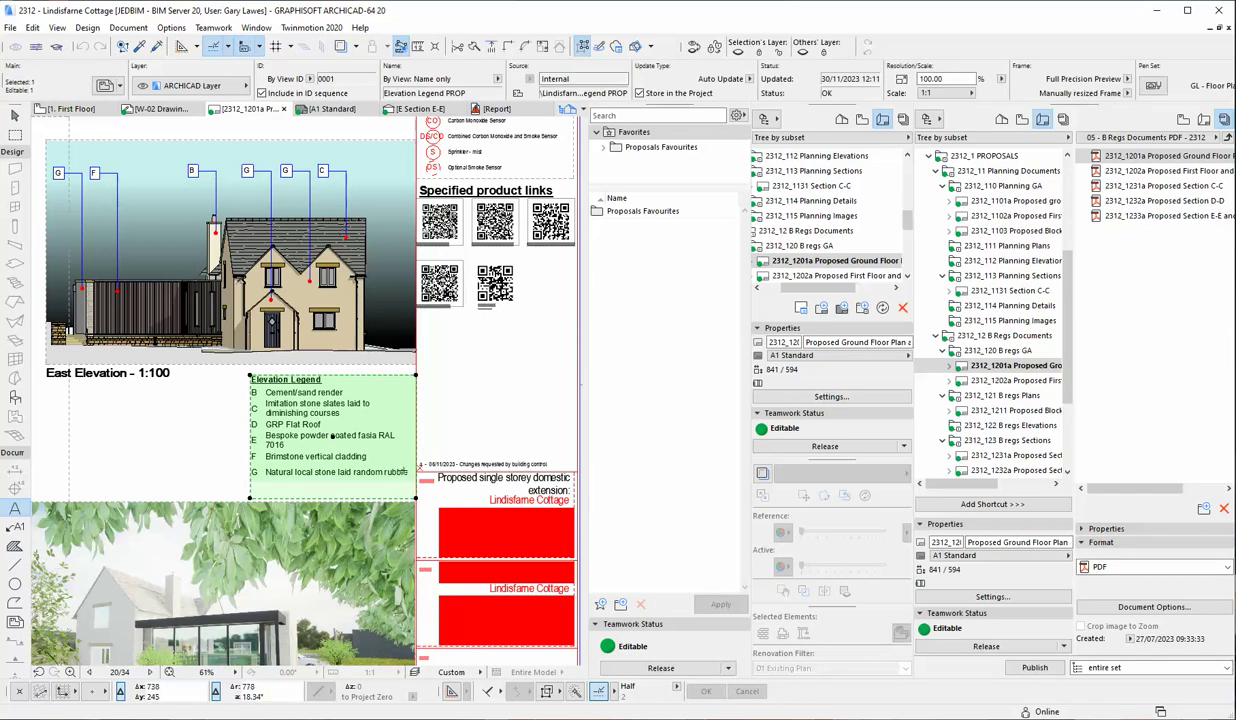
right_click(333, 436)
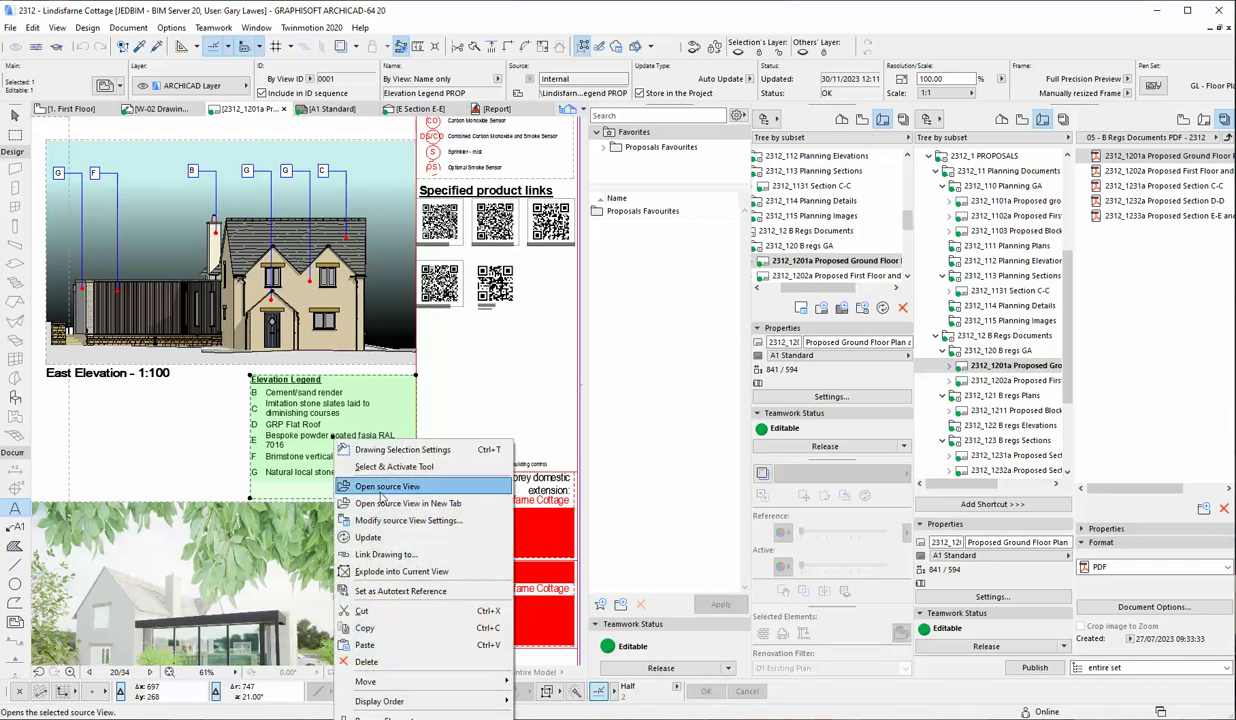
key(Escape)
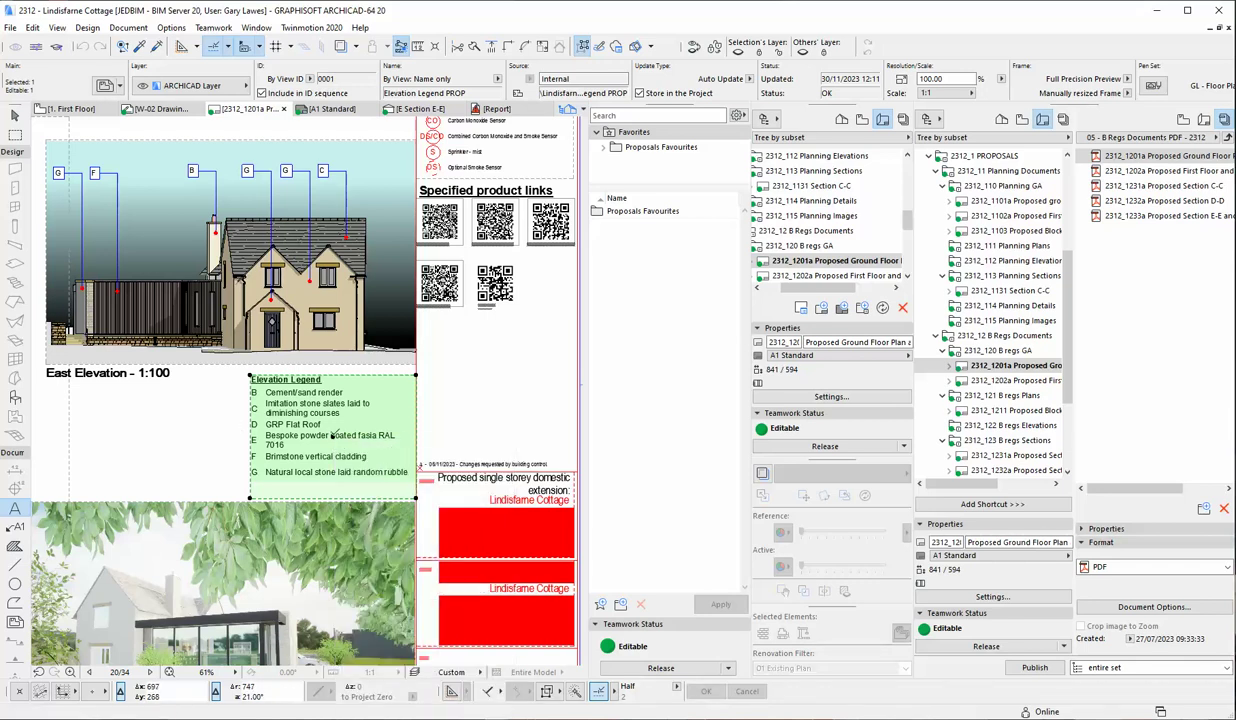
right_click(333, 436)
key(Escape)
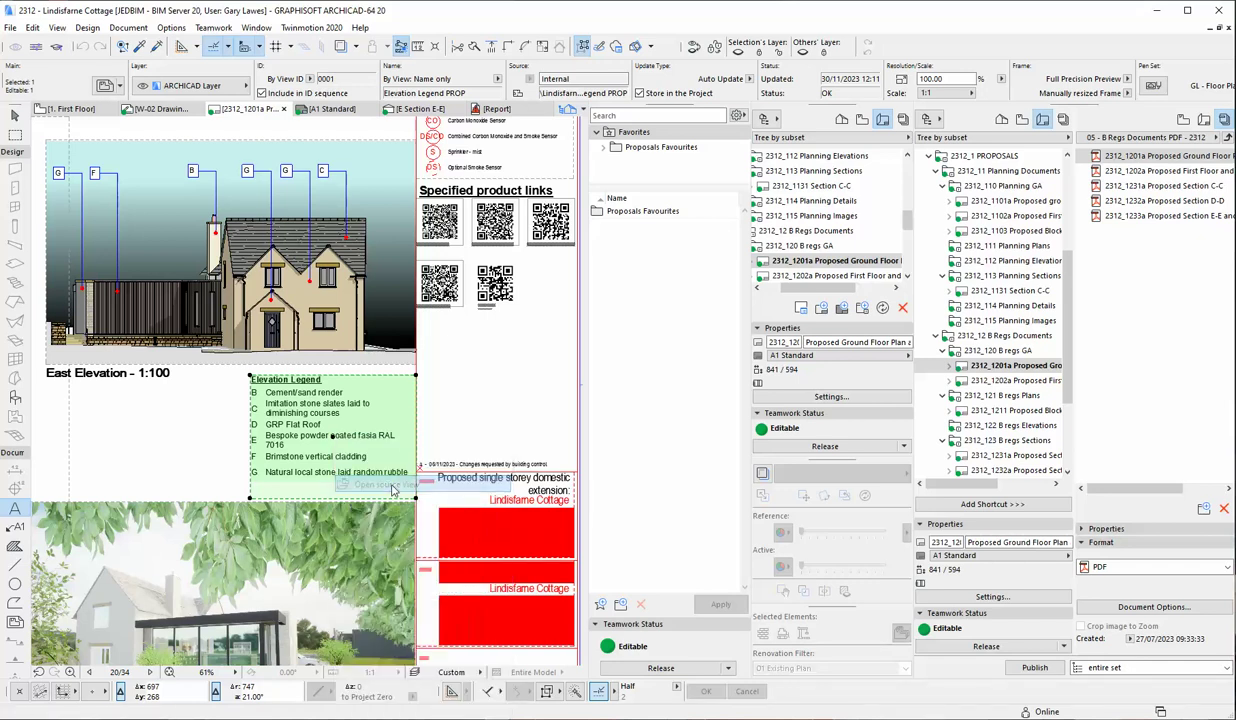
double_click(380, 468)
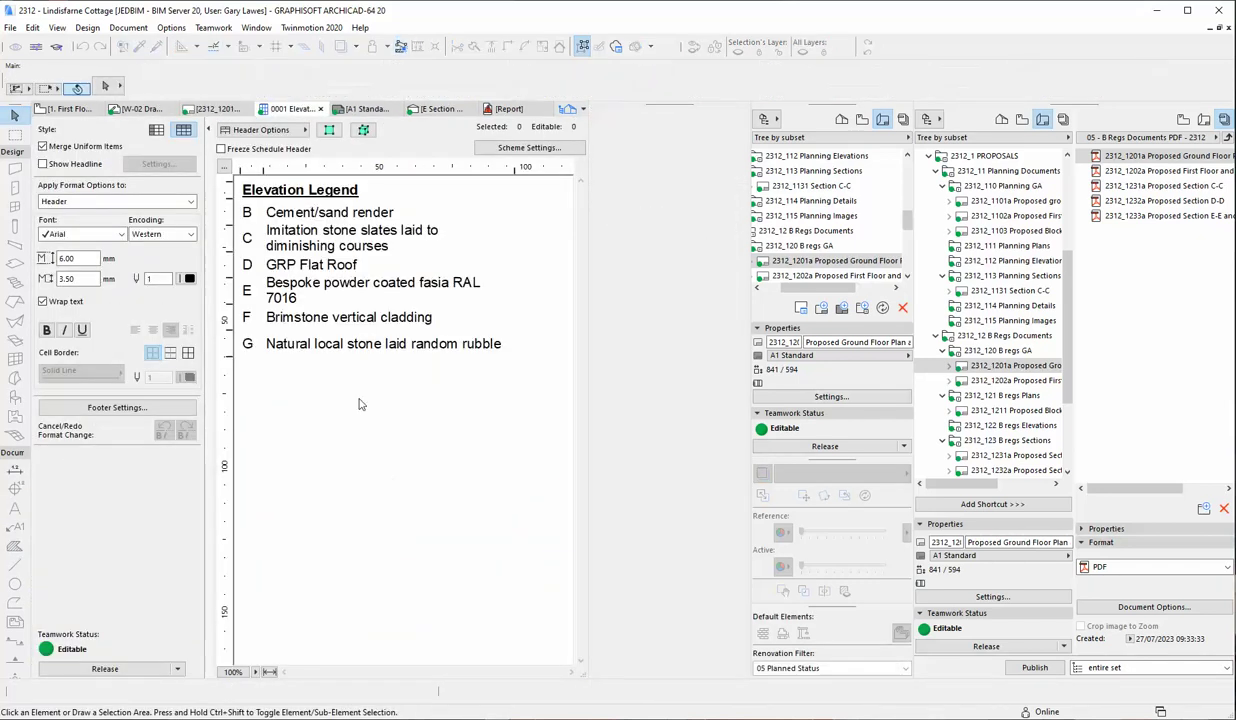
- Float the Elevation Legend schedule over the layout and inspect the criteria and fields in its Scheme Settings
click(1212, 28)
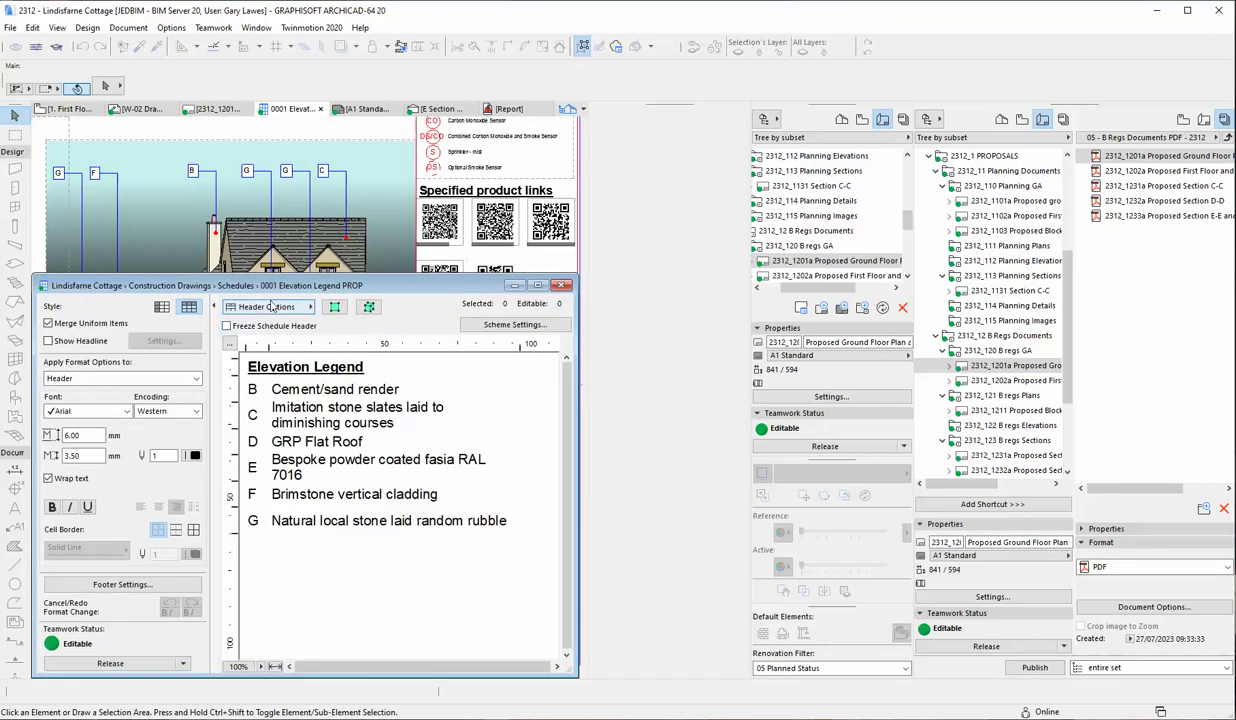
drag(269, 286, 272, 180)
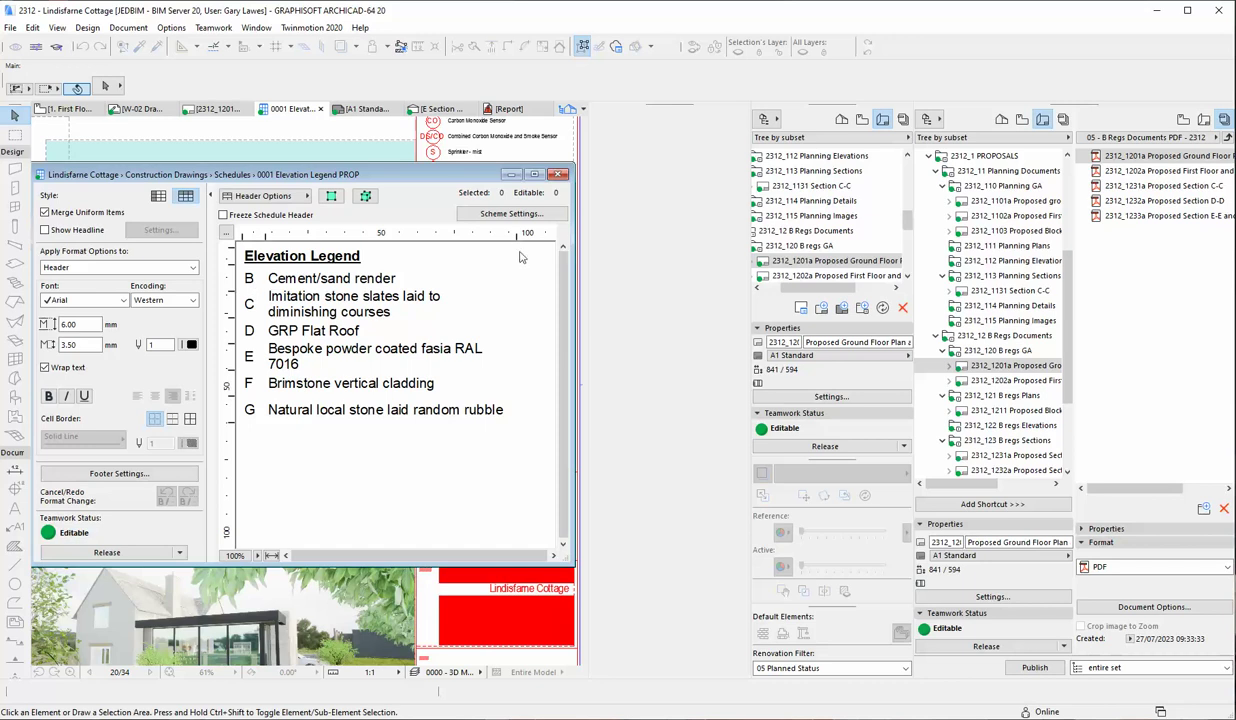
click(511, 213)
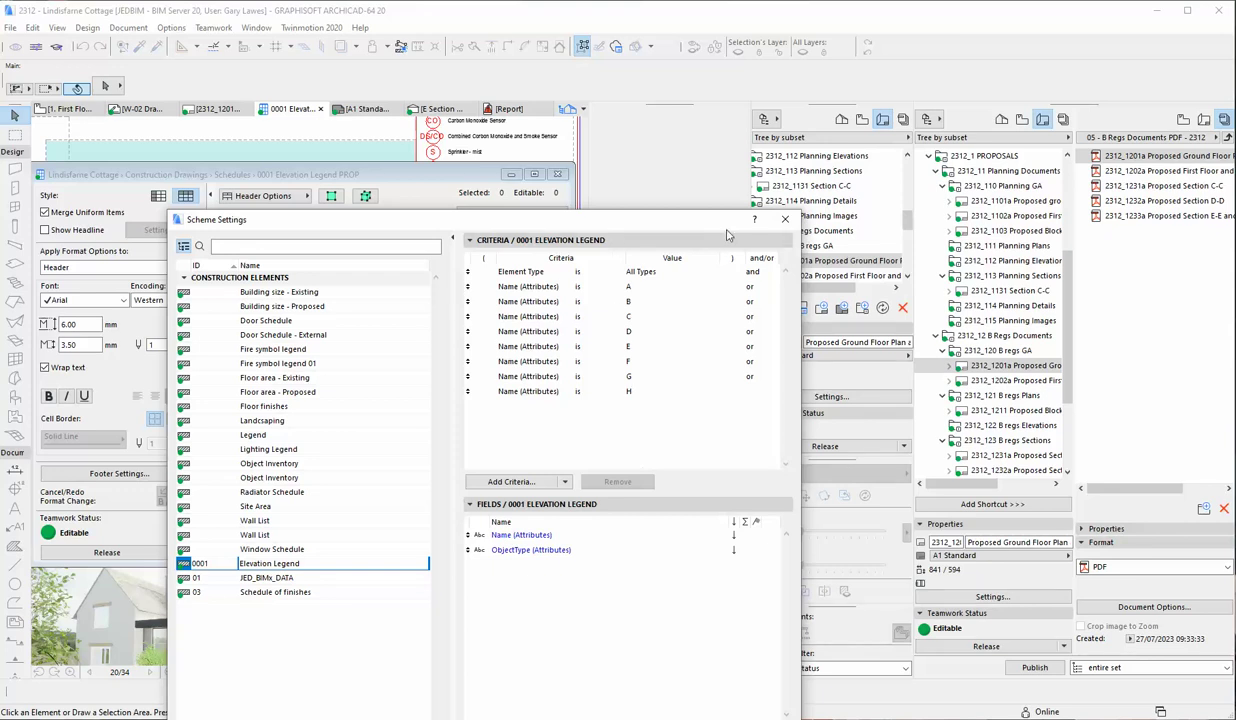
click(785, 219)
mouse_move(386, 178)
mouse_down()
mouse_move(384, 331)
mouse_move(369, 188)
mouse_up()
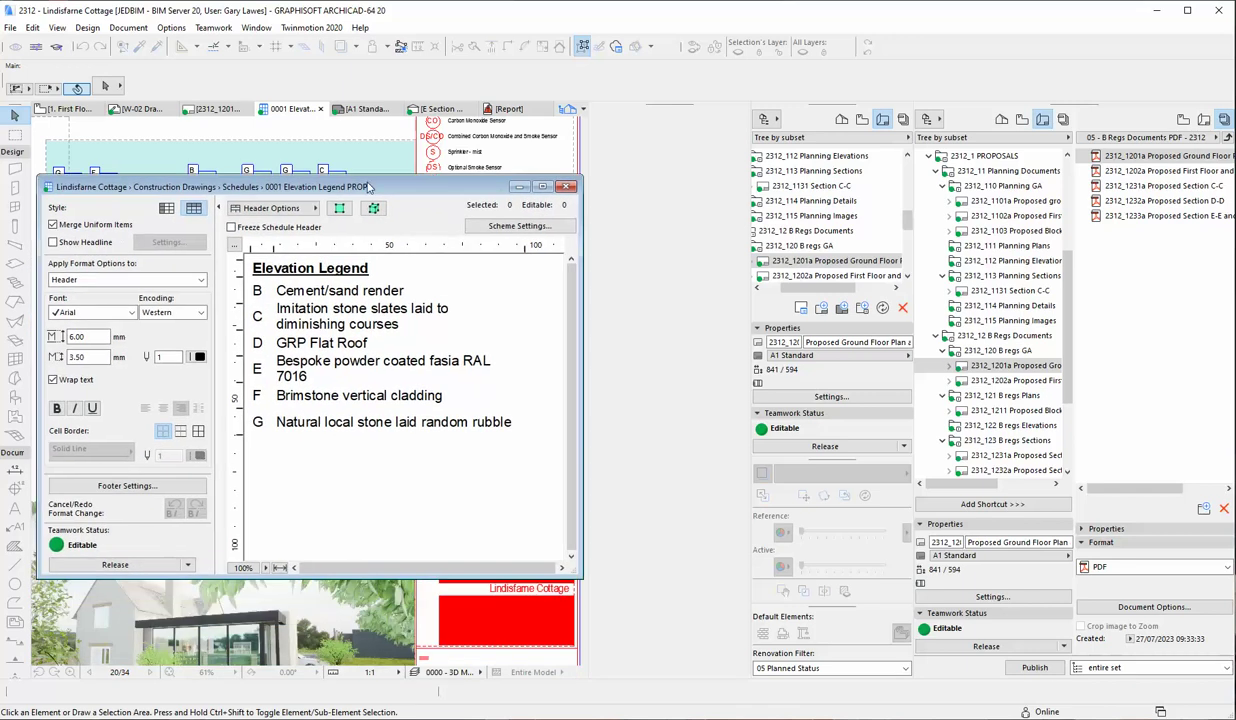
click(522, 227)
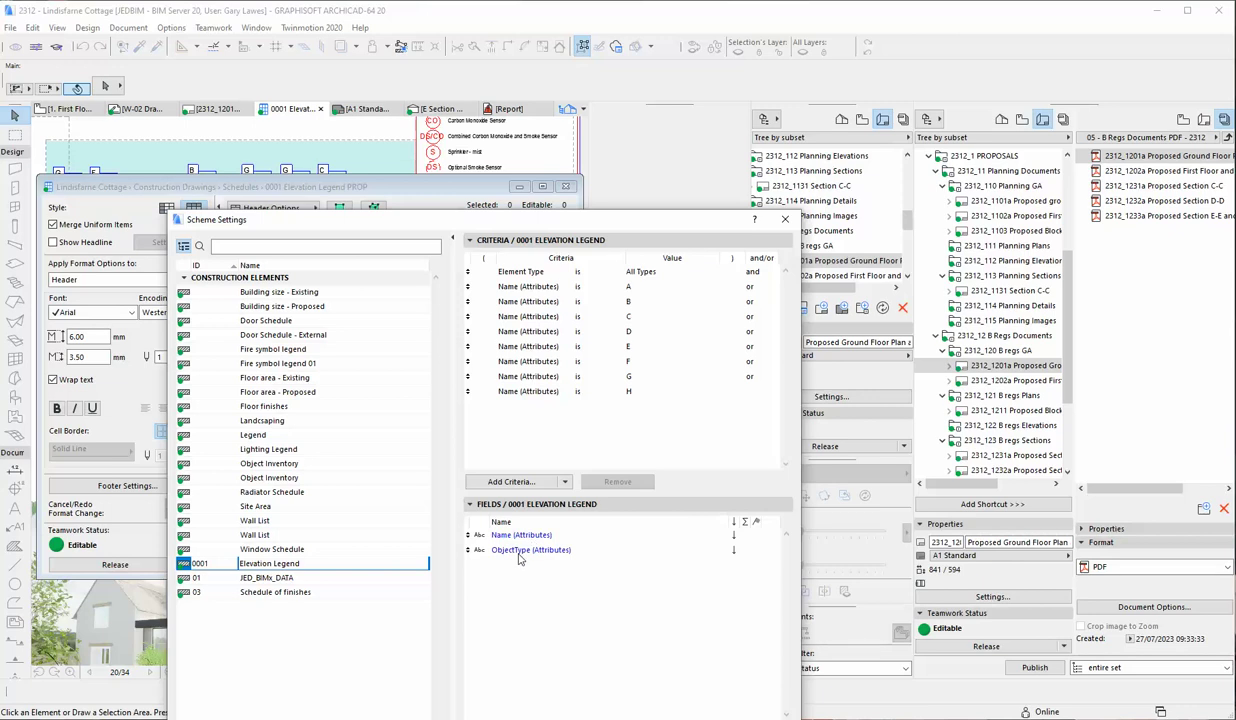
click(785, 219)
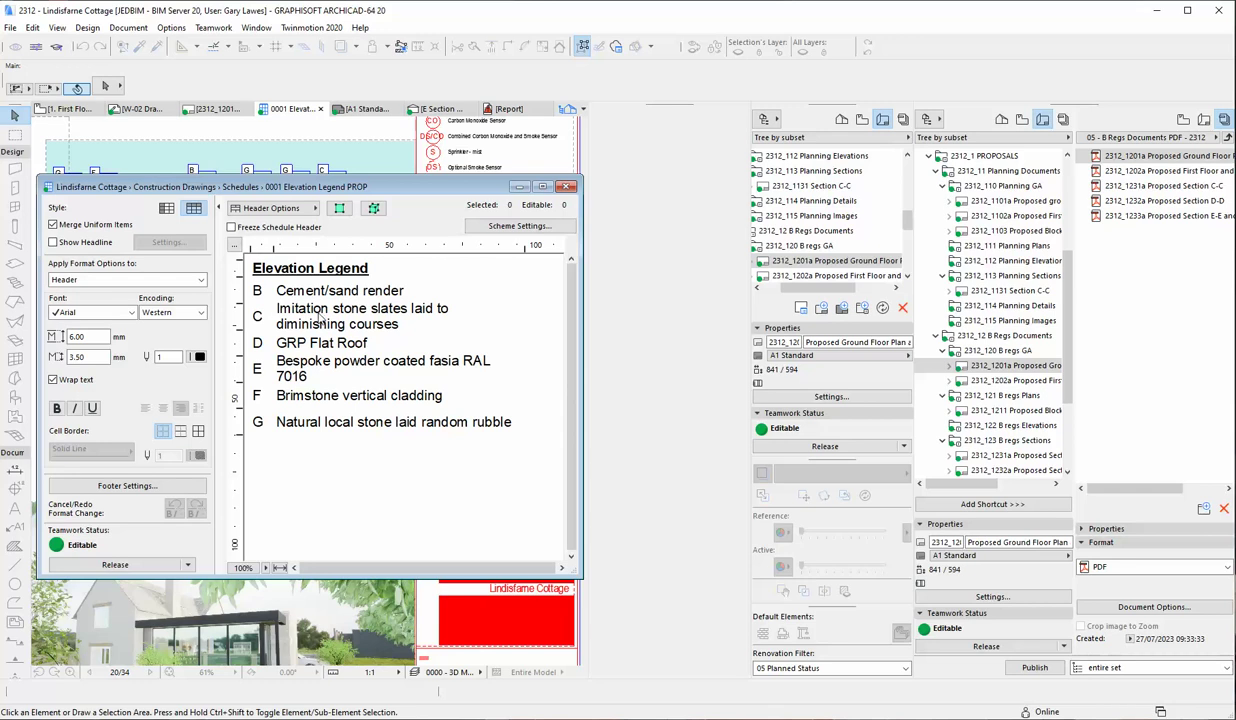
- Check individual legend descriptions, and show the elements behind the Bespoke powder coated fasia RAL 7016 entry on the floor plan
click(325, 316)
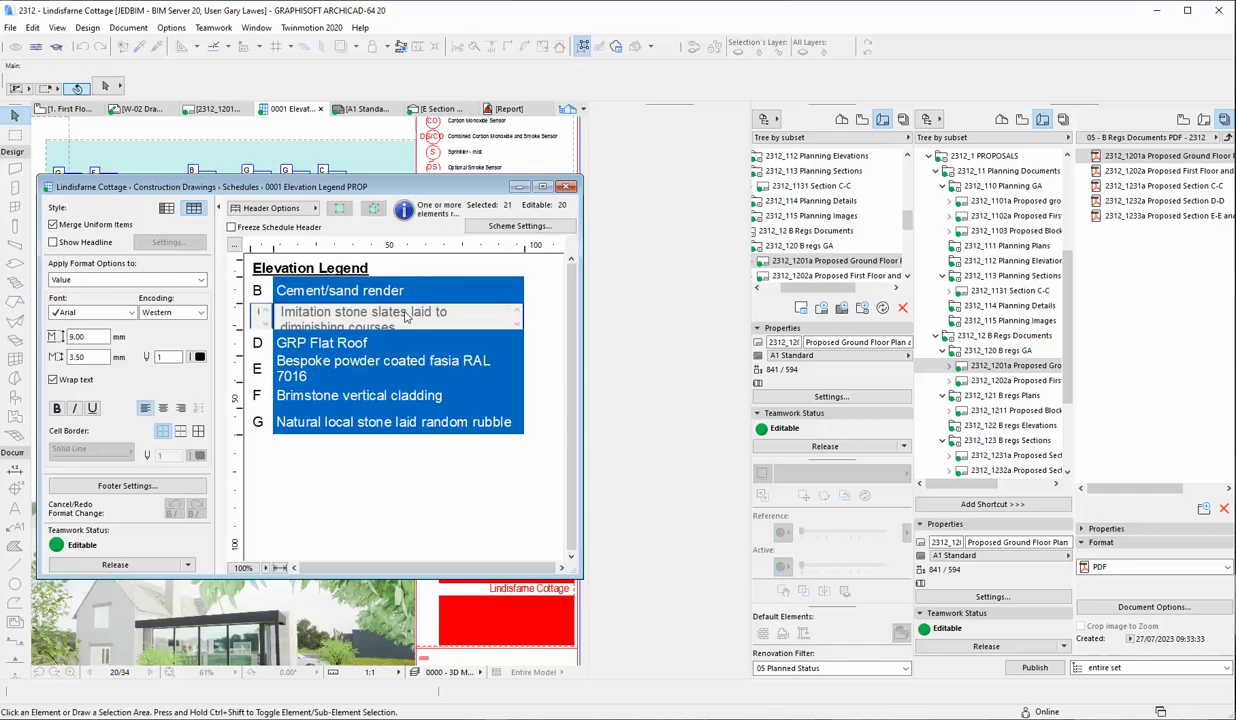
click(354, 344)
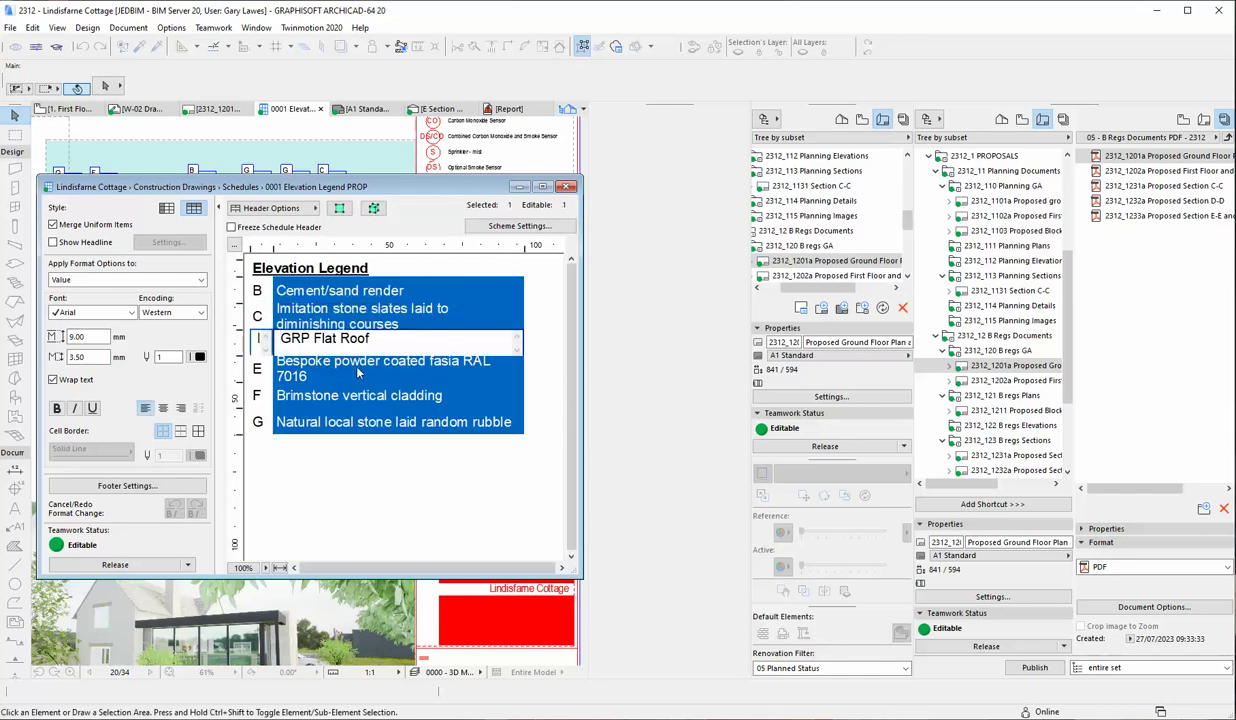
click(360, 368)
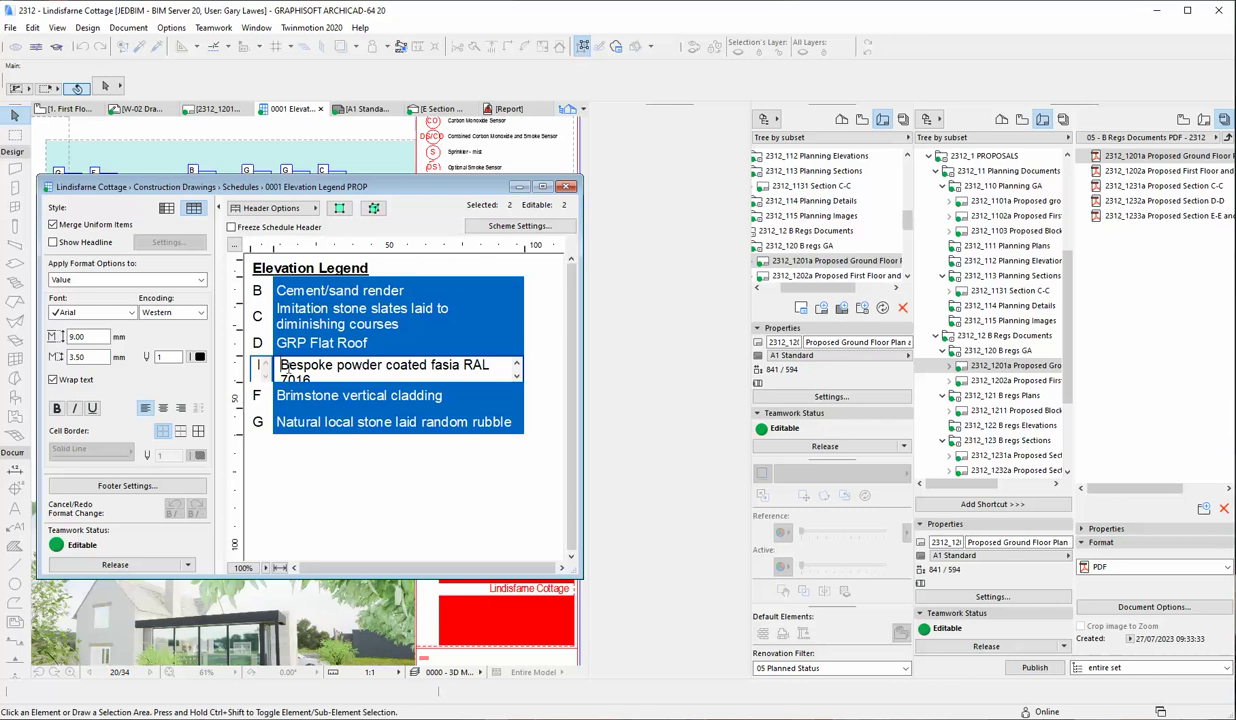
click(257, 321)
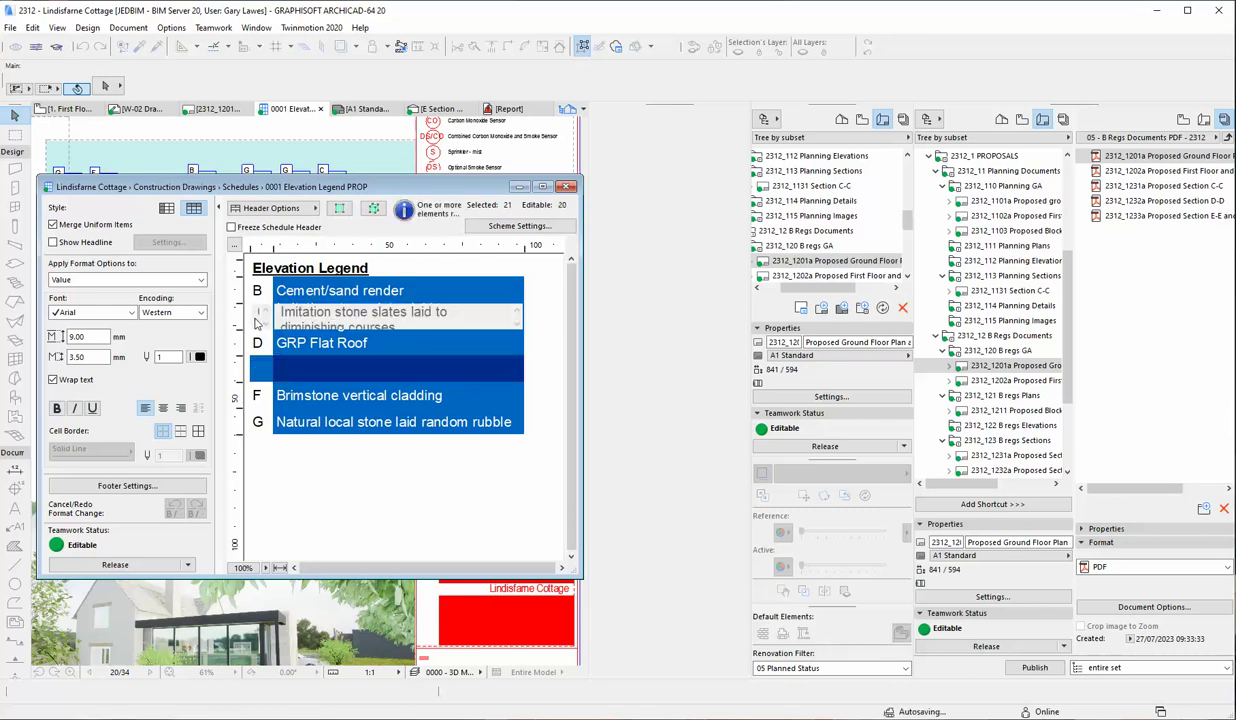
click(315, 295)
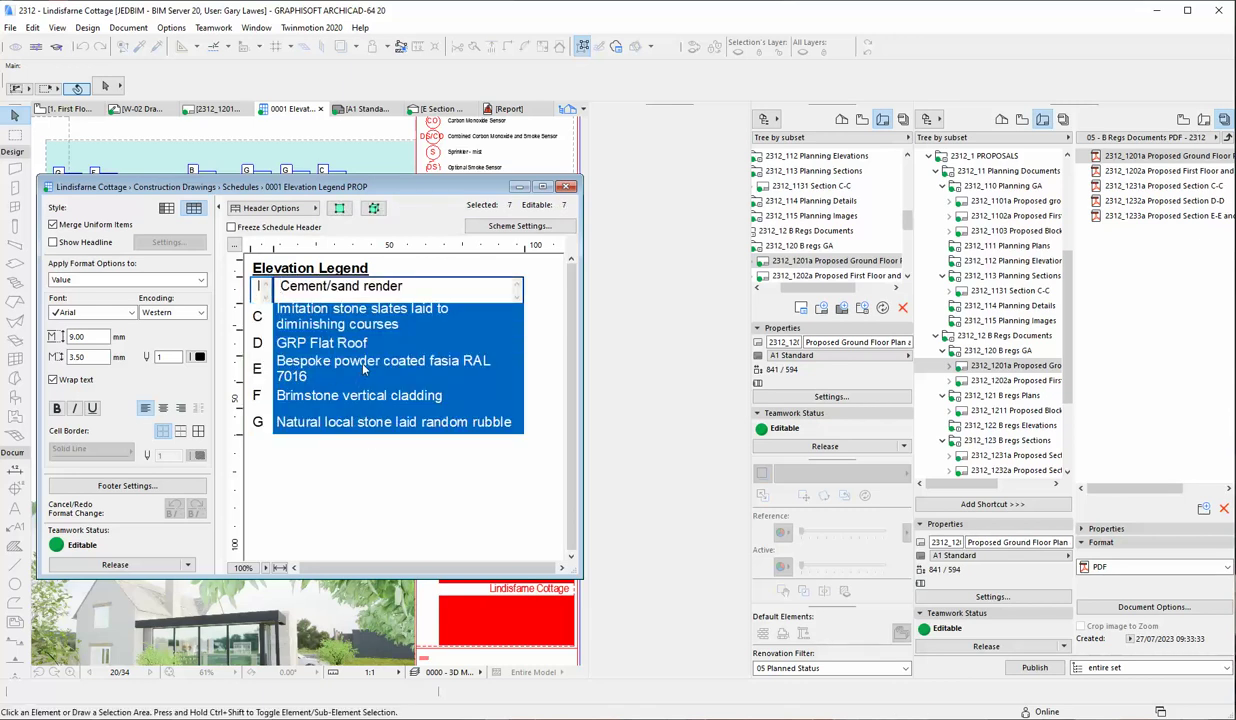
click(363, 368)
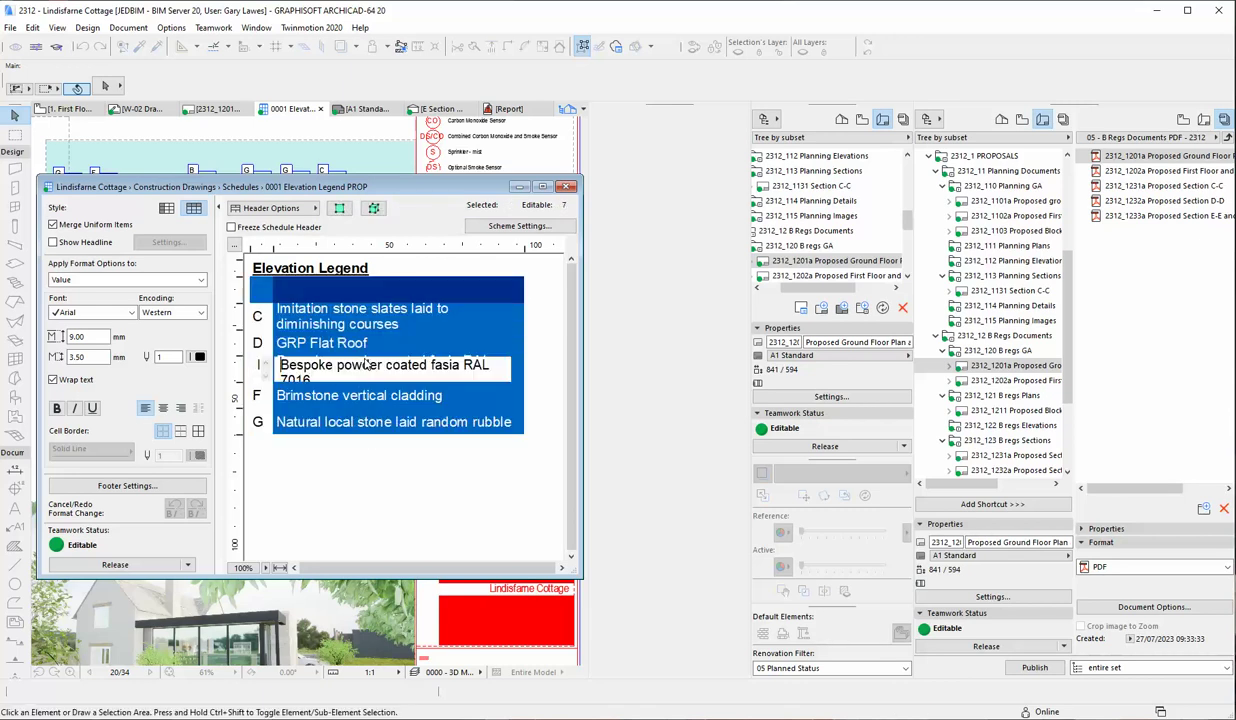
click(339, 208)
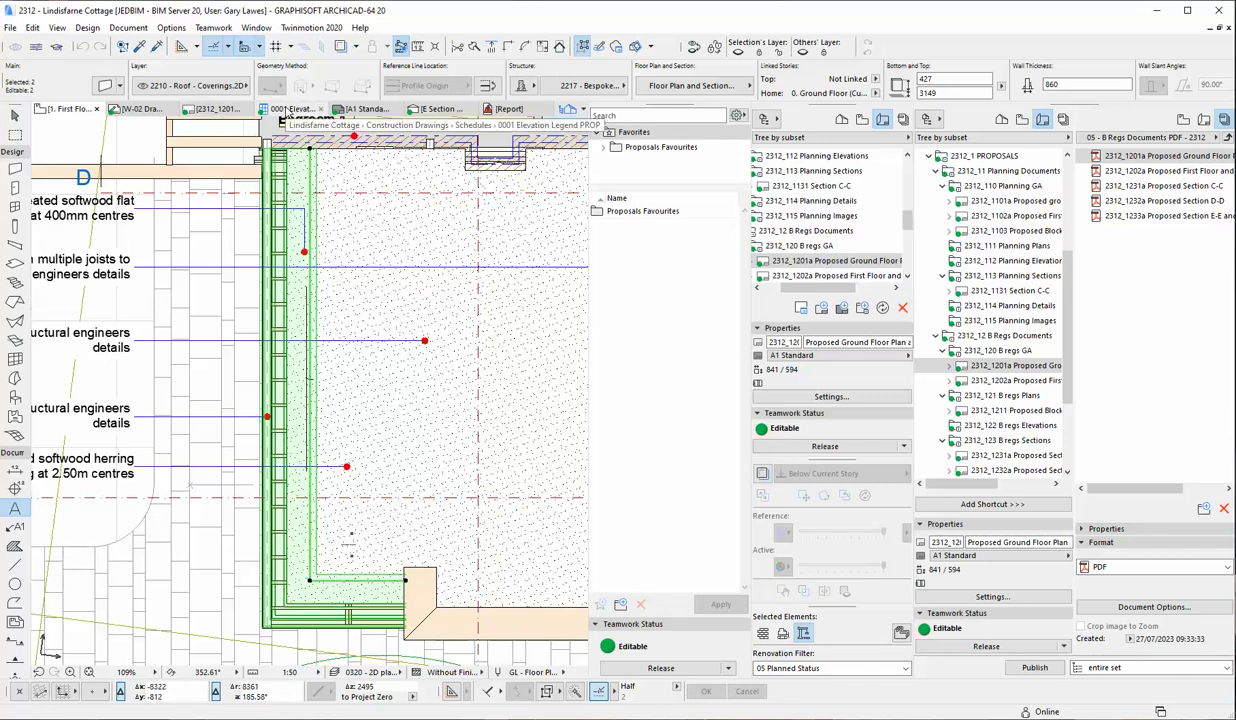
- Change the Bespoke powder coated fasia RAL 7016 description in the Elevation Legend schedule to 7018, open its letter for editing, and close the schedule
click(290, 109)
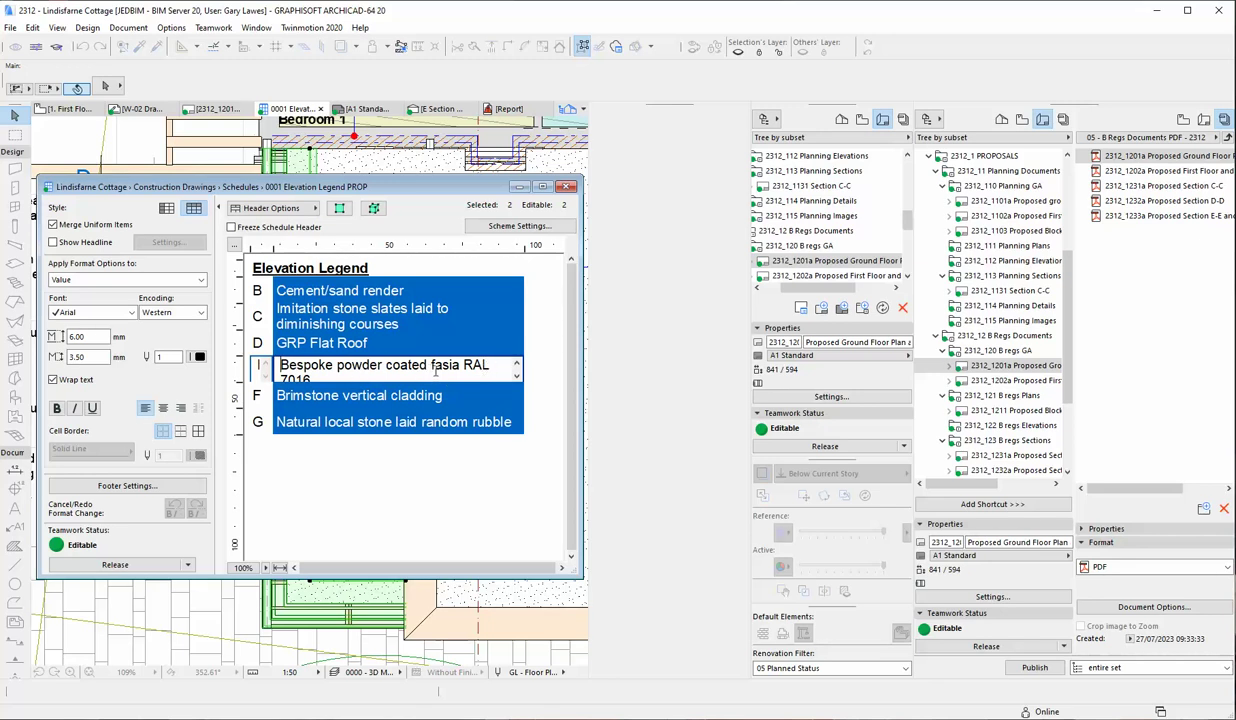
key(ctrl+shift+Right)
key(ctrl+shift+Right)
key(ctrl+shift+Right)
key(ctrl+shift+Right)
key(ctrl+shift+Right)
key(Delete)
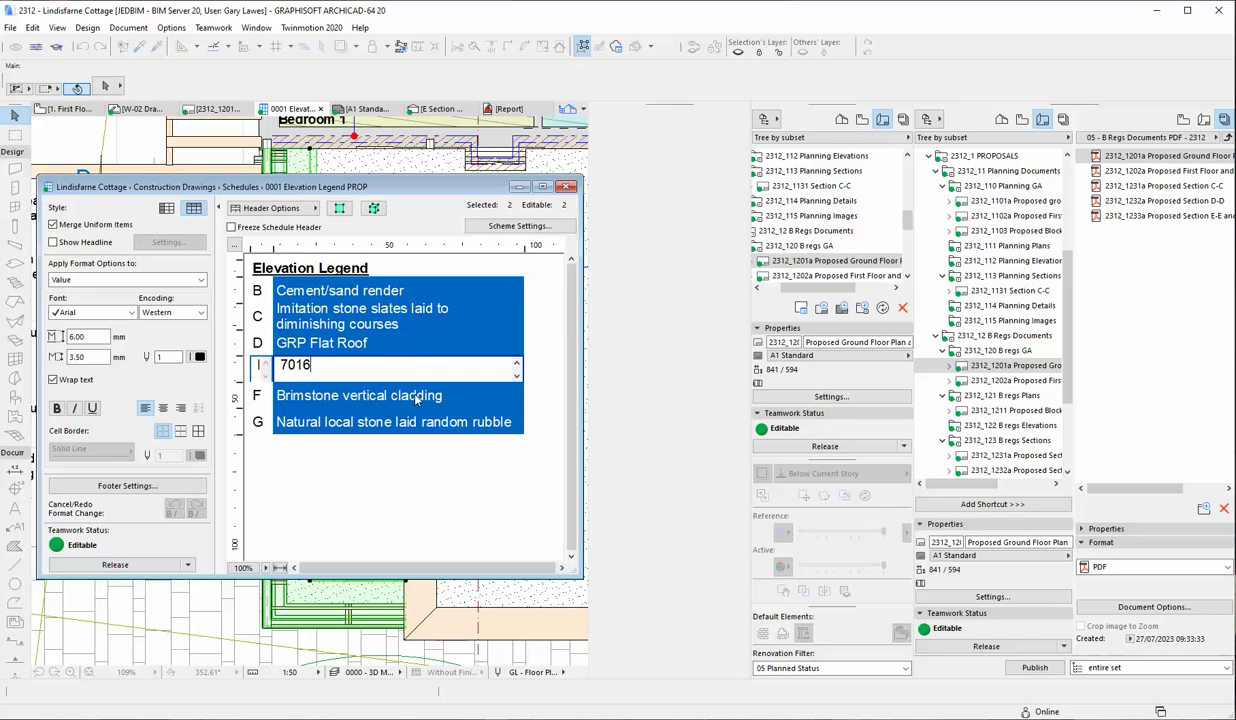
text(8)
click(254, 370)
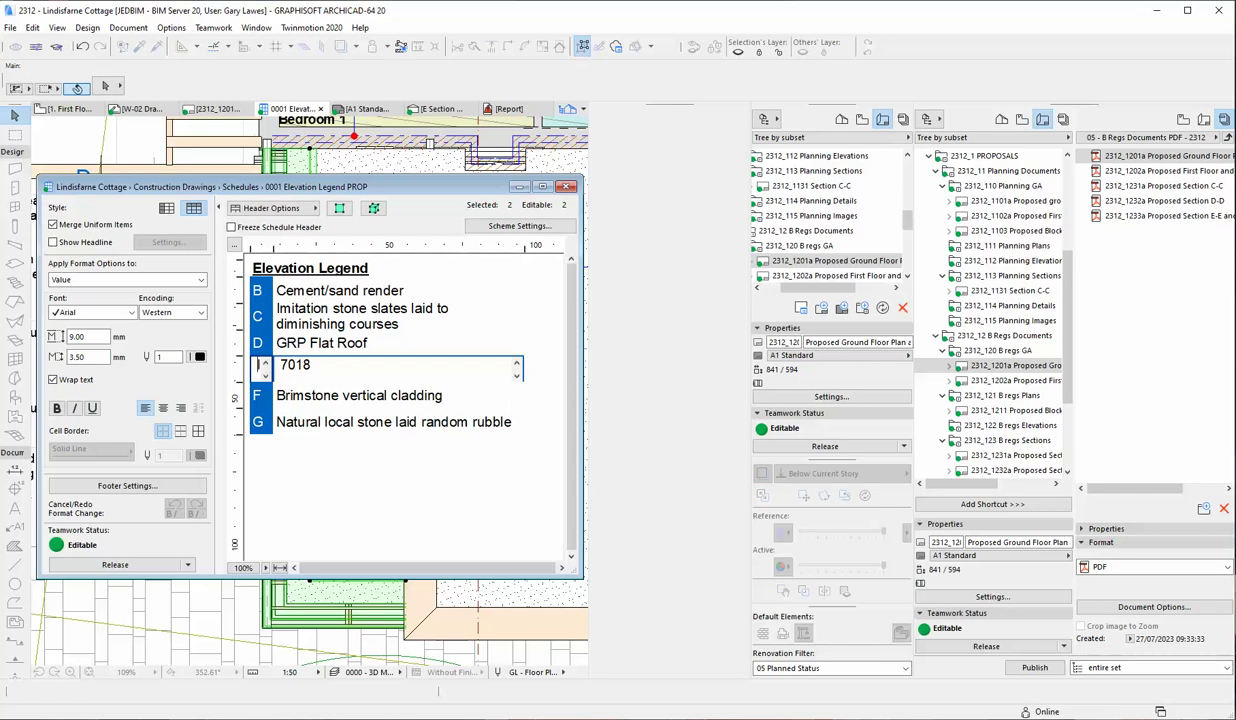
click(565, 186)
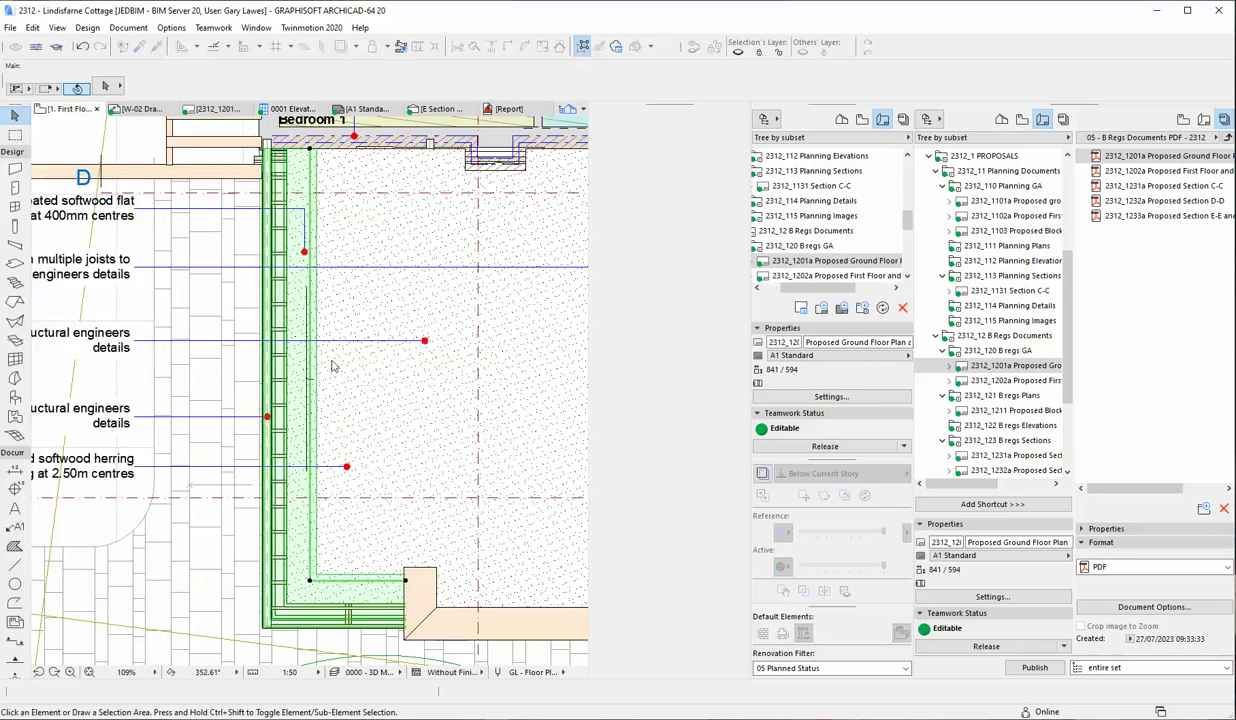
- Check the first floor plan and the W-02 Drawing Titles worksheet, and return to the 2312_1201a Proposed Ground Floor Plan layout
scroll(232, 357, down, 5)
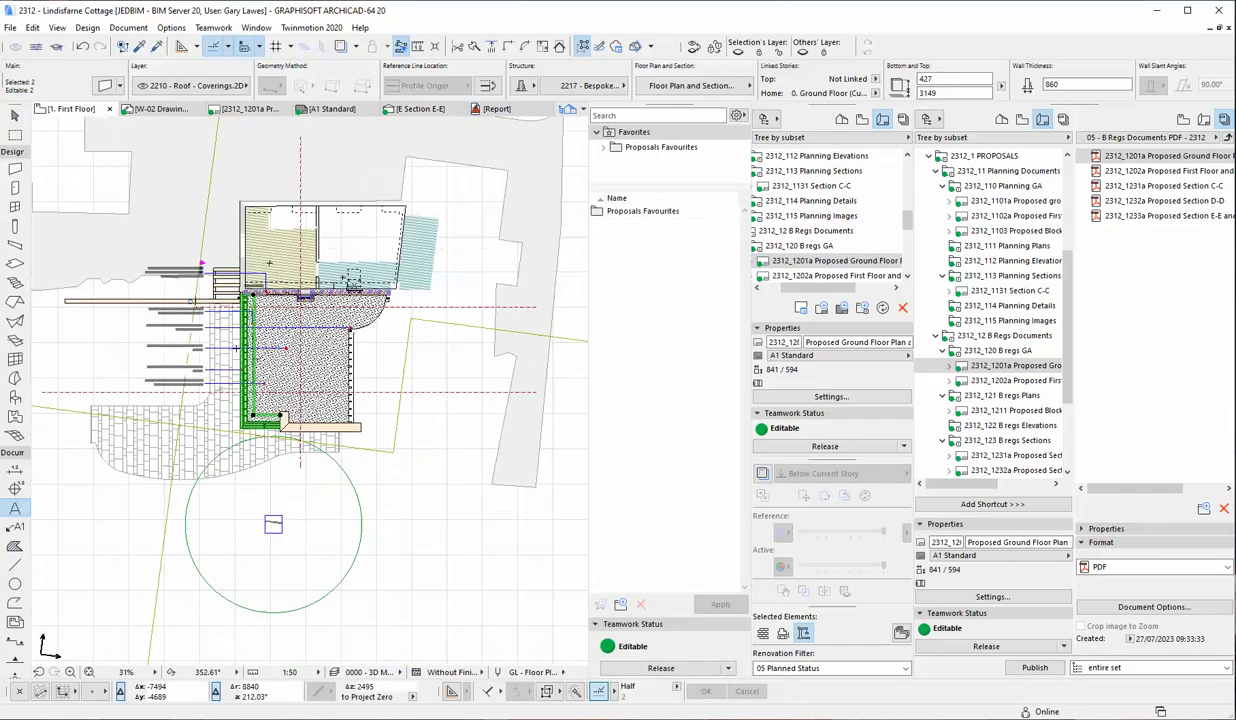
click(160, 108)
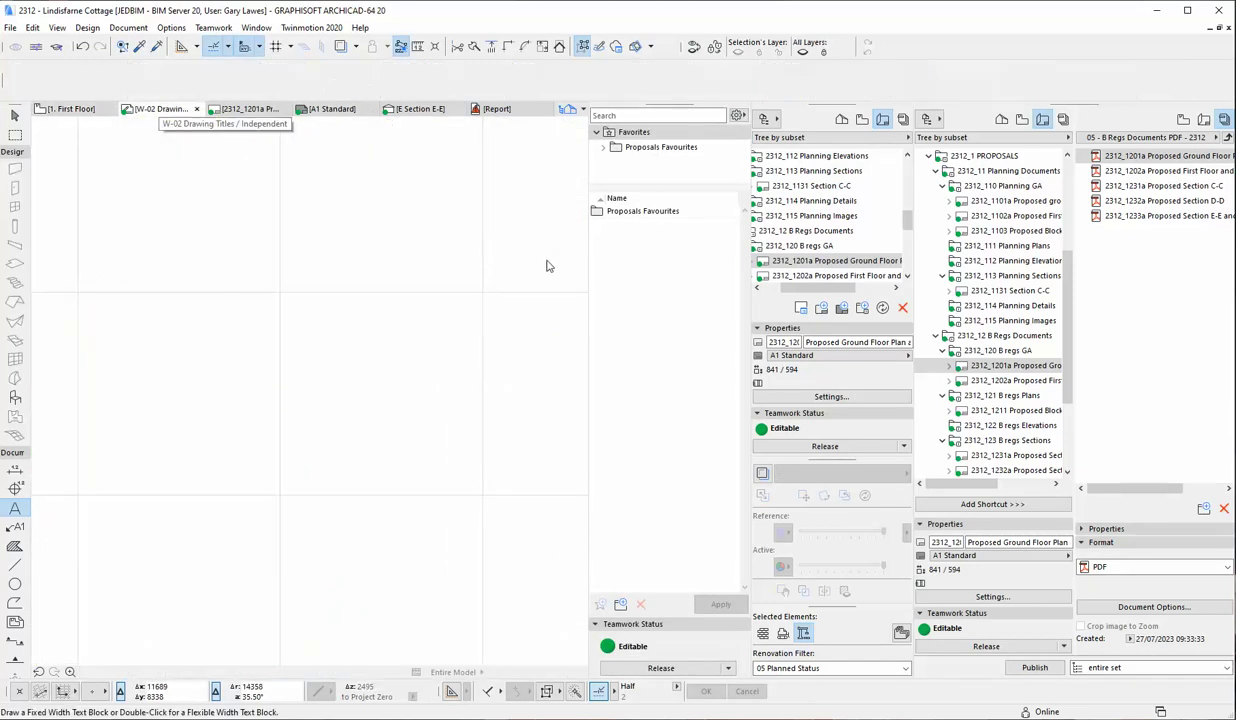
double_click(1165, 155)
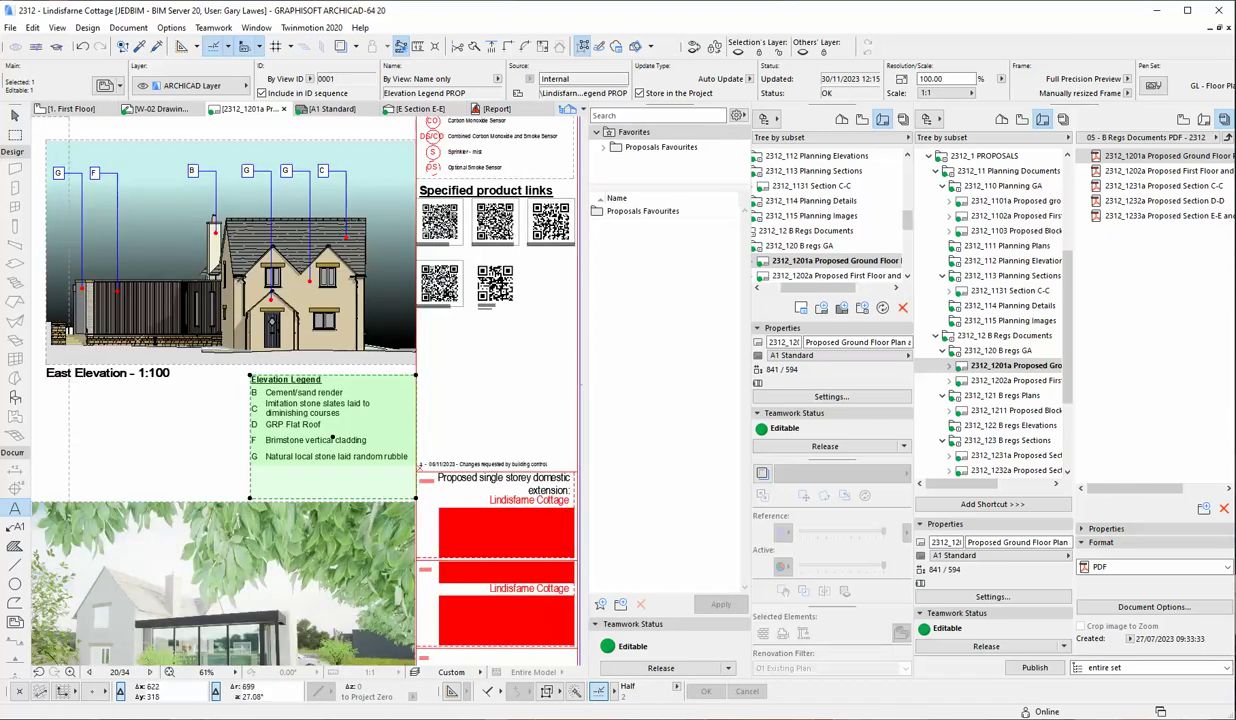
- Examine the Elevation Legend drawing and compare its entries with the material tags on the North, West, South and East Elevations
scroll(283, 488, down, 4)
scroll(282, 465, up, 4)
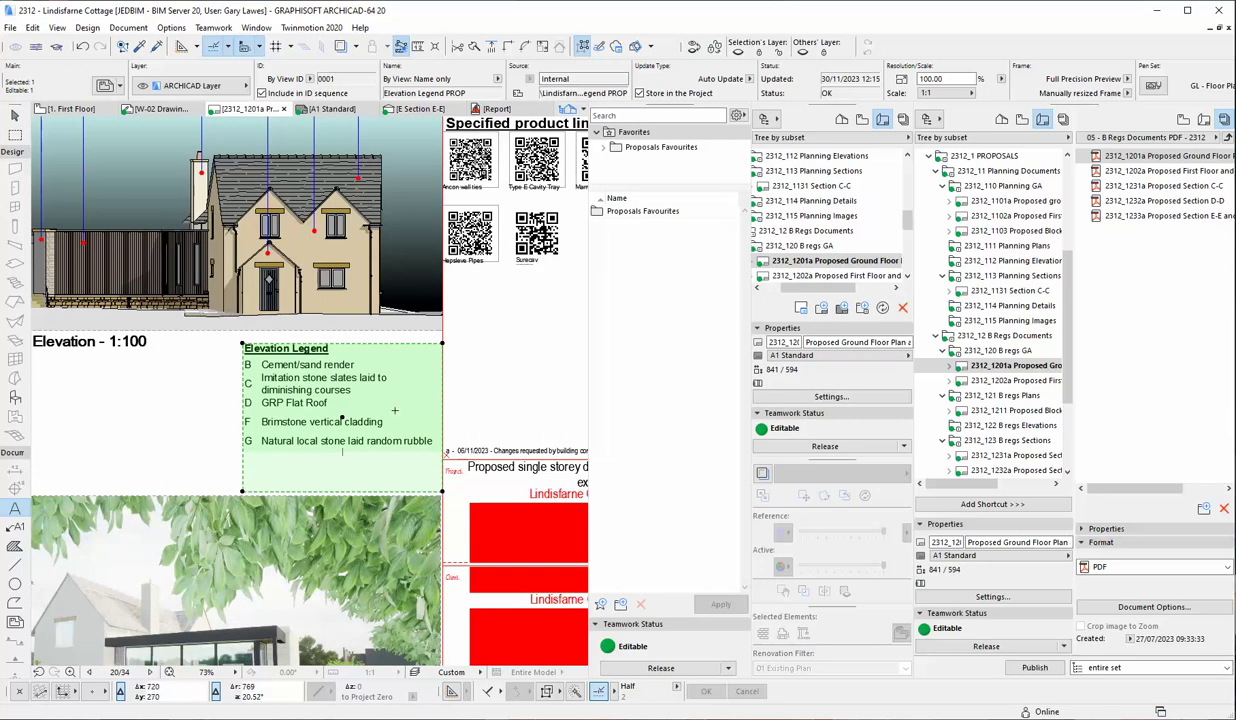
scroll(301, 411, down, 6)
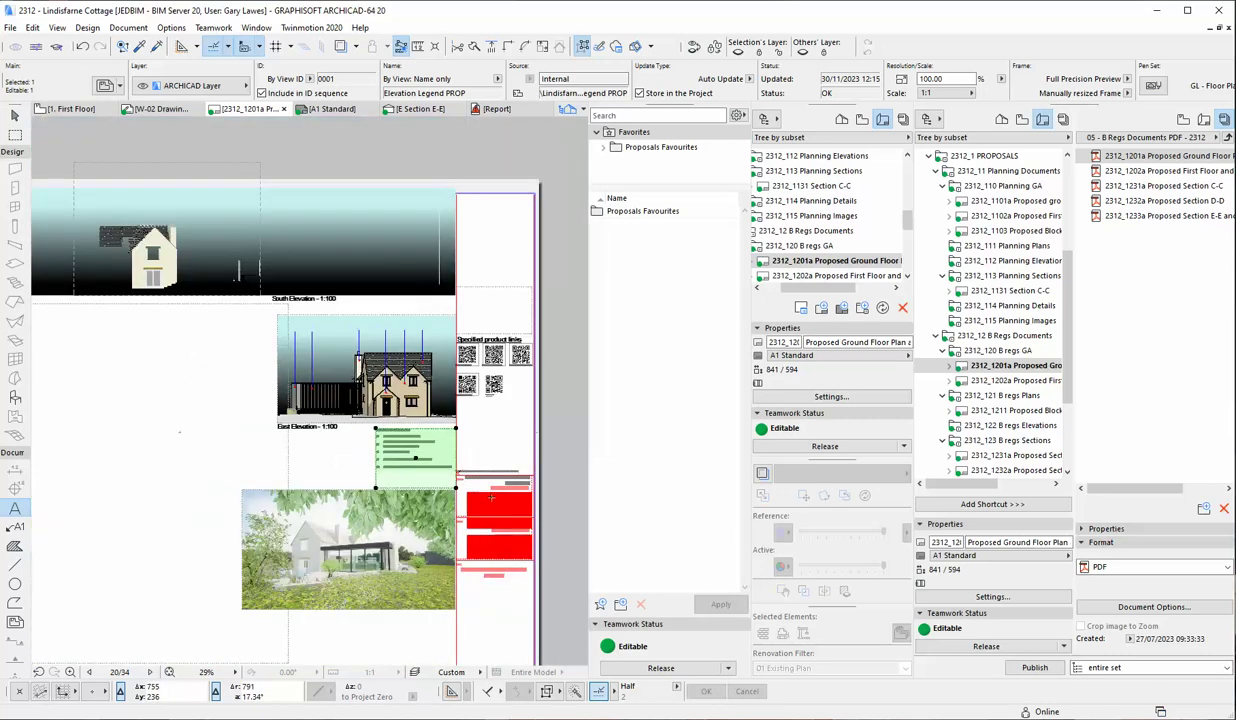
scroll(159, 350, up, 7)
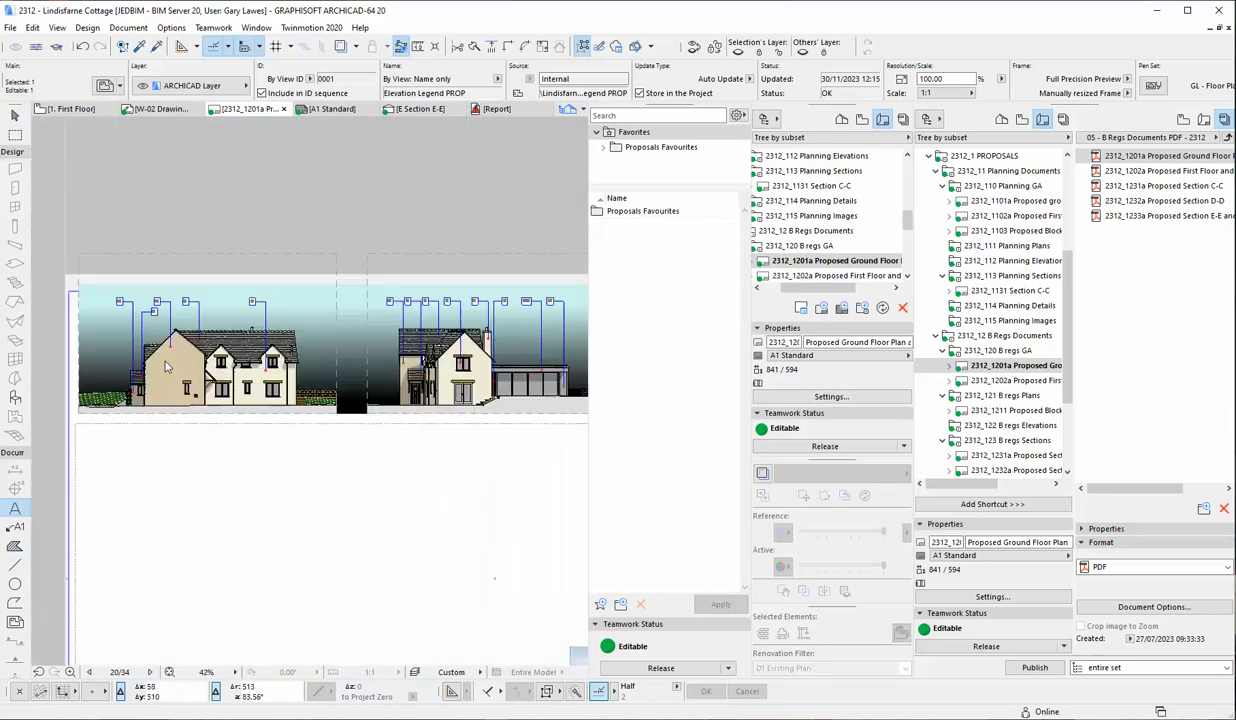
scroll(190, 415, down, 5)
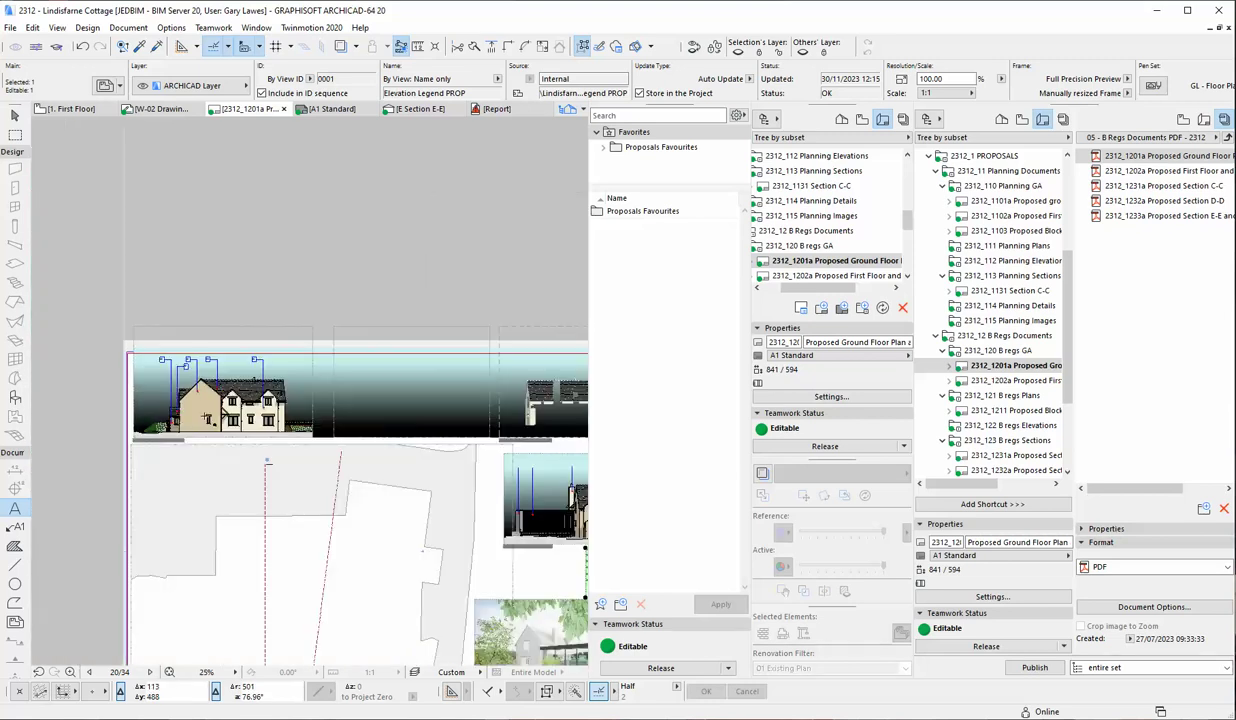
scroll(391, 459, up, 2)
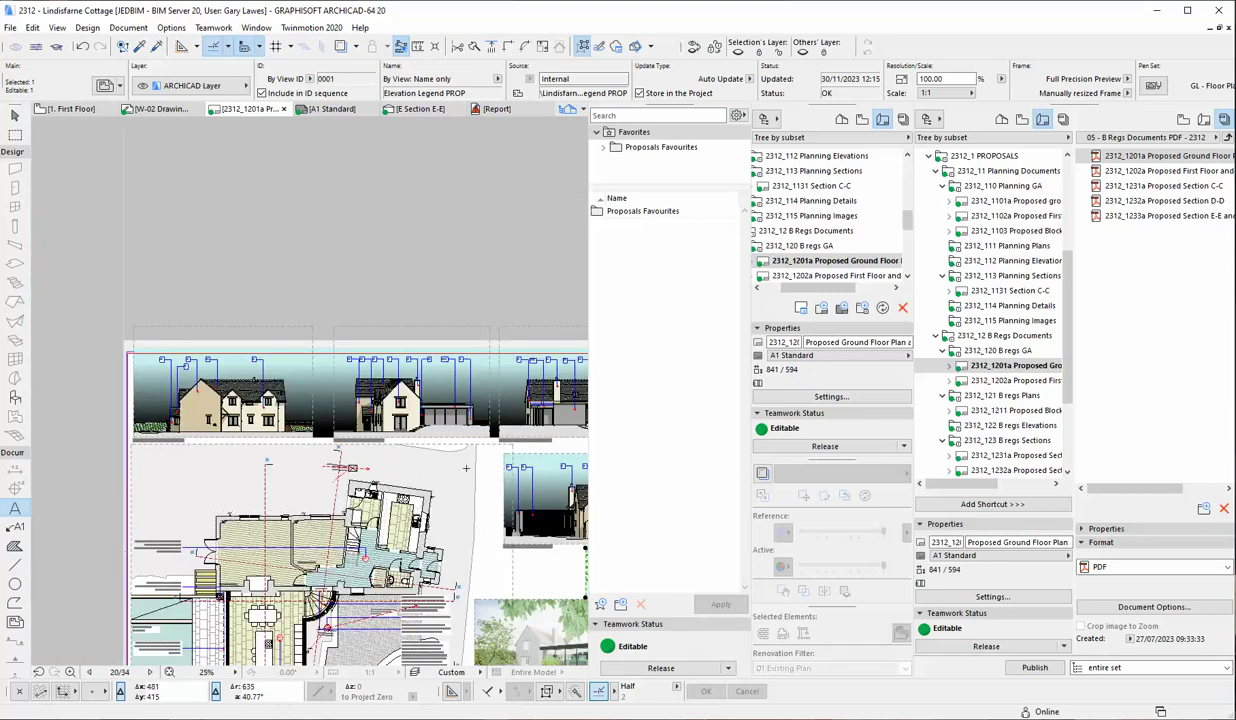
scroll(373, 302, up, 4)
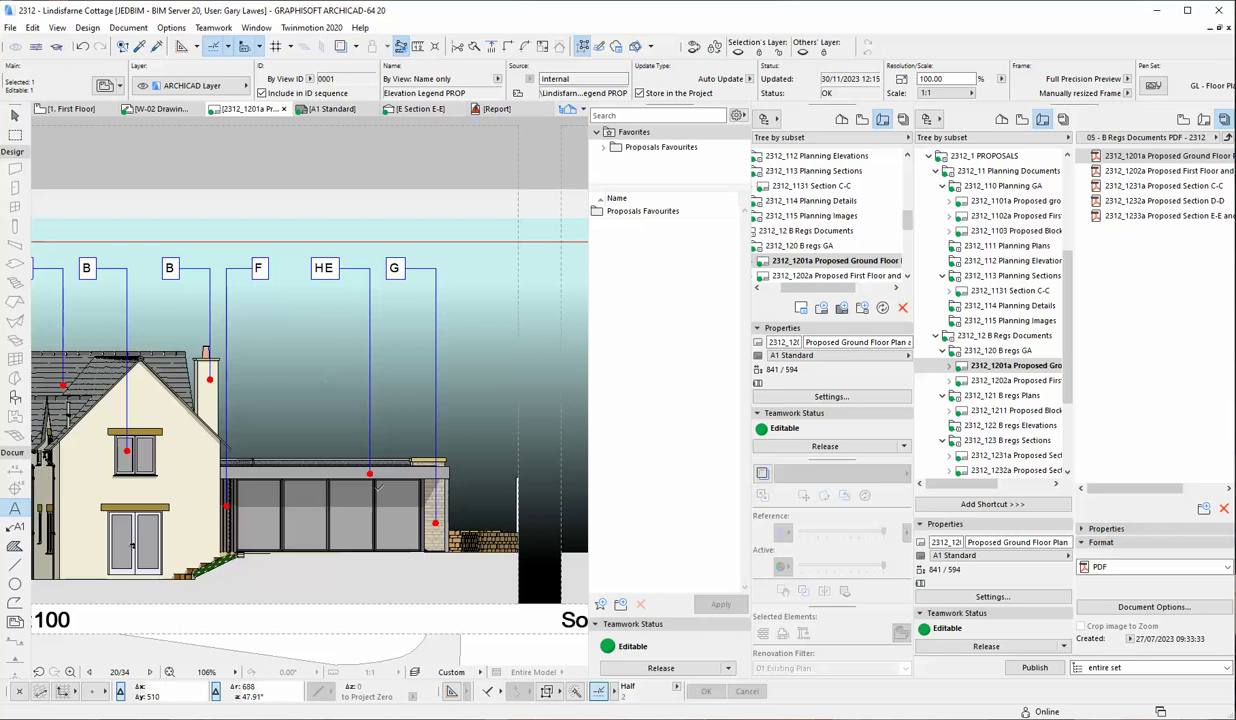
scroll(124, 391, down, 4)
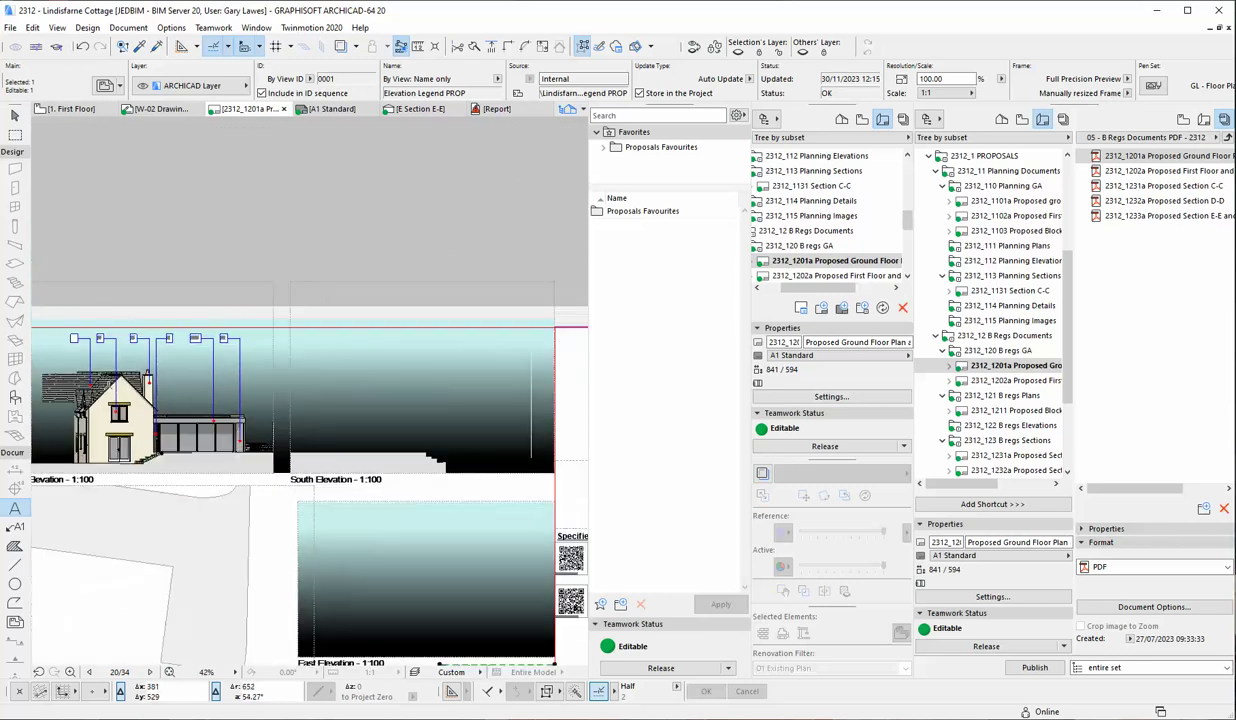
scroll(156, 350, up, 4)
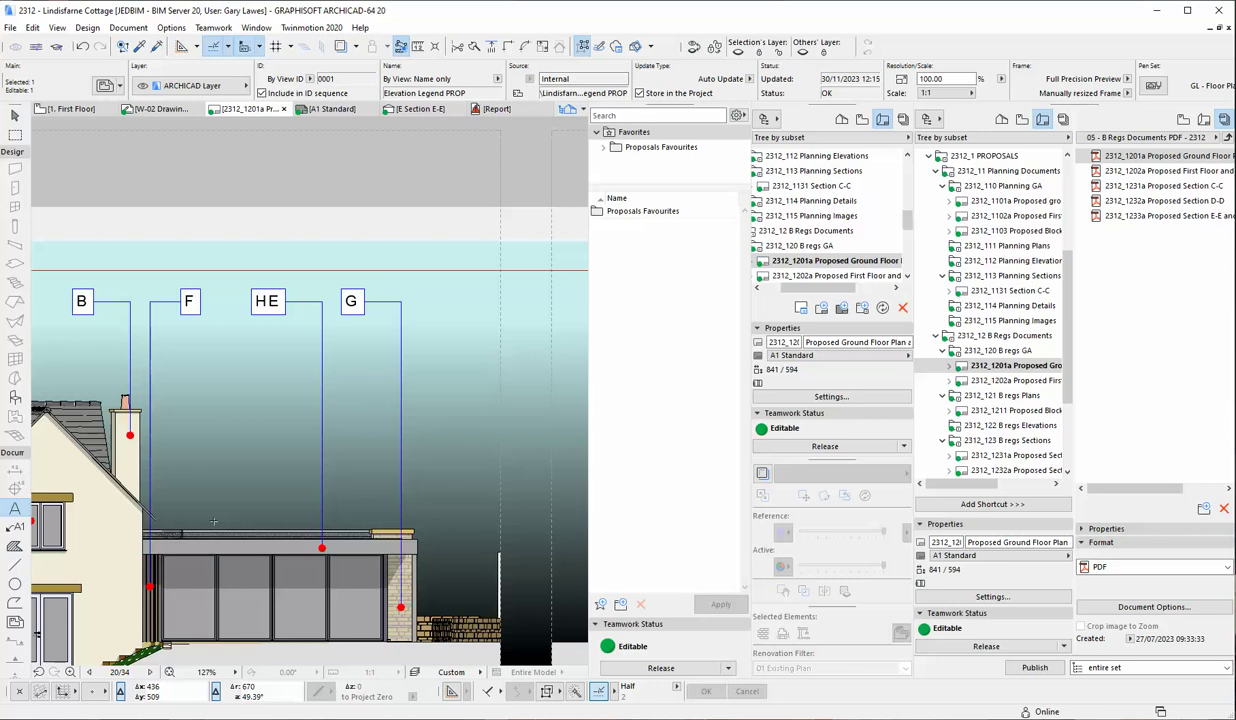
scroll(213, 521, down, 8)
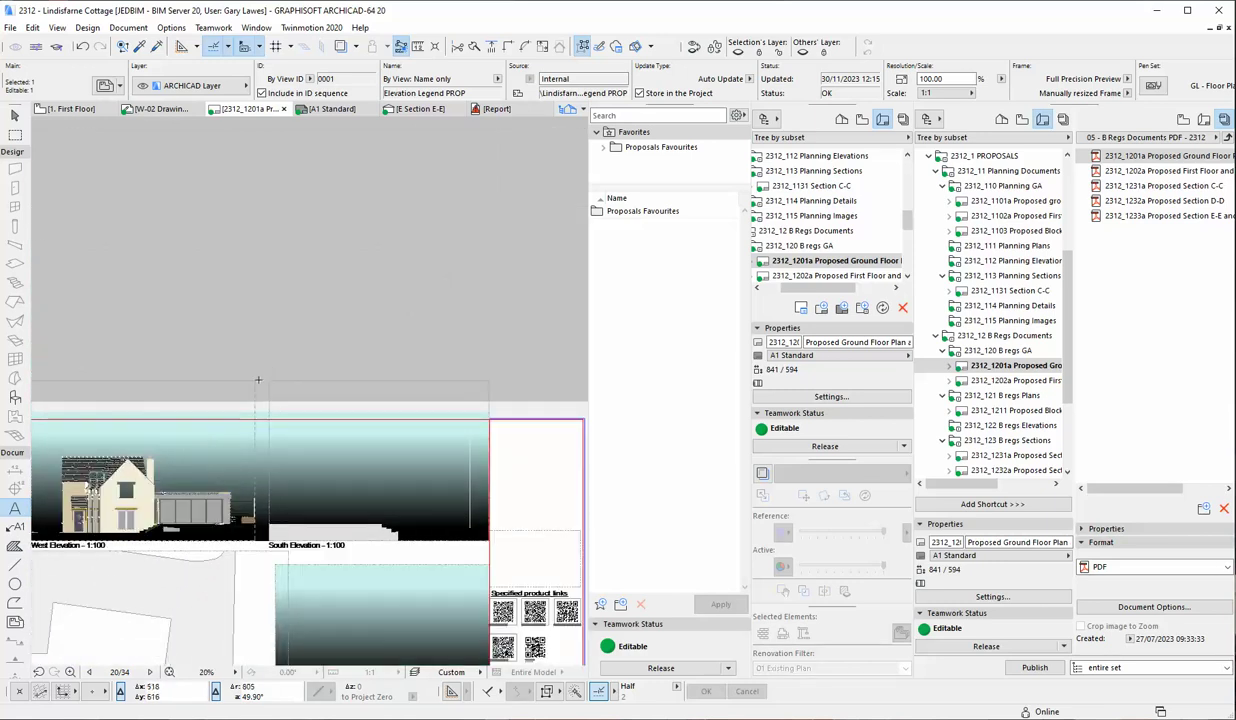
scroll(258, 380, up, 3)
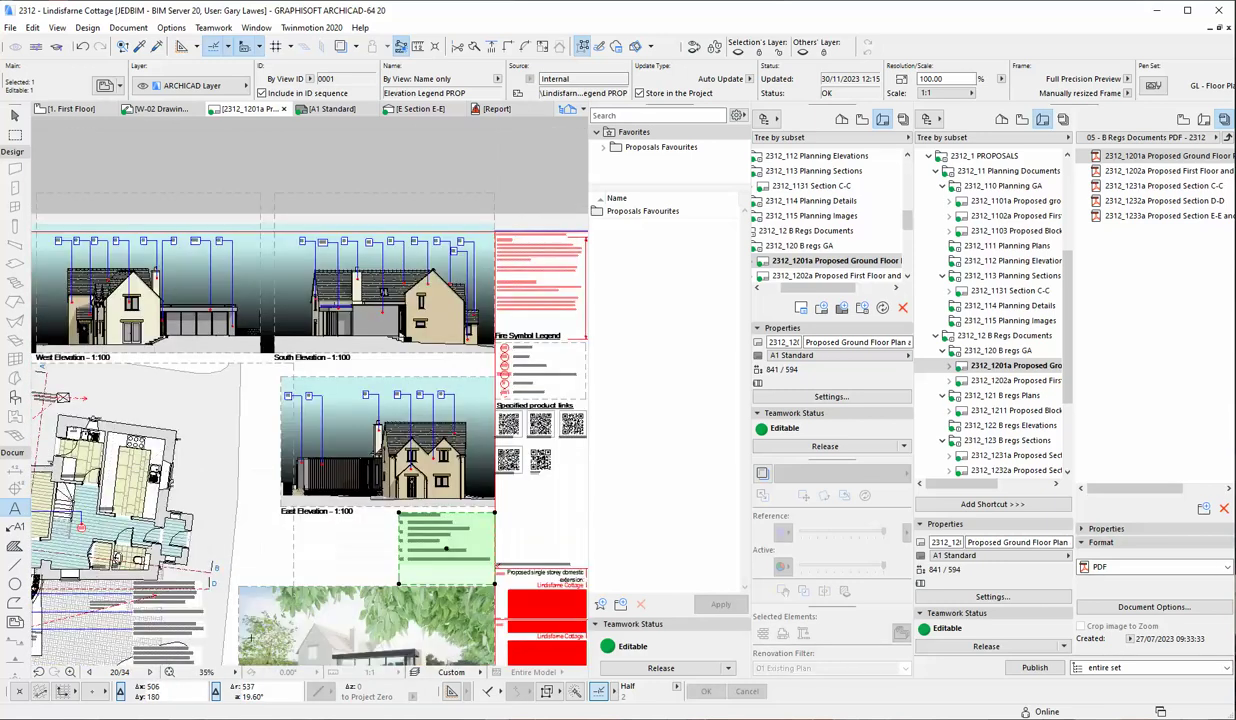
scroll(446, 548, up, 1)
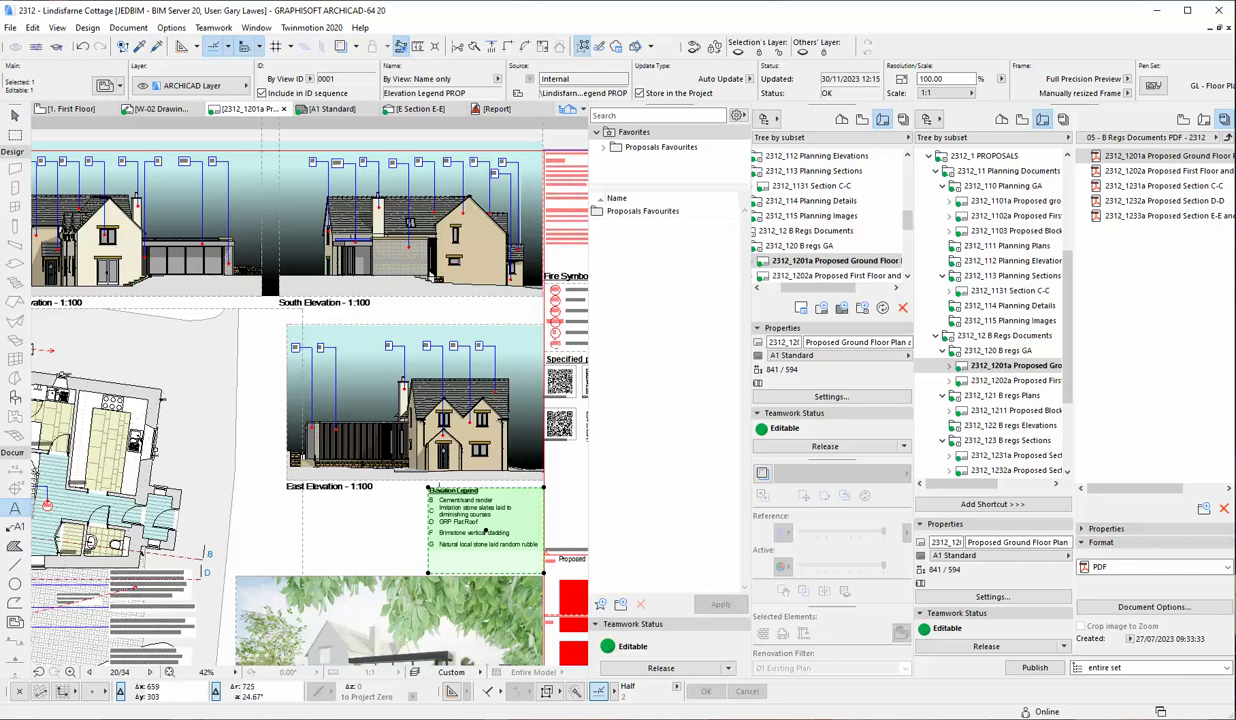
- Open the Elevation Legend drawing's source schedule, review the criteria and fields in its Scheme Settings, and close both
right_click(493, 531)
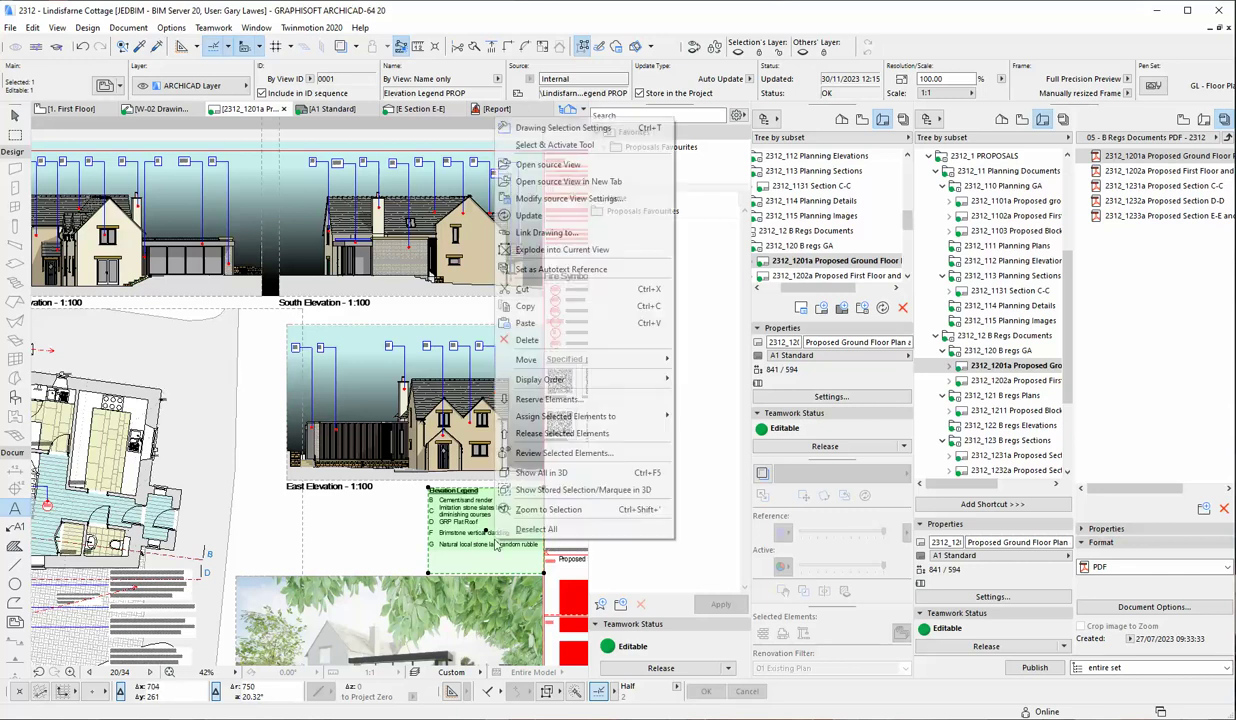
click(545, 165)
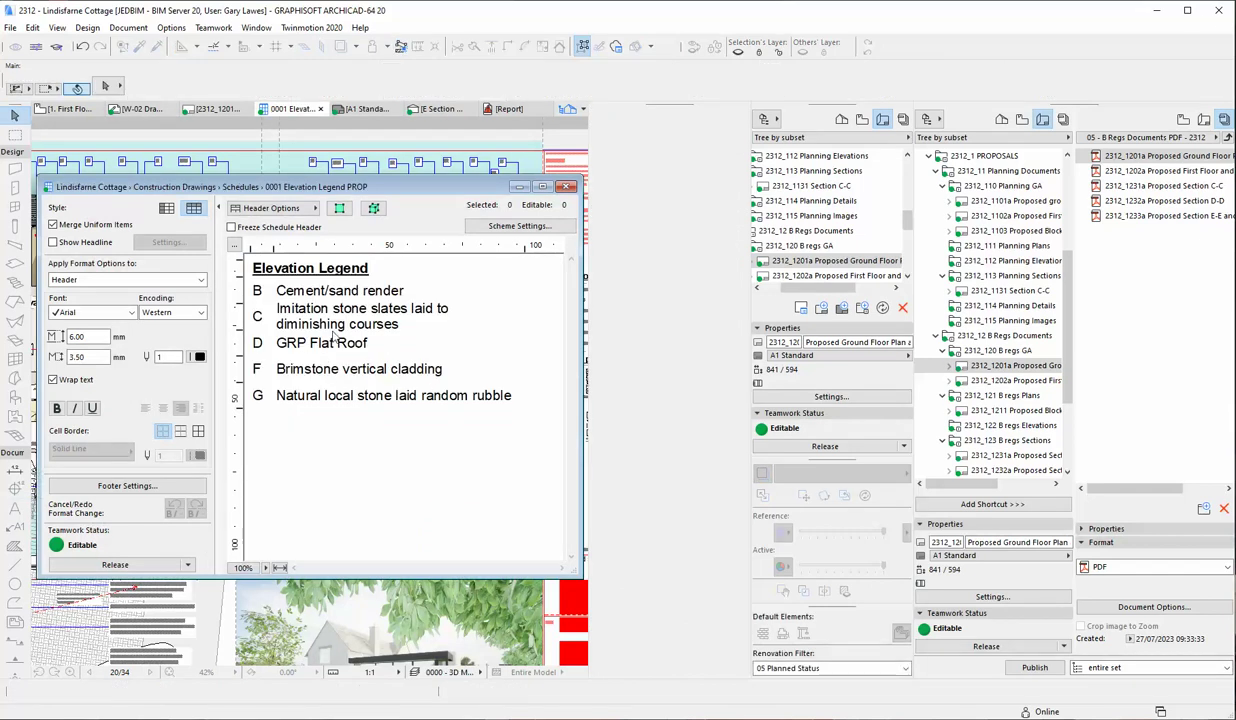
click(548, 227)
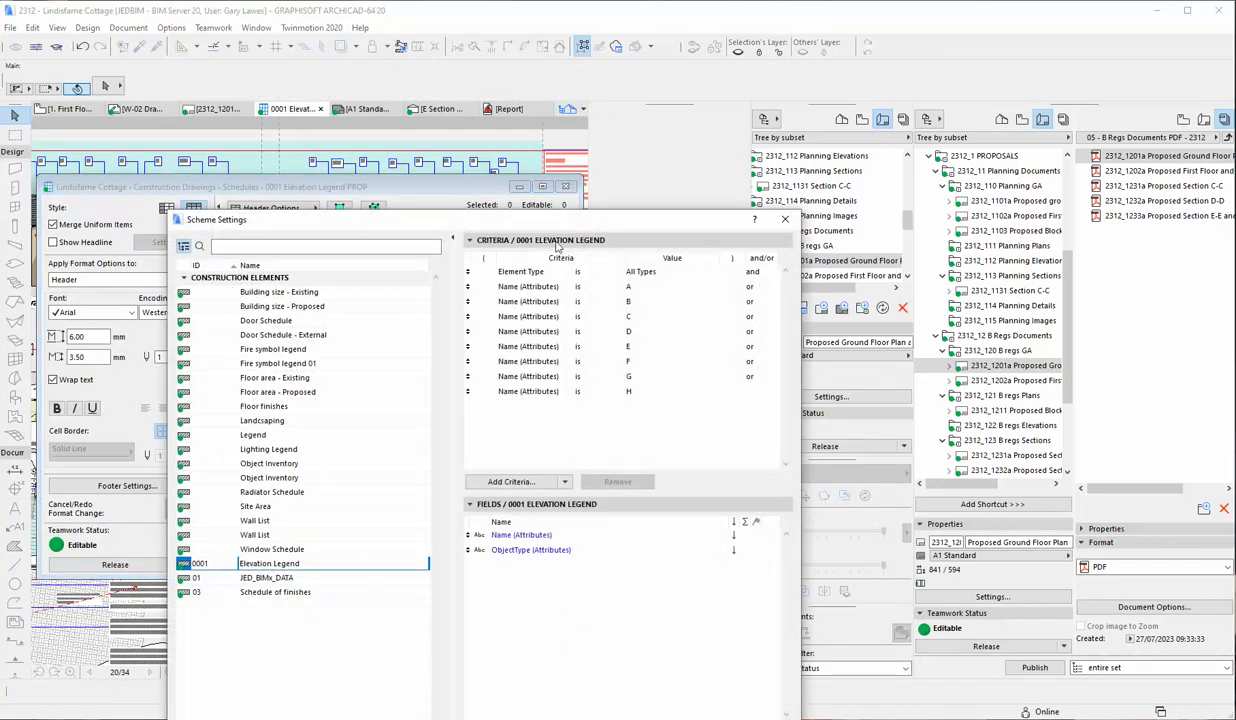
click(784, 219)
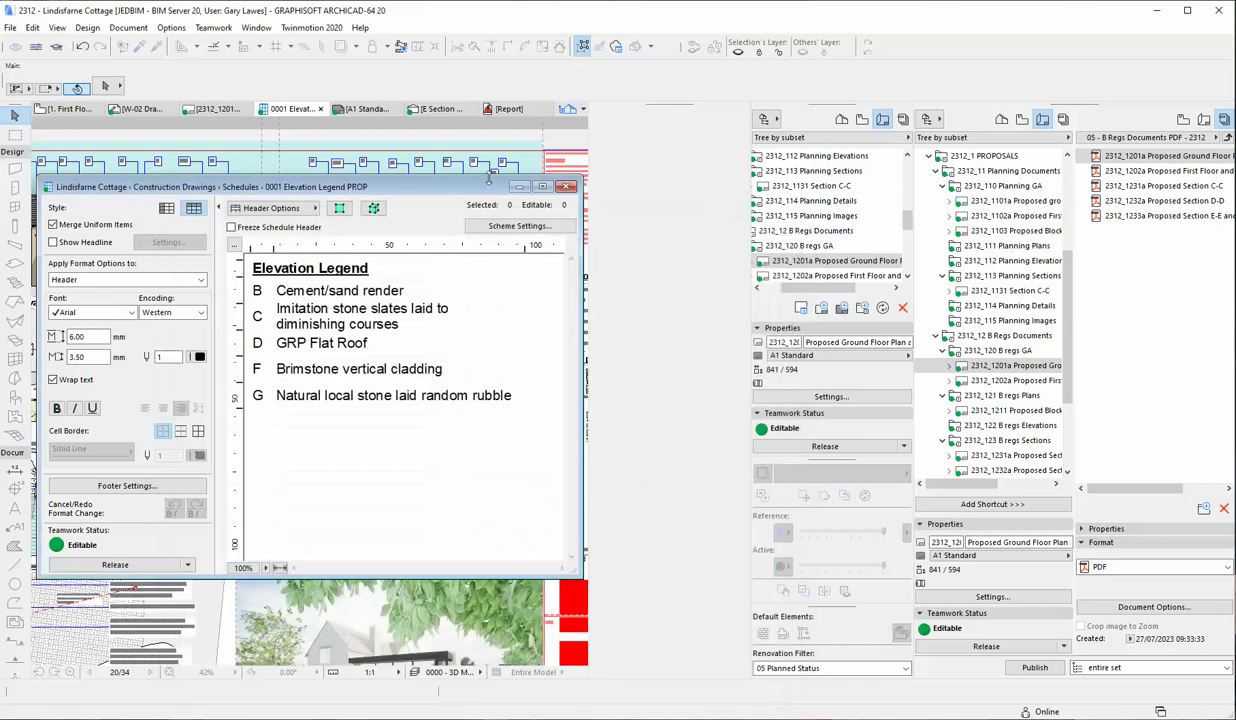
click(566, 188)
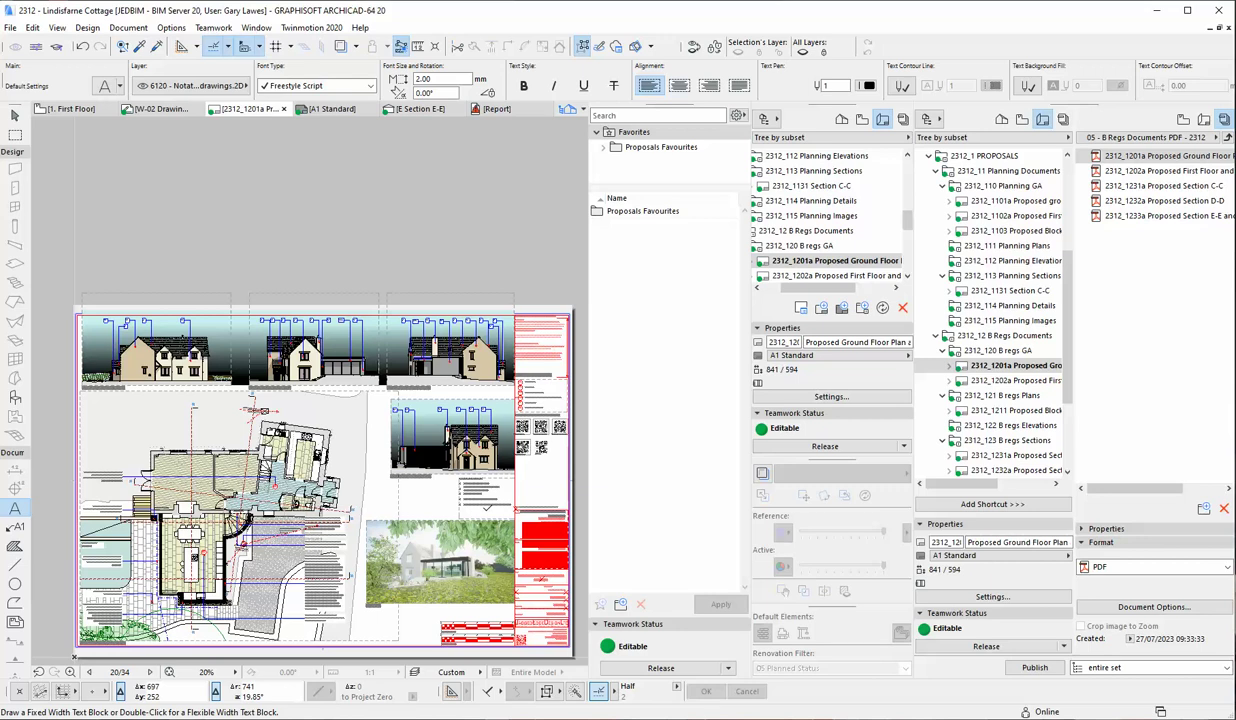
- Examine the Ground Floor Plan at 1:50 on the layout, reading the construction, drainage and sensor notes around the Kitchen/Family extension
scroll(205, 606, up, 3)
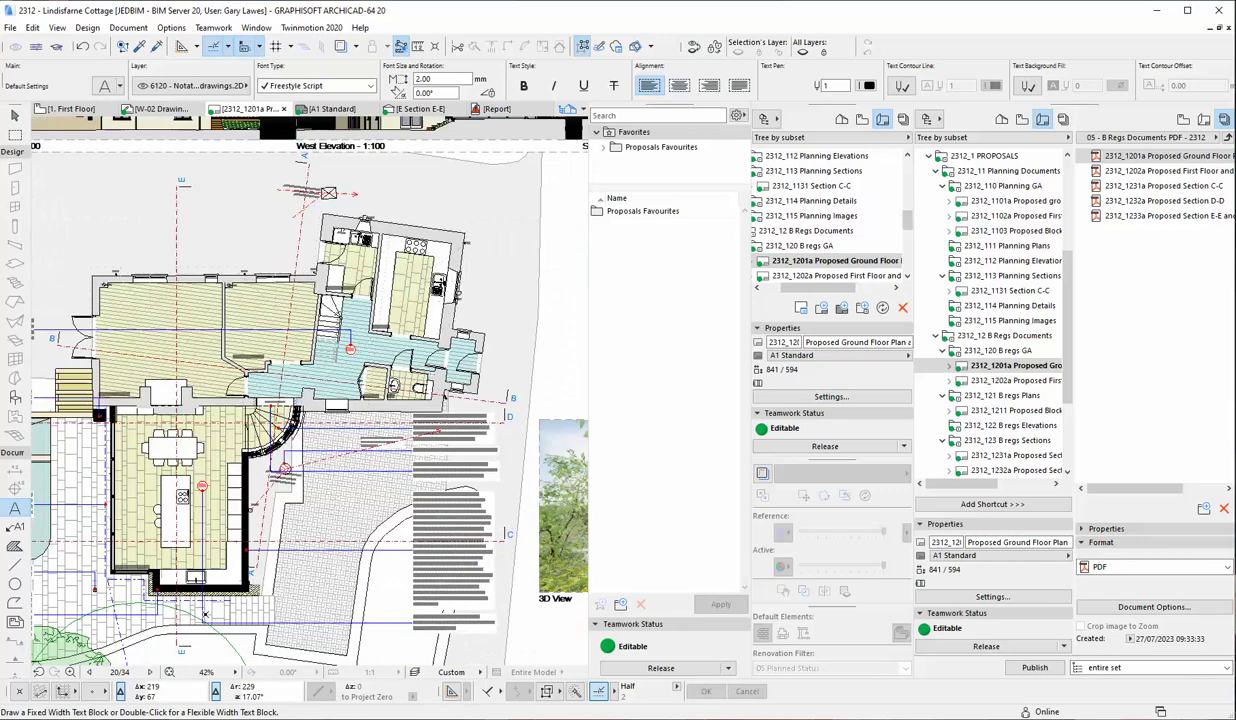
scroll(330, 590, up, 1)
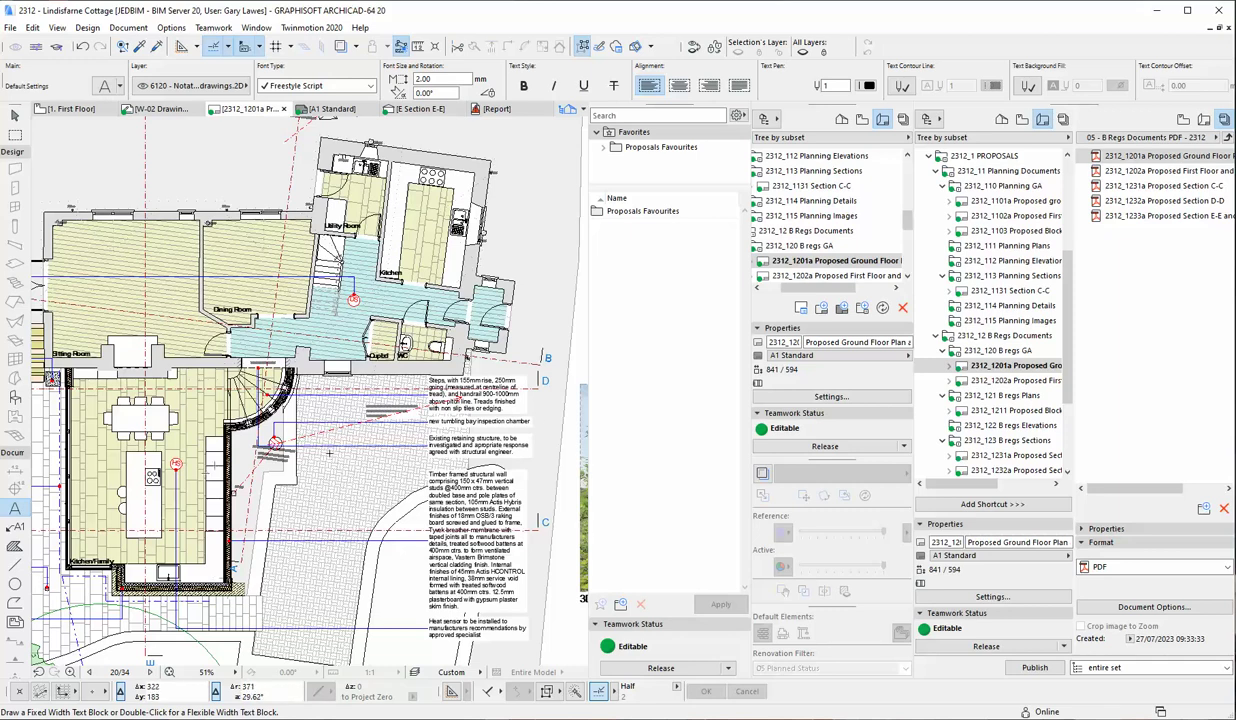
scroll(345, 455, down, 3)
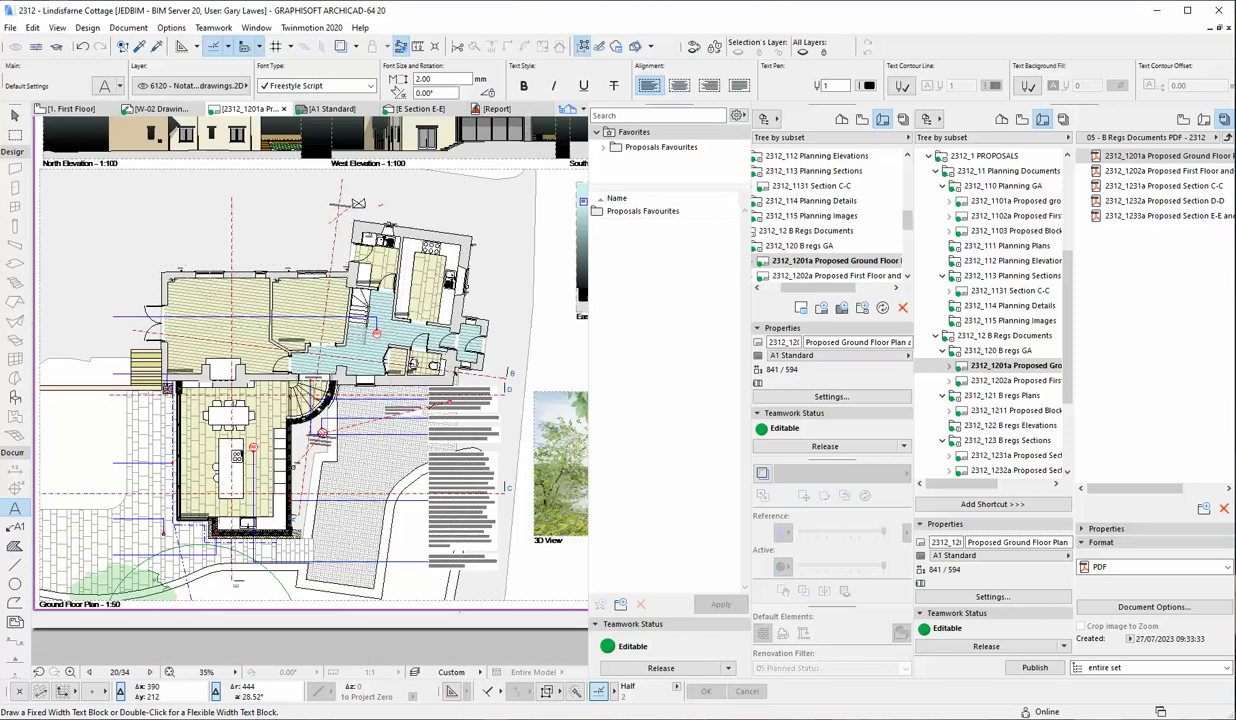
scroll(400, 455, up, 2)
scroll(300, 480, up, 2)
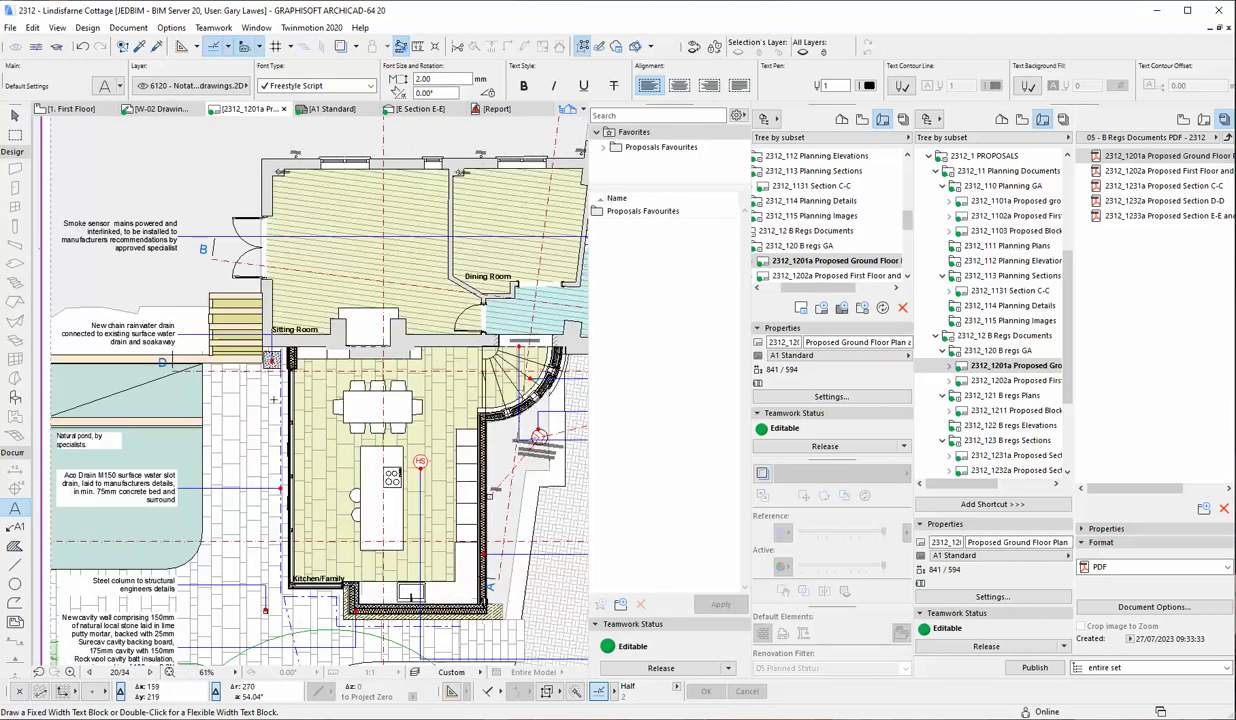
scroll(120, 215, down, 2)
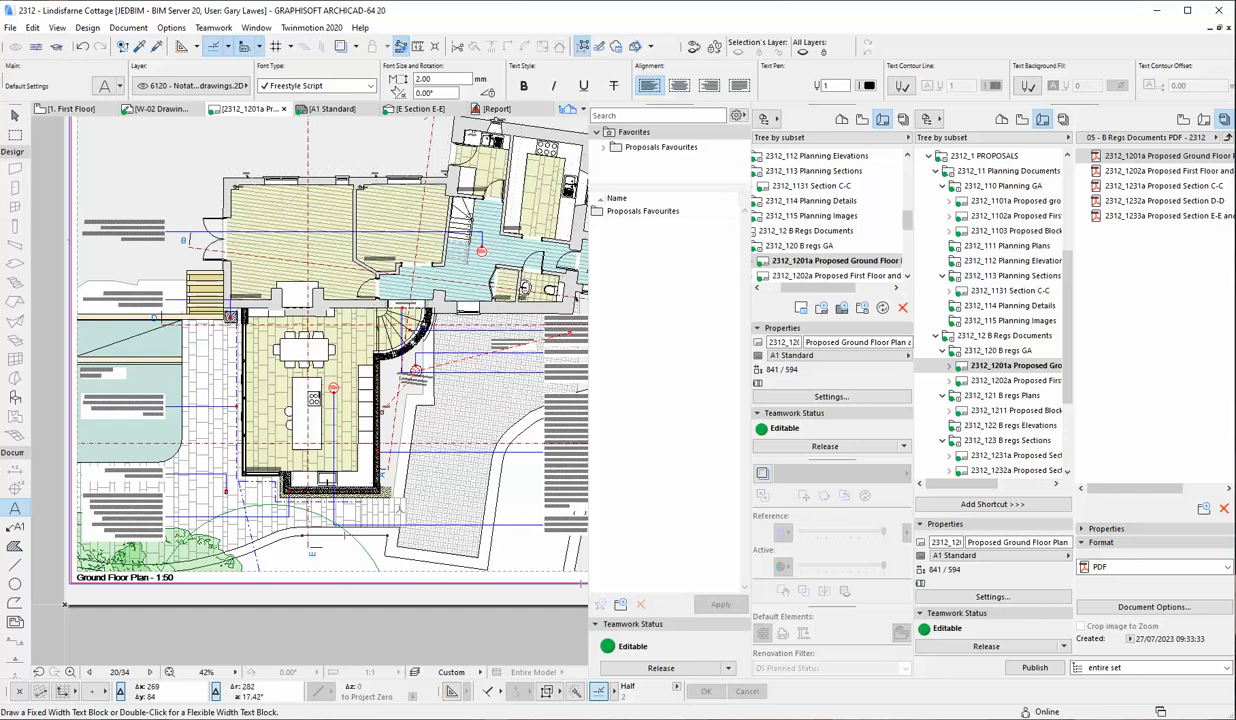
scroll(220, 405, up, 3)
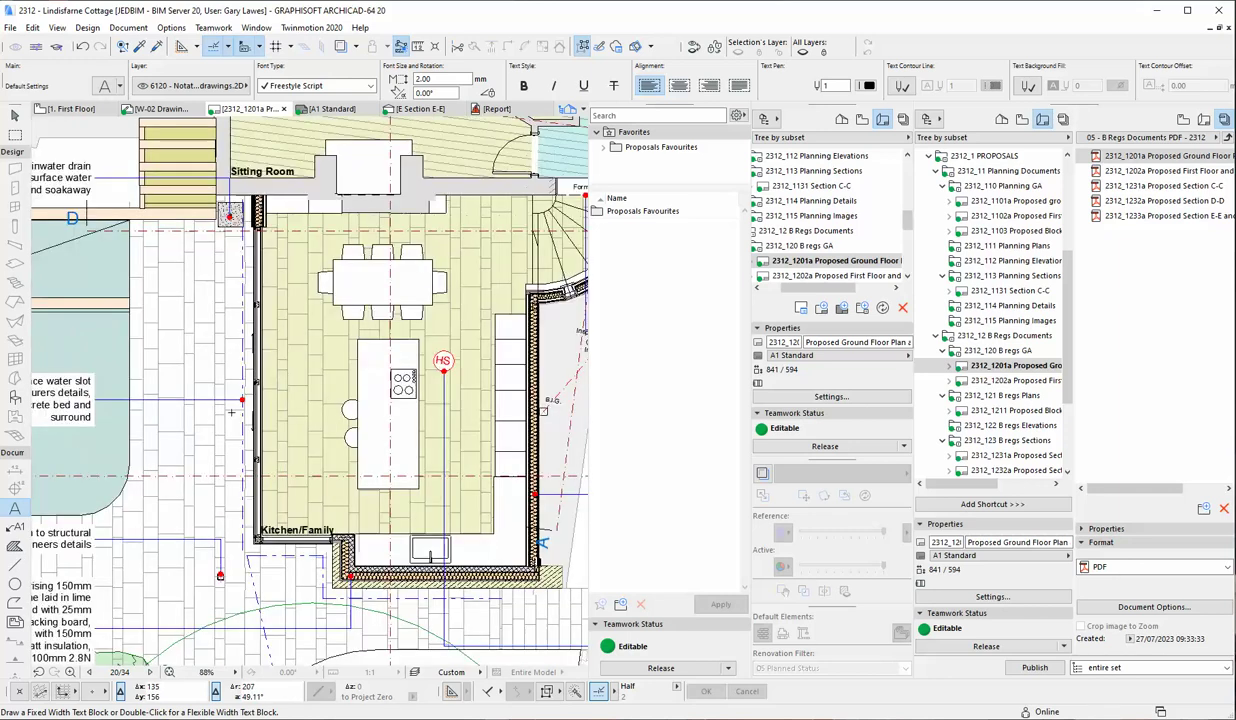
scroll(276, 430, down, 1)
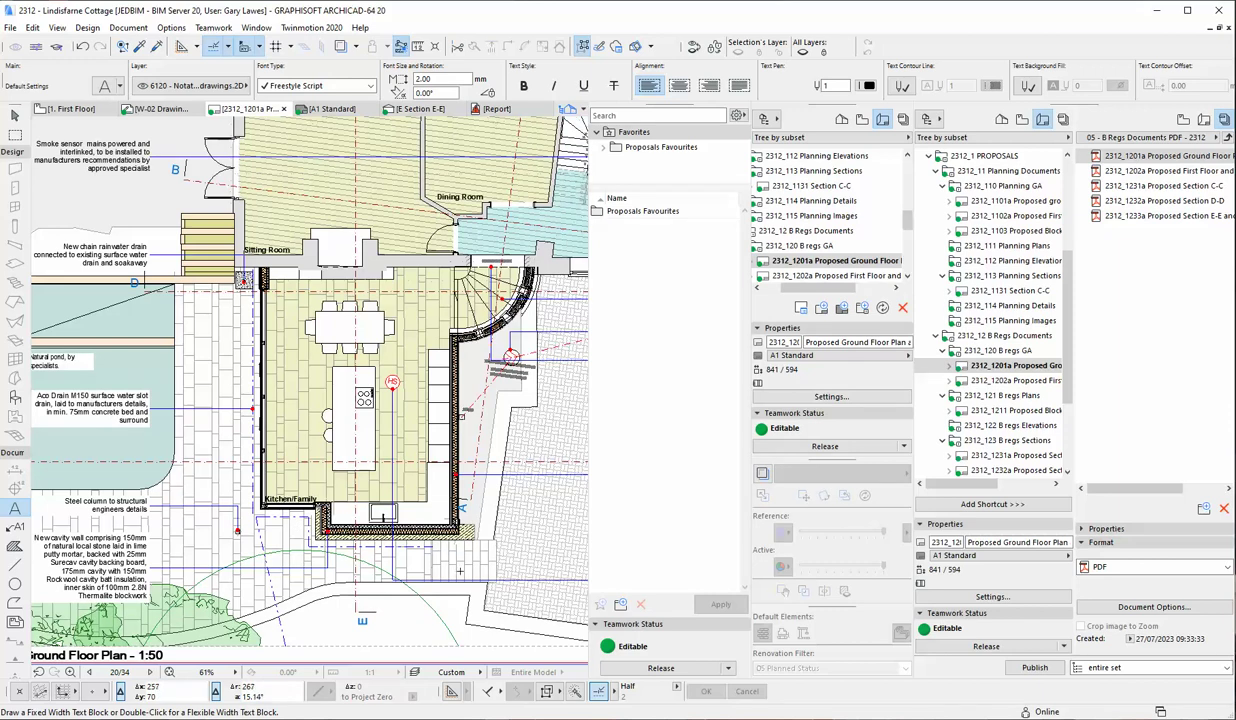
scroll(456, 571, up, 2)
scroll(128, 432, up, 1)
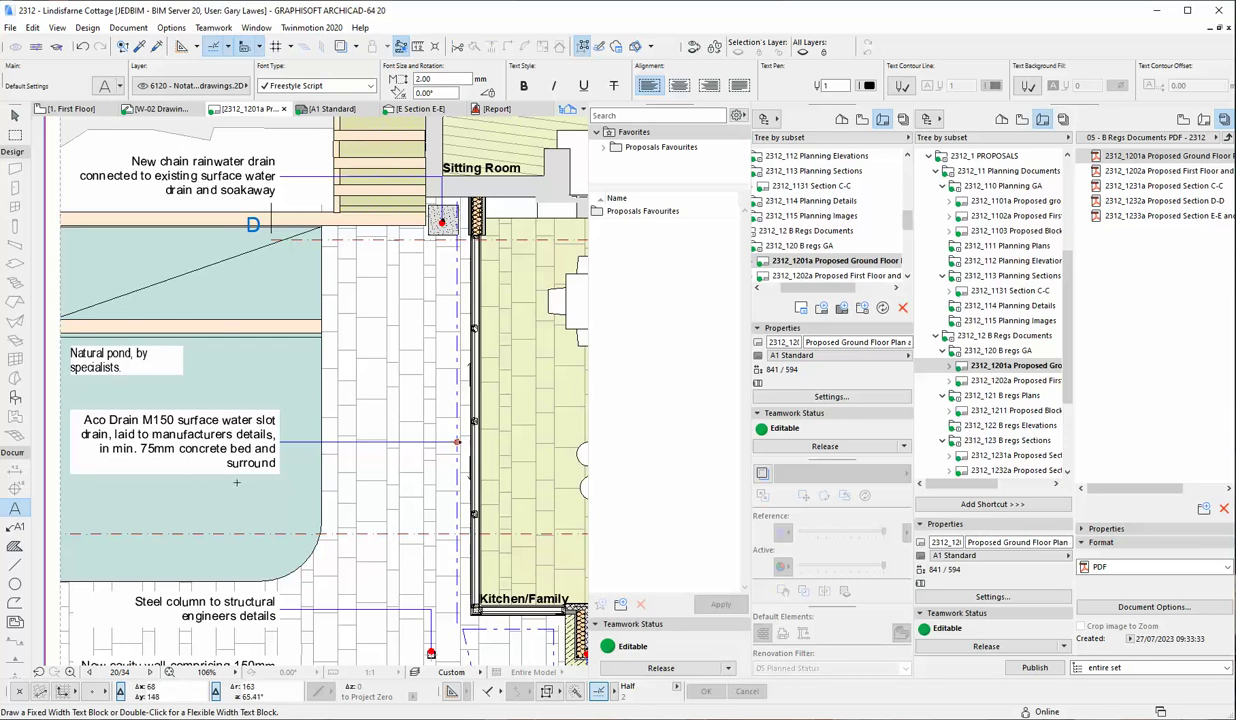
scroll(200, 416, down, 3)
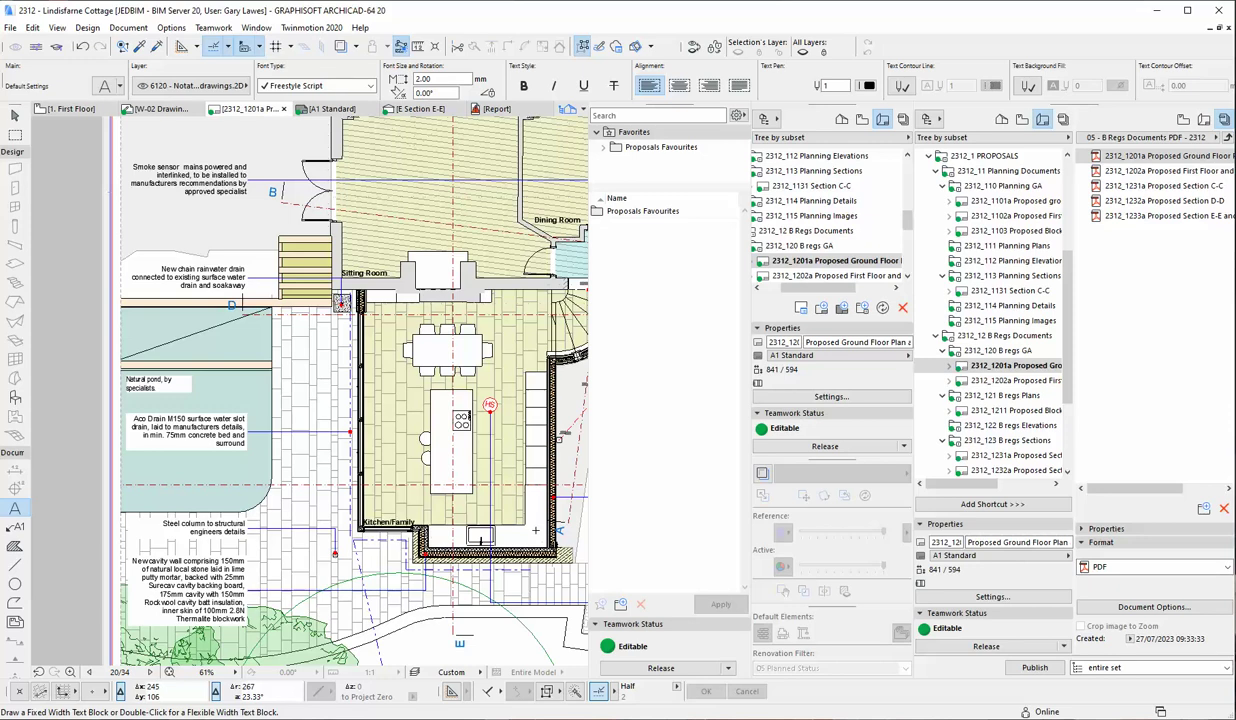
scroll(214, 256, down, 3)
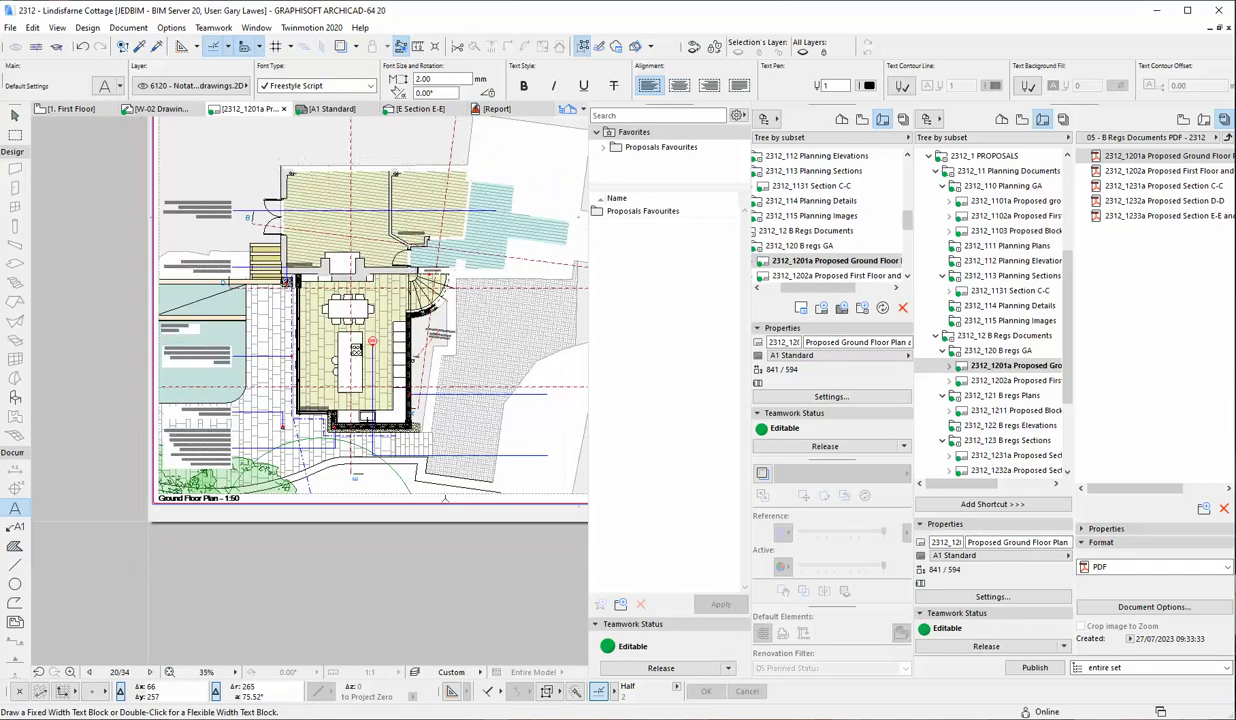
scroll(359, 460, up, 3)
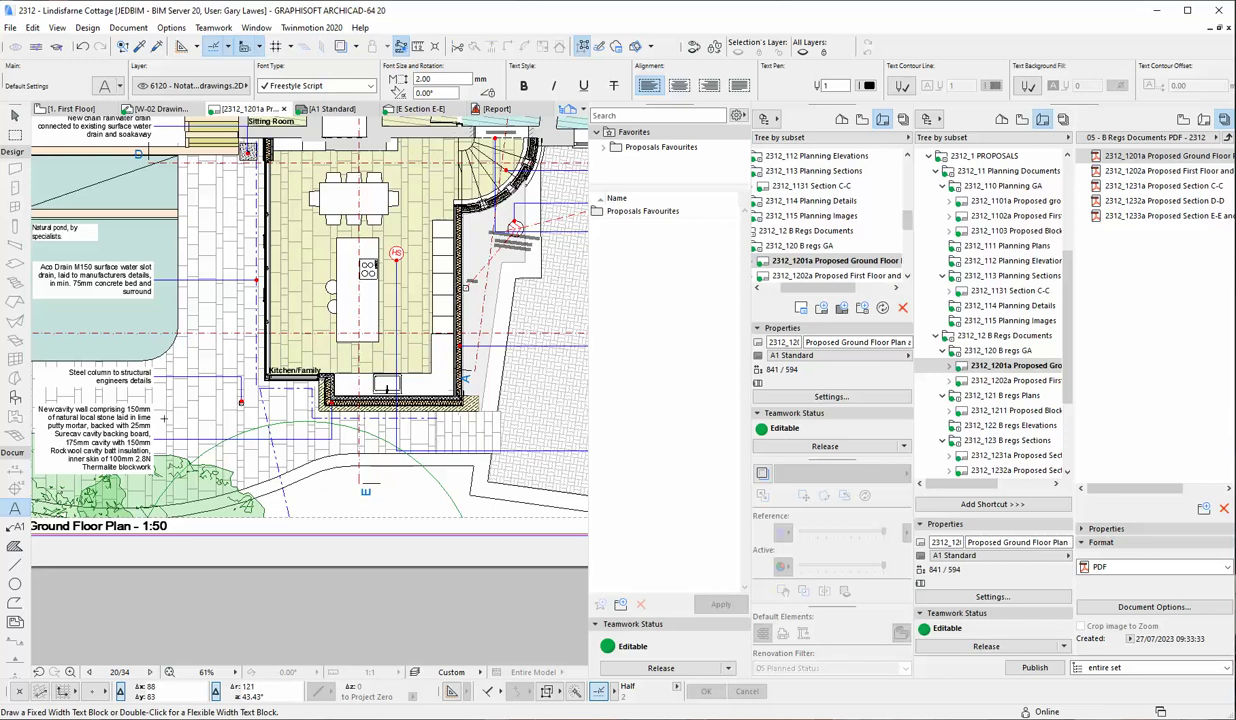
scroll(164, 424, down, 3)
scroll(158, 424, down, 3)
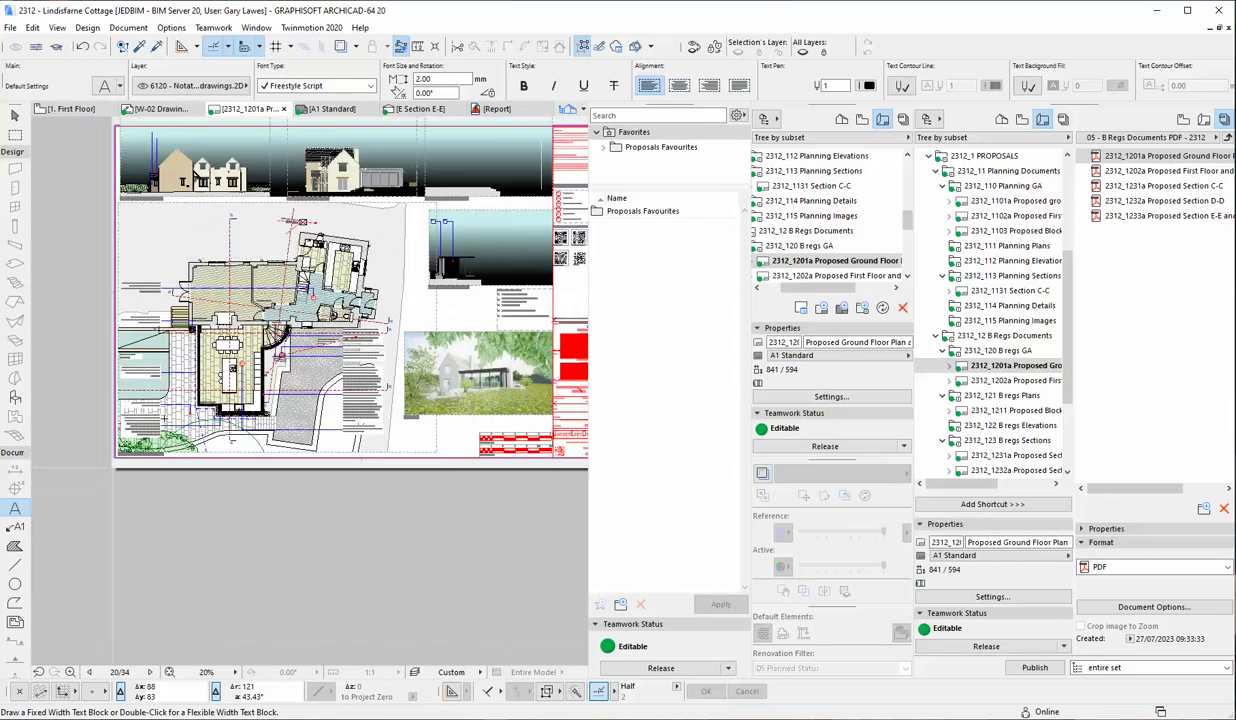
- Open the 2312_1231a Proposed Section C-C layout and examine the flat roof edge, rainwater chain, slot drain and slab details with their notes
double_click(1165, 186)
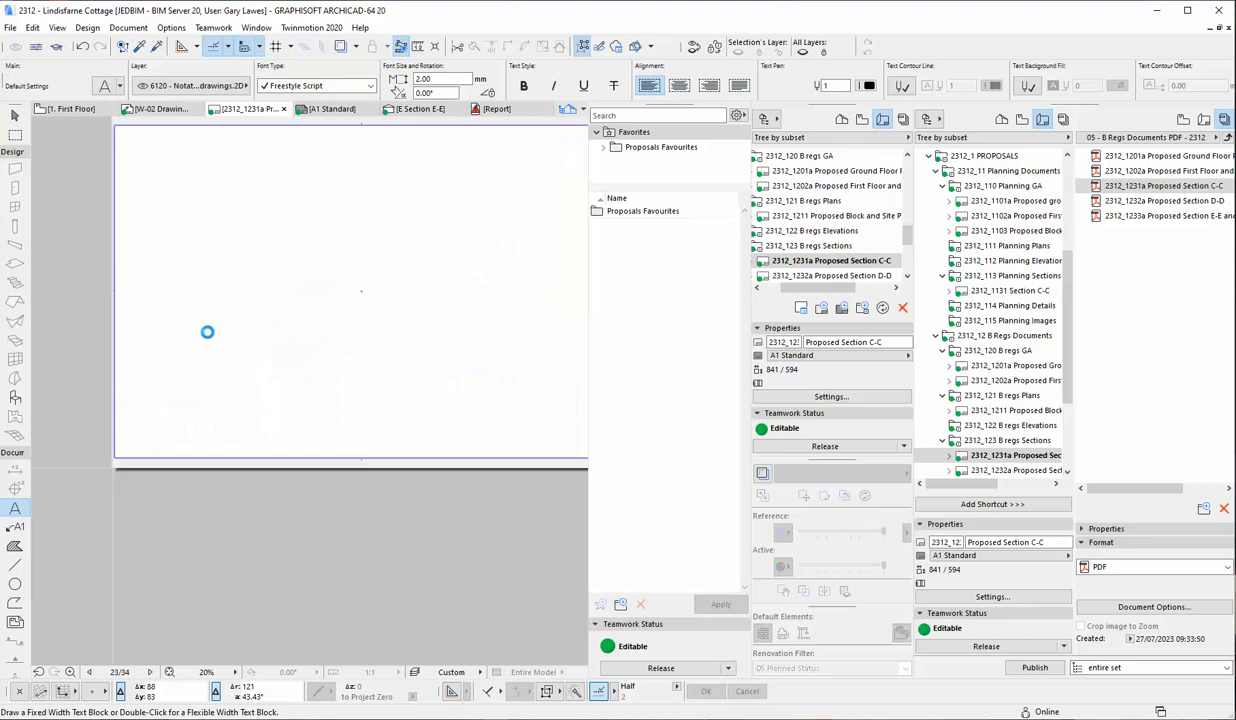
scroll(207, 332, up, 8)
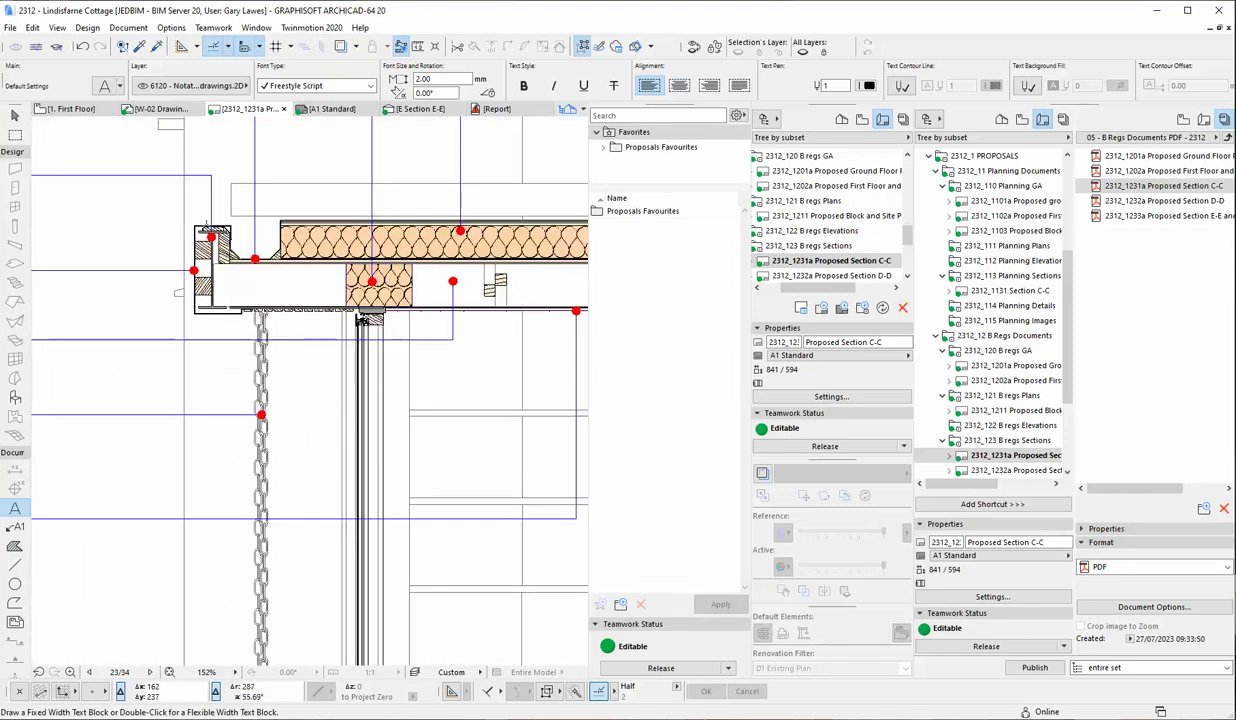
scroll(395, 366, down, 3)
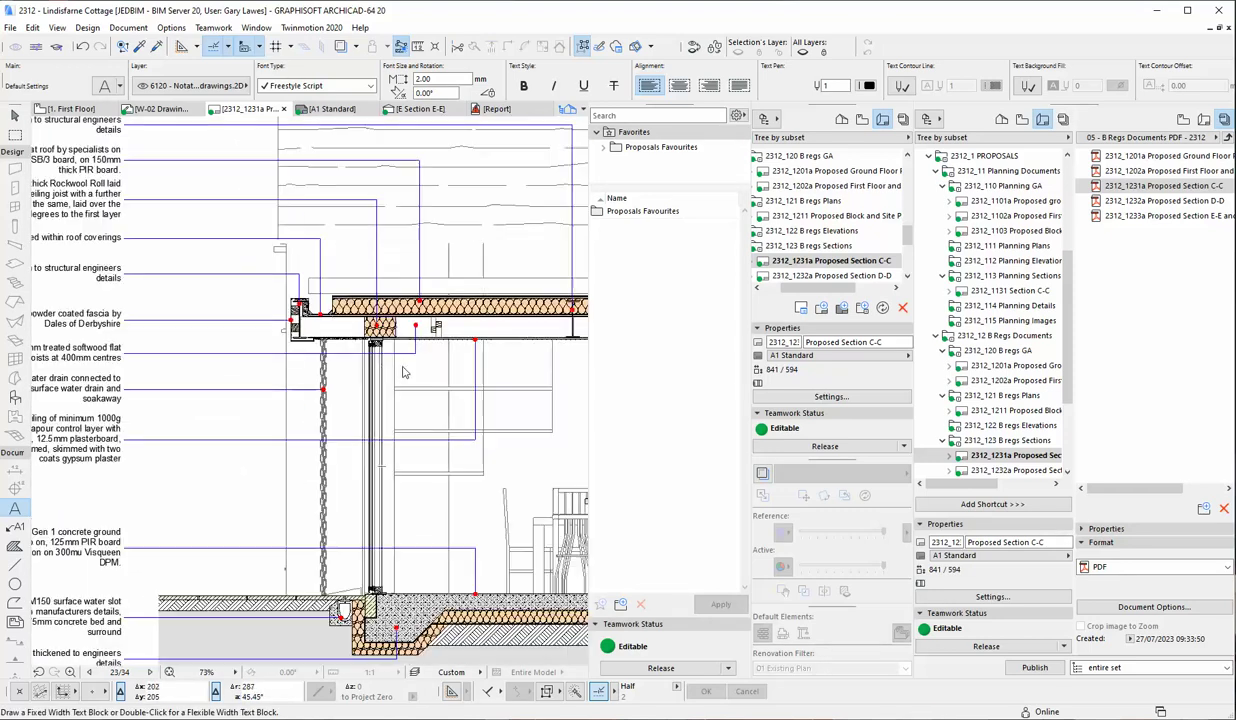
scroll(401, 366, down, 1)
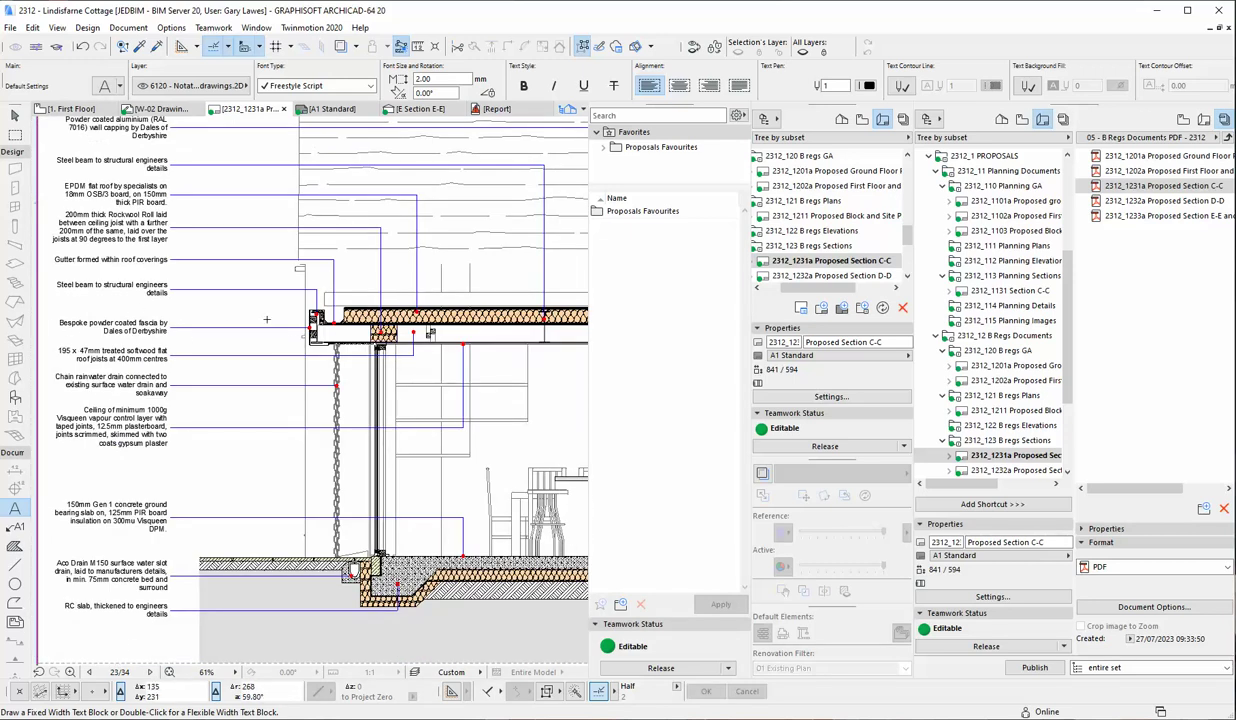
scroll(121, 564, up, 2)
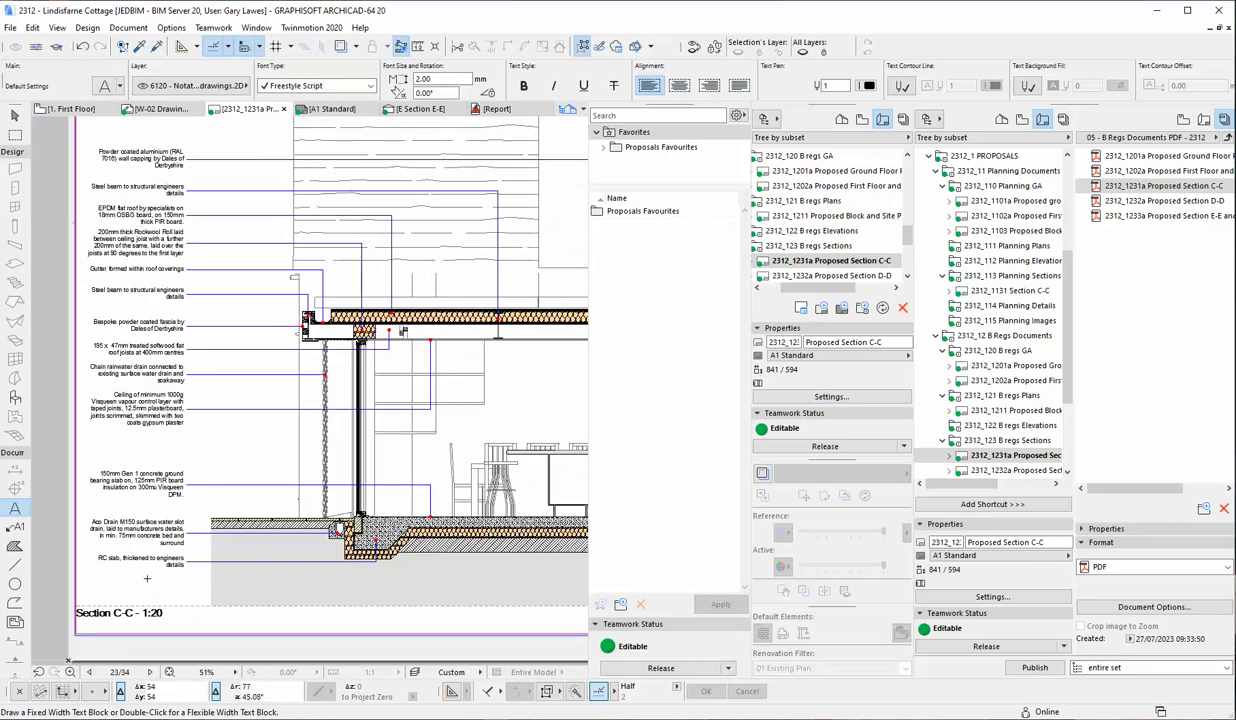
scroll(500, 533, up, 3)
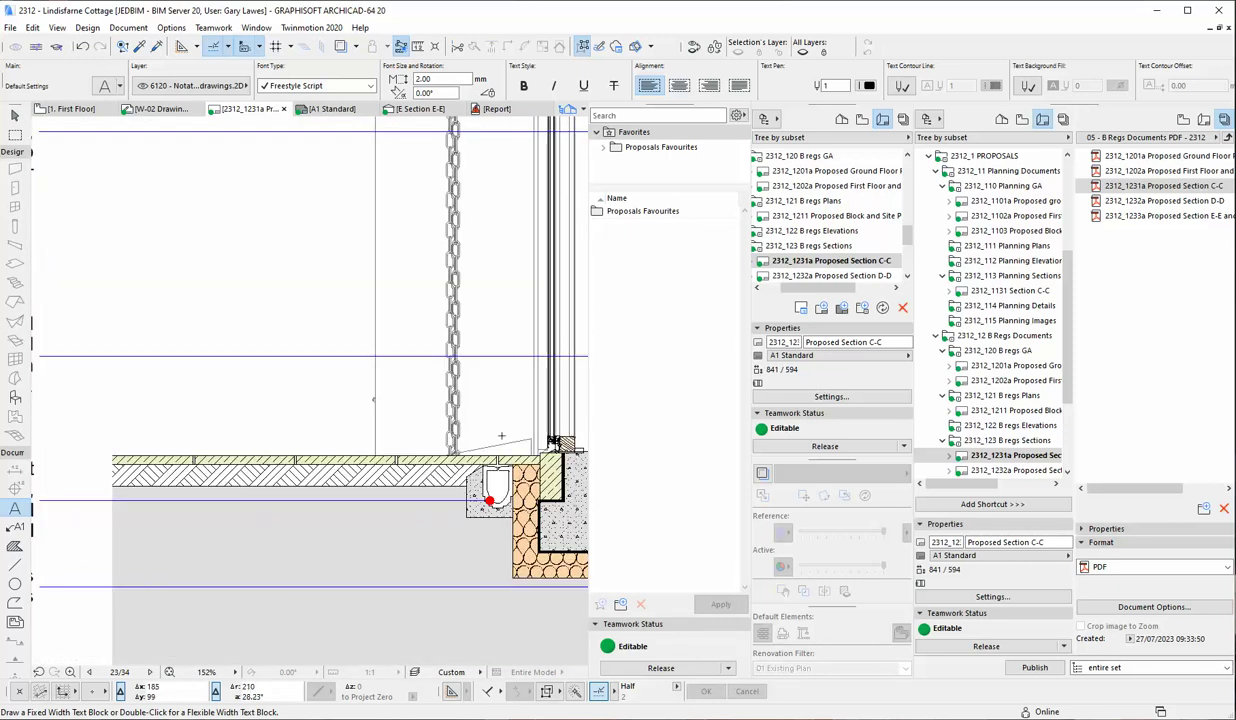
scroll(362, 508, down, 3)
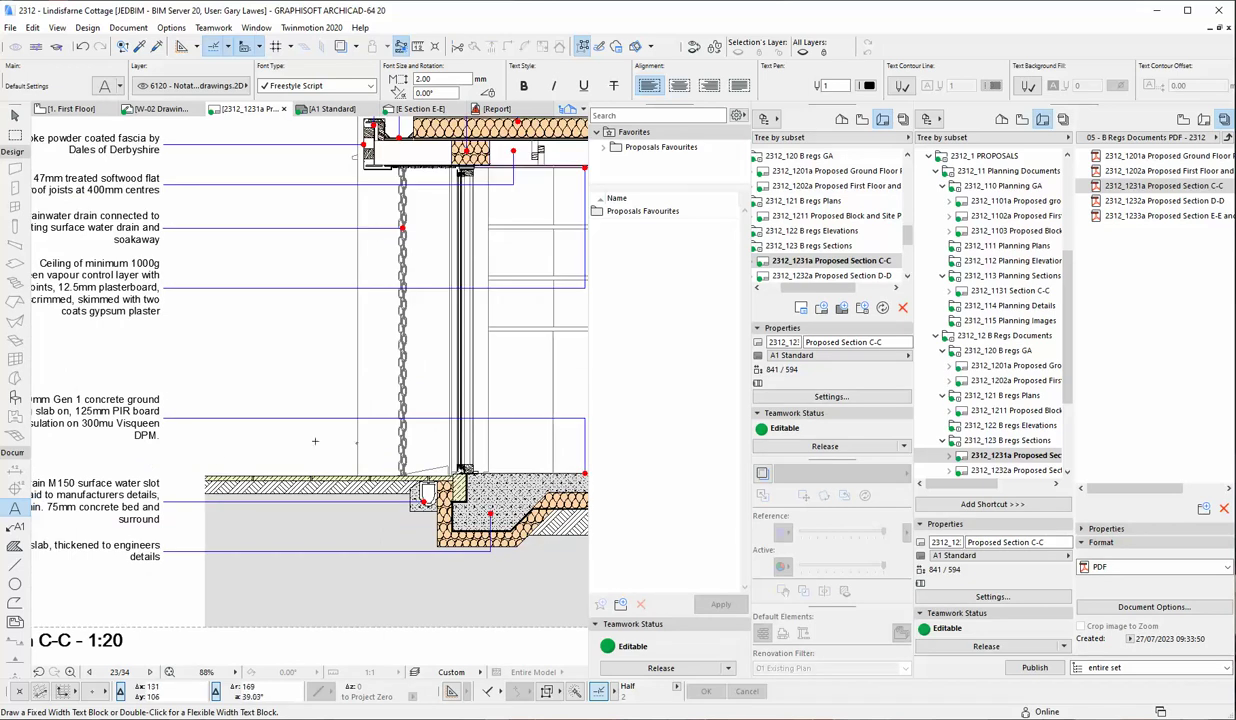
scroll(348, 266, down, 1)
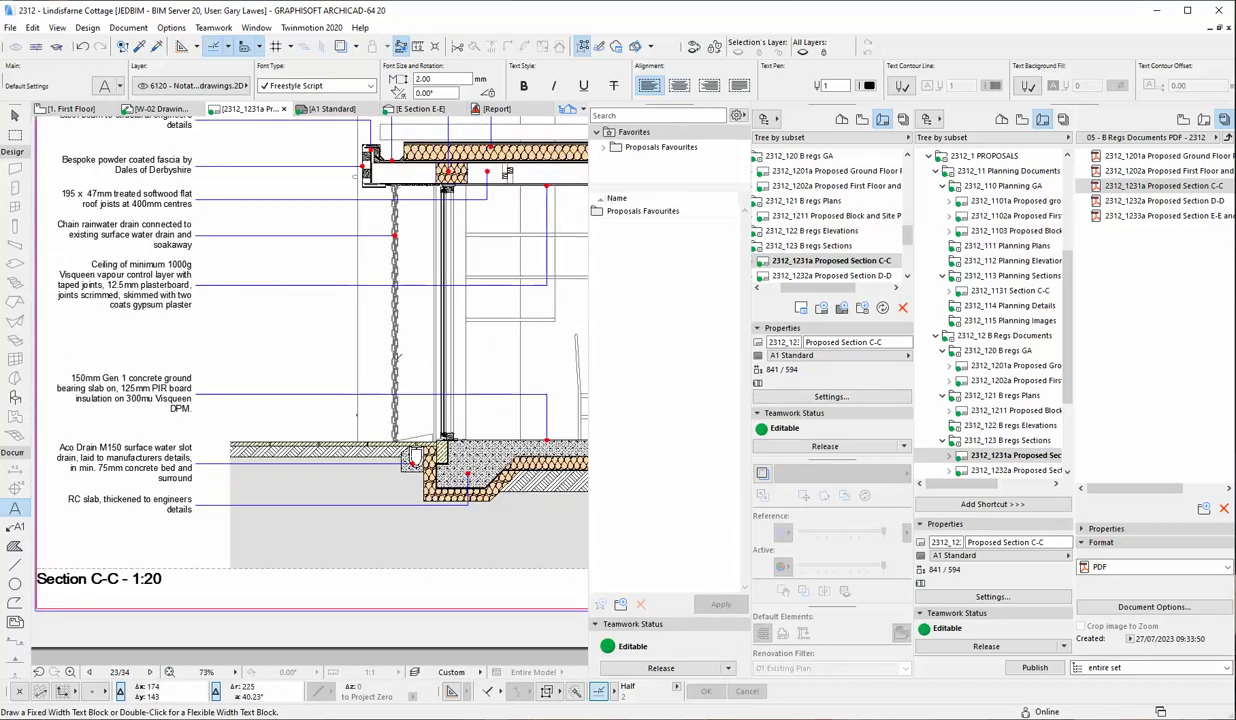
scroll(386, 145, up, 3)
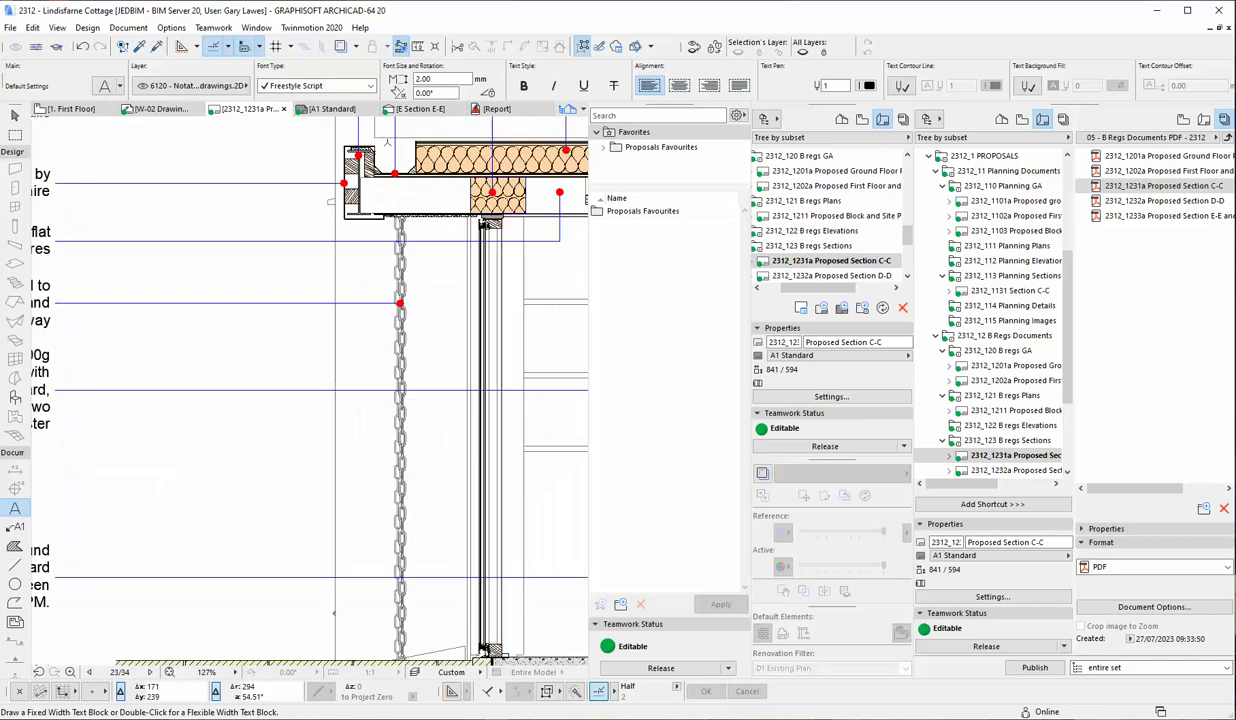
scroll(405, 324, down, 5)
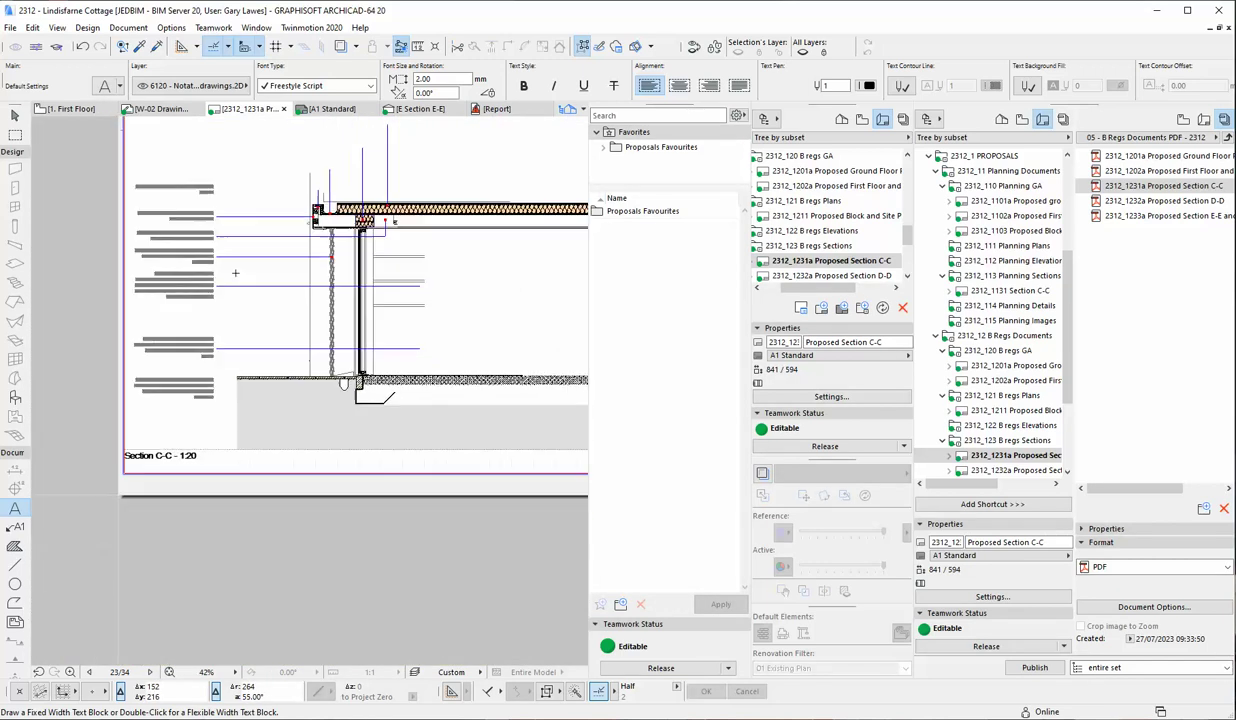
- Examine the timber-framed wall and vertical cladding on Section C-C, reading the wall build-up, base trim and stone walling notes
scroll(160, 395, down, 2)
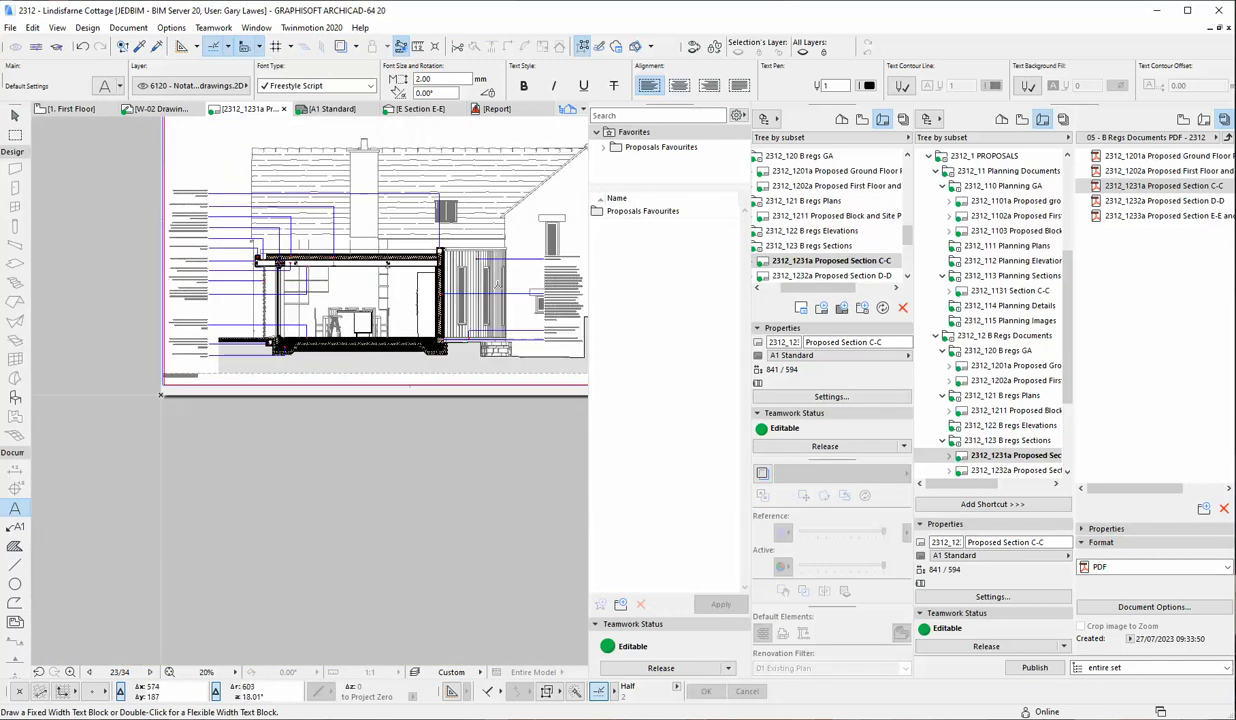
scroll(160, 395, up, 2)
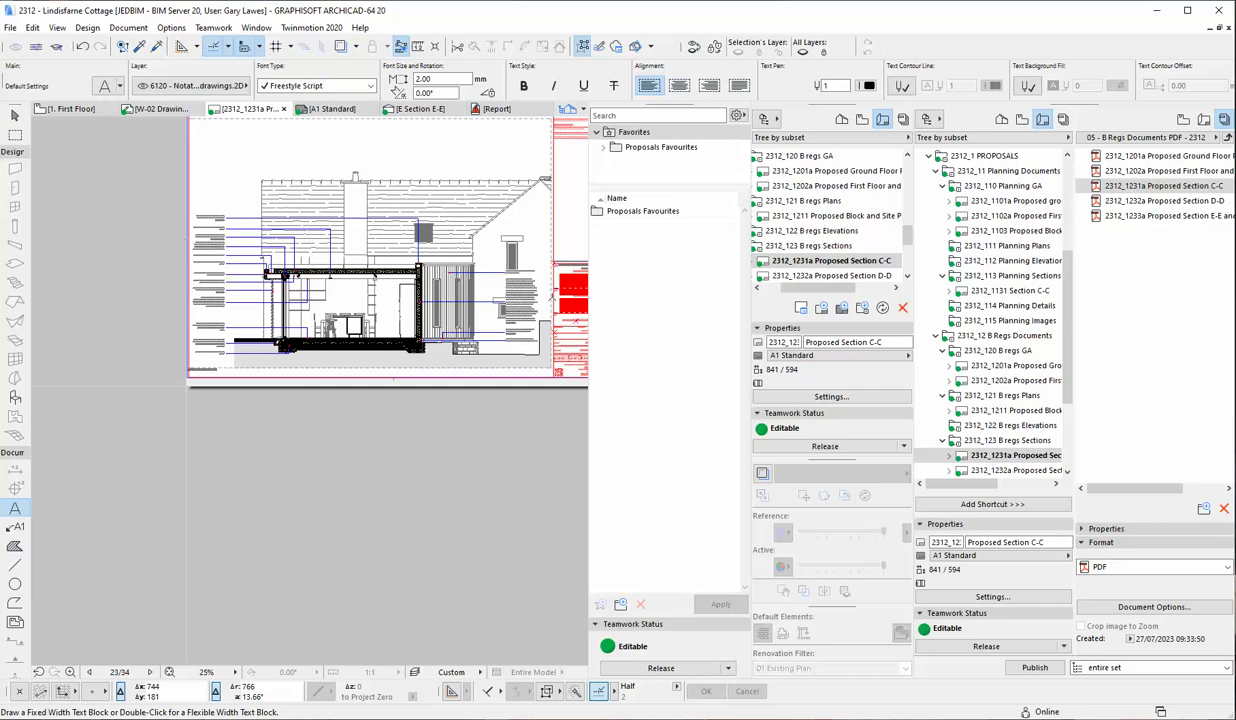
scroll(110, 244, up, 2)
scroll(205, 408, down, 1)
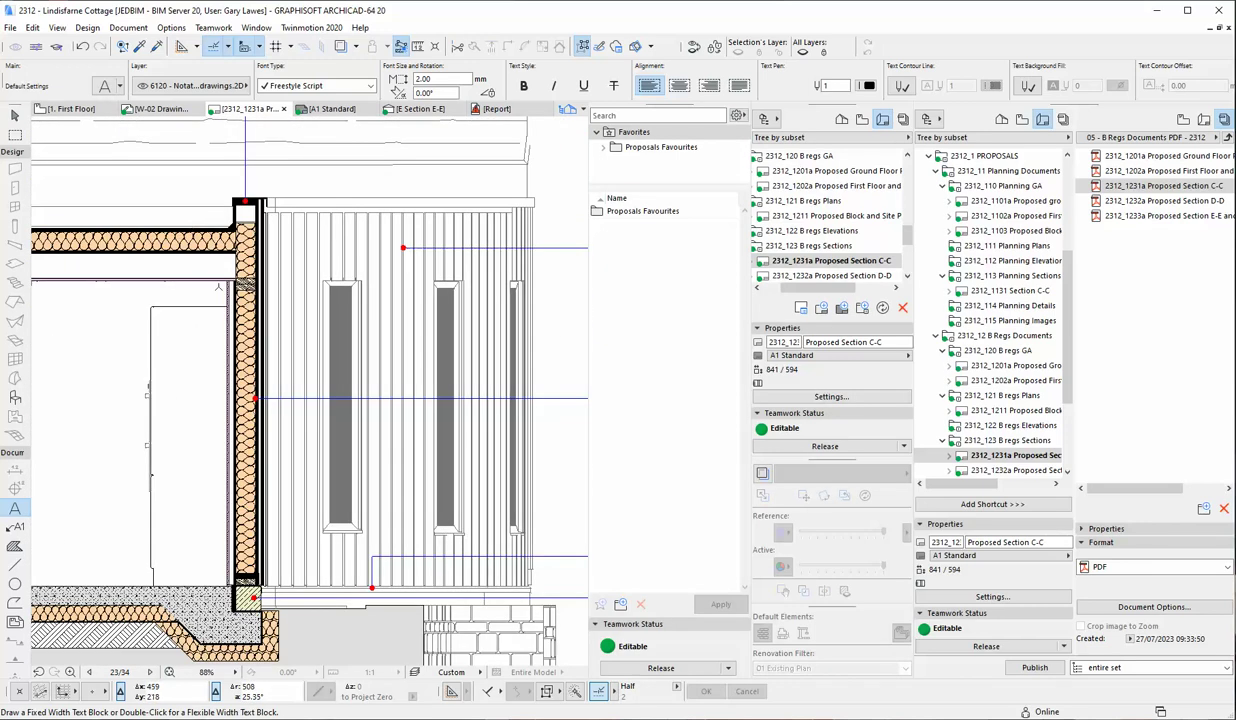
scroll(205, 408, down, 1)
scroll(205, 408, down, 1)
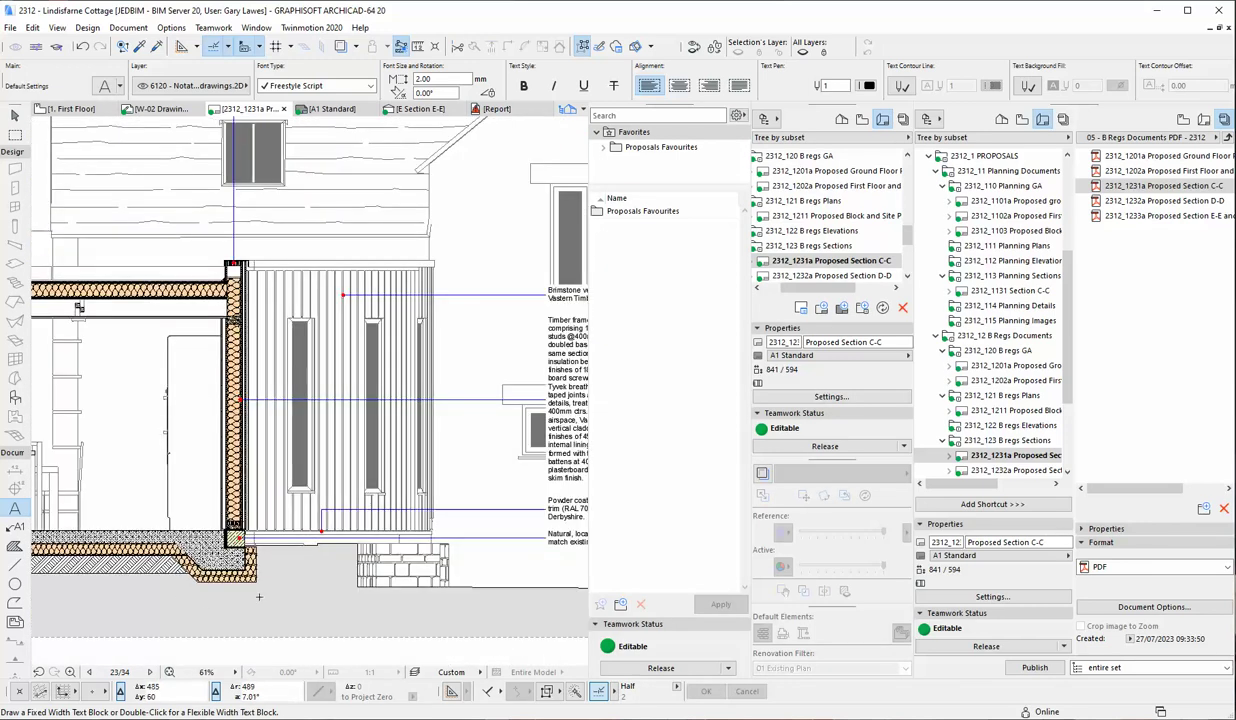
scroll(205, 408, down, 1)
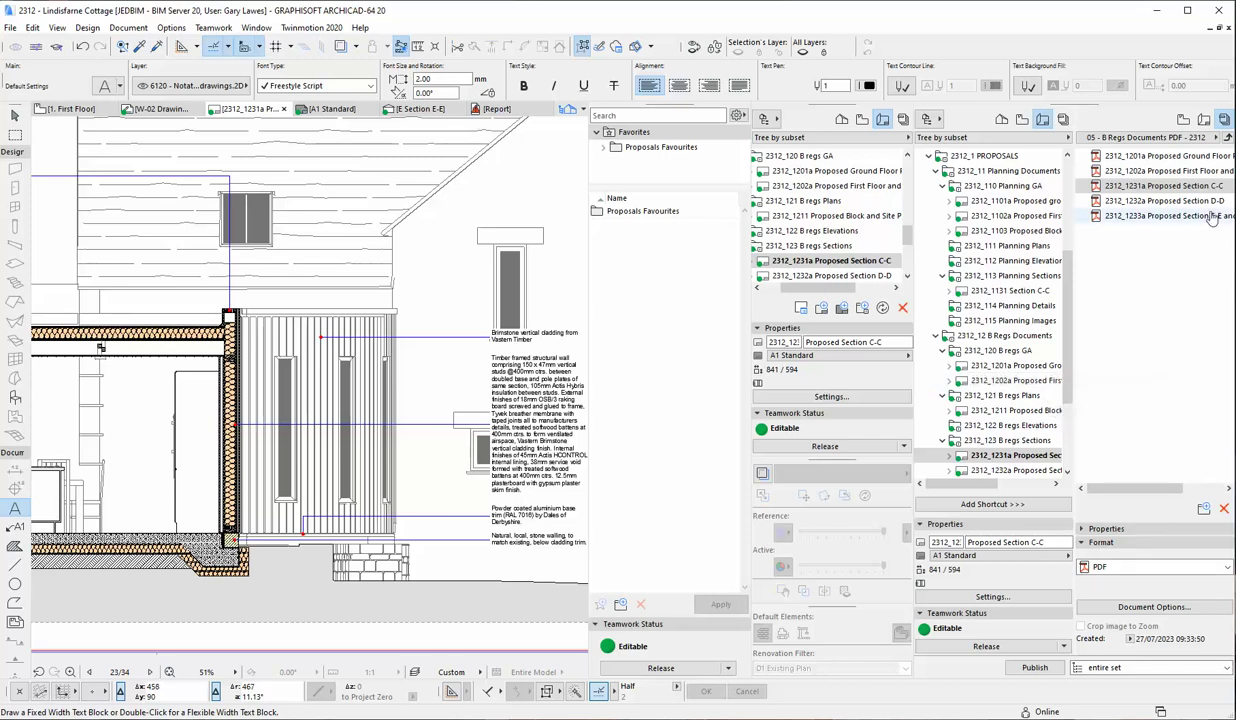
- Open the 2312_1232a Proposed Section D-D layout and examine the stepped floor slab, insulation and wall base construction
double_click(1163, 201)
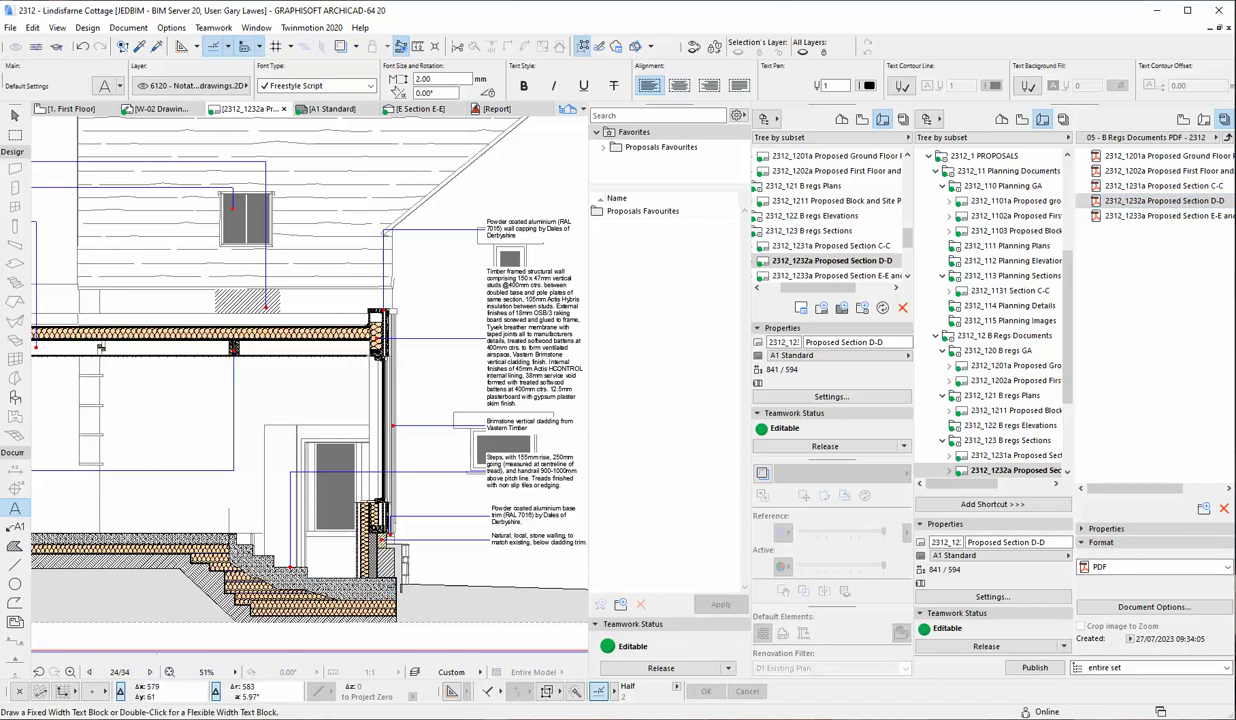
scroll(462, 562, down, 3)
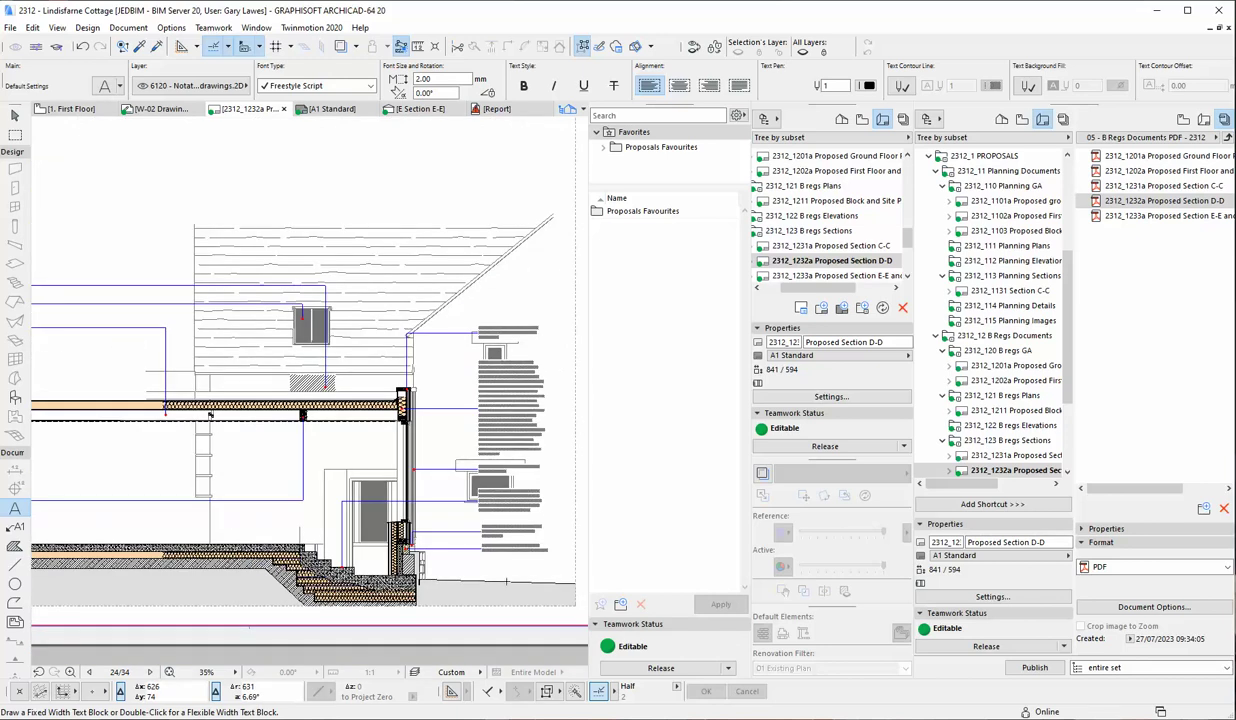
scroll(405, 570, up, 10)
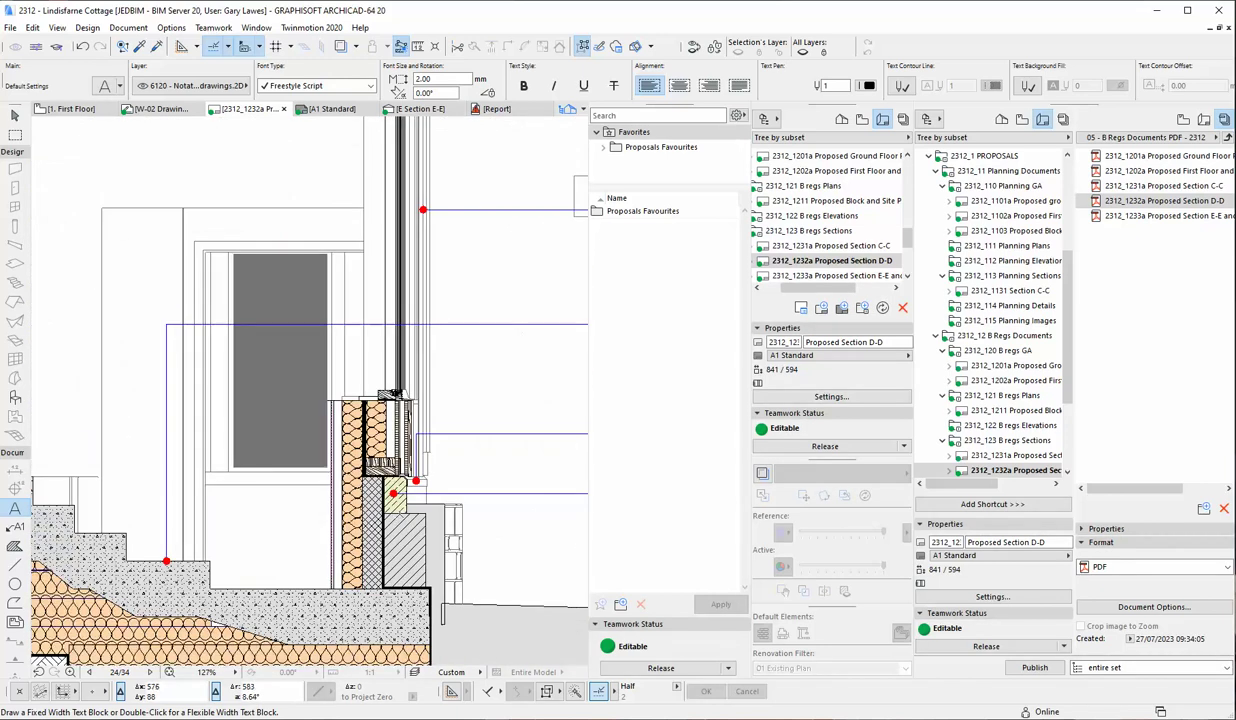
scroll(565, 625, down, 3)
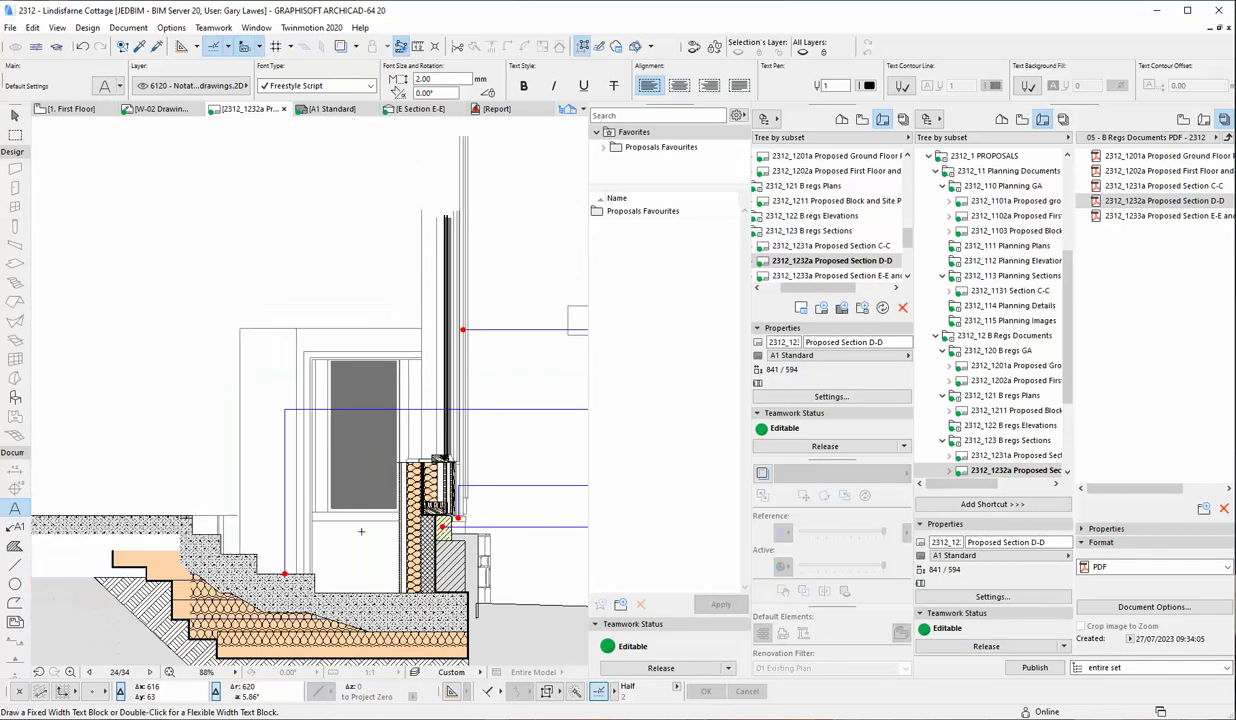
scroll(493, 555, down, 5)
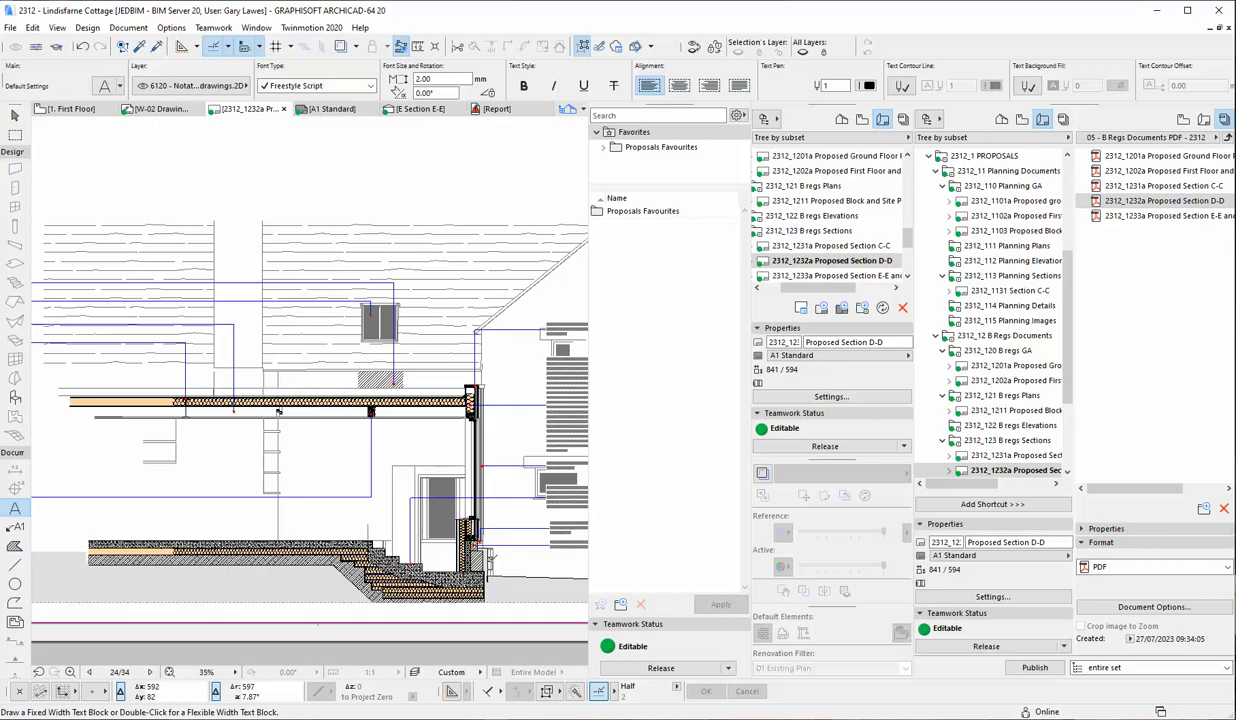
scroll(555, 569, down, 1)
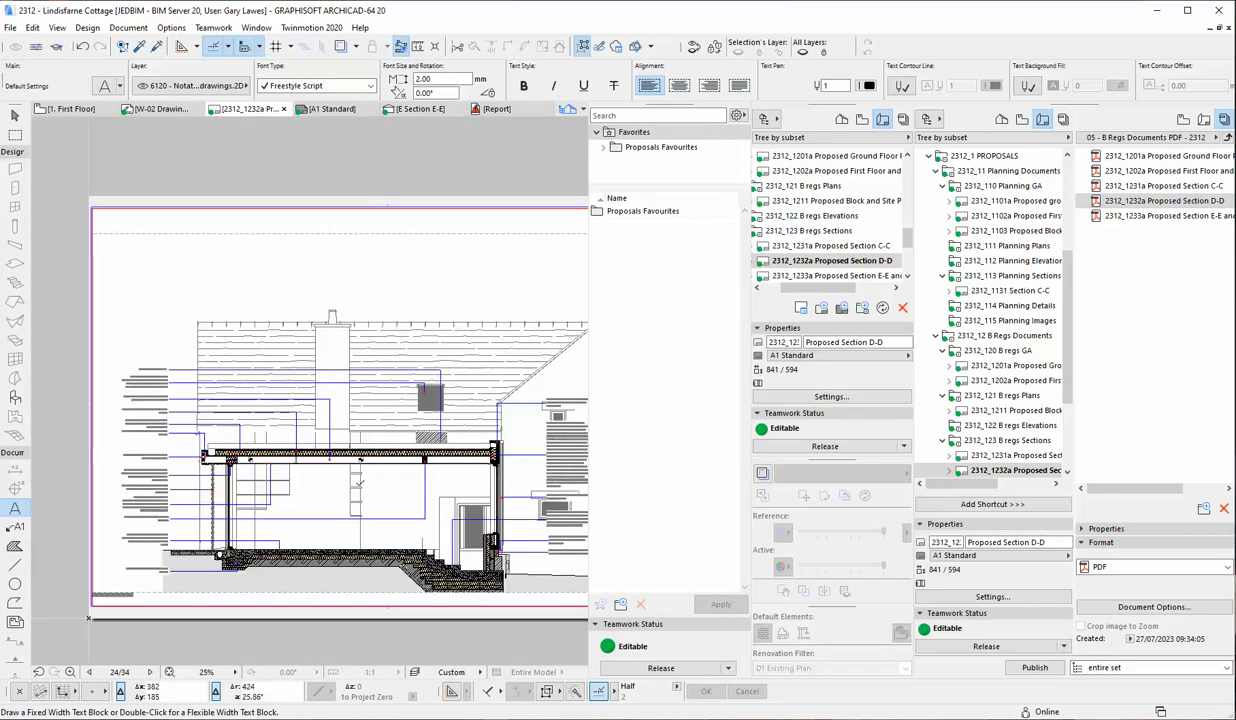
- Examine the existing window, rooflight and roof notes on Section D-D, and check the extent of the section drawing on the sheet
scroll(452, 424, up, 6)
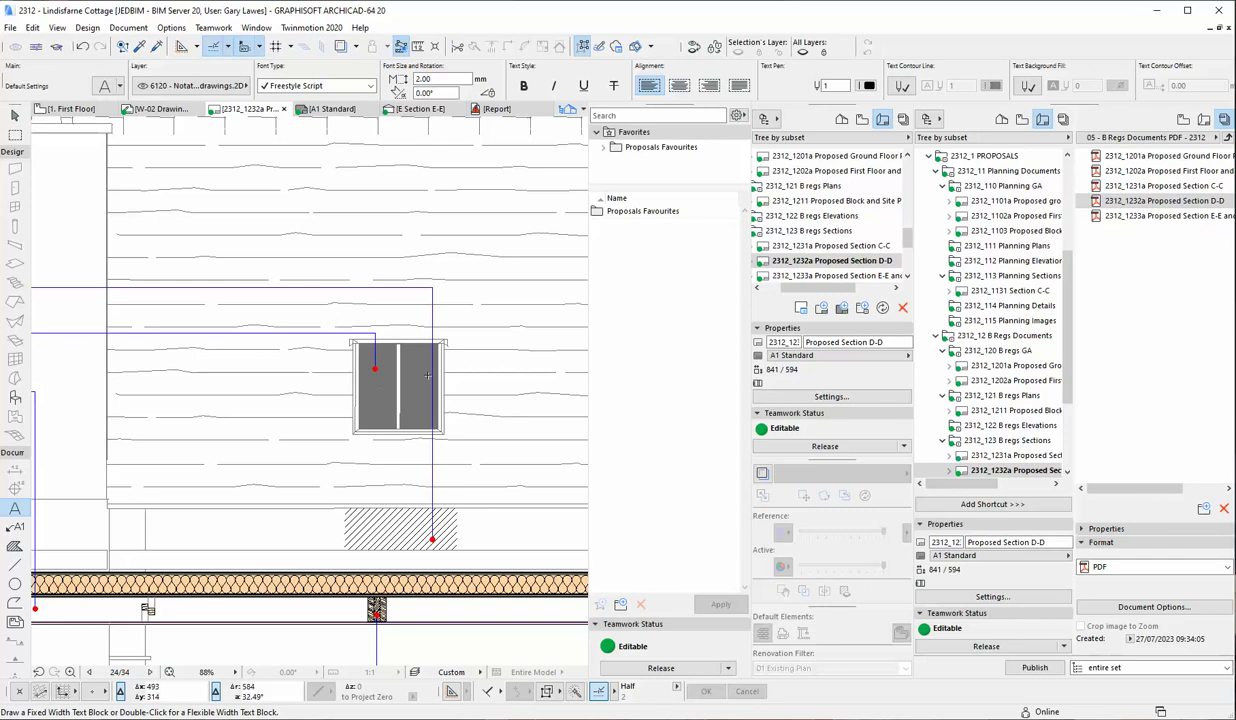
scroll(510, 418, down, 2)
scroll(510, 418, down, 2)
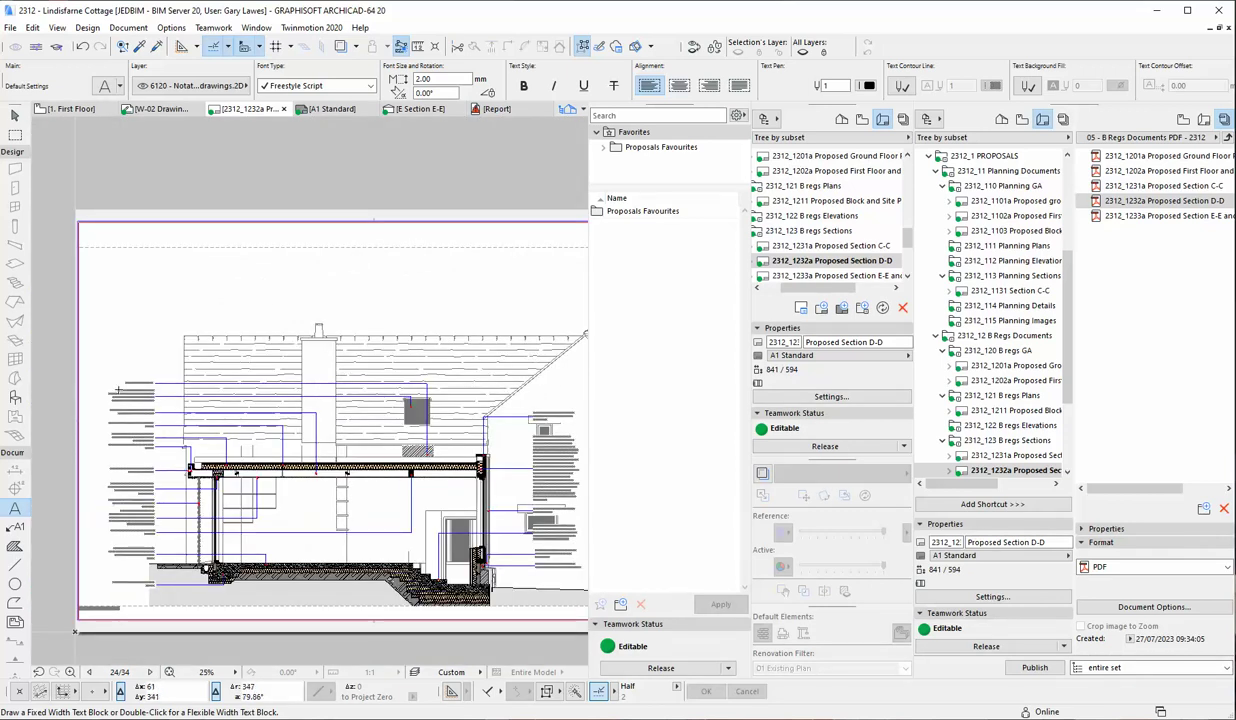
scroll(118, 390, up, 3)
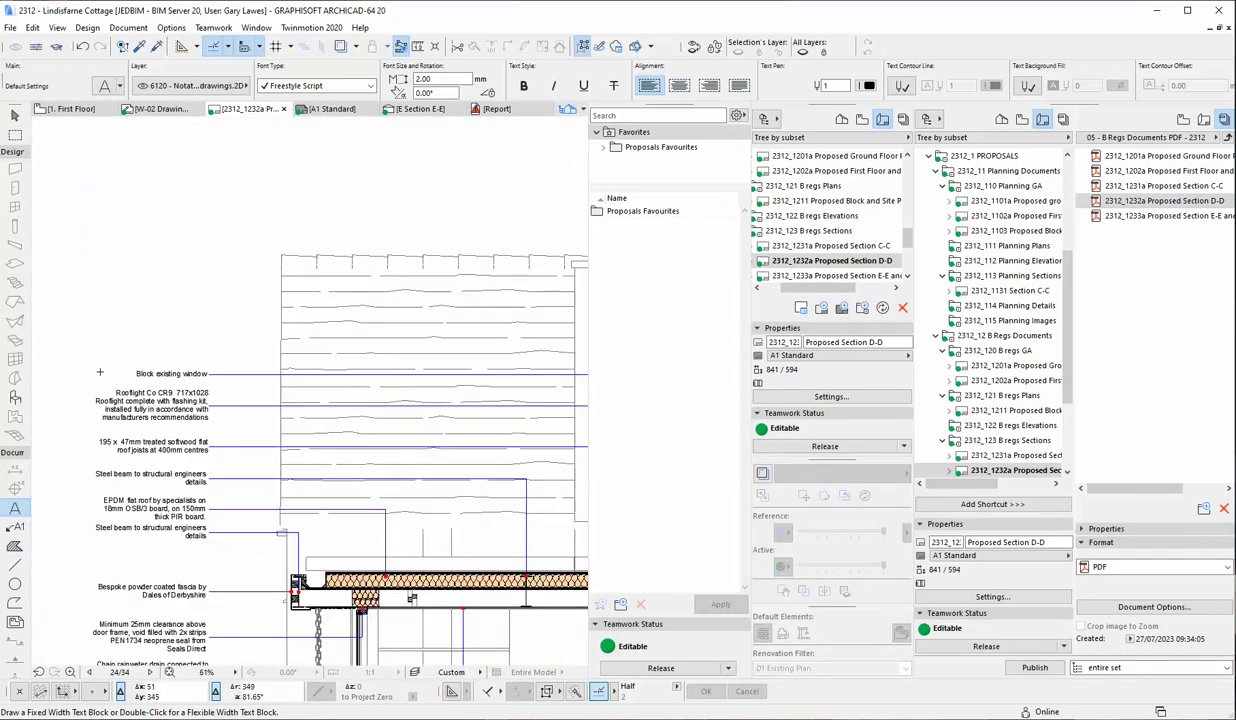
scroll(111, 346, down, 2)
scroll(111, 346, down, 2)
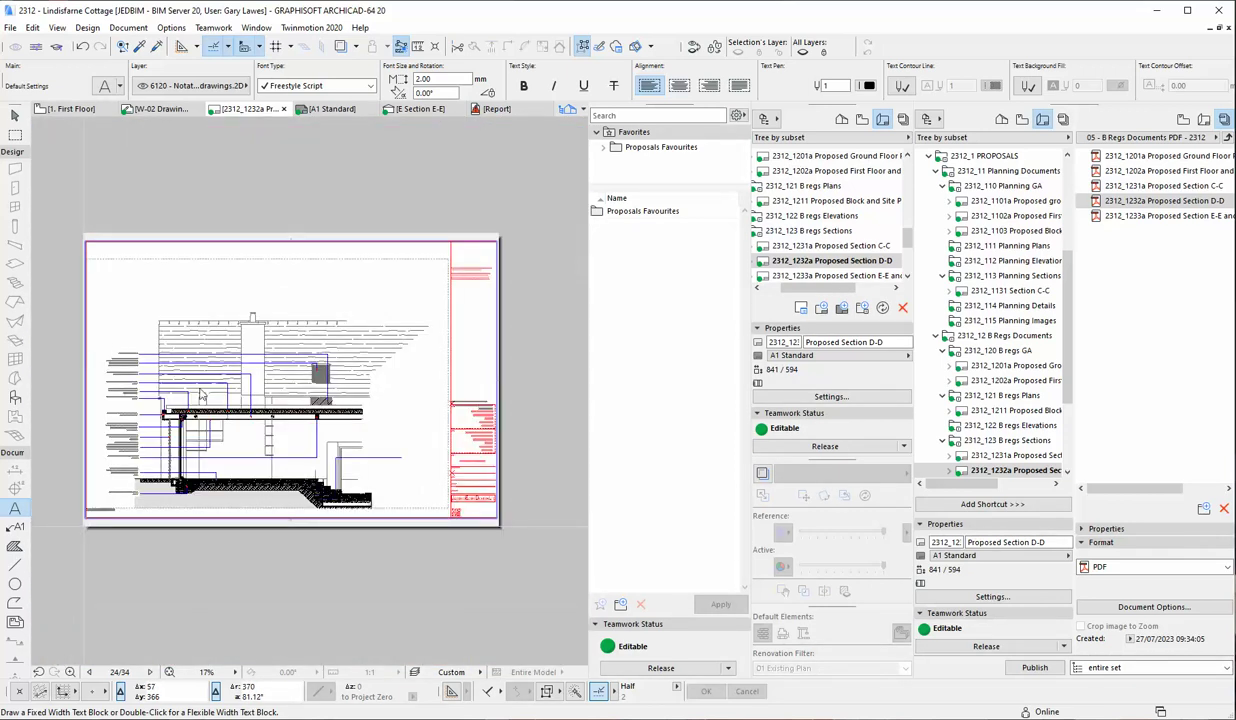
shift+click(432, 293)
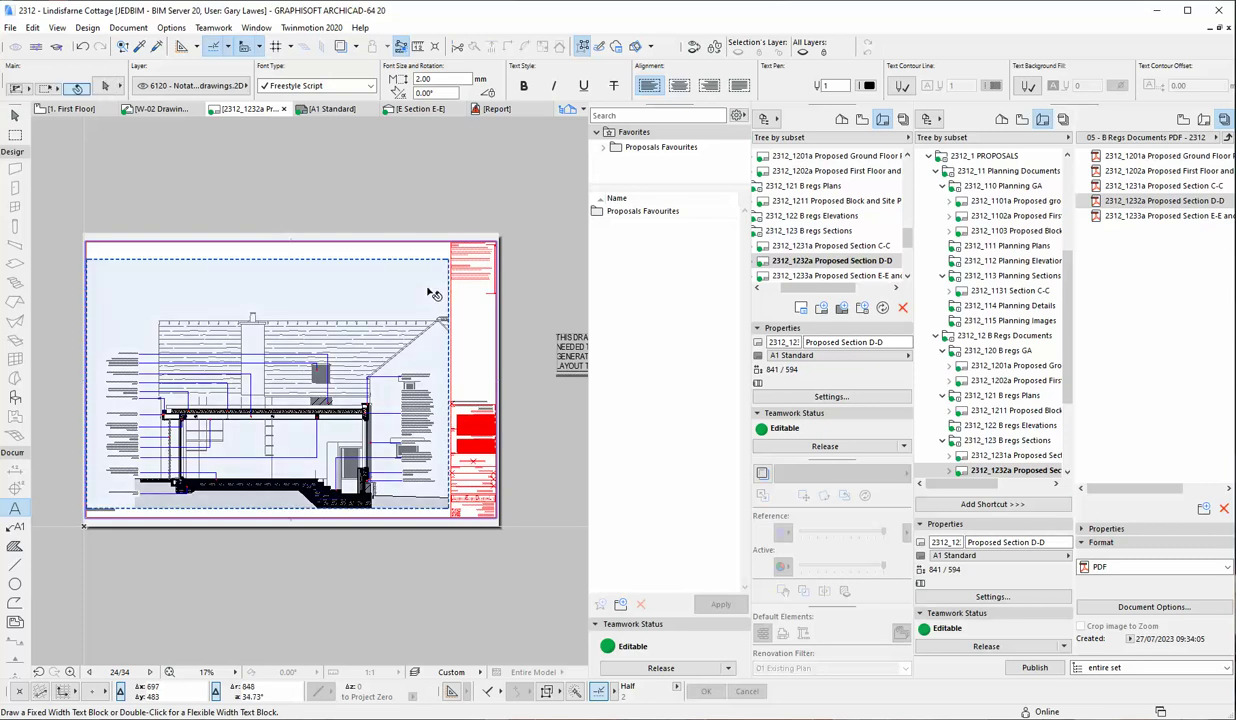
shift+click(432, 293)
key(Escape)
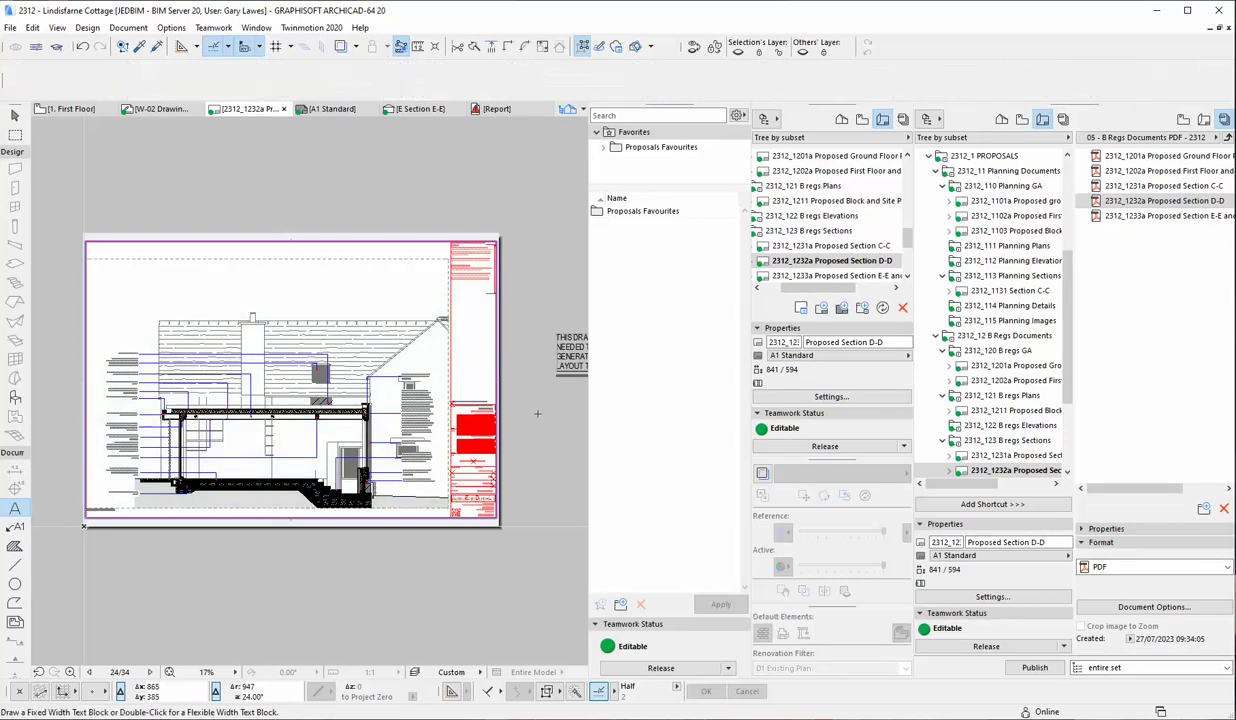
- Open the 2312_1233a Proposed Section E-E and Notes layout and read the foundation, ventilation and drainage specification columns and the section's construction notes
double_click(1195, 216)
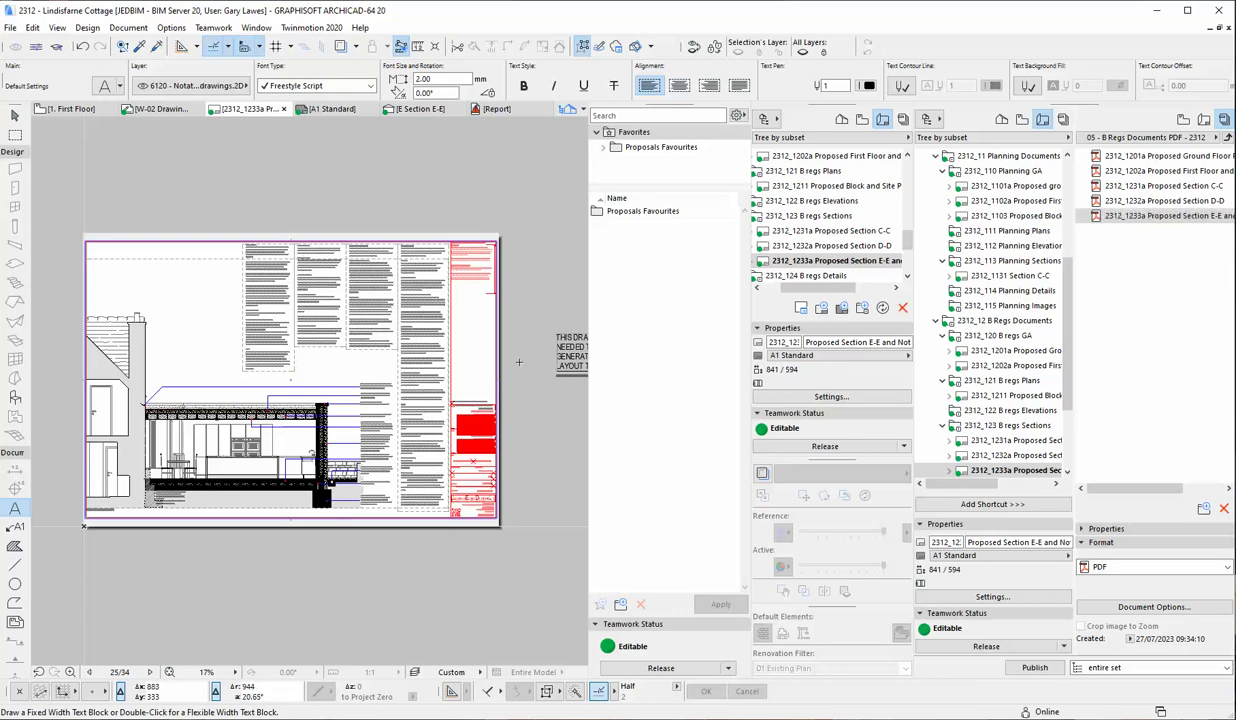
scroll(250, 245, up, 5)
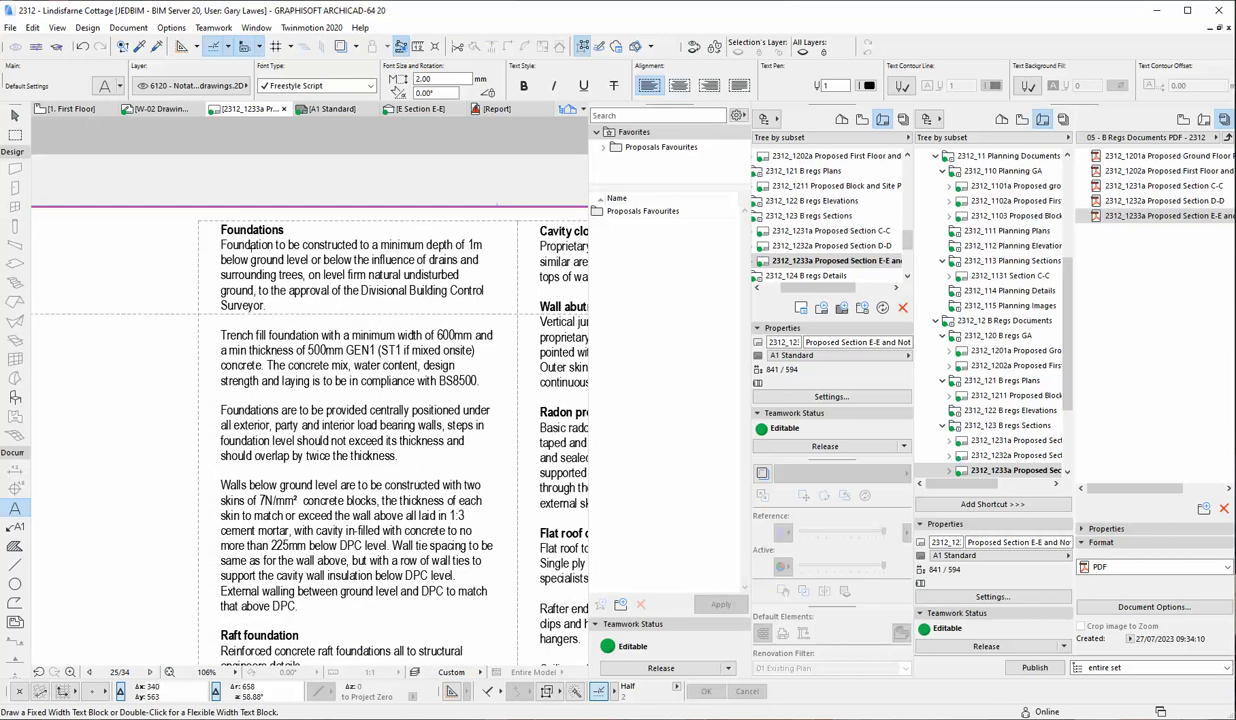
scroll(199, 333, down, 3)
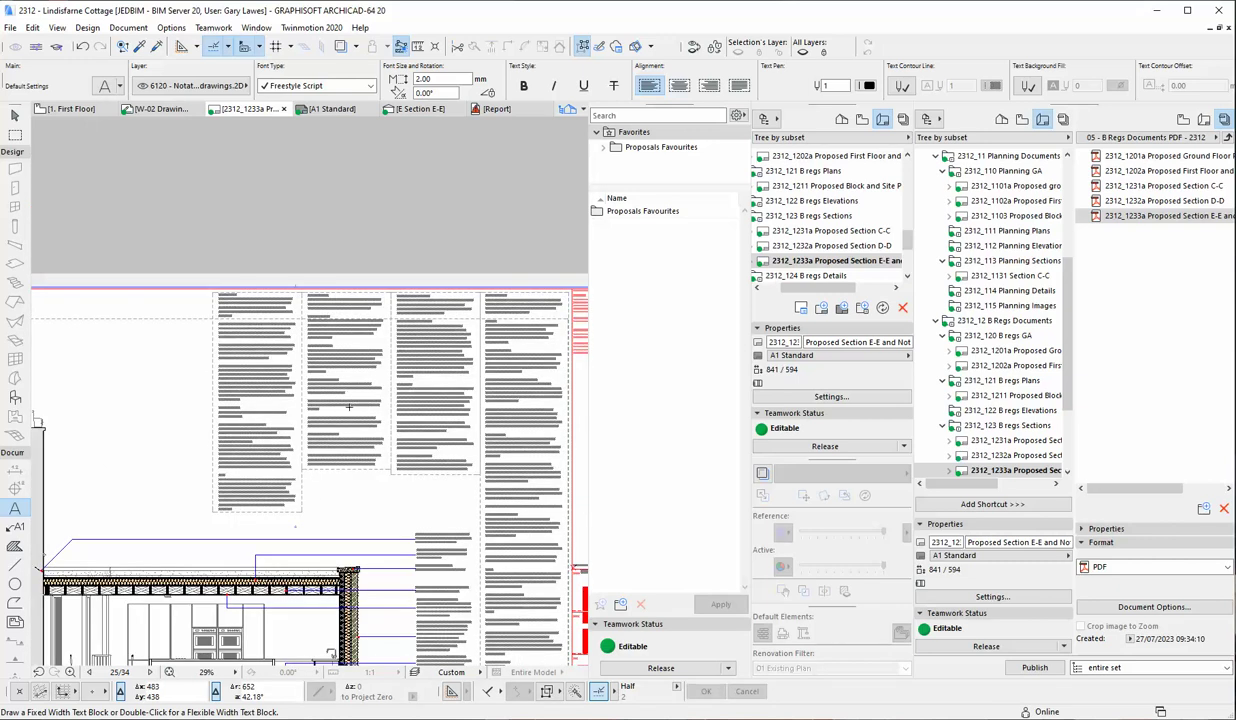
scroll(287, 306, down, 1)
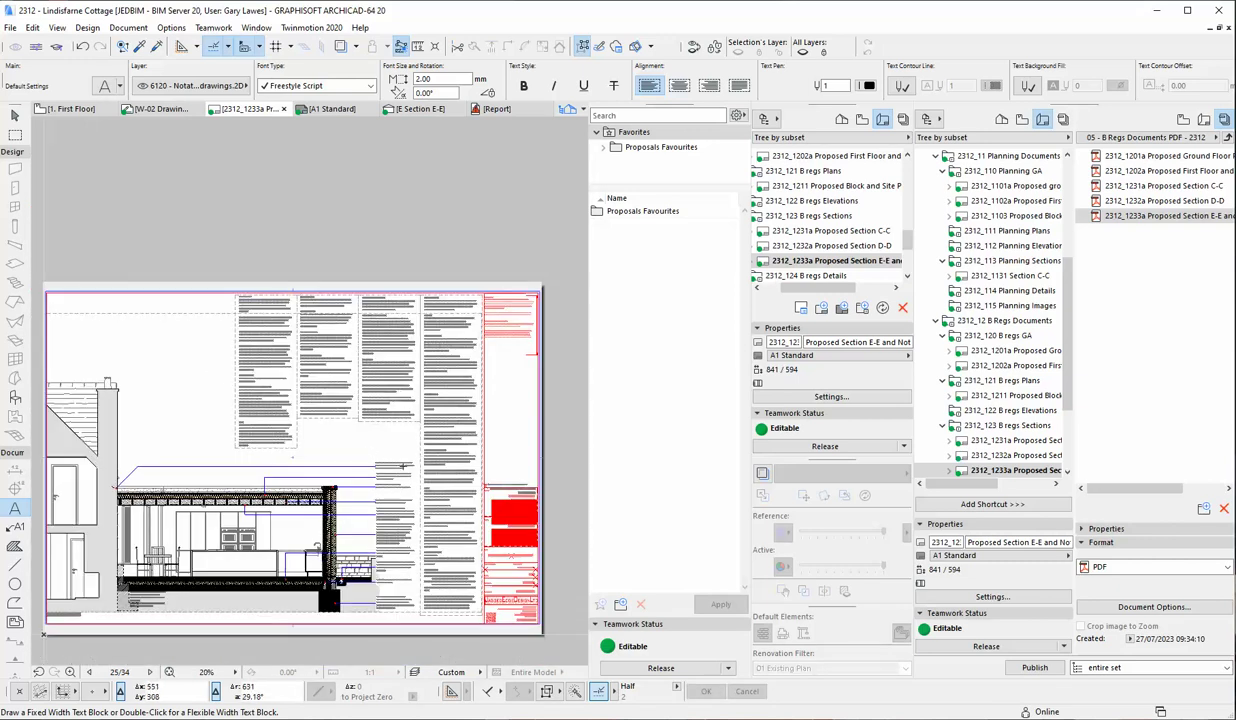
scroll(395, 468, up, 4)
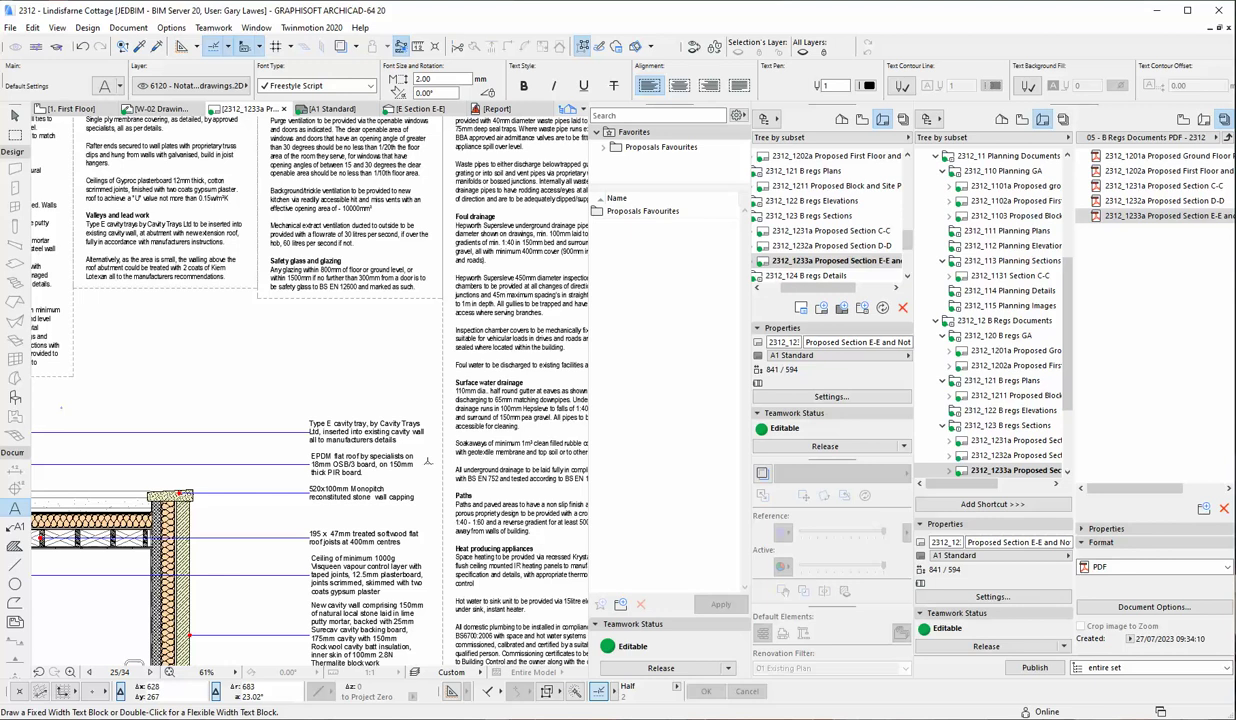
- Select the B Regs Notes drawing containing the drainage, paths and heating notes, and examine its extent on the sheet
click(450, 373)
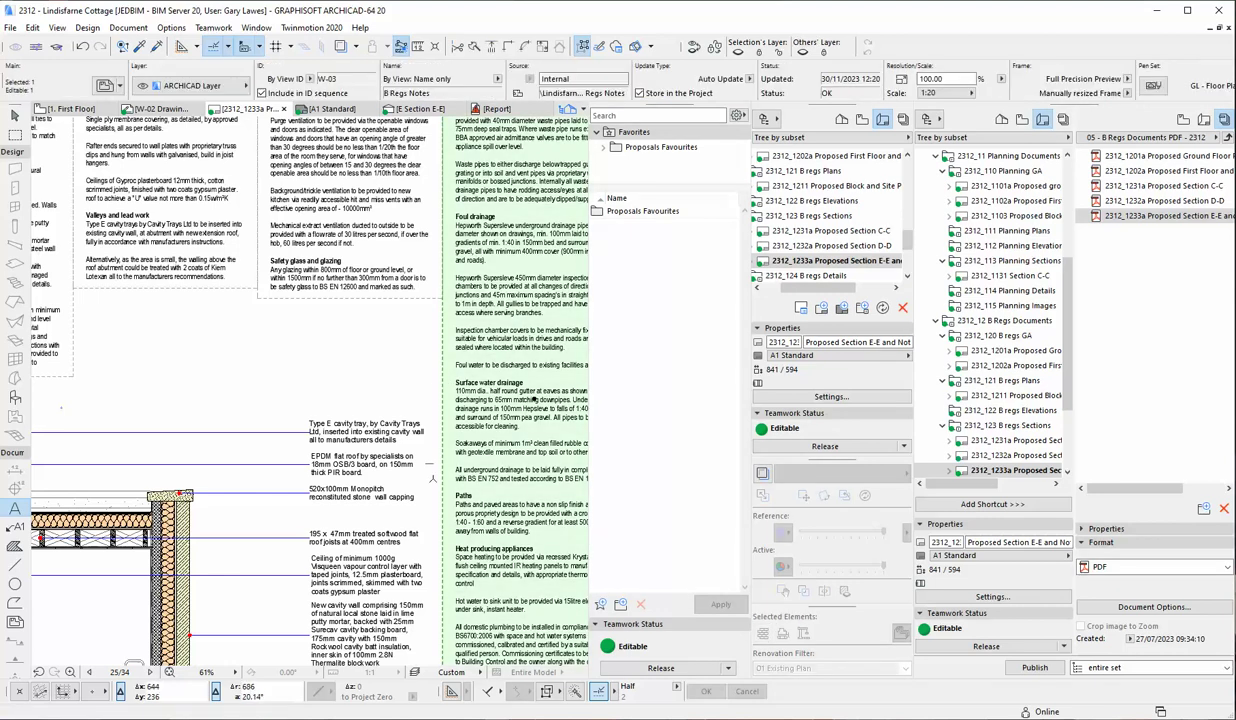
scroll(378, 401, down, 1)
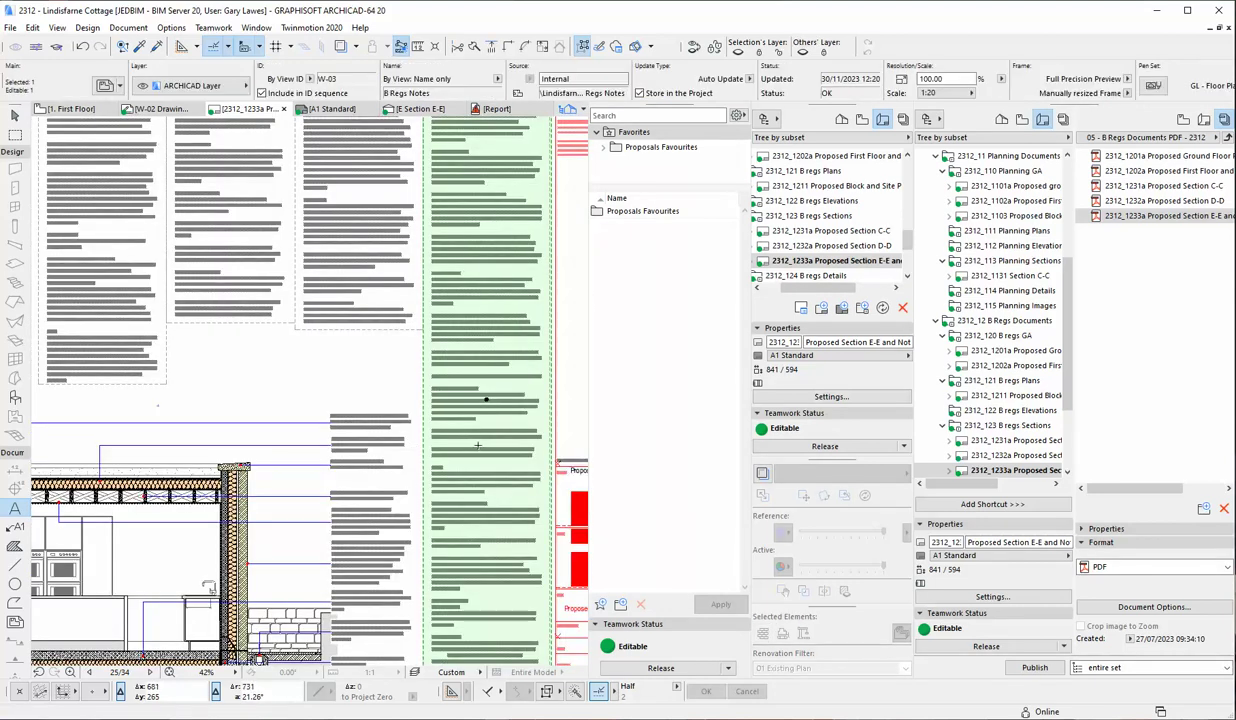
scroll(478, 445, down, 1)
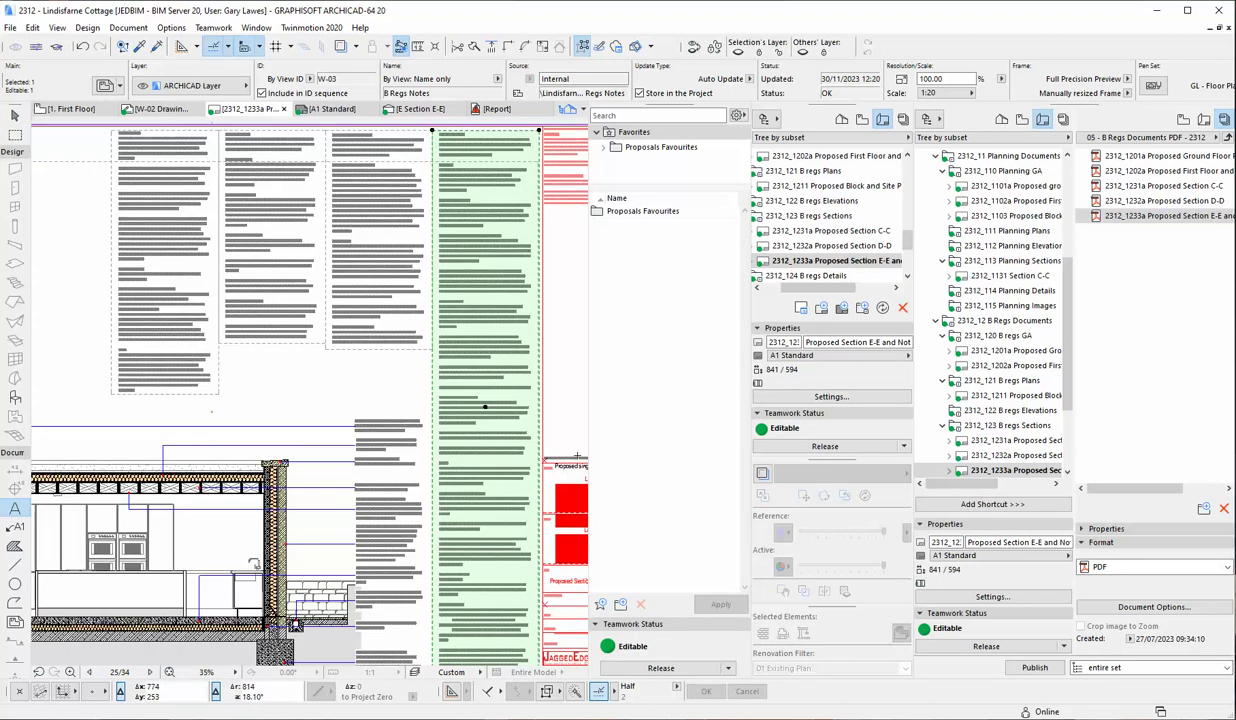
- Open the source view of the selected B Regs Notes drawing and examine its New Dwellings, Extensions and Refurbishment note columns
right_click(484, 406)
click(595, 452)
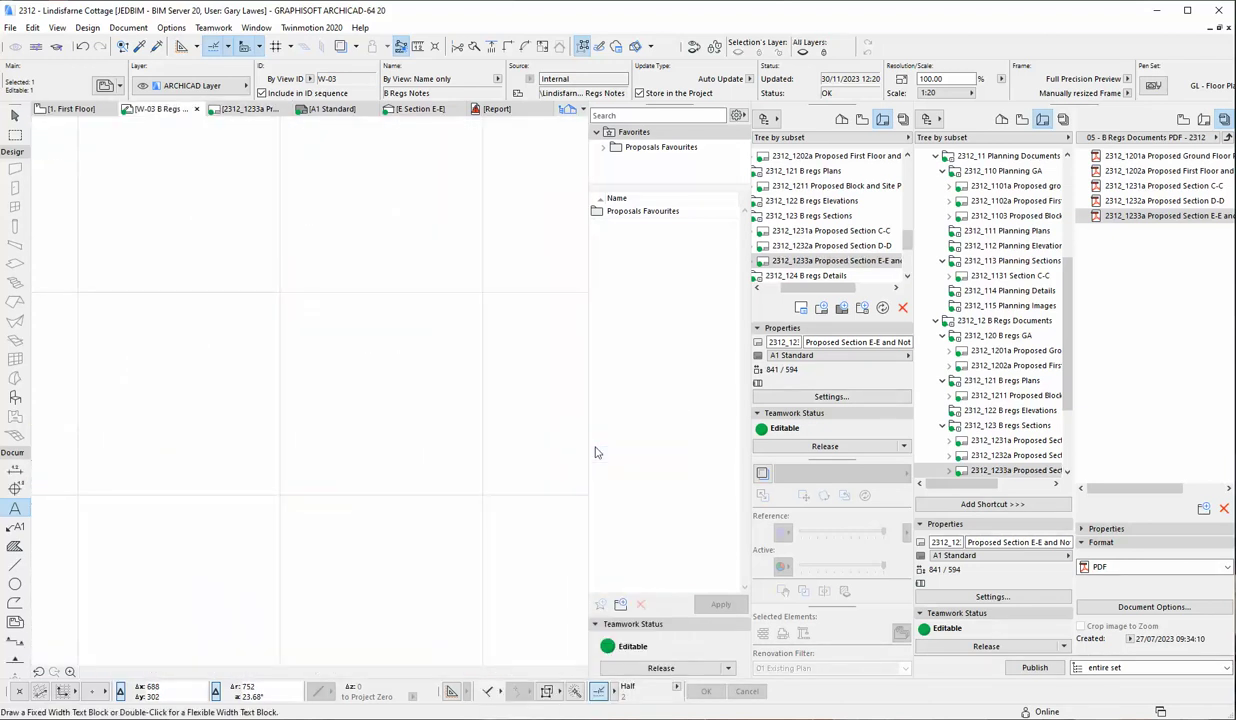
scroll(307, 275, up, 5)
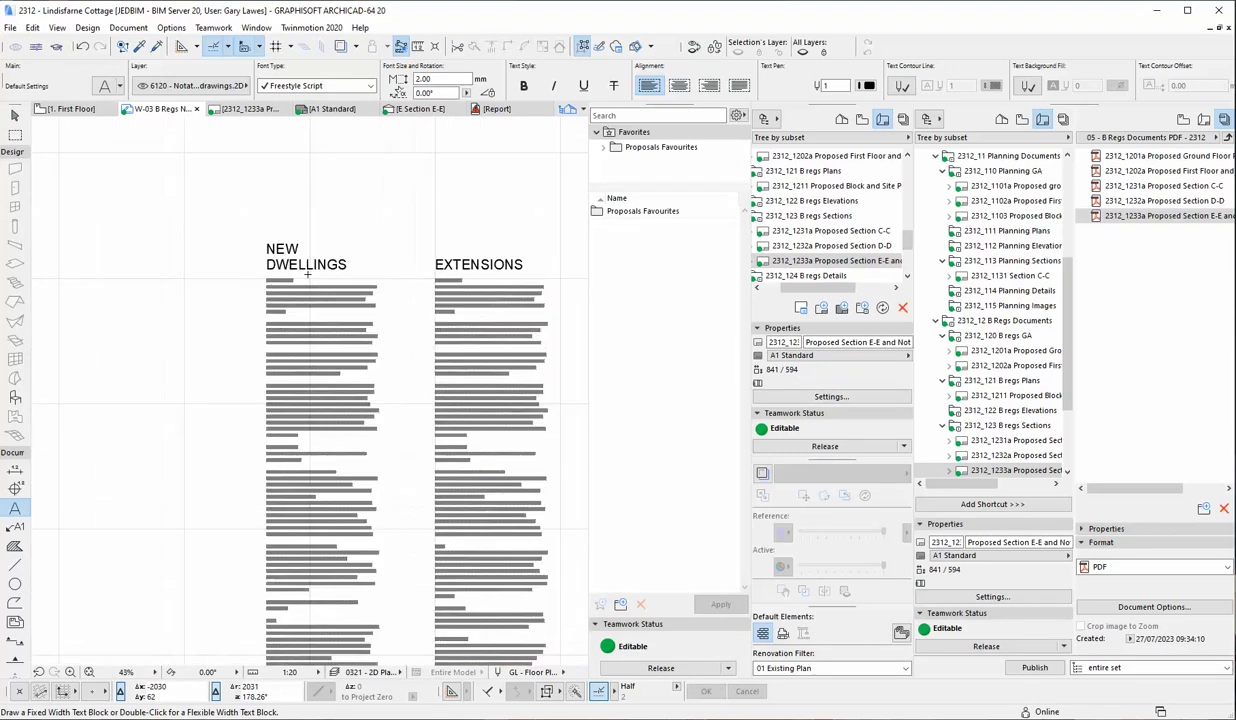
scroll(134, 327, down, 2)
scroll(387, 285, up, 2)
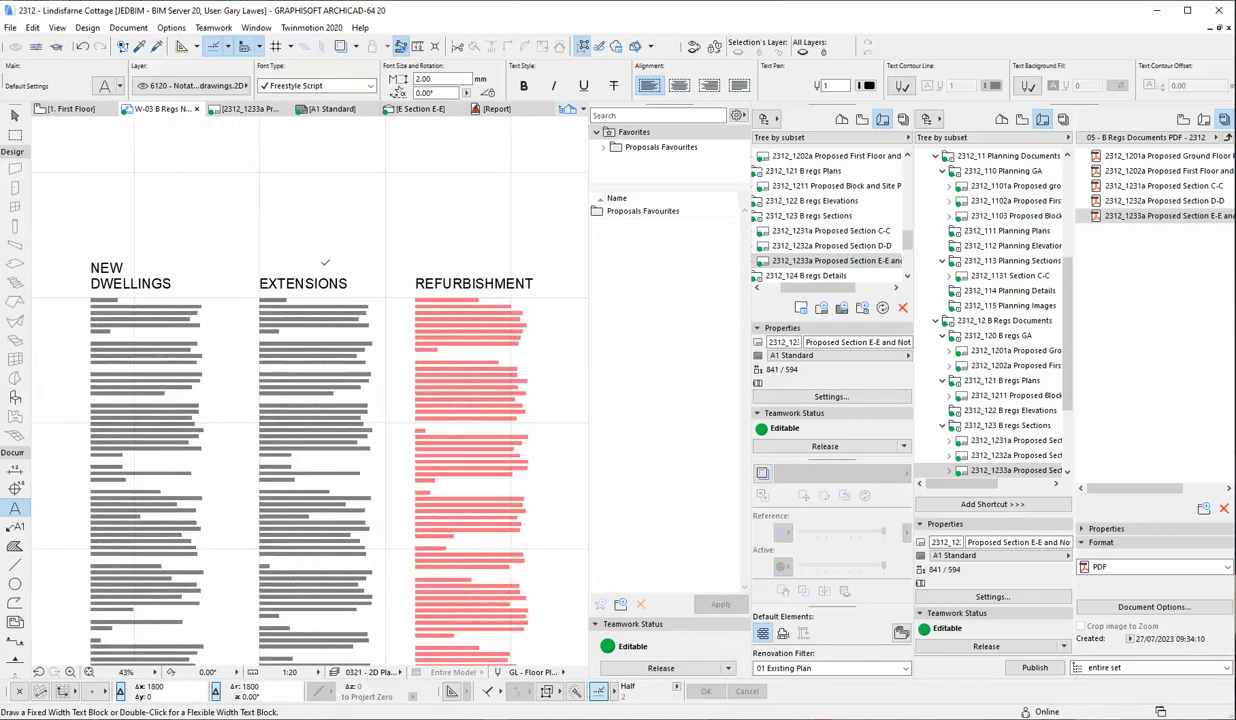
scroll(474, 314, up, 3)
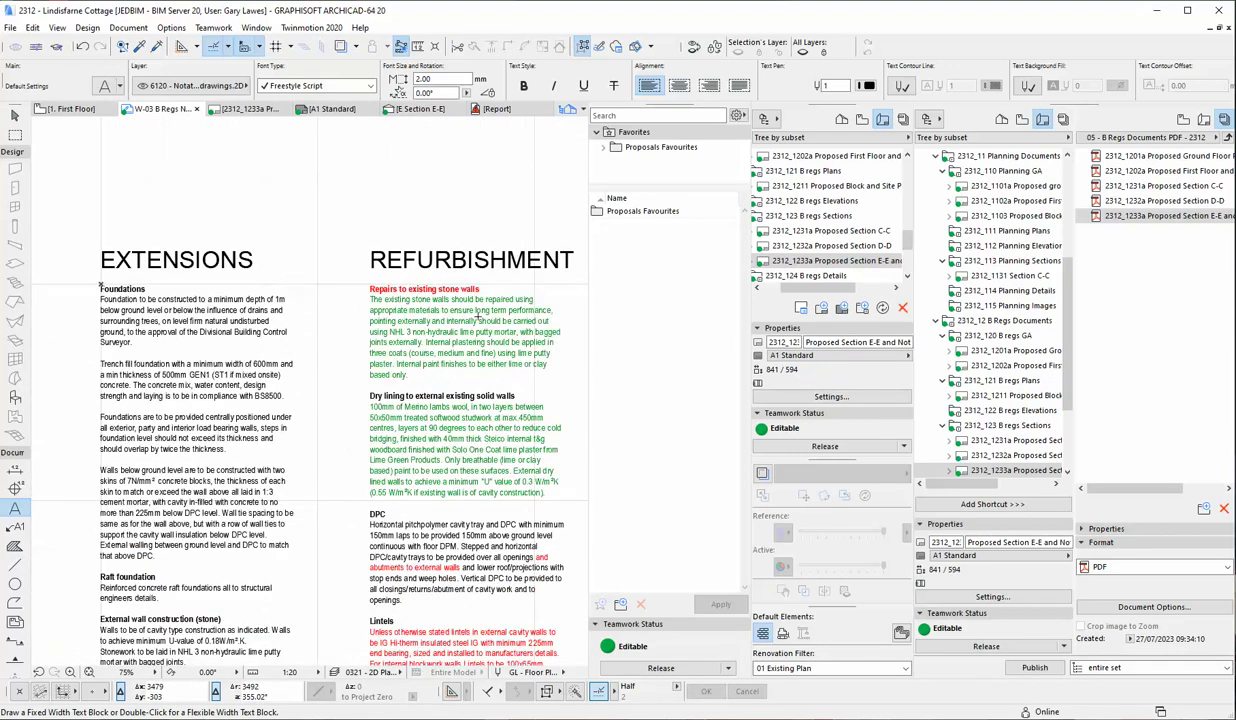
- Compare the colour-coded refurbishment specification notes with the wall and foundation notes for extensions and new dwellings
scroll(478, 316, down, 3)
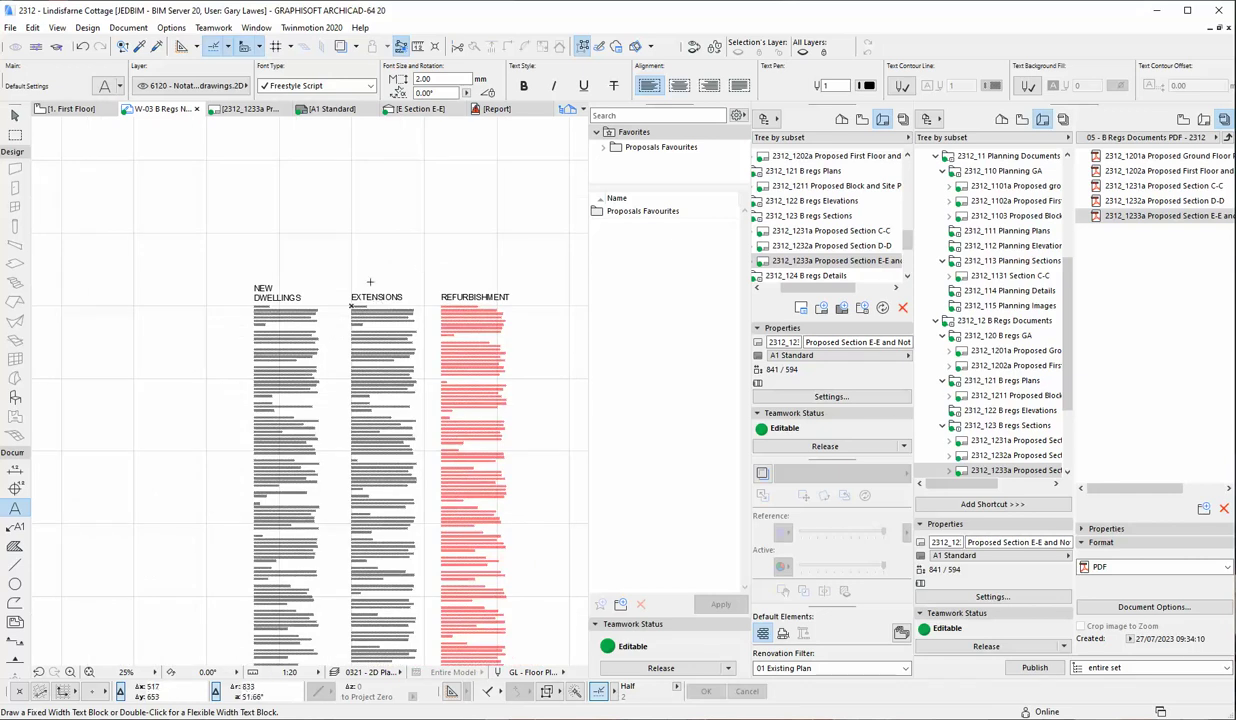
scroll(543, 408, up, 4)
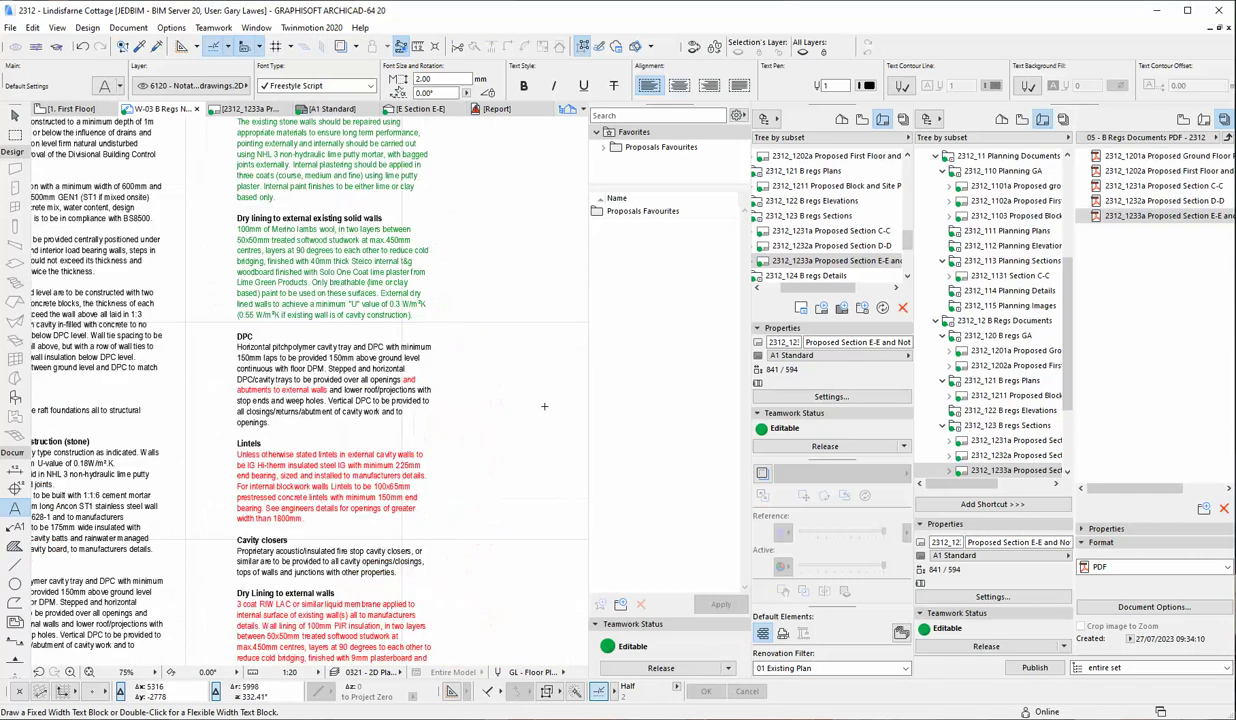
scroll(490, 481, down, 1)
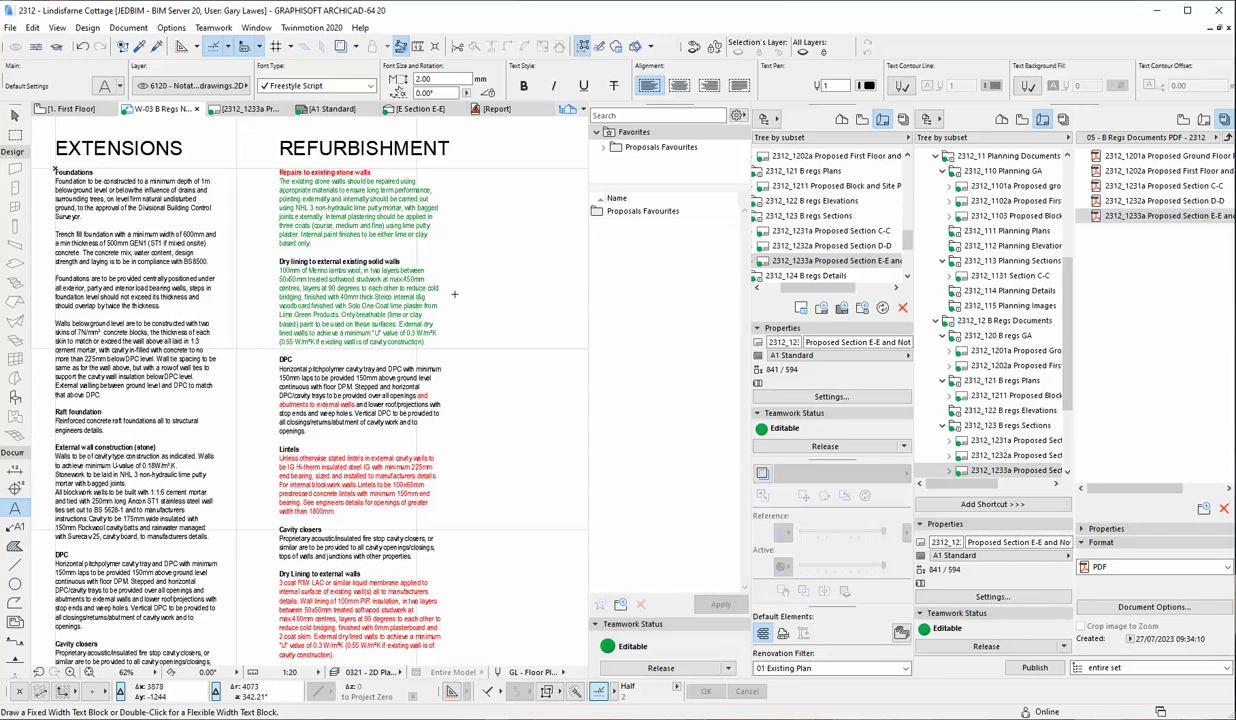
scroll(524, 328, down, 5)
scroll(290, 321, up, 5)
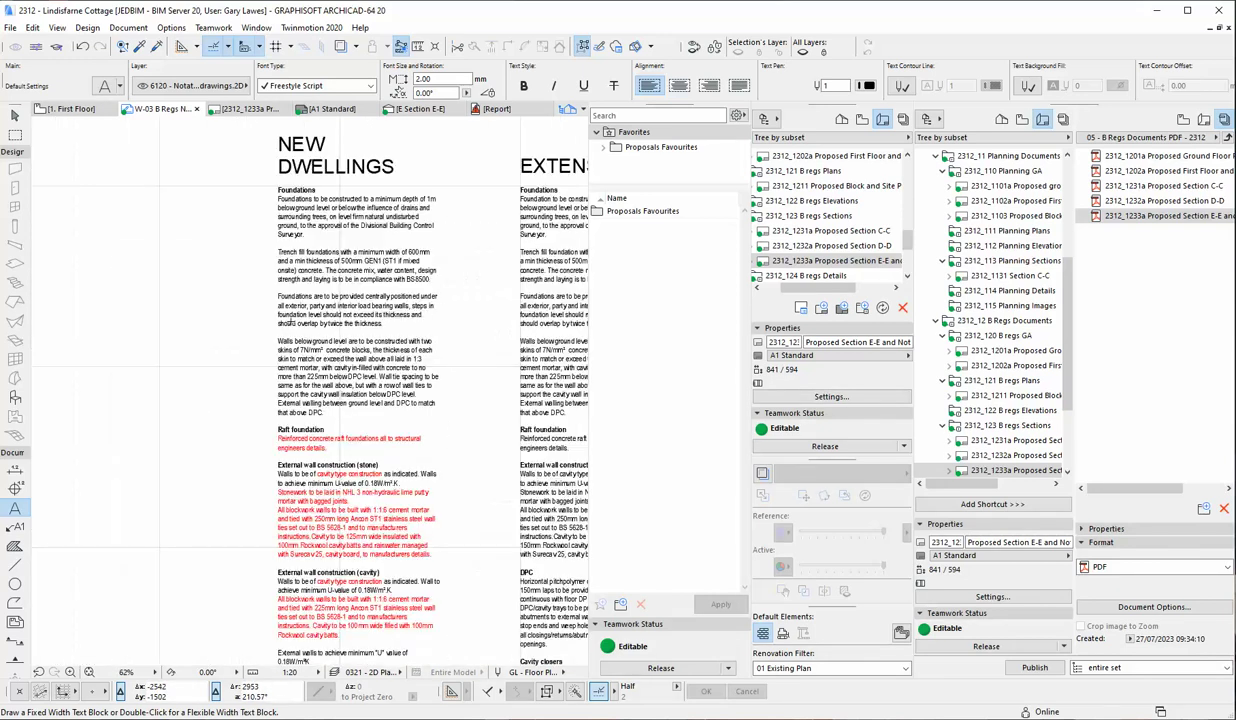
scroll(61, 295, down, 1)
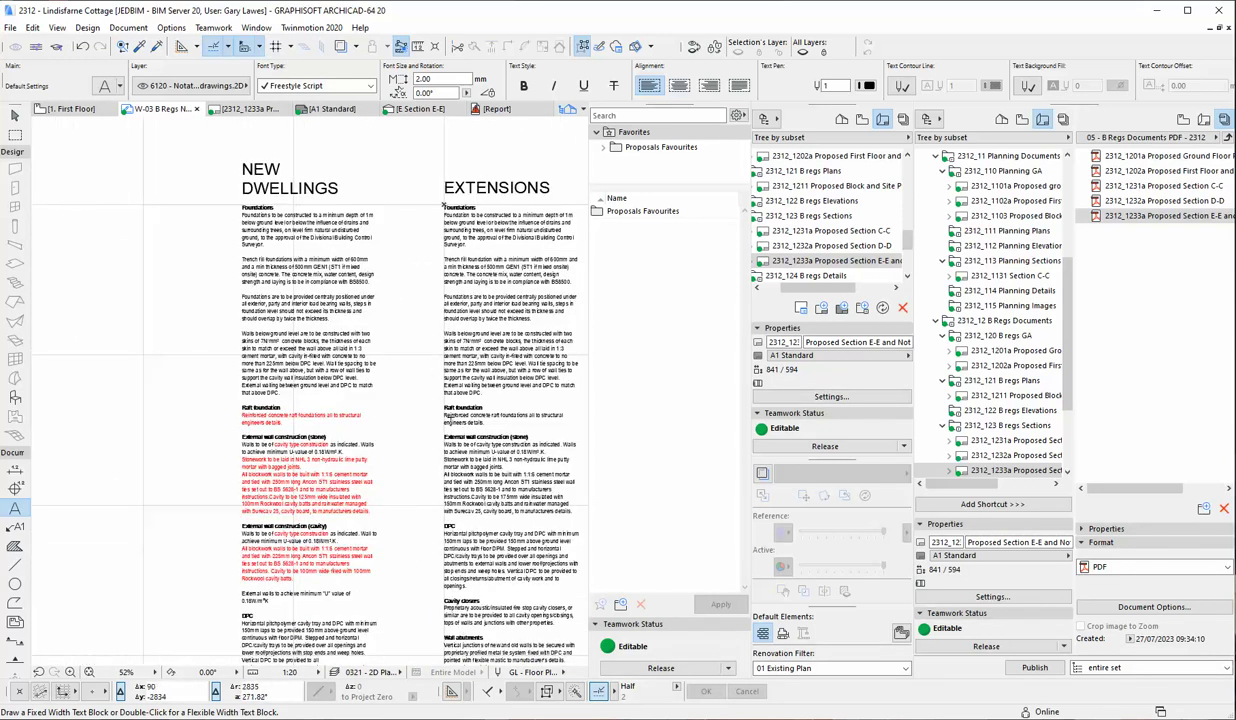
- Return to the 2312_1233a Proposed Section E-E and Notes layout and deselect the notes drawing
double_click(1165, 215)
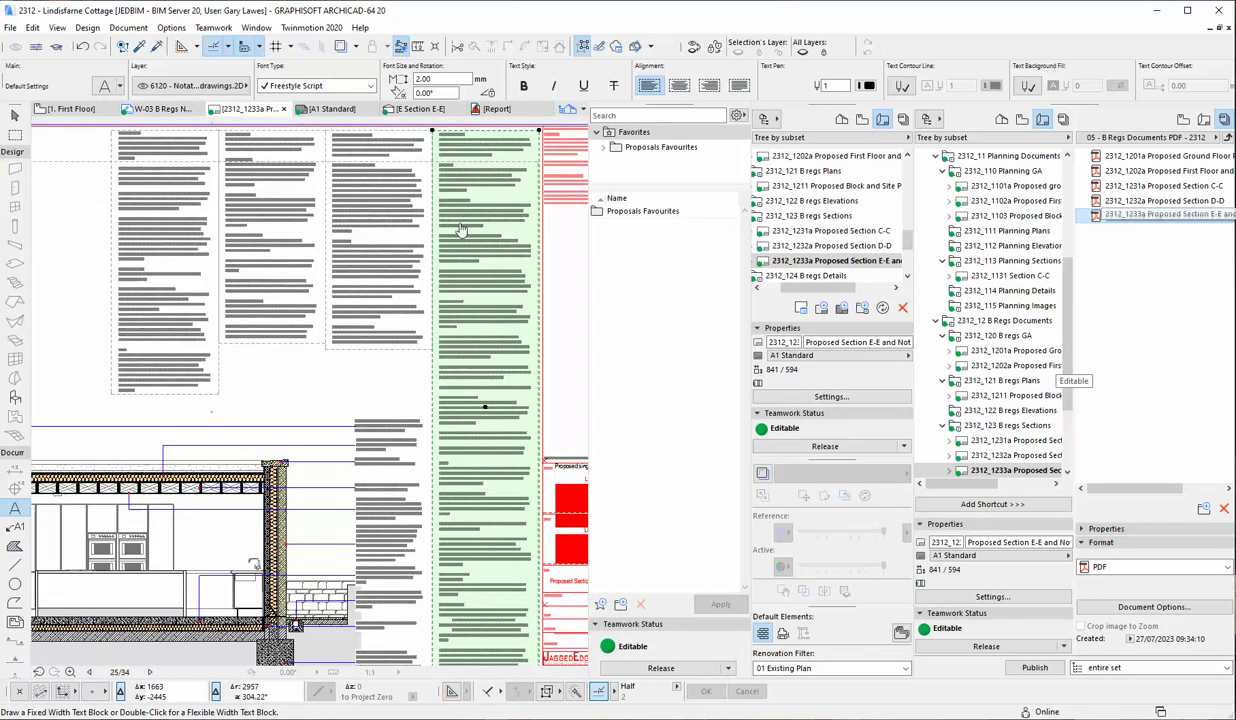
click(461, 230)
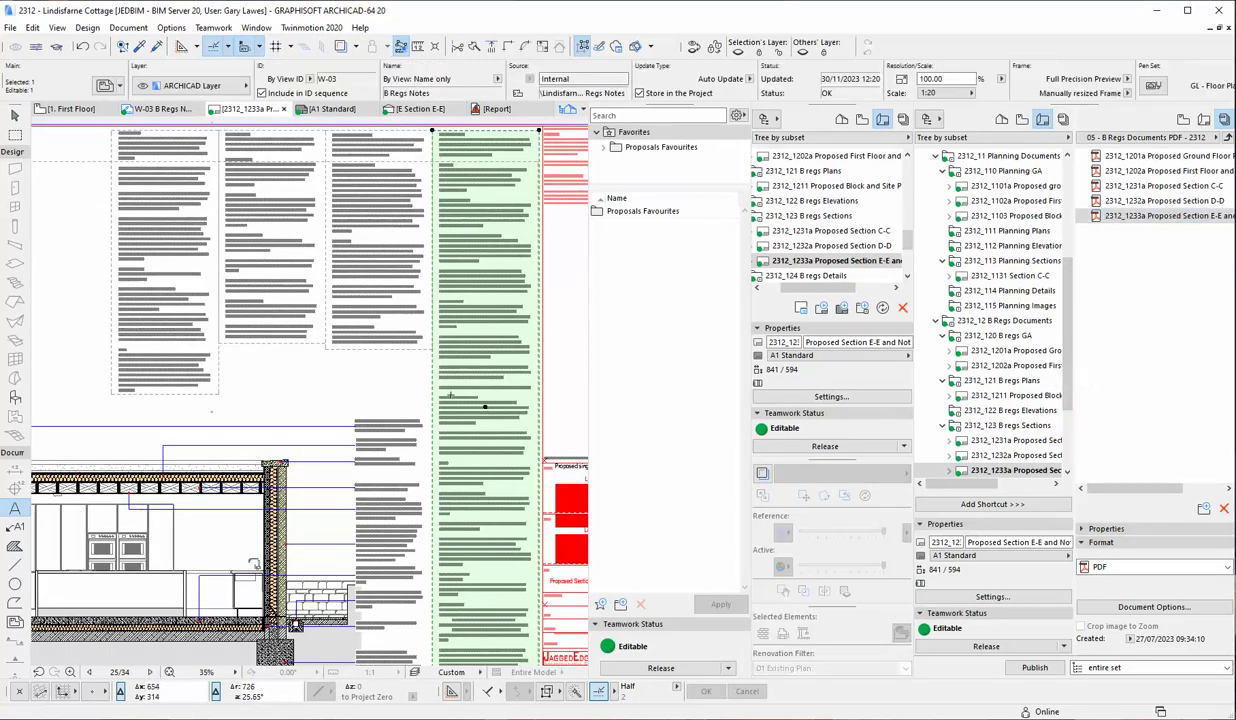
scroll(450, 395, down, 3)
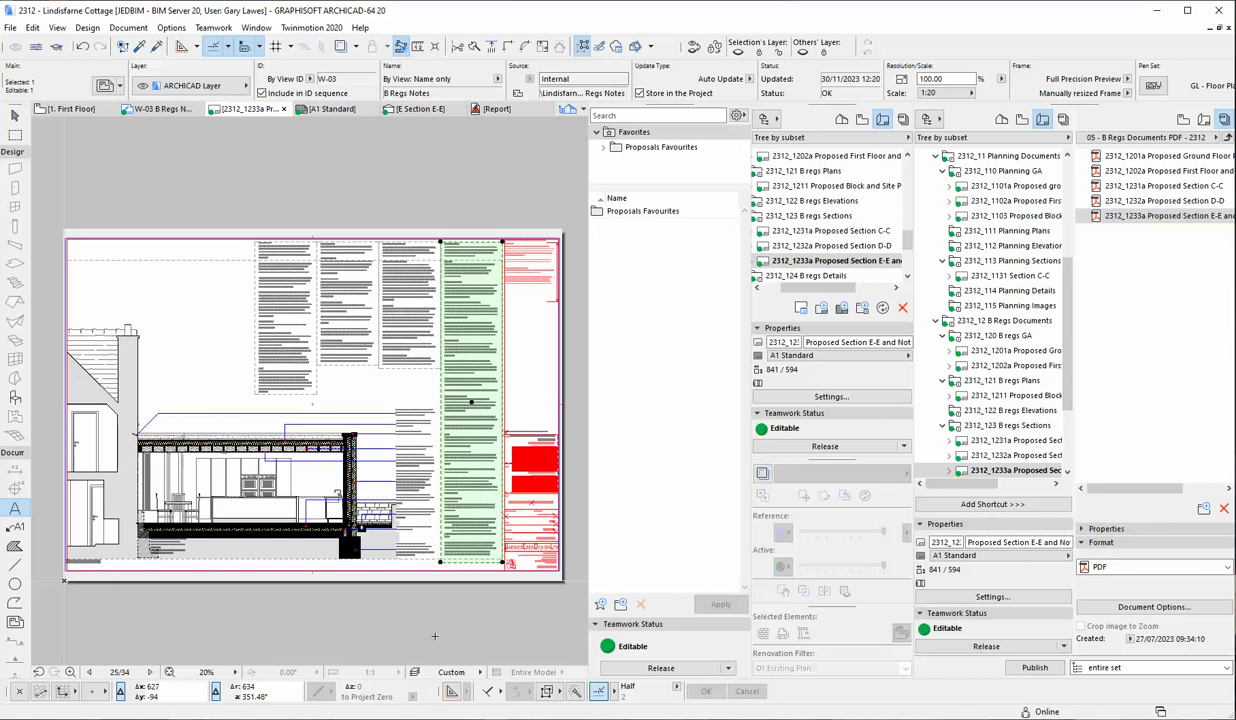
key(Escape)
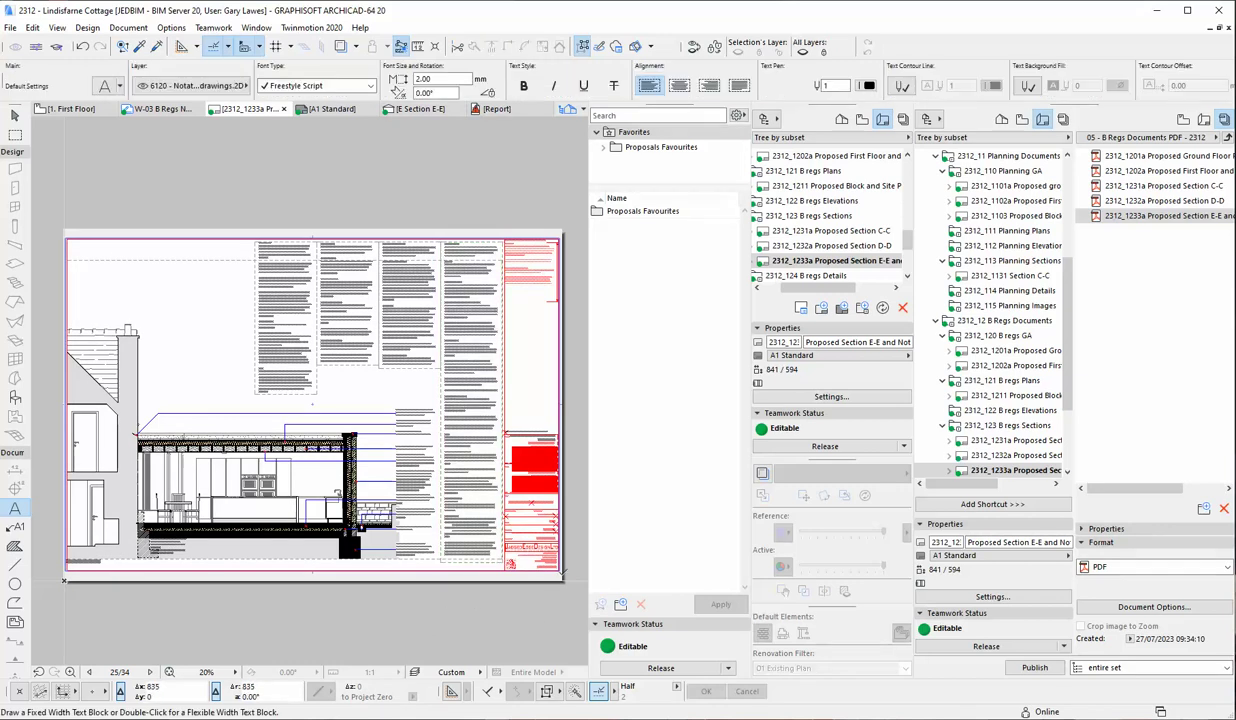
- Examine the title block of the Section E-E sheet, including its revision note, project title, scale and drawing number
scroll(578, 572, up, 4)
scroll(578, 572, up, 1)
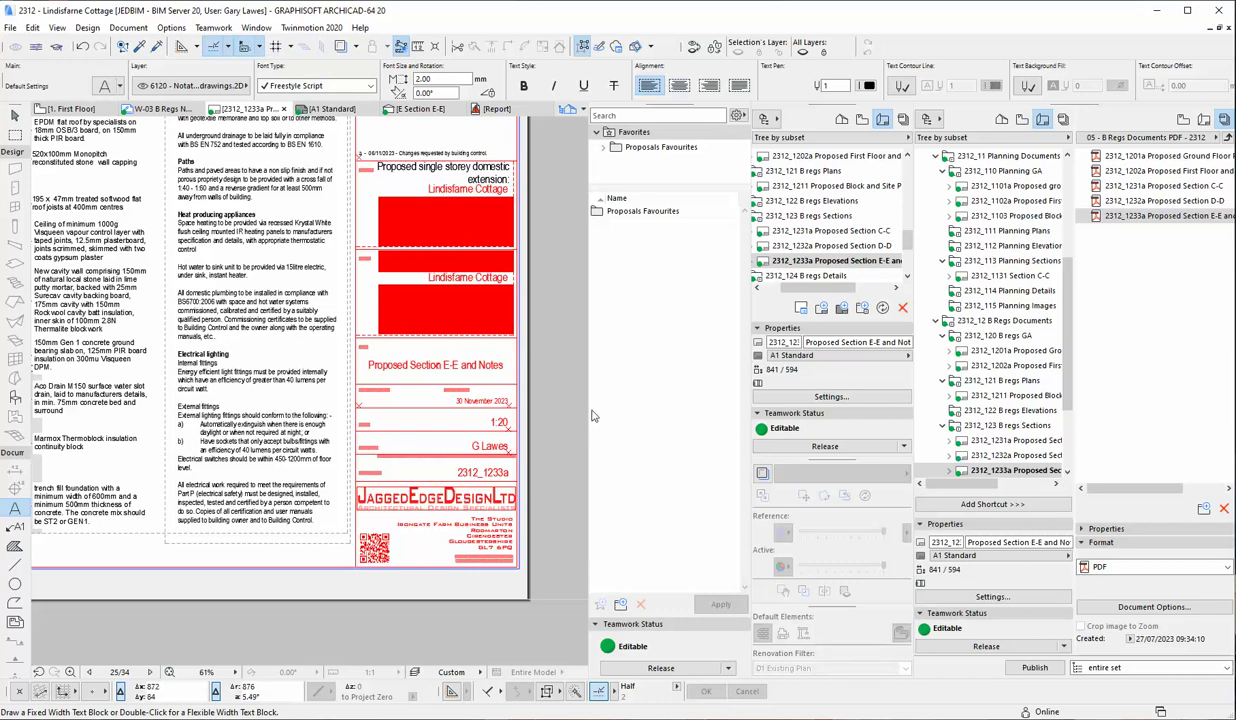
scroll(591, 415, down, 1)
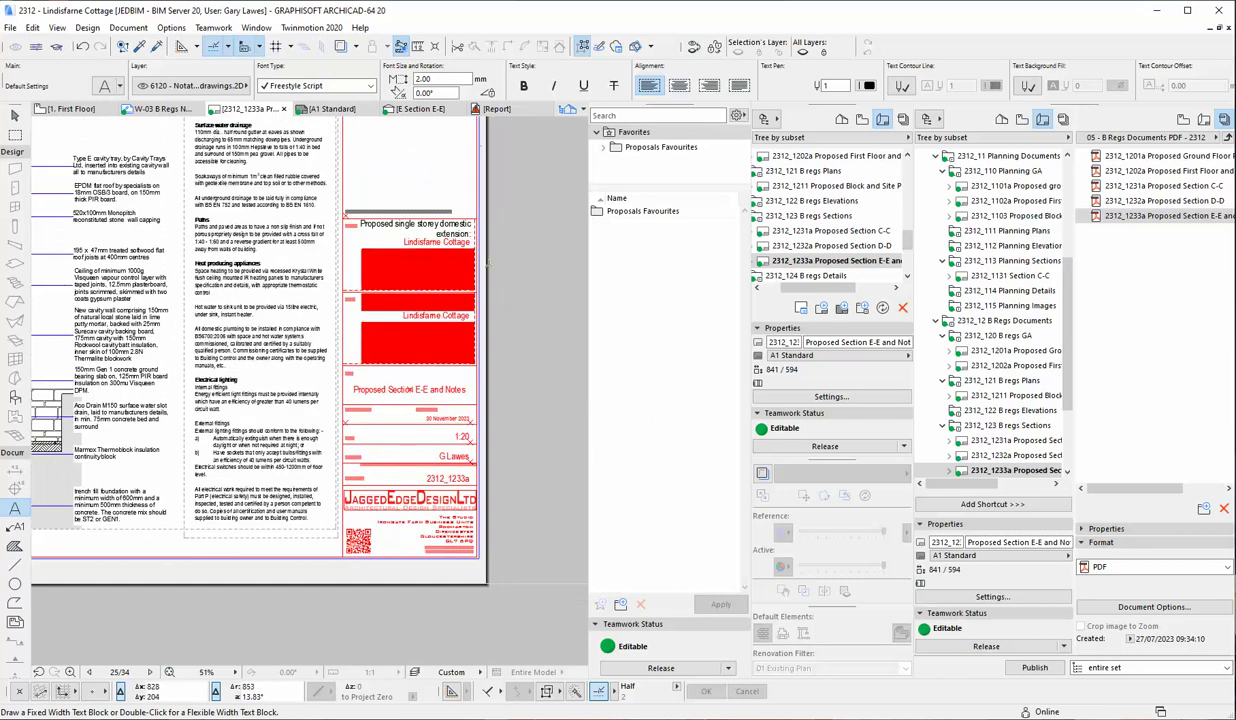
scroll(520, 500, down, 1)
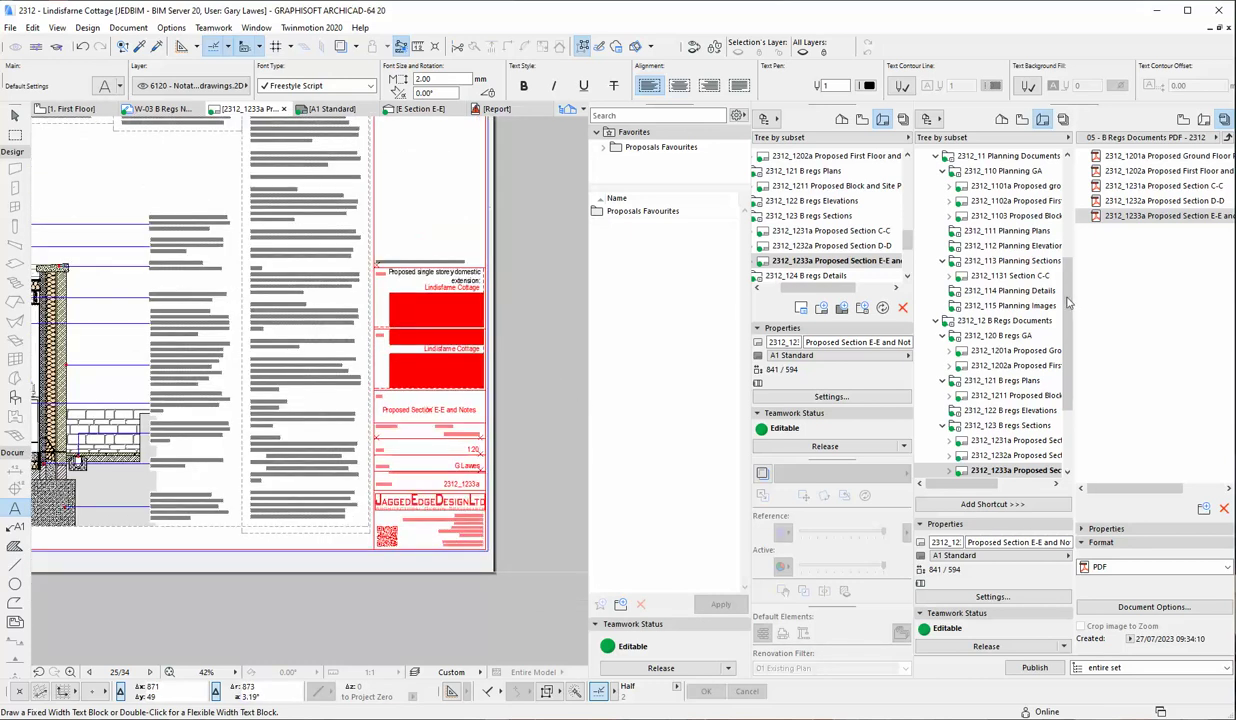
- Collapse the 2312_0 Survey Drawings and 2312_1 PROPOSALS subsets in the Lindisfarne Cottage layout book
drag(1066, 336, 1066, 230)
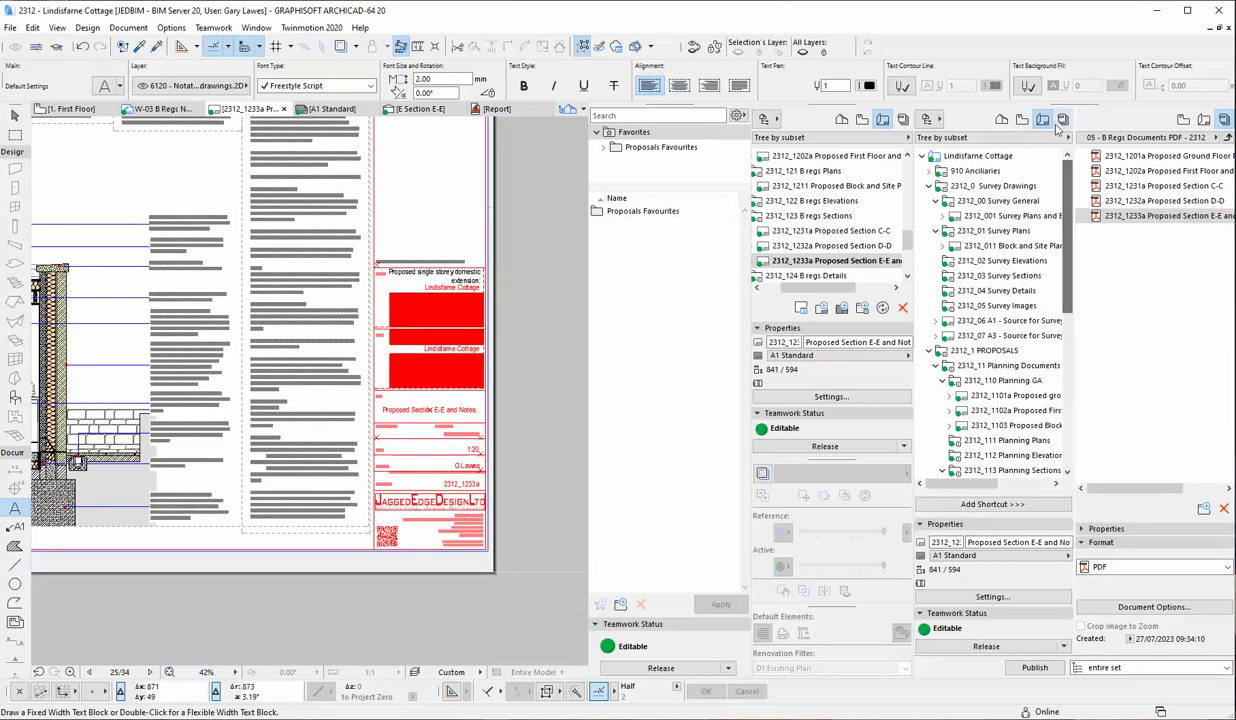
click(921, 156)
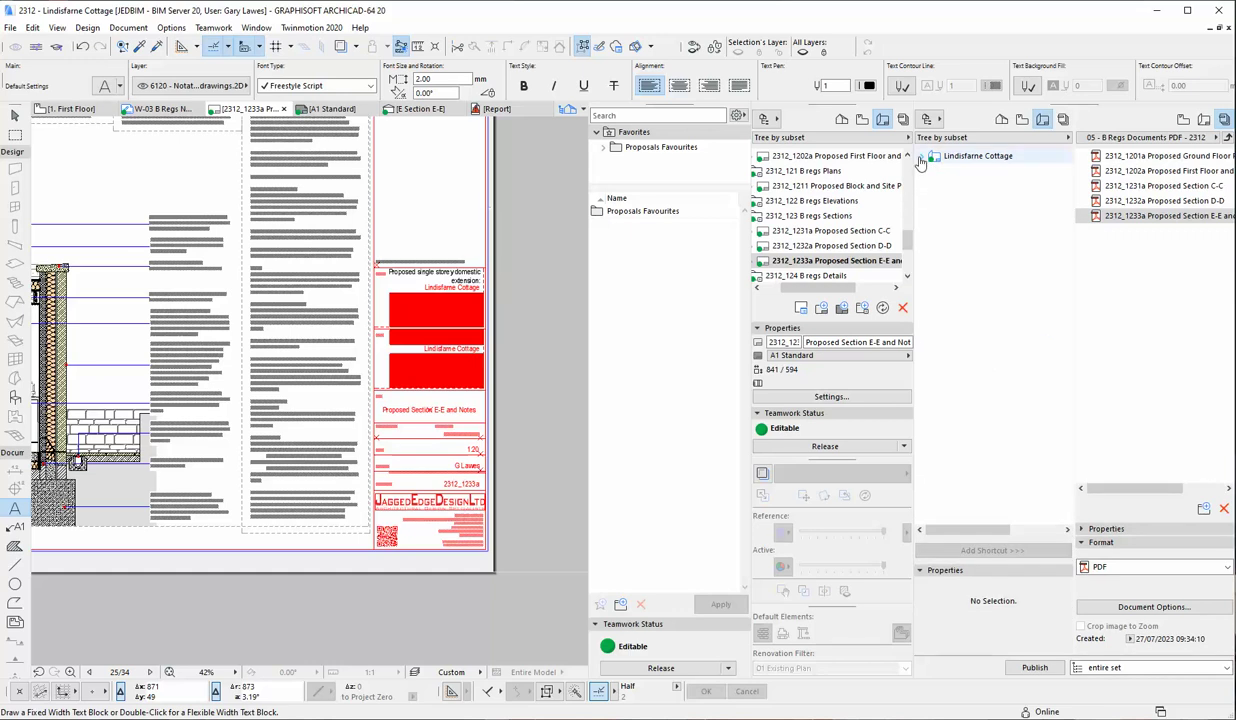
click(921, 156)
click(928, 186)
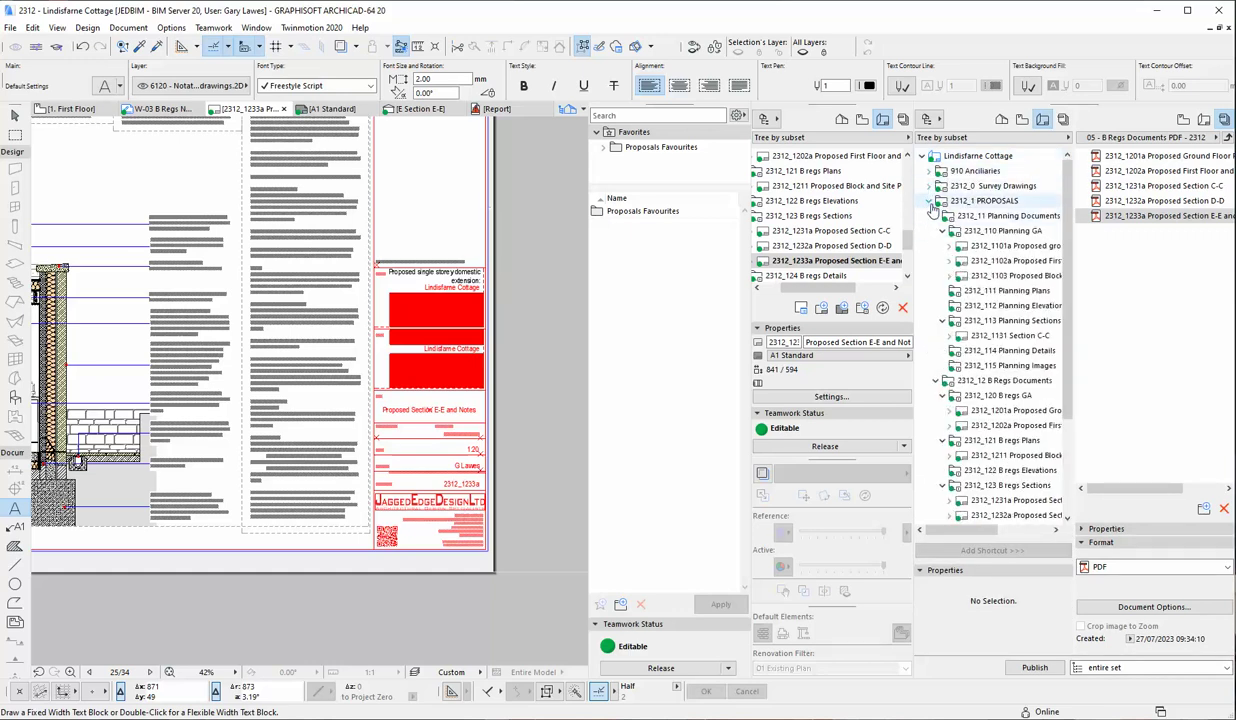
click(928, 201)
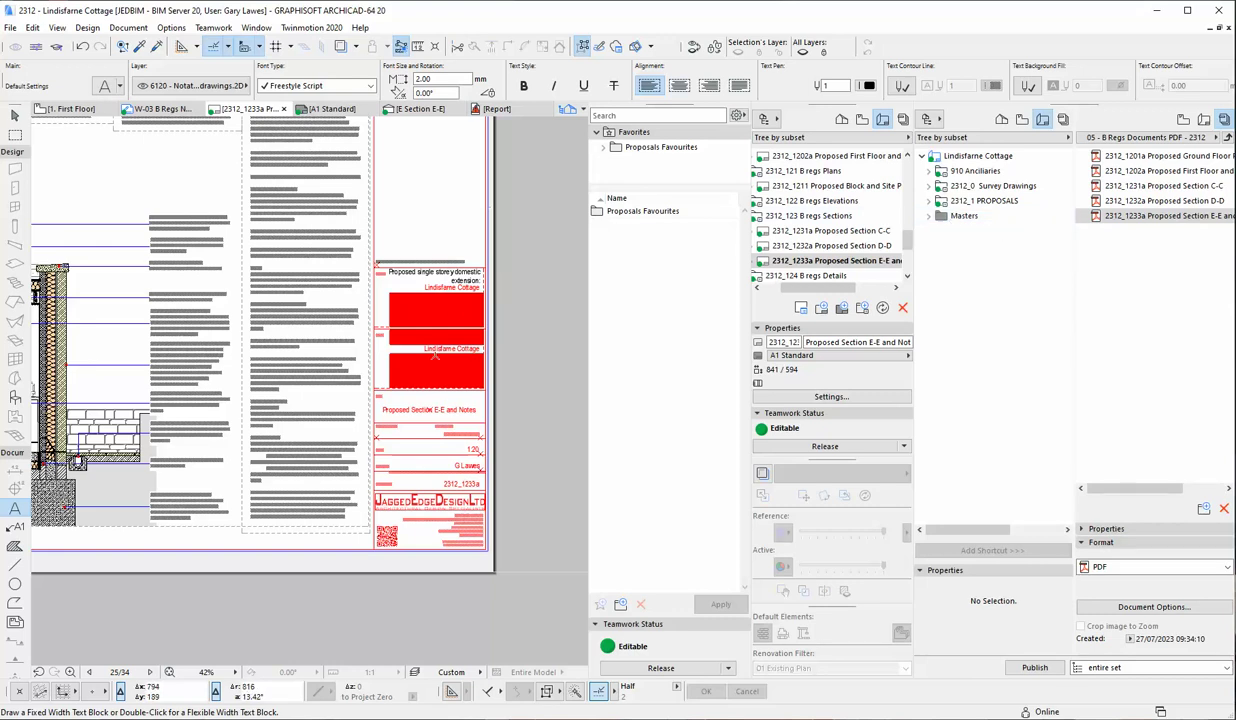
- Expand the Masters folder in the layout book and select the A1 Standard master layout
click(928, 216)
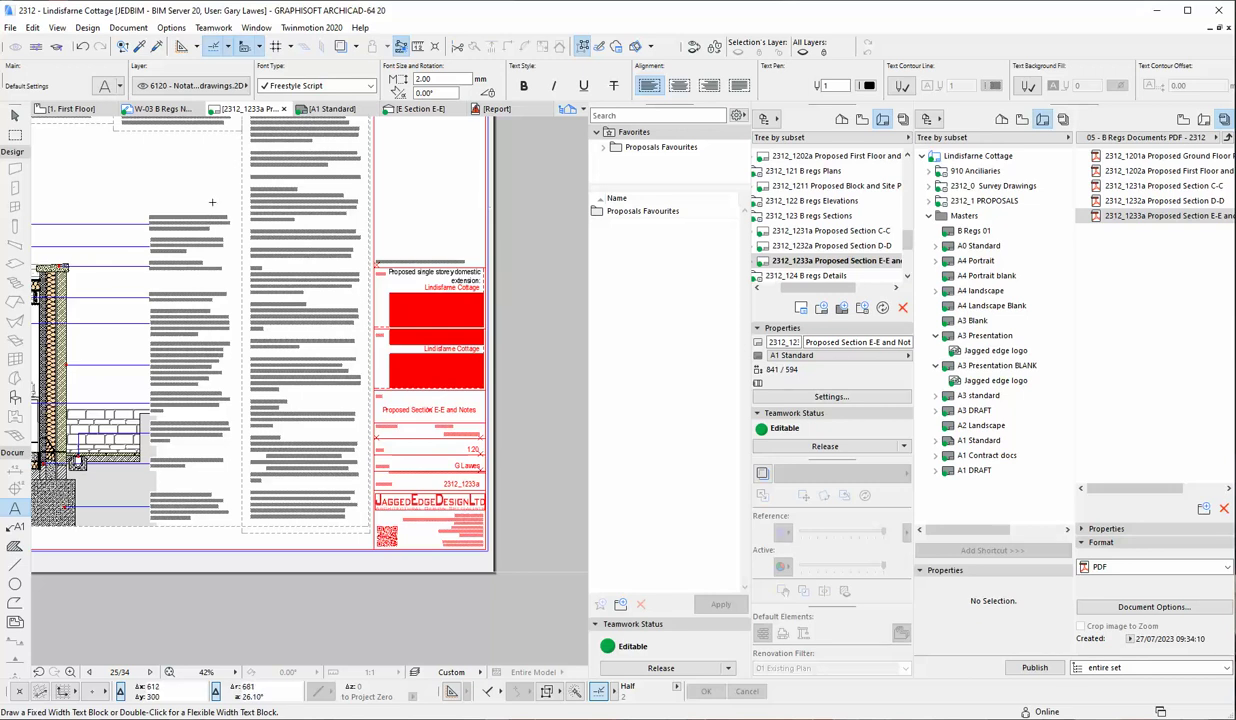
click(982, 443)
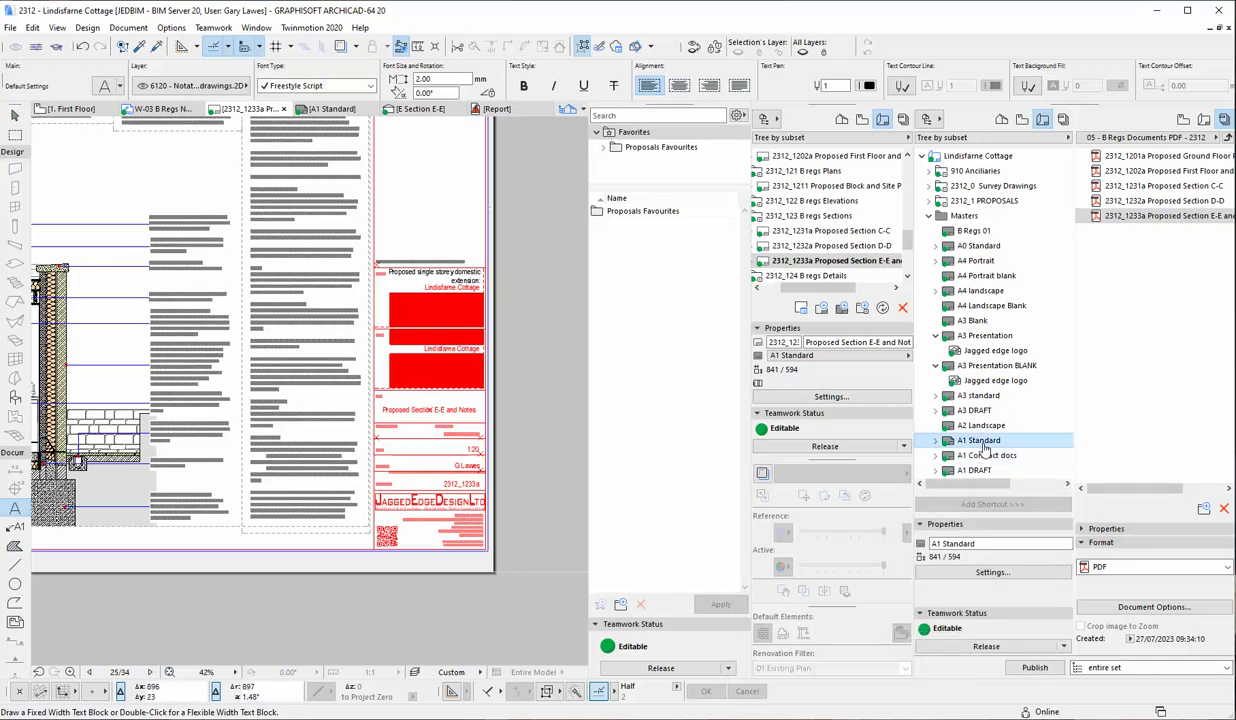
click(558, 180)
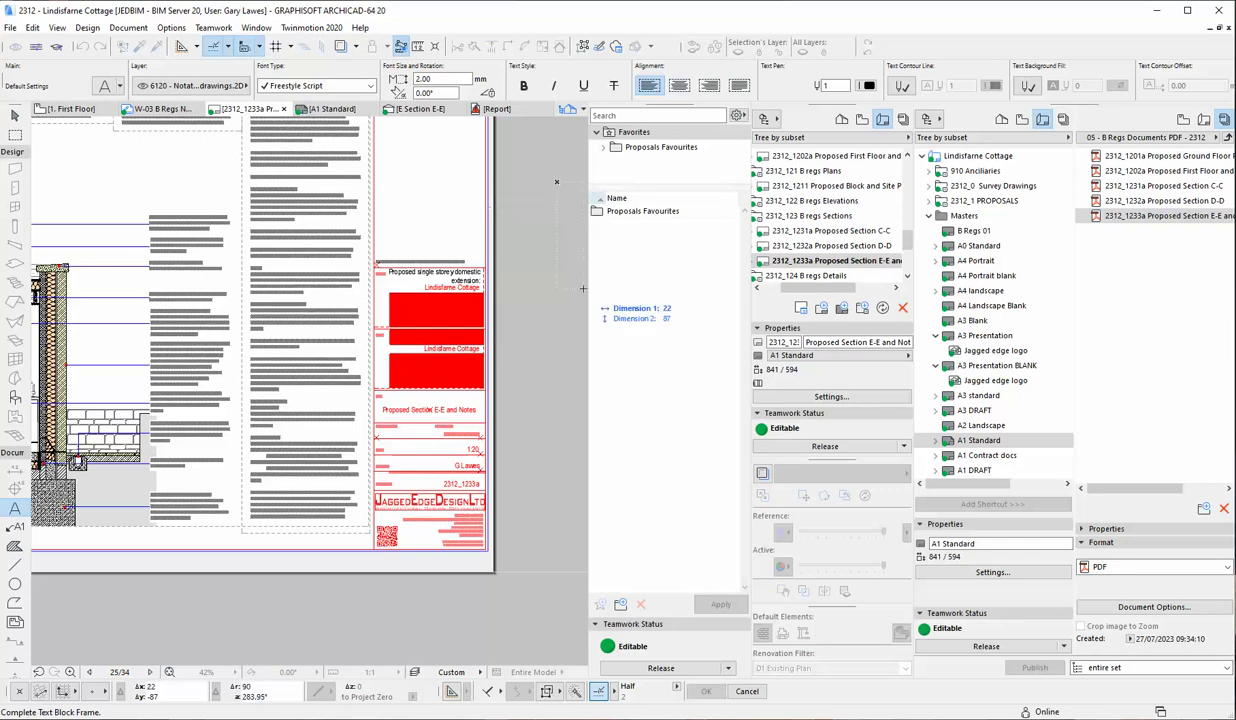
key(Escape)
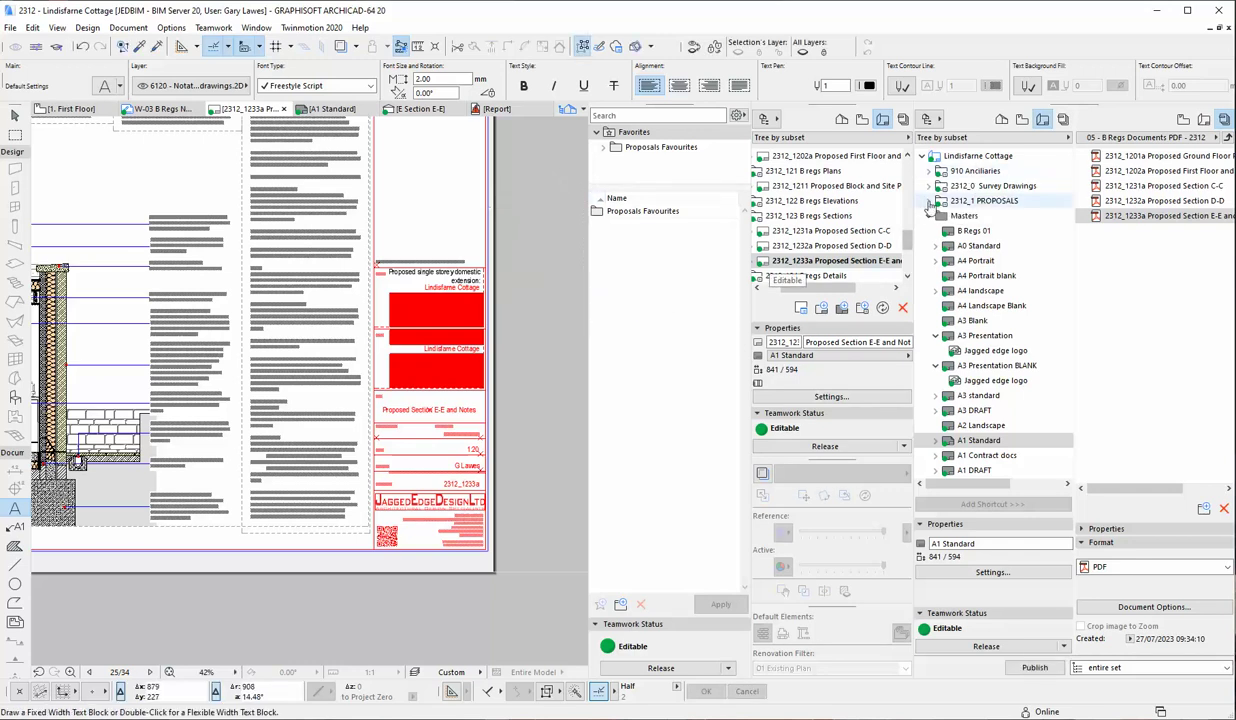
- Change the master layout of 2312_1101a Proposed ground Floor Plan in the Planning GA subset to A1 DRAFT
click(930, 201)
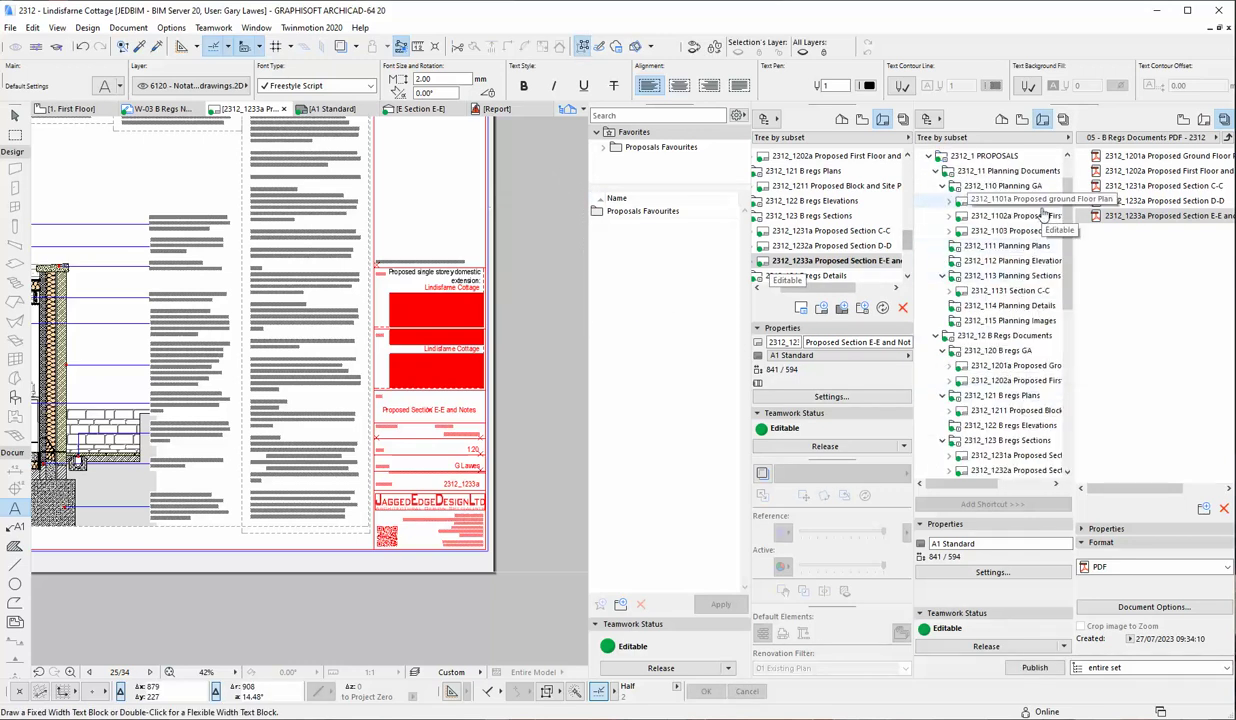
click(1010, 201)
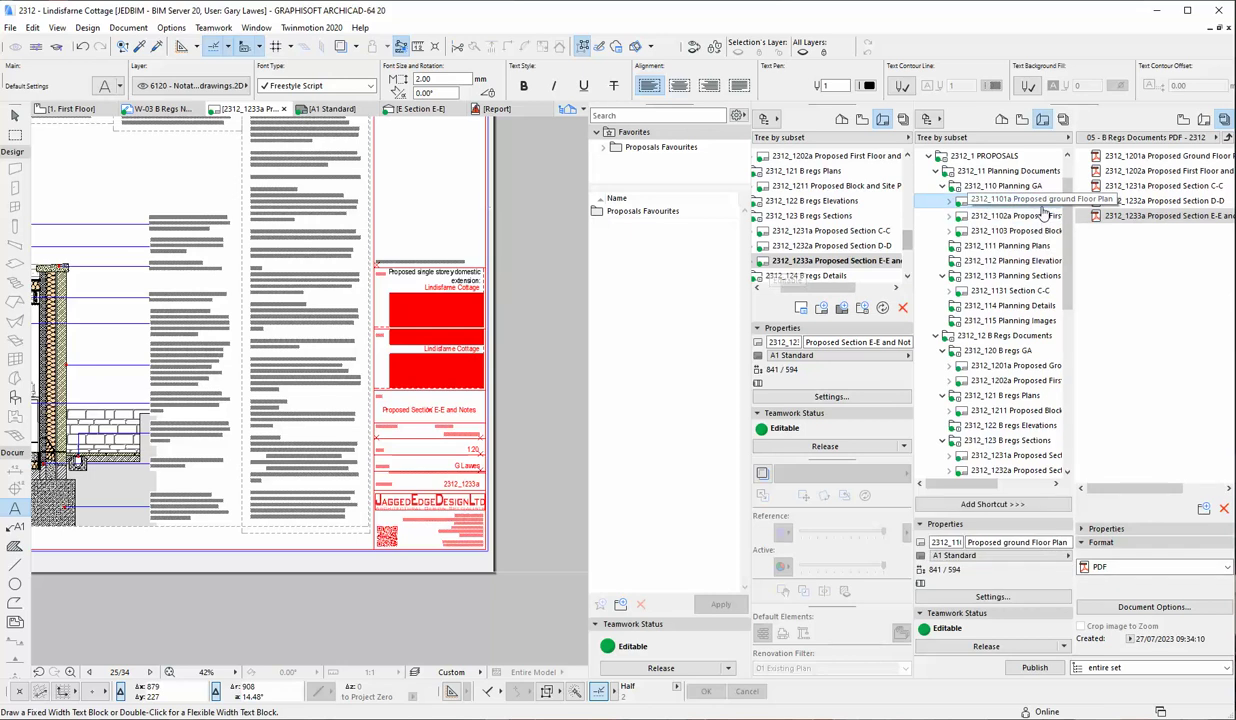
click(951, 557)
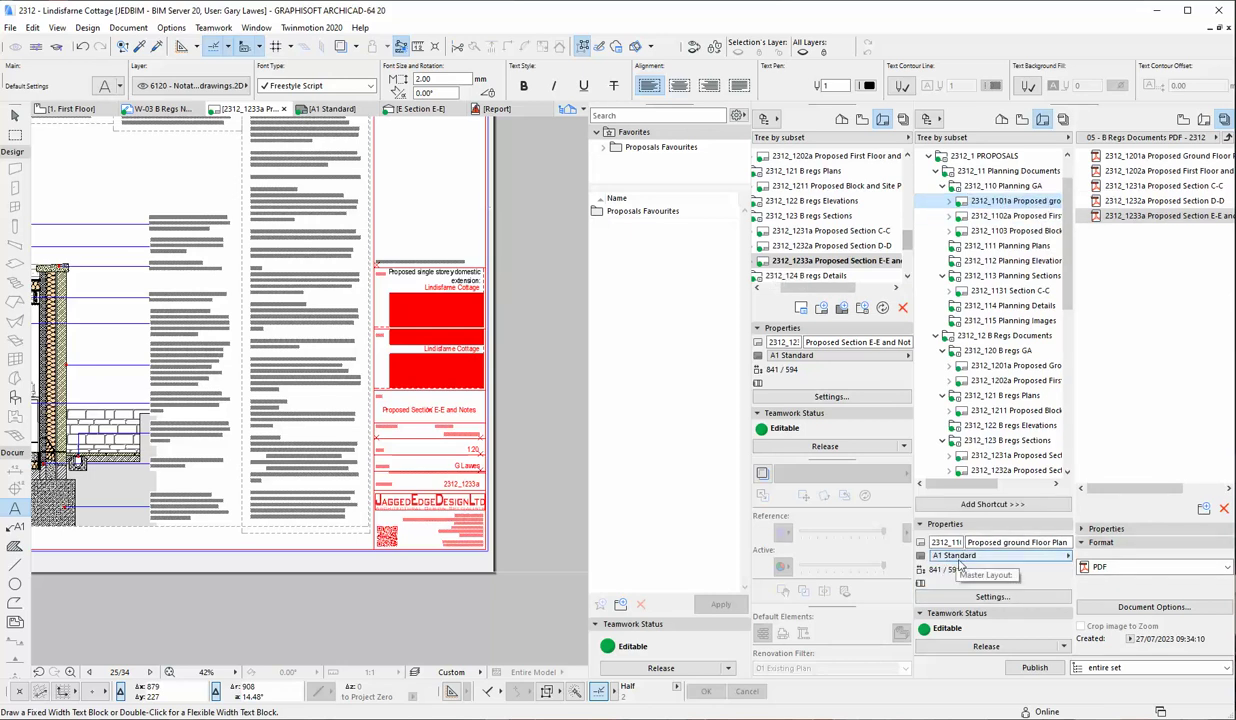
click(959, 564)
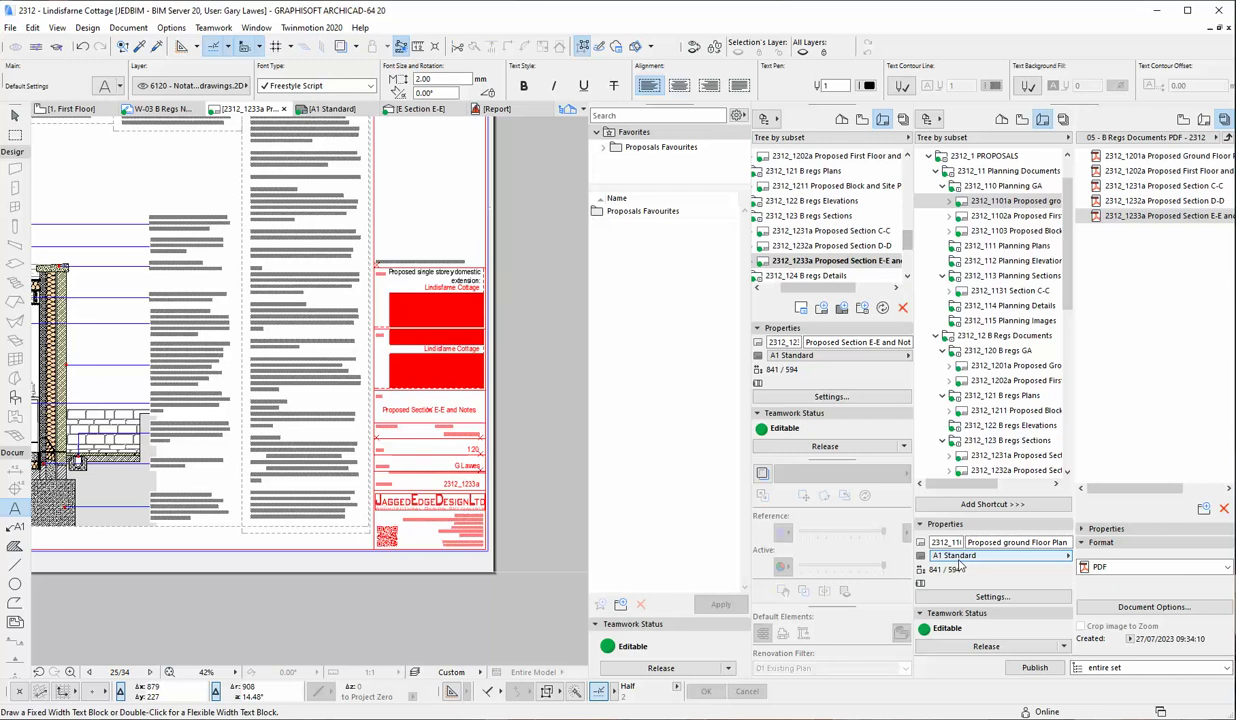
click(997, 557)
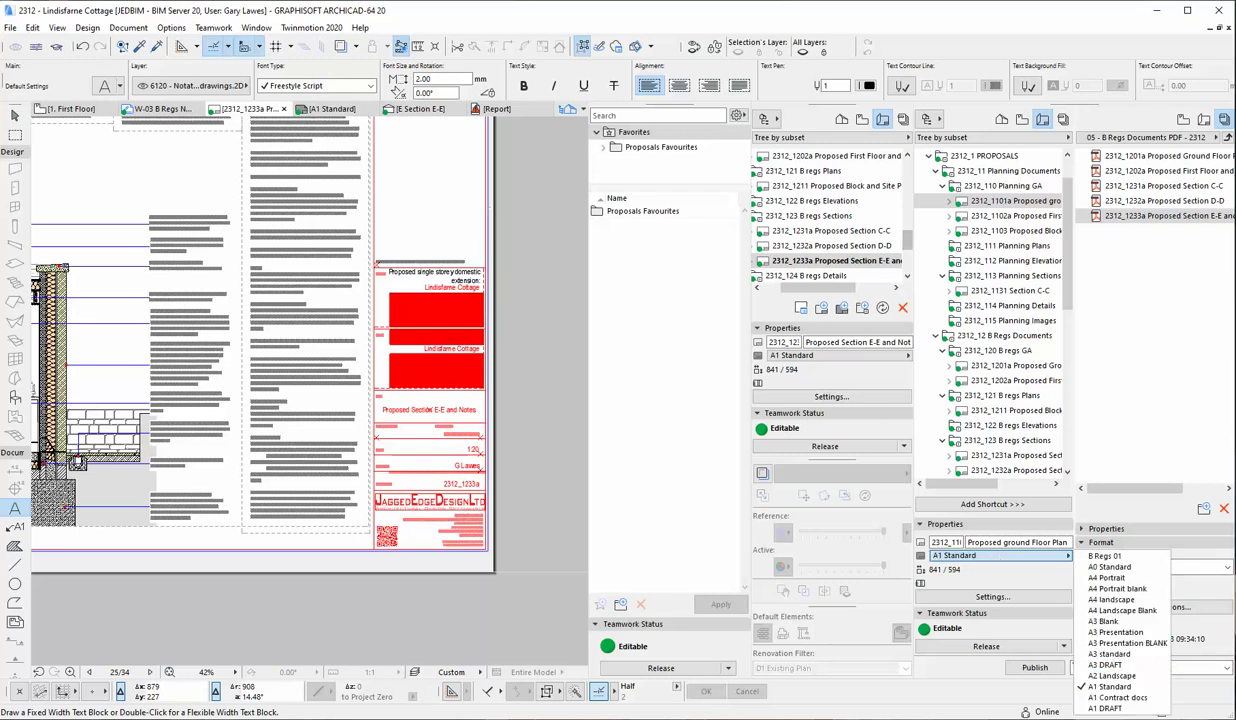
click(1114, 708)
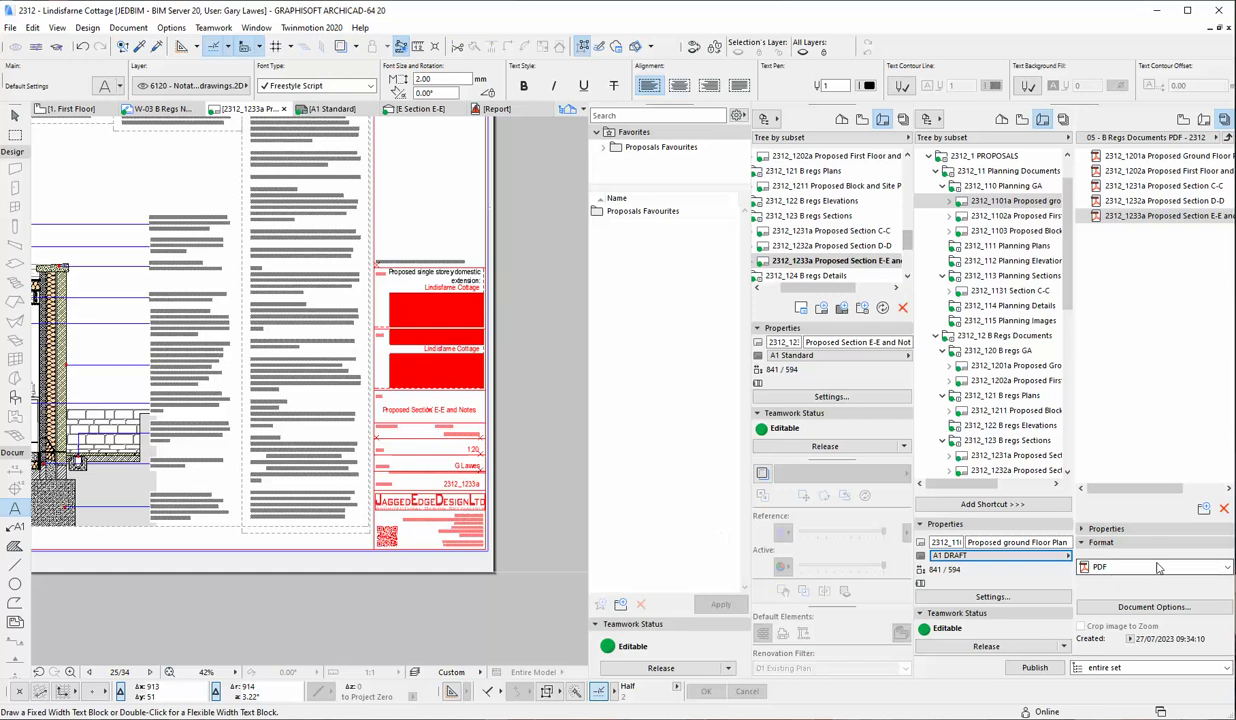
- Check the title block area of the 2312_1201a Proposed Ground Floor Plan layout and set its master layout to A1 DRAFT
scroll(533, 361, down, 5)
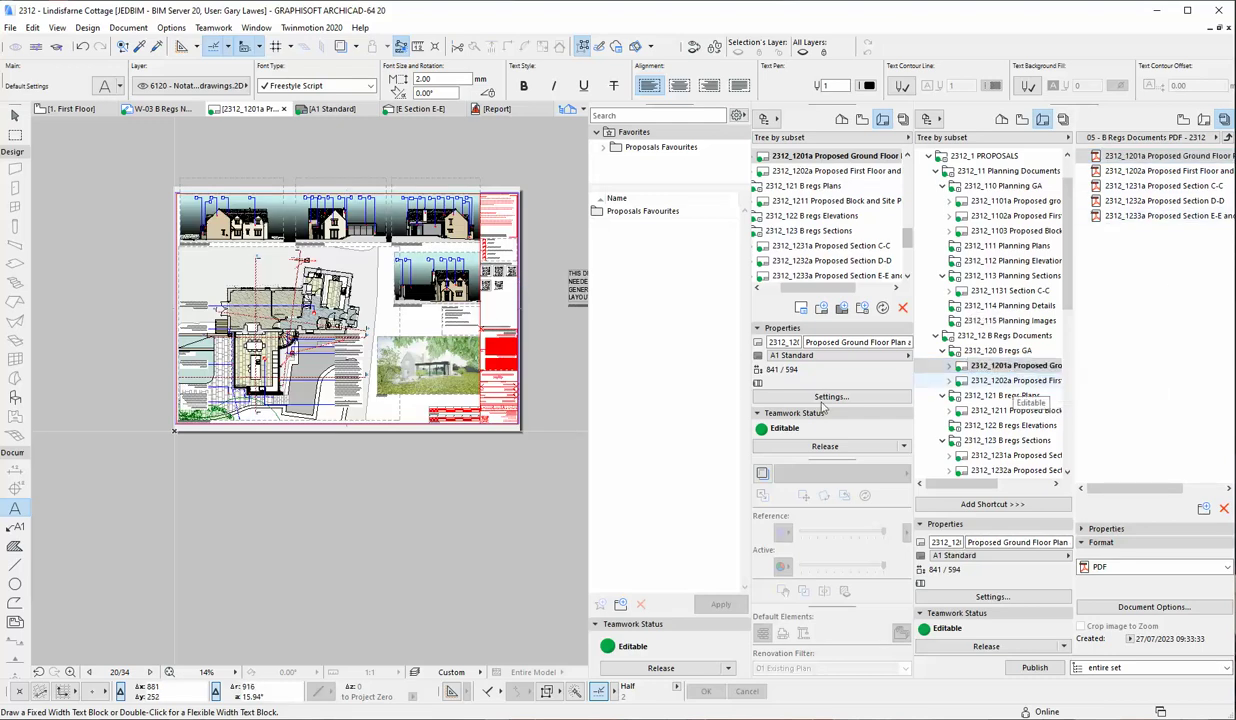
scroll(537, 341, up, 3)
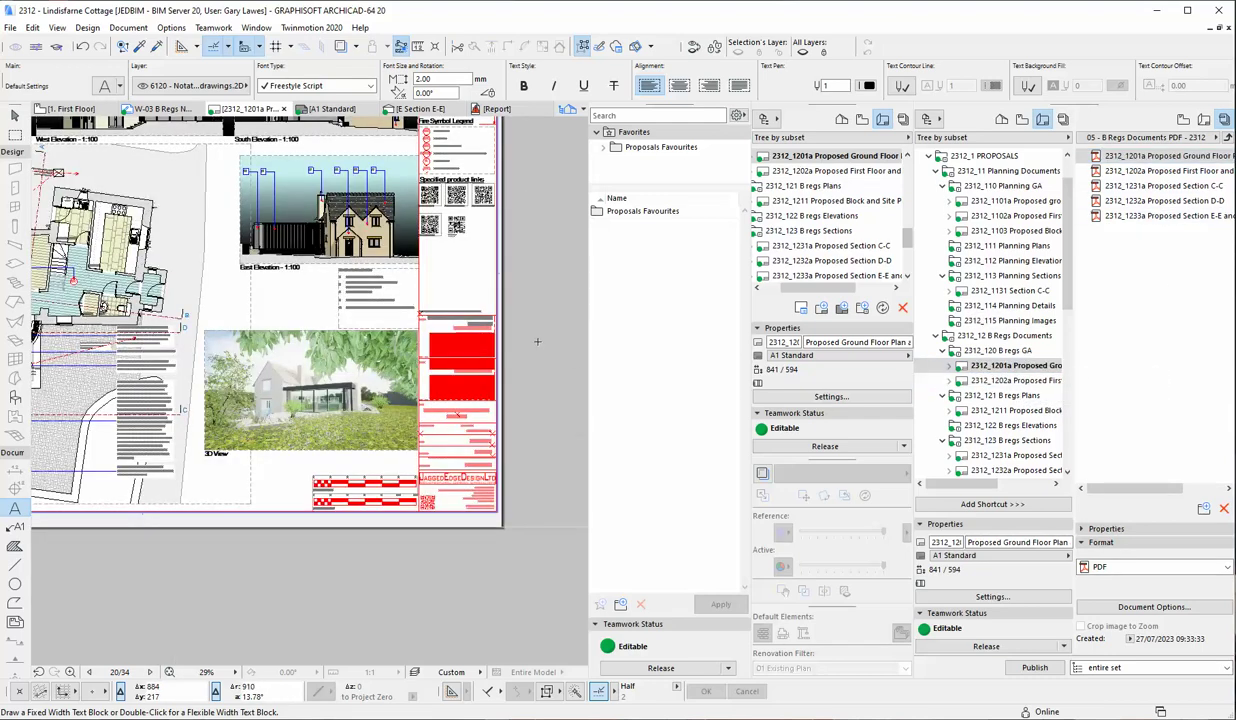
scroll(537, 341, down, 3)
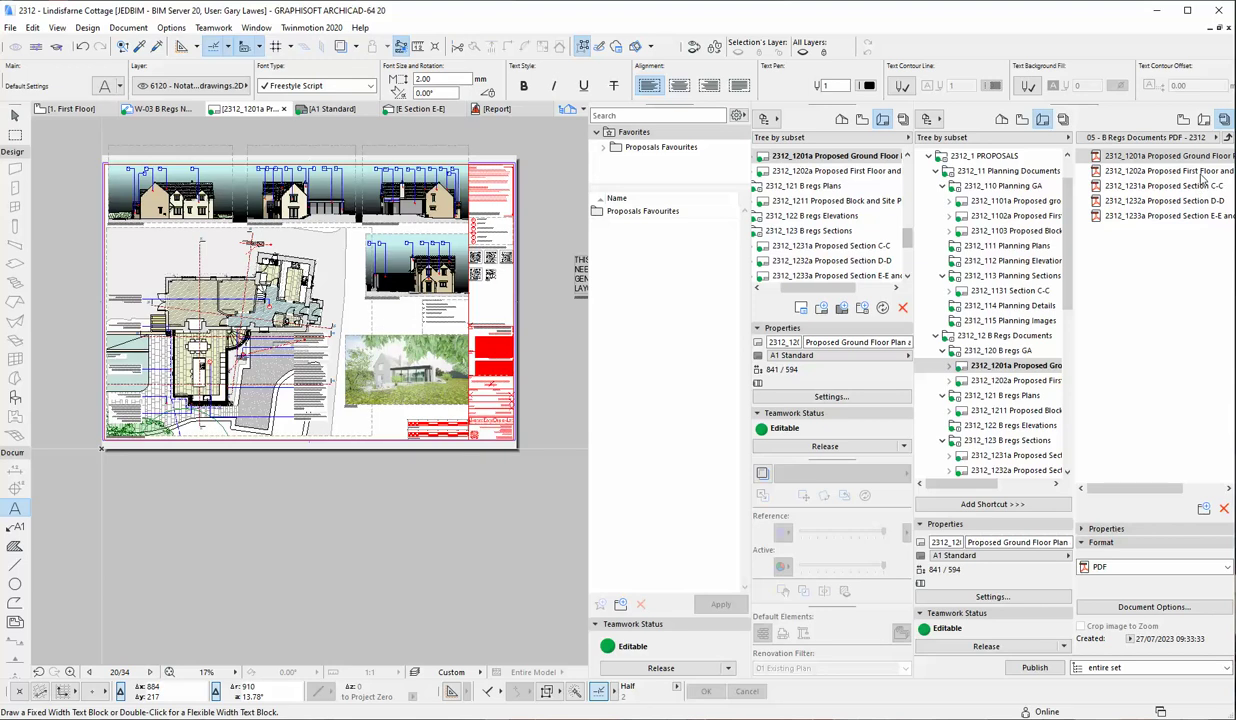
click(992, 555)
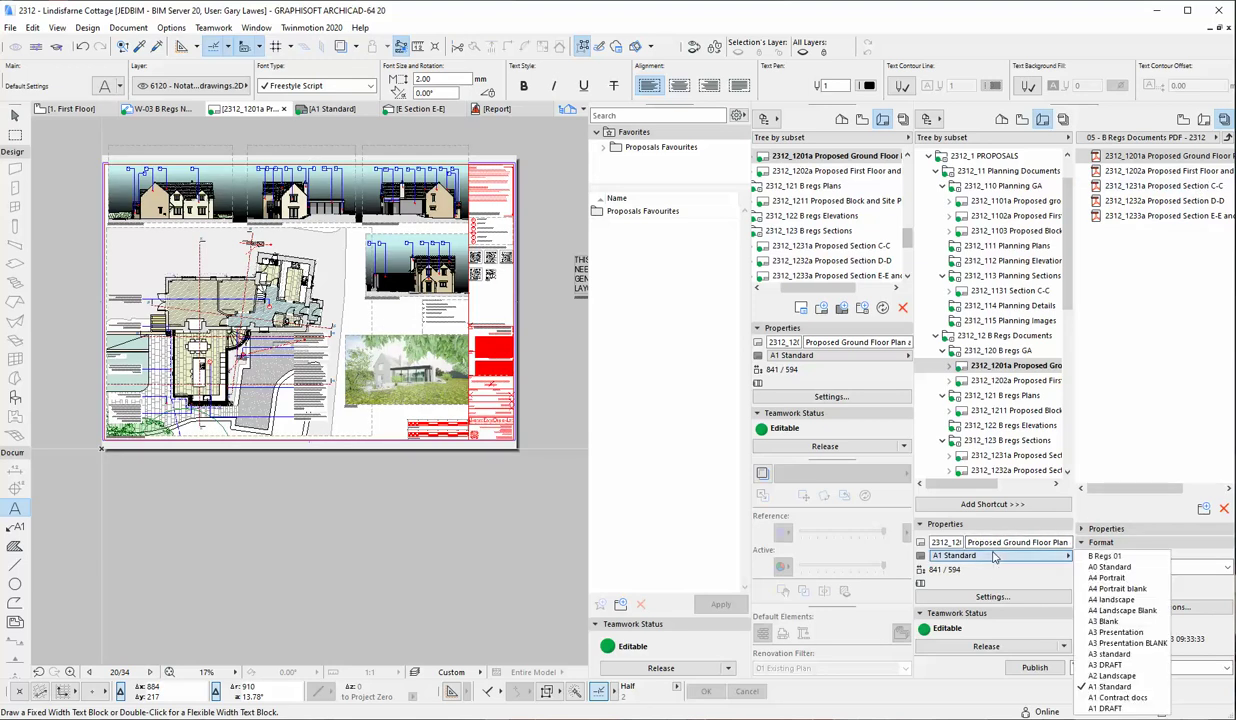
click(1105, 708)
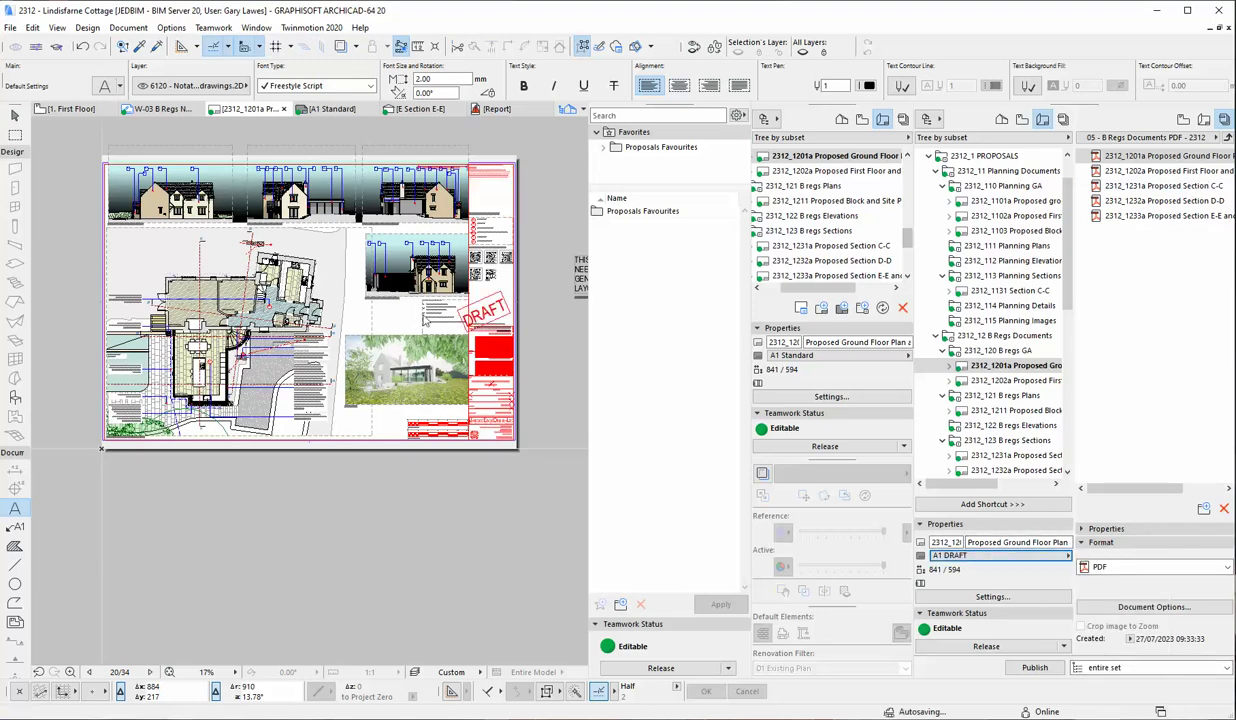
- Try the A3 standard and A3 Presentation master layouts on the 2312_1201a Proposed Ground Floor Plan layout
scroll(520, 326, up, 2)
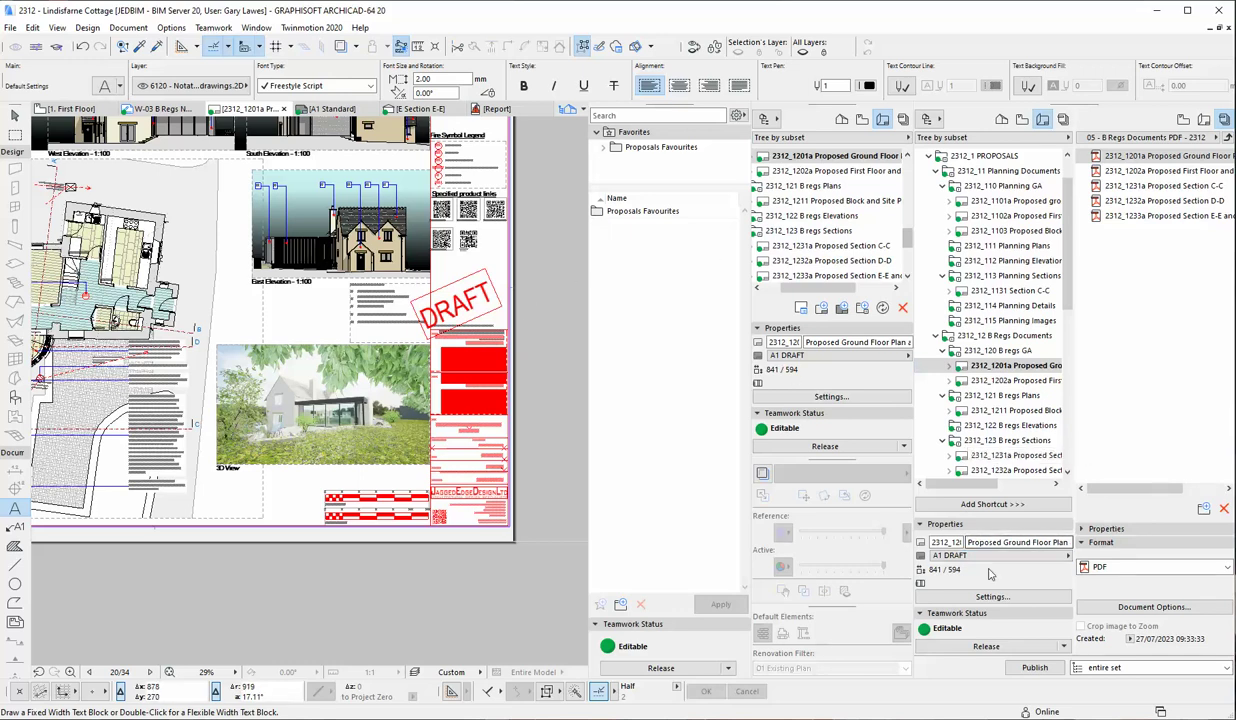
scroll(580, 472, down, 2)
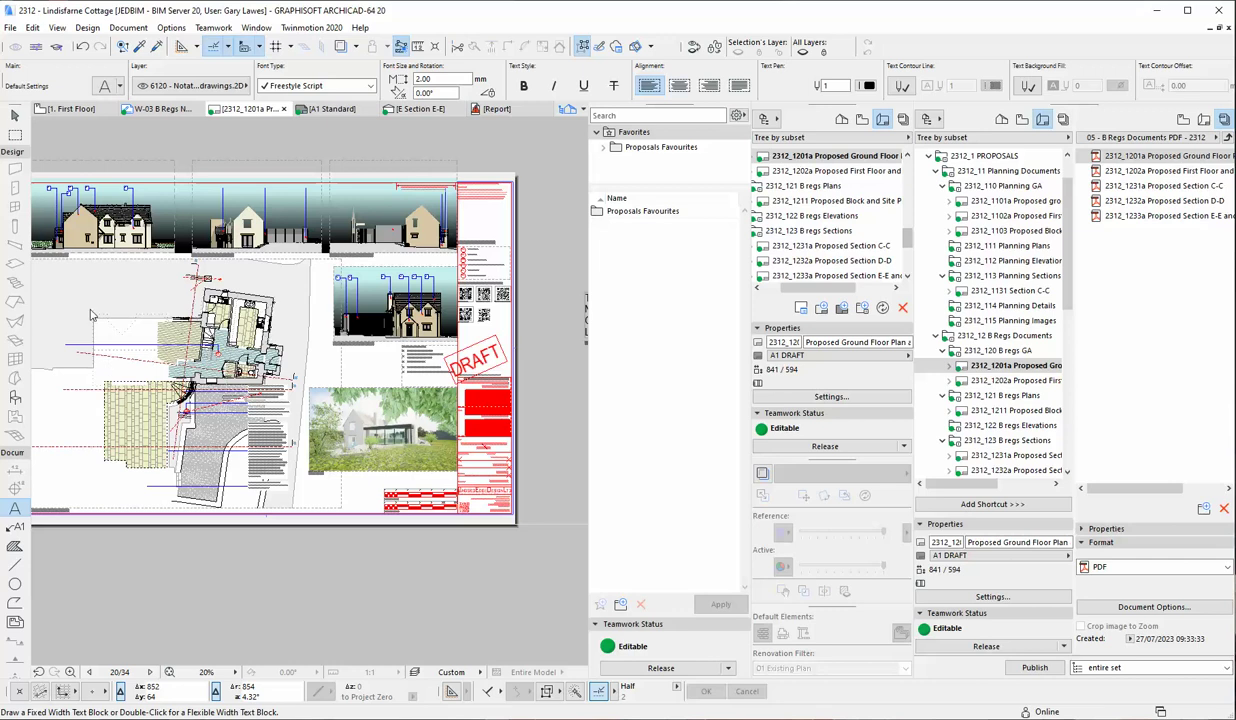
click(989, 556)
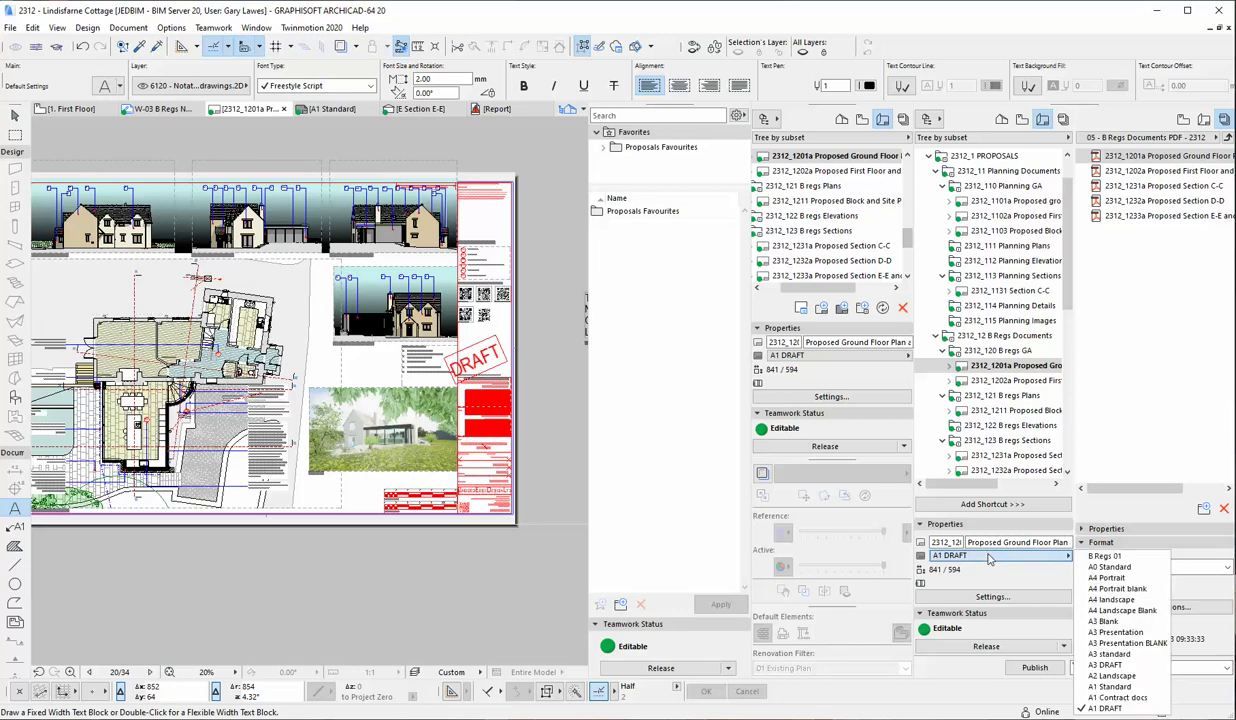
click(1118, 655)
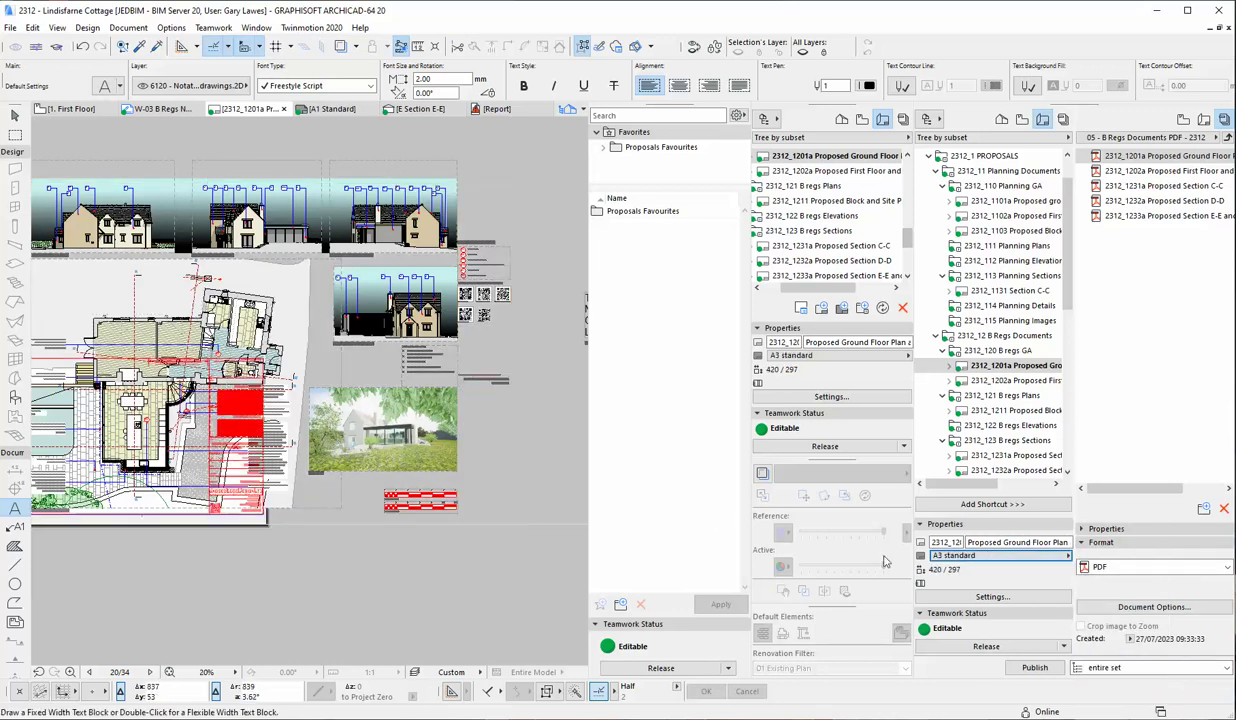
click(977, 555)
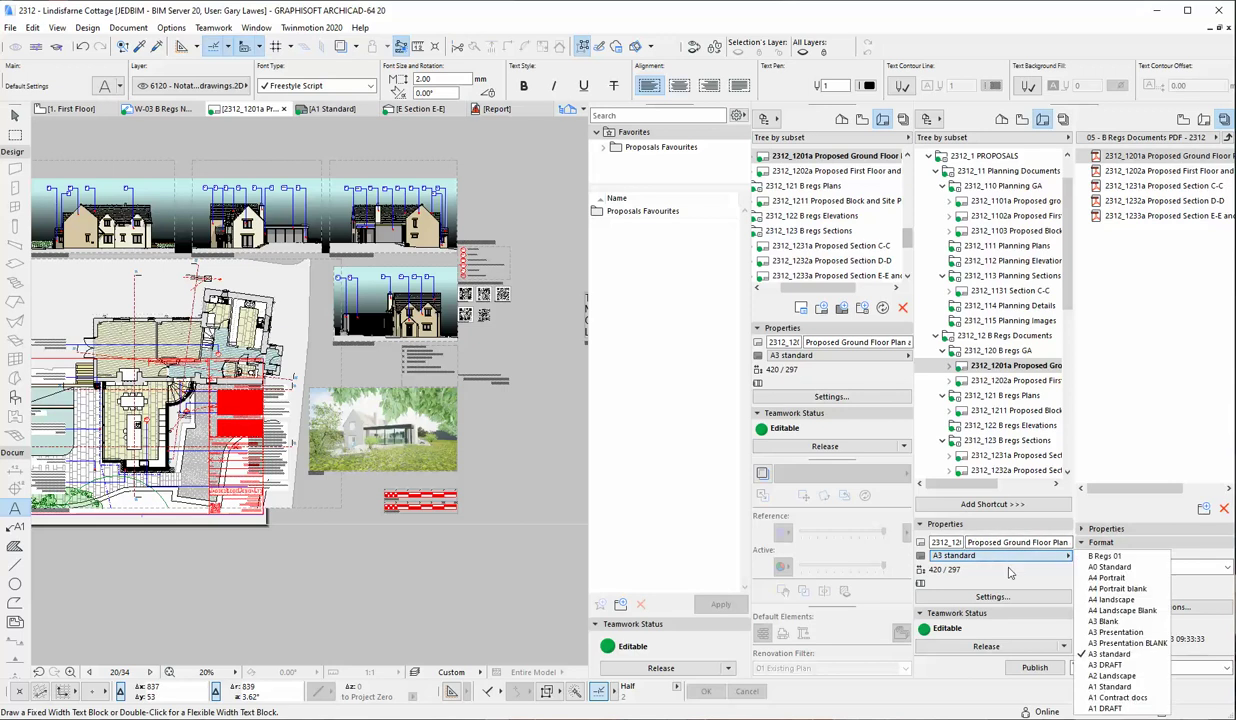
click(1119, 634)
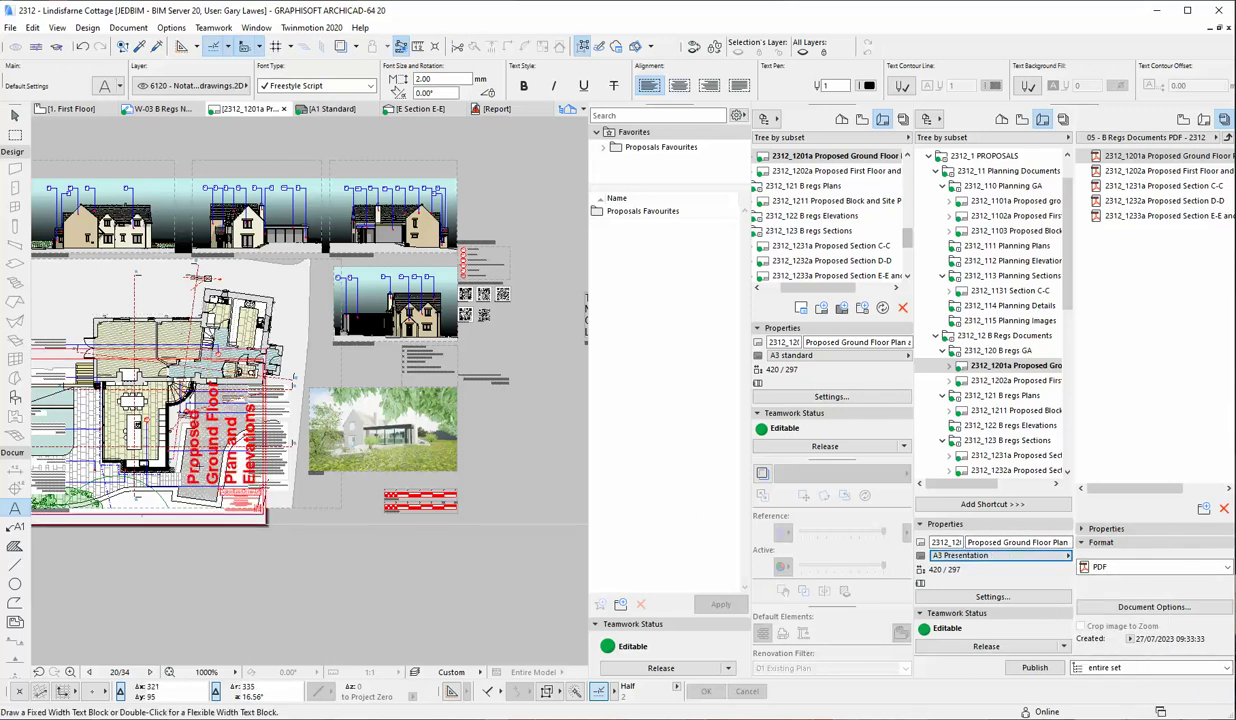
- Set the master layout of the 2312_1201a Proposed Ground Floor Plan layout to A1 Standard
click(1040, 557)
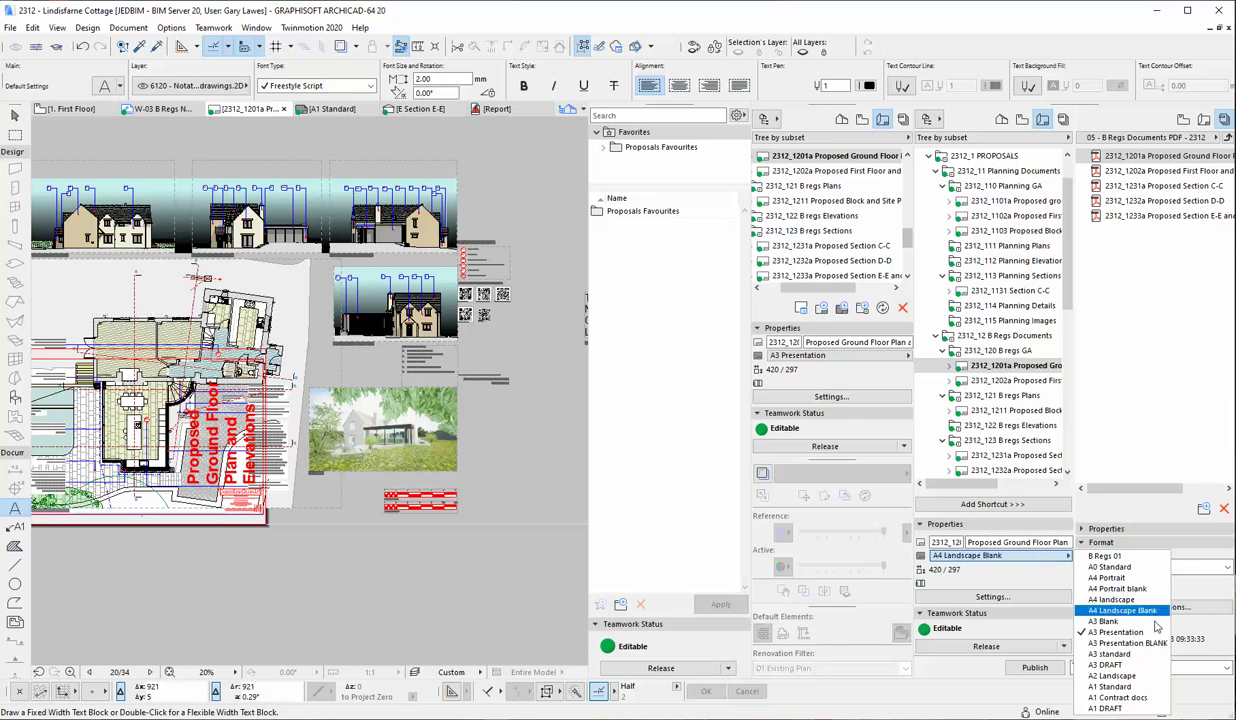
click(1110, 686)
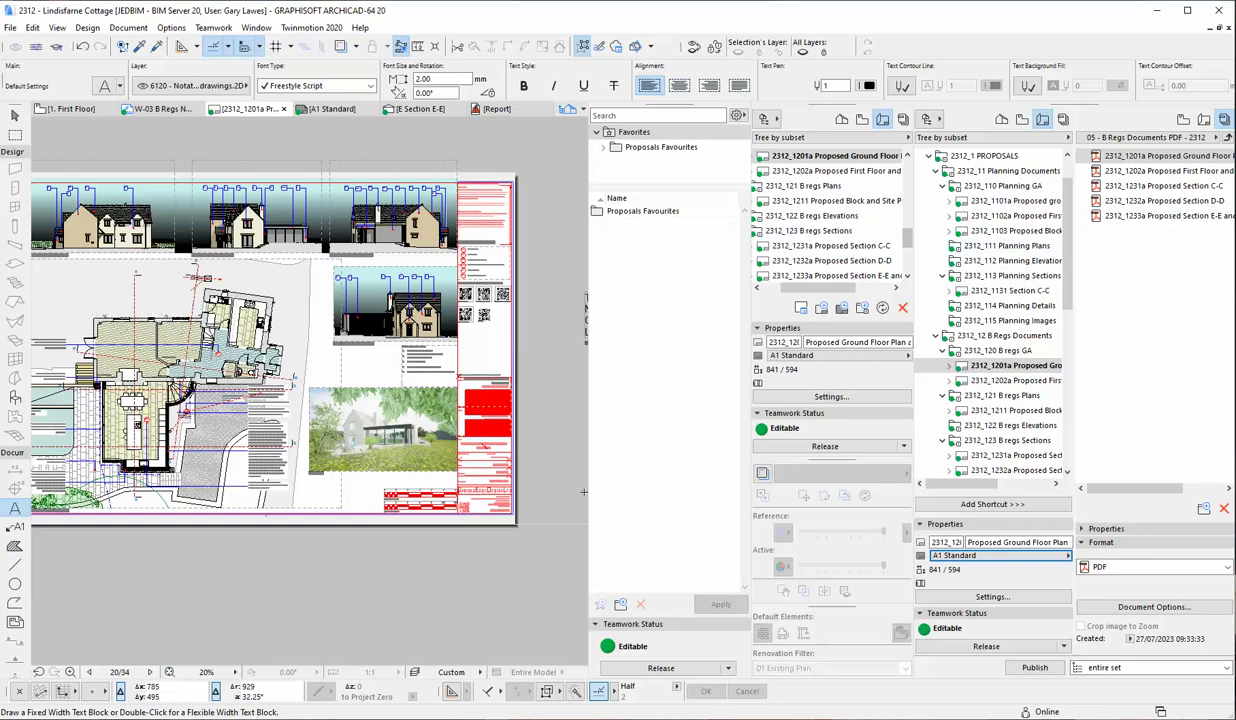
- Examine the title block fields on the 2312_1201a layout, including the title, date, scale and drawing number
scroll(460, 435, up, 5)
scroll(202, 260, down, 2)
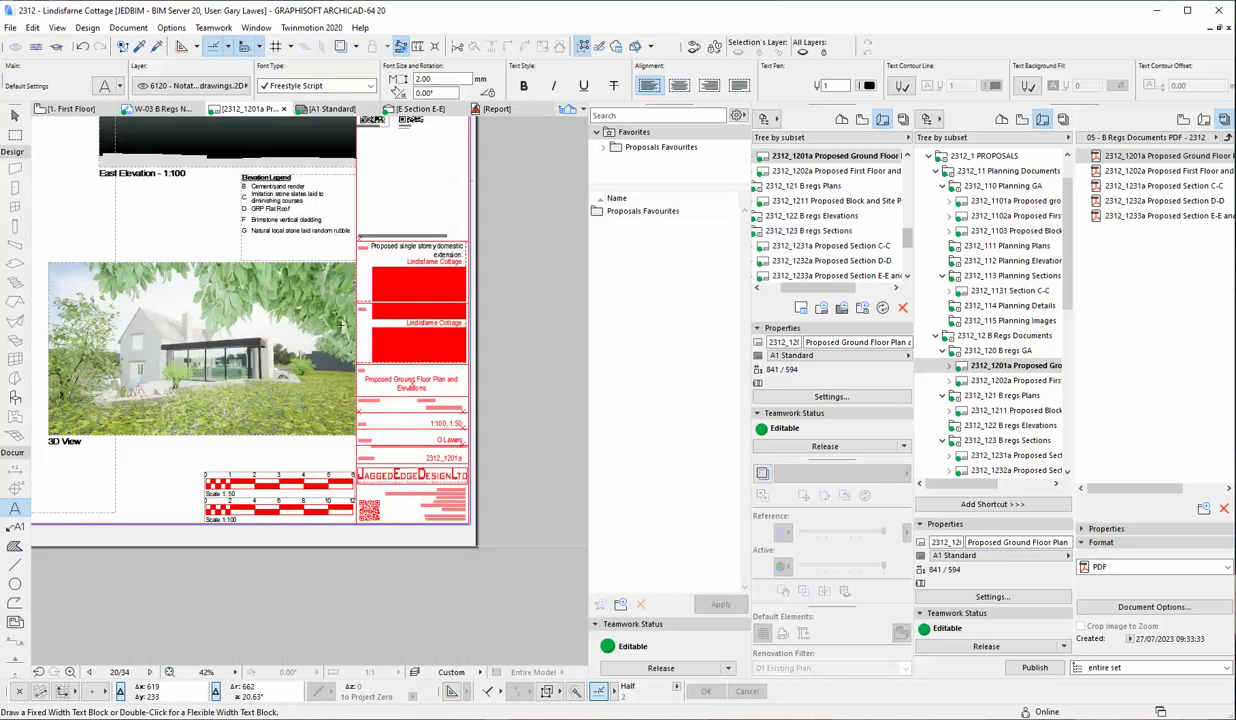
scroll(202, 260, up, 3)
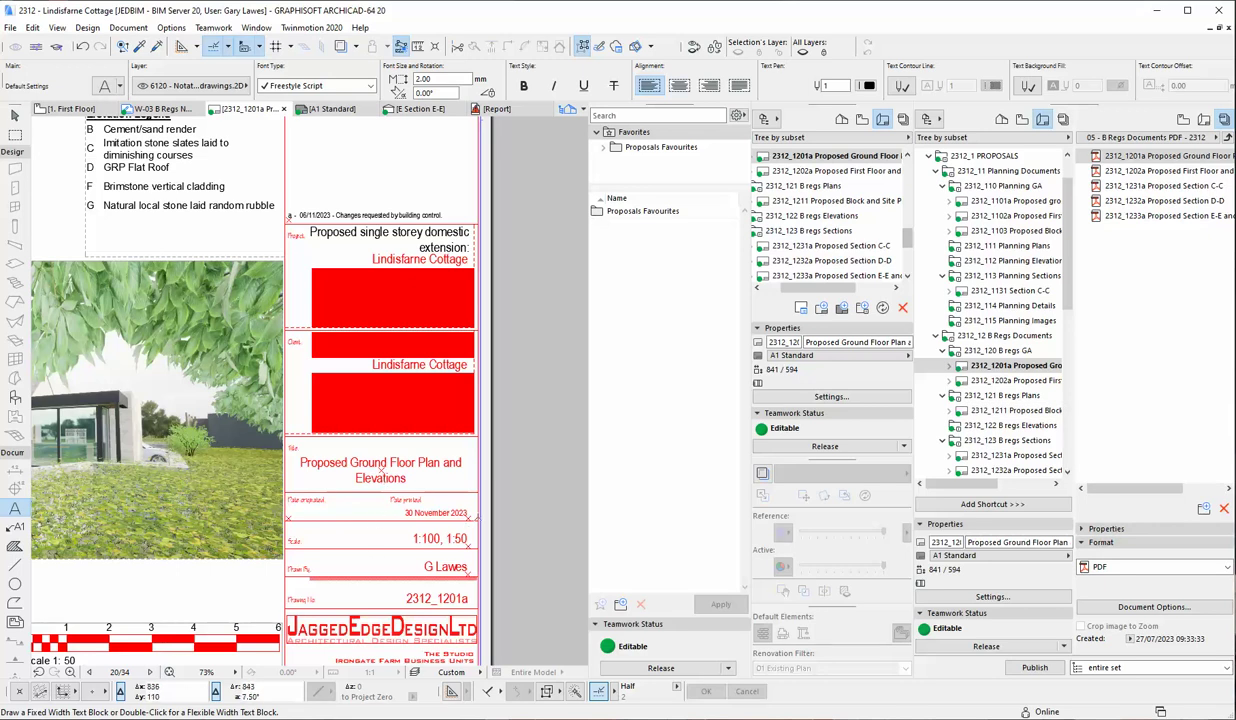
scroll(482, 486, down, 2)
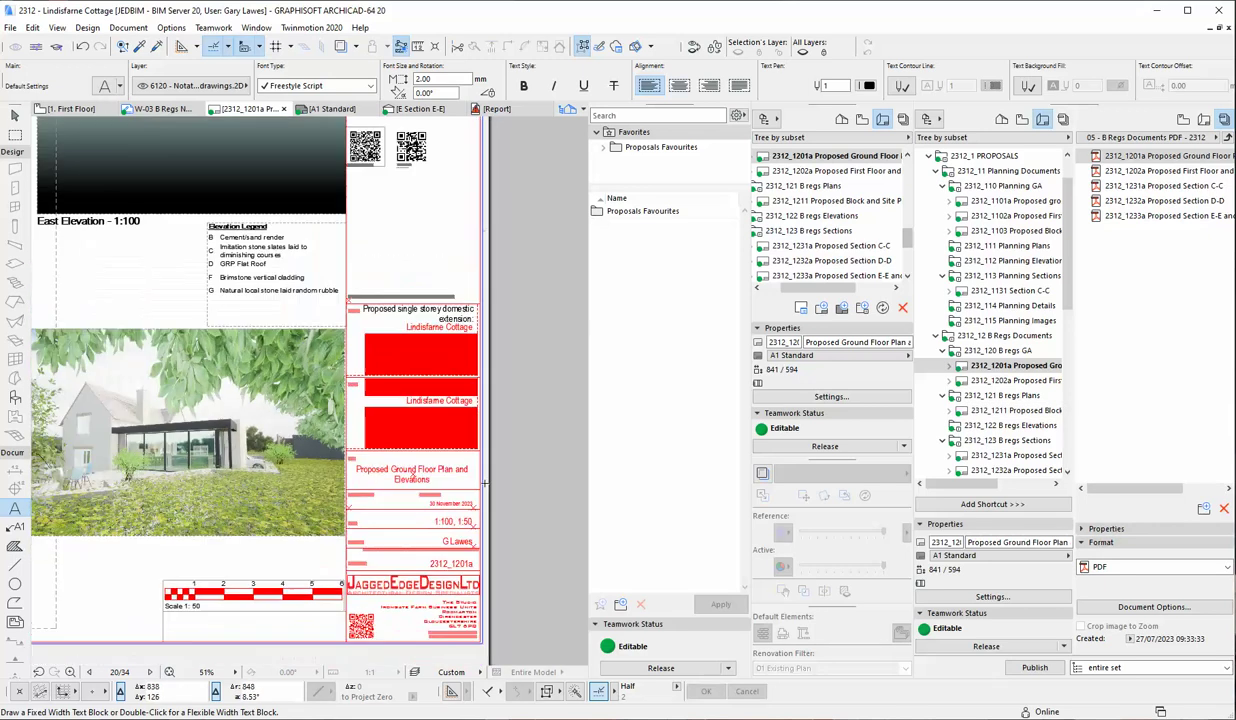
scroll(467, 628, up, 3)
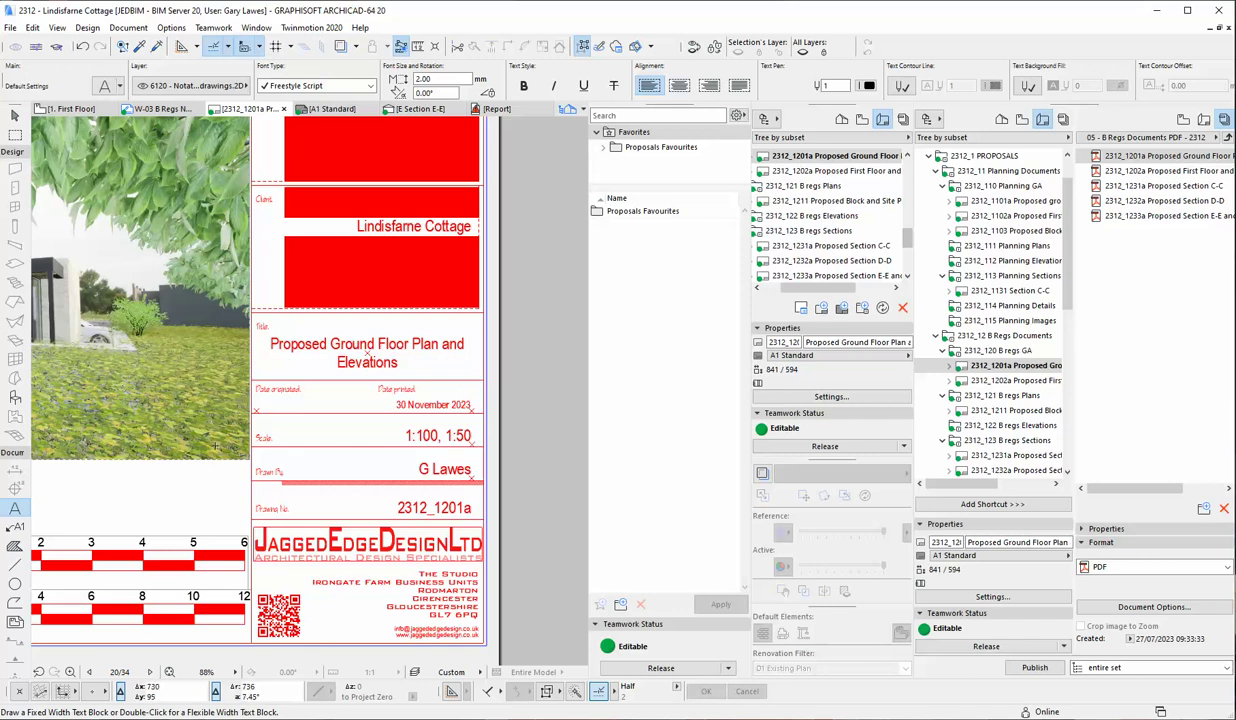
scroll(215, 447, down, 7)
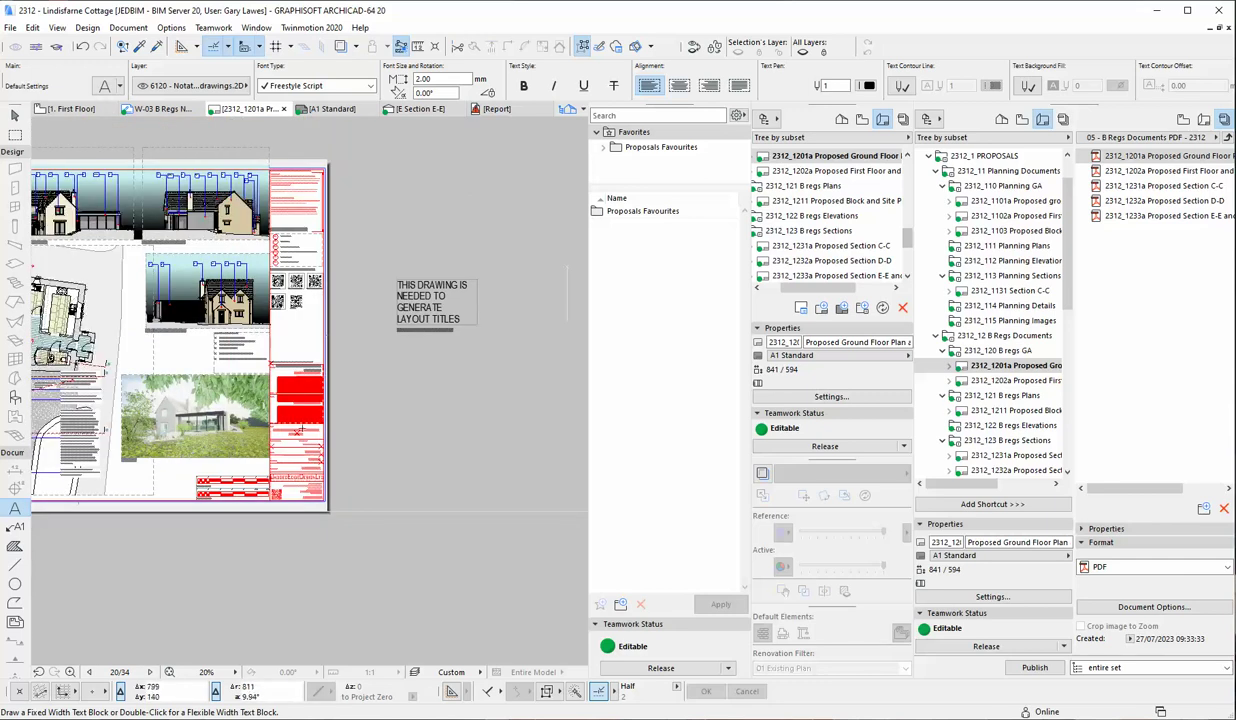
scroll(307, 447, up, 7)
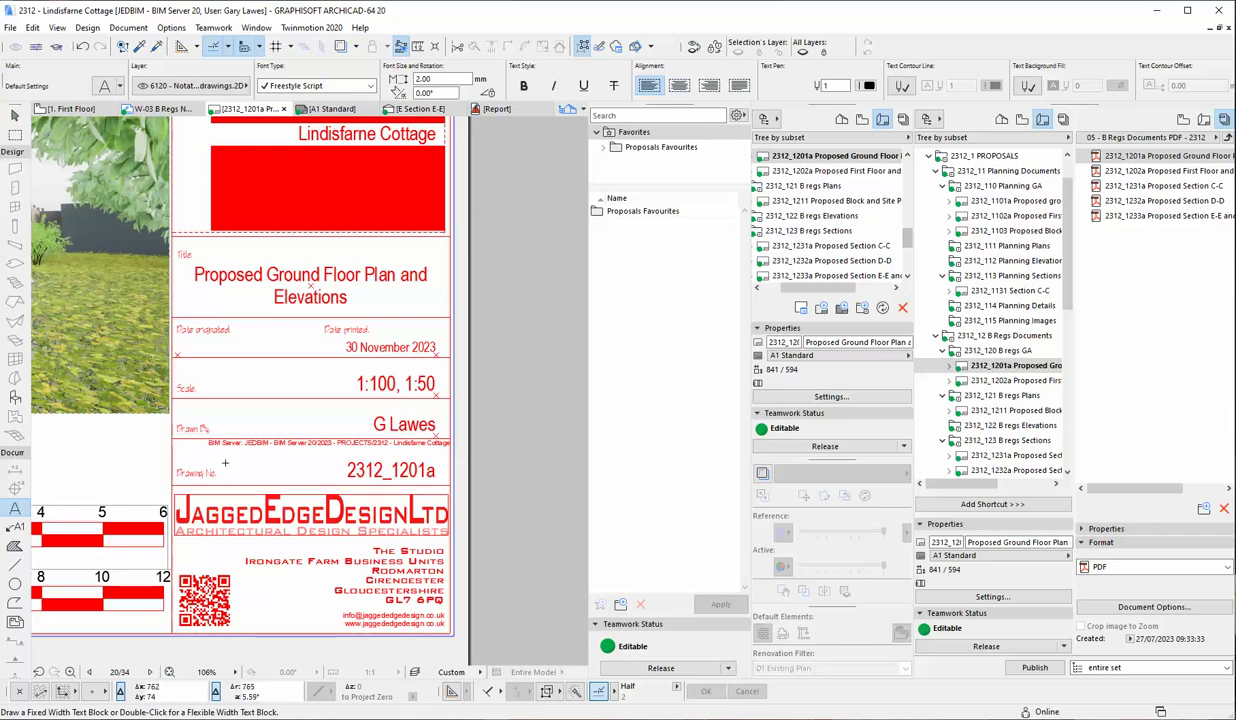
click(1000, 368)
scroll(498, 585, down, 3)
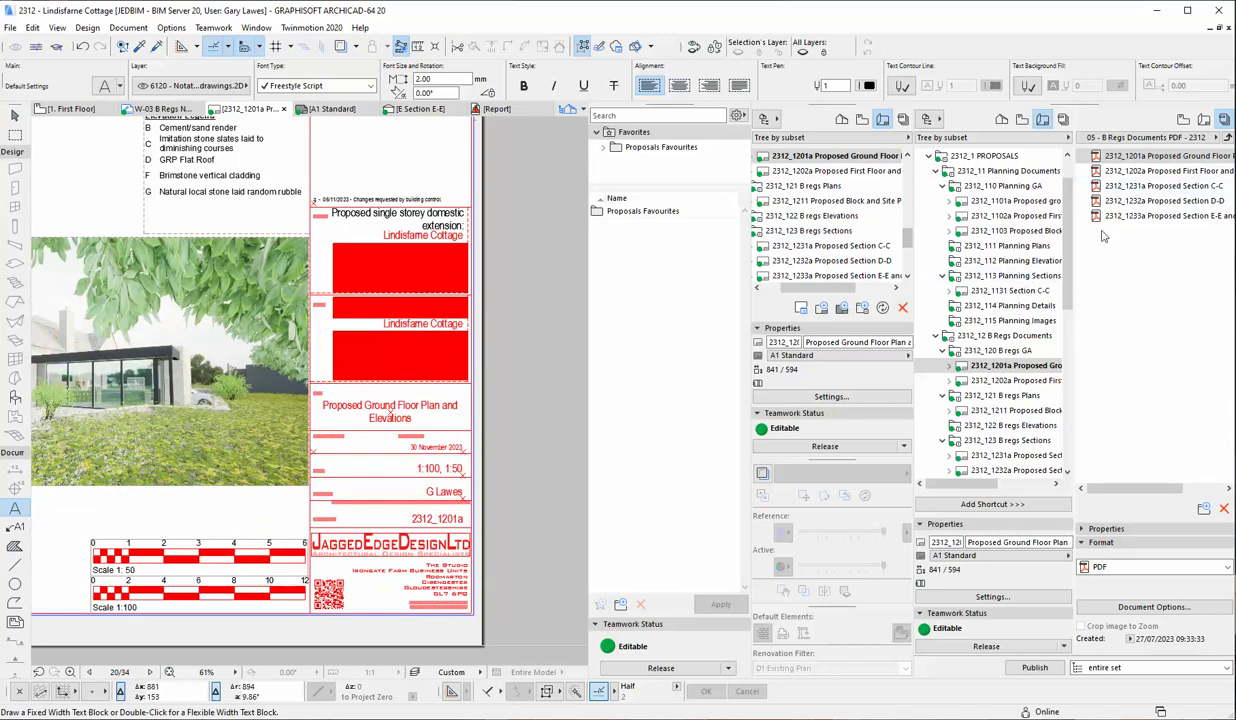
- Open the A1 Standard master layout from the Masters folder of the layout book
drag(1068, 248, 1048, 398)
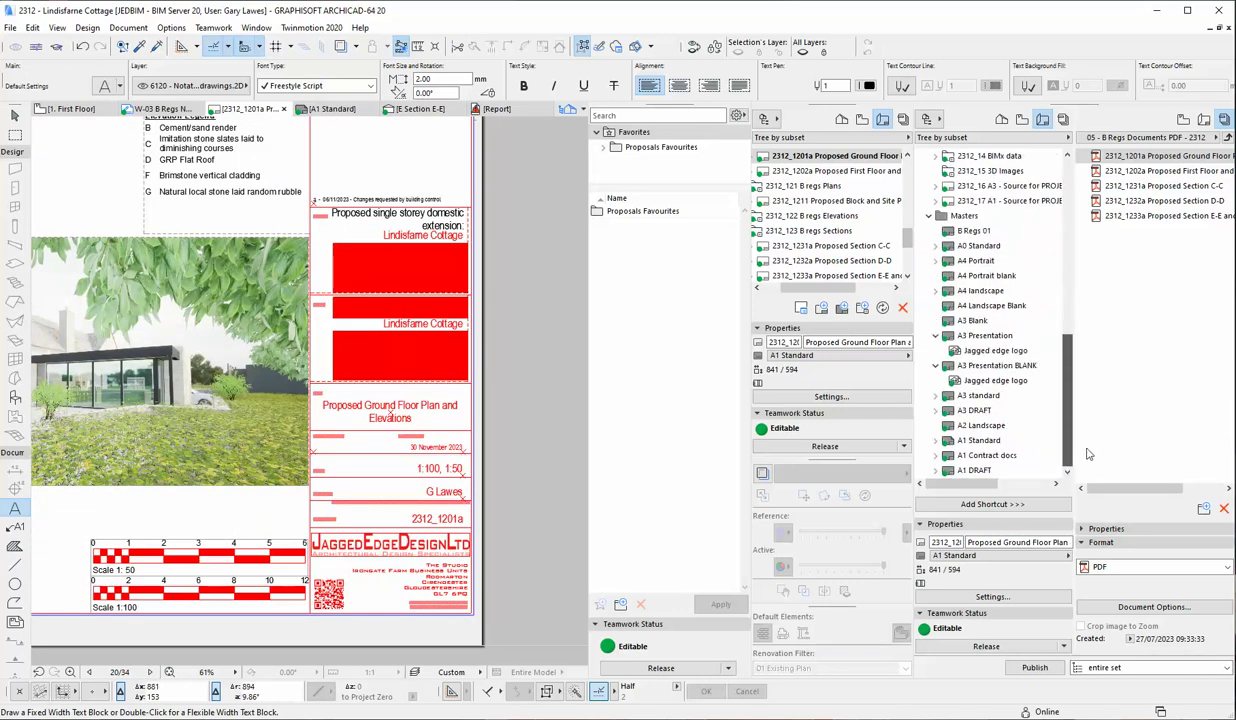
click(985, 442)
double_click(985, 442)
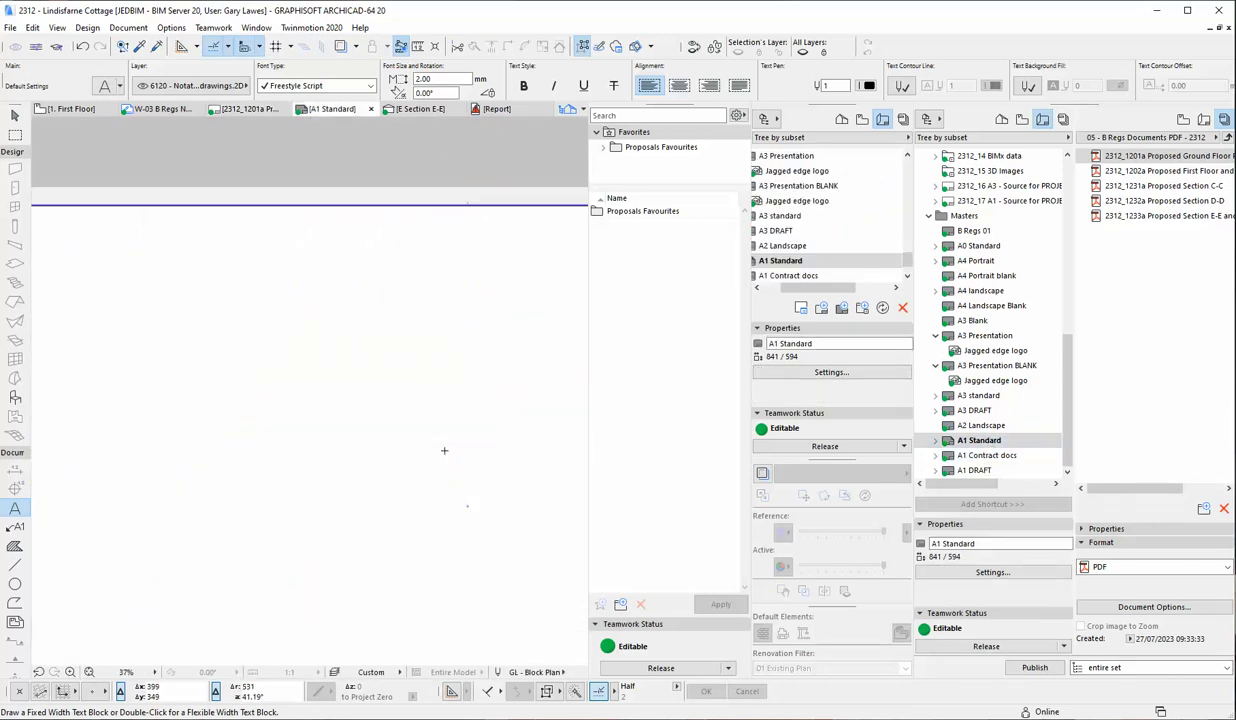
- Examine the title block and the scaling and drawing sheet size notes on the A1 Standard master layout
scroll(560, 456, down, 5)
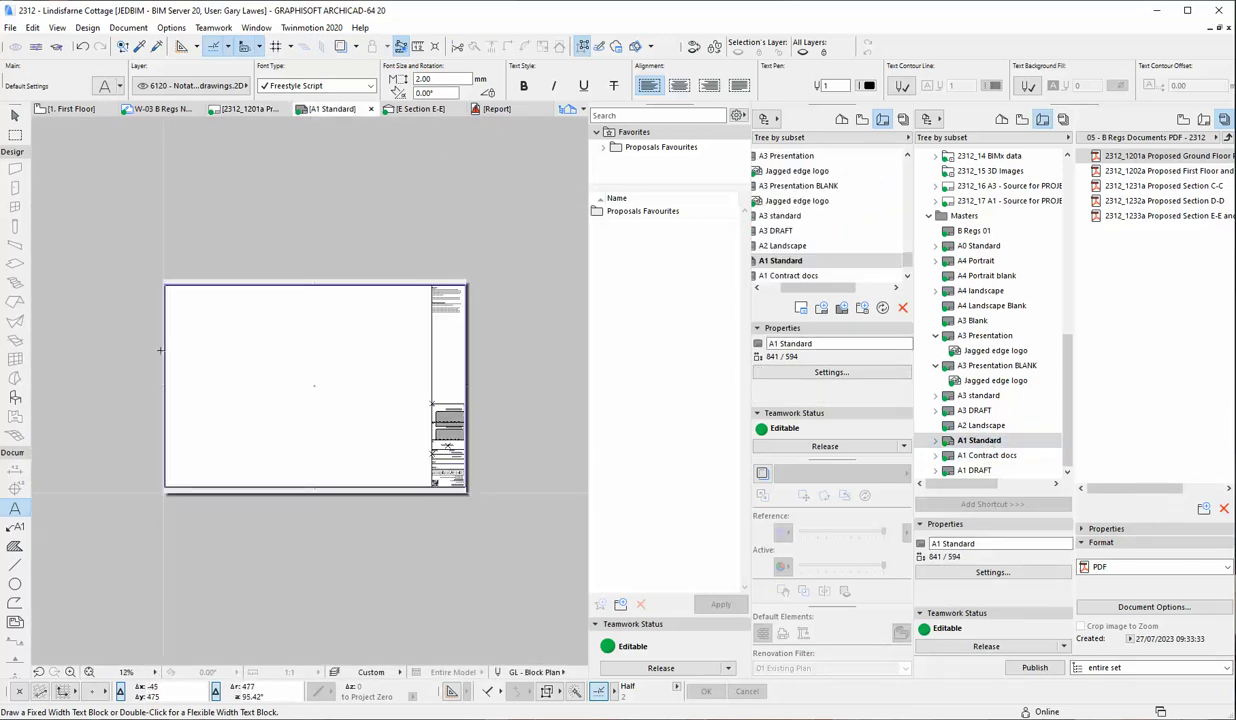
scroll(462, 479, up, 7)
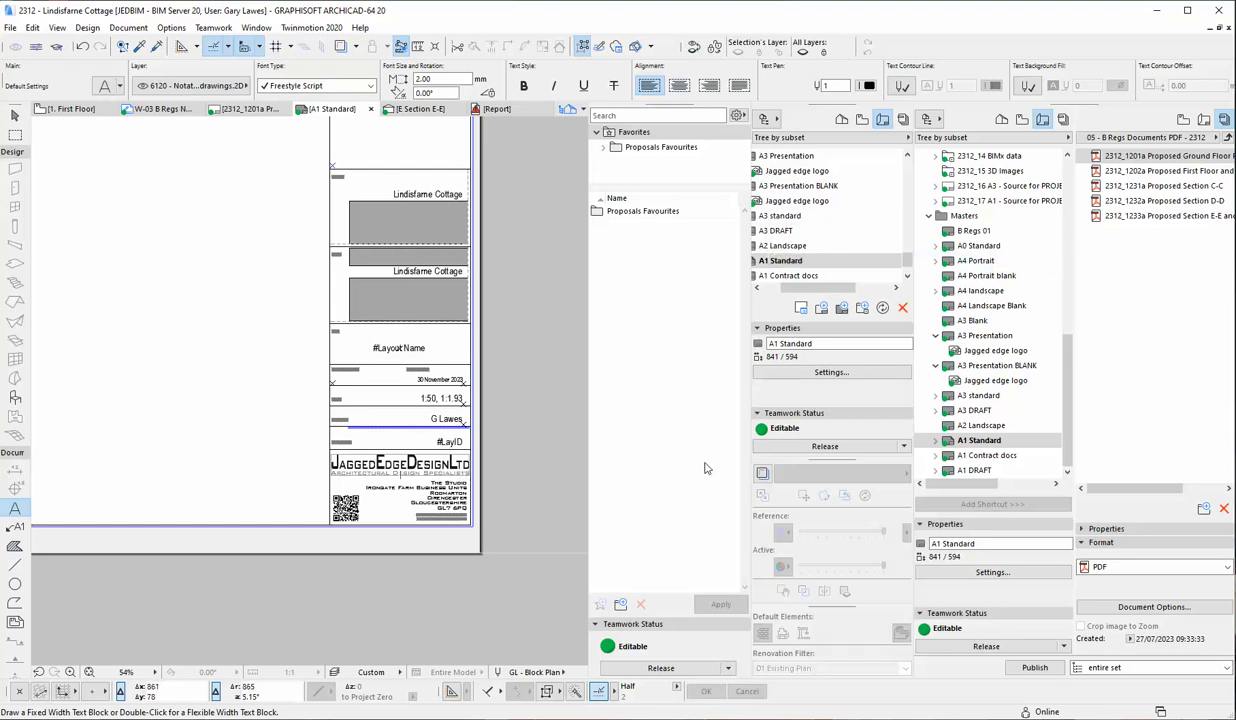
scroll(430, 548, down, 4)
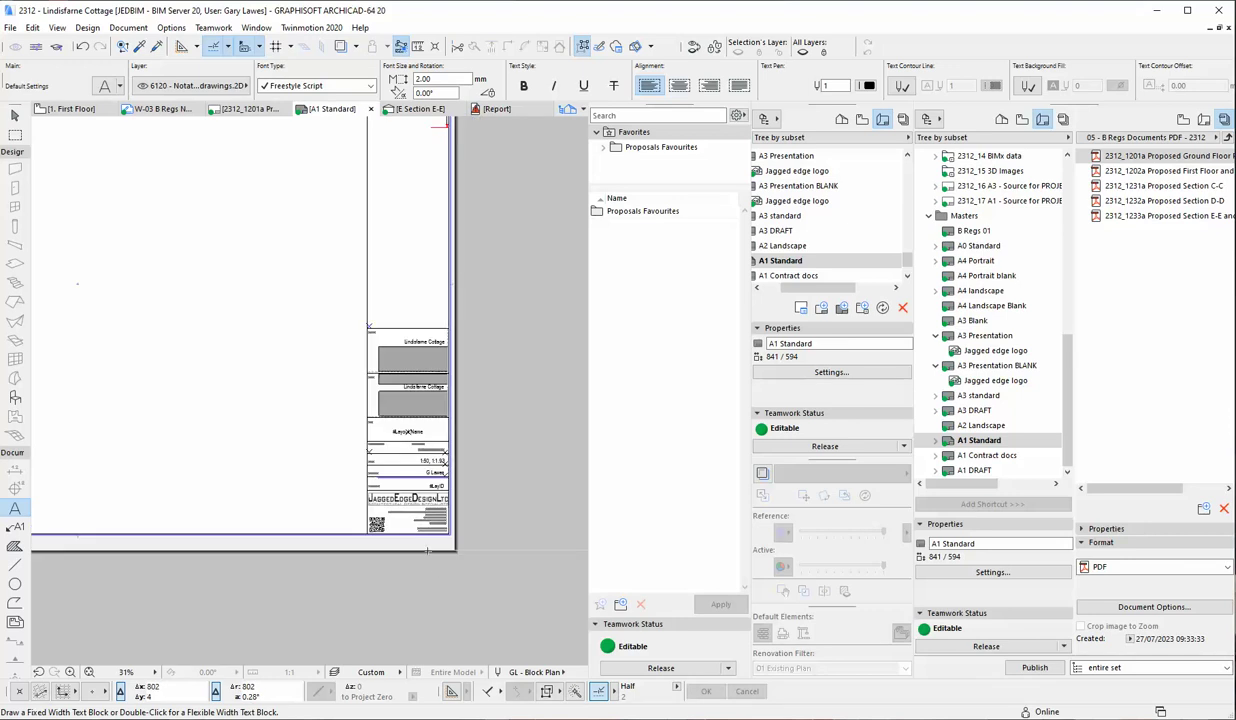
scroll(386, 214, up, 5)
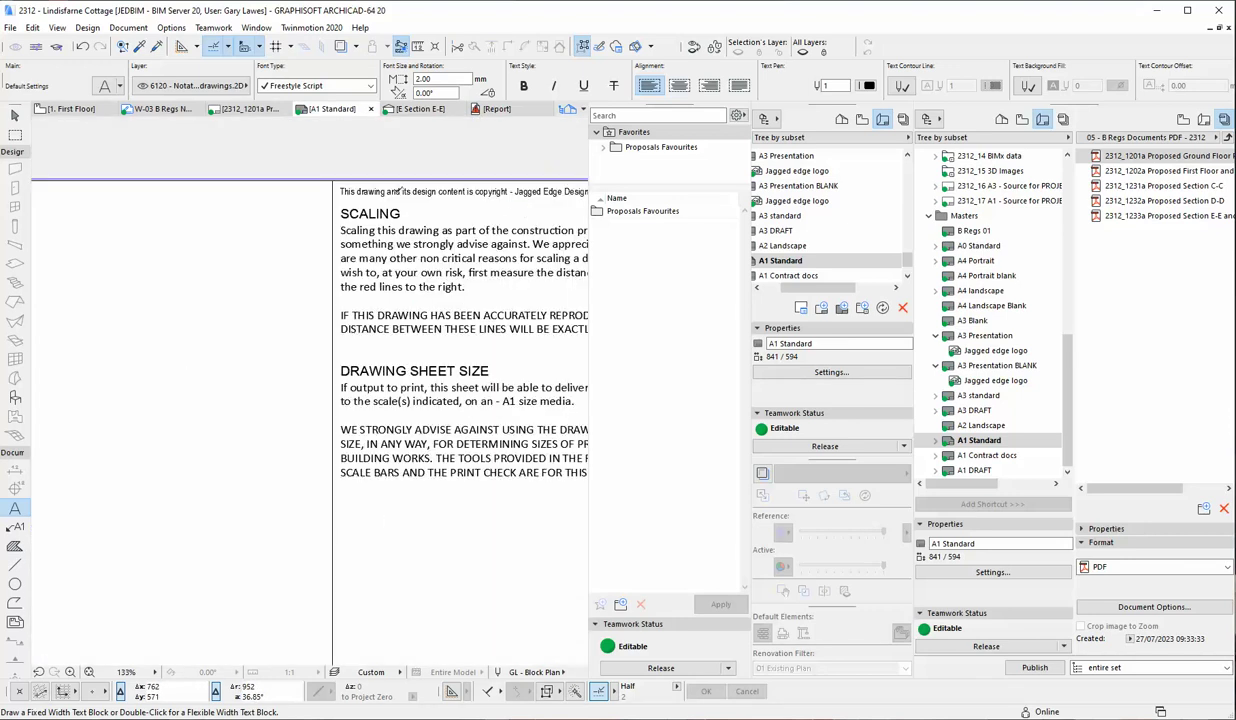
scroll(179, 219, down, 1)
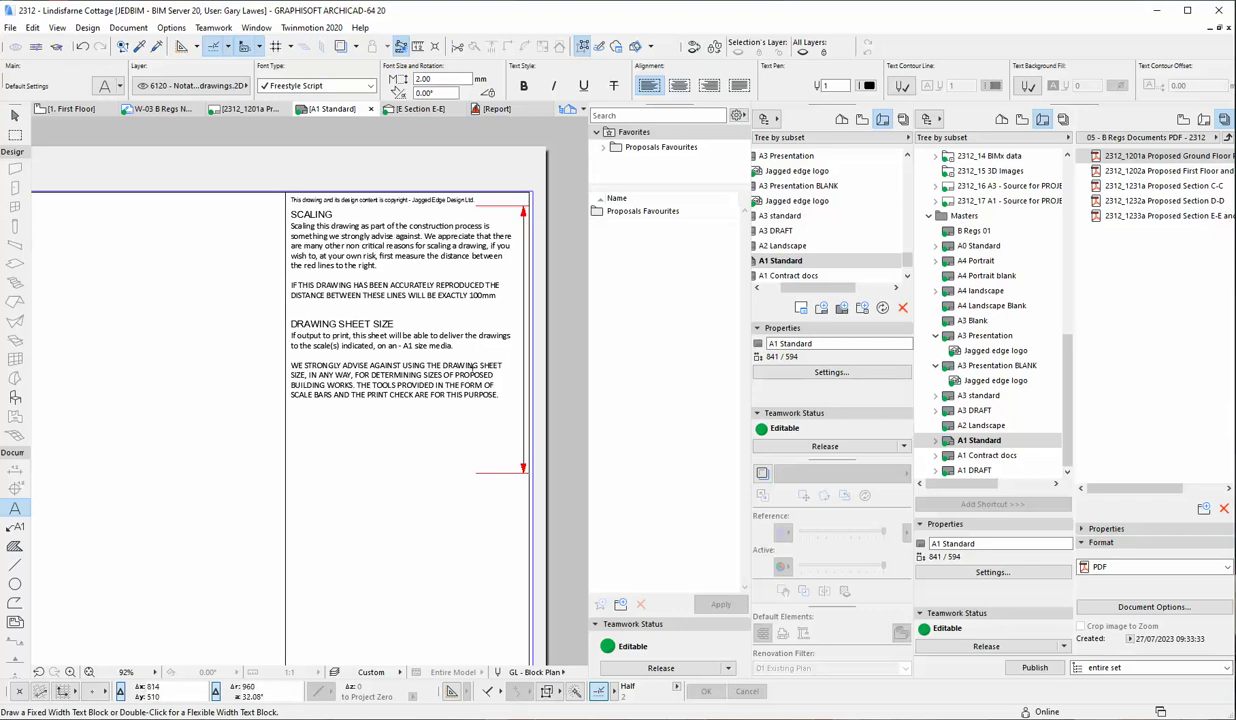
scroll(472, 358, down, 3)
scroll(460, 390, down, 3)
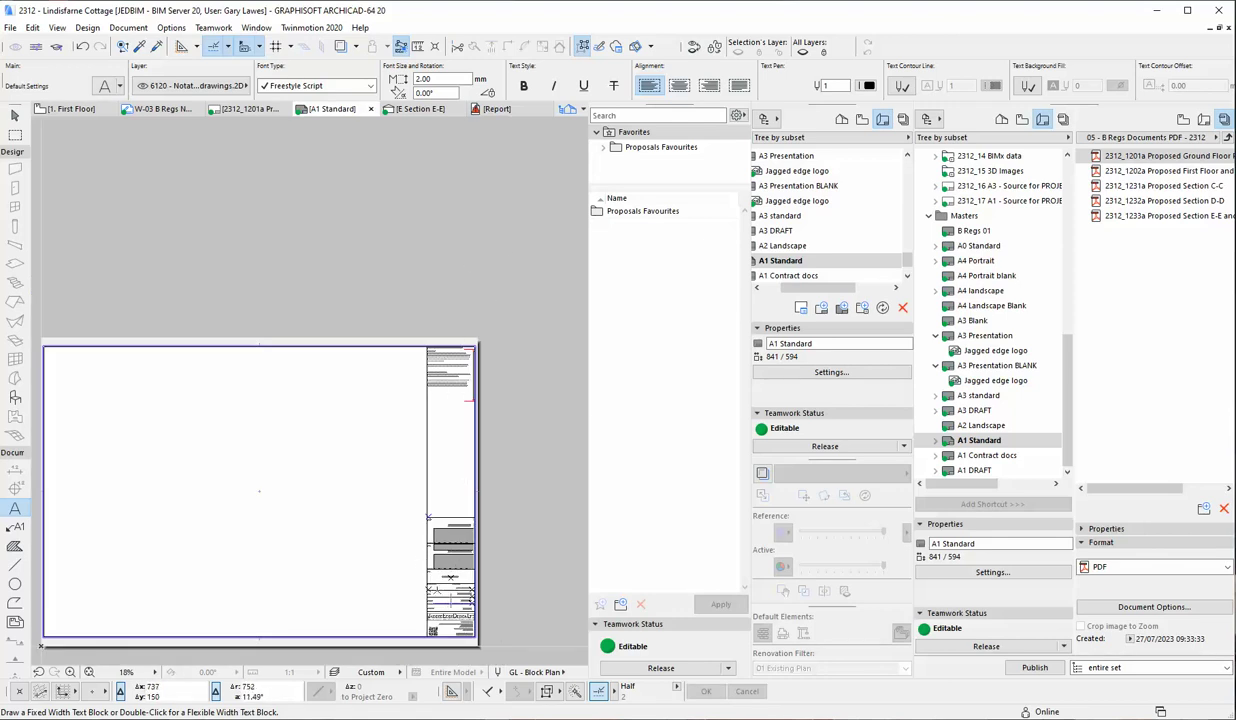
- Open the #Layout Name text in the A1 Standard master's title block for editing
scroll(447, 625, up, 1)
scroll(451, 567, up, 5)
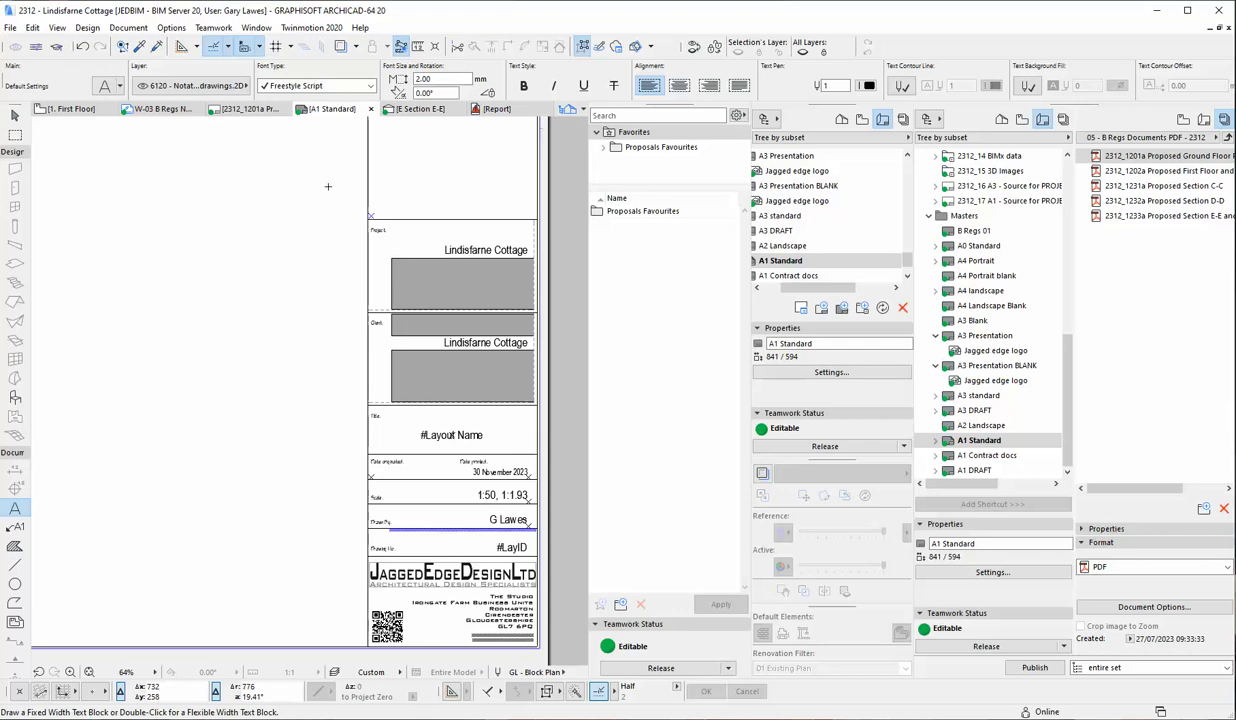
scroll(318, 180, down, 1)
scroll(405, 377, up, 1)
scroll(405, 377, up, 3)
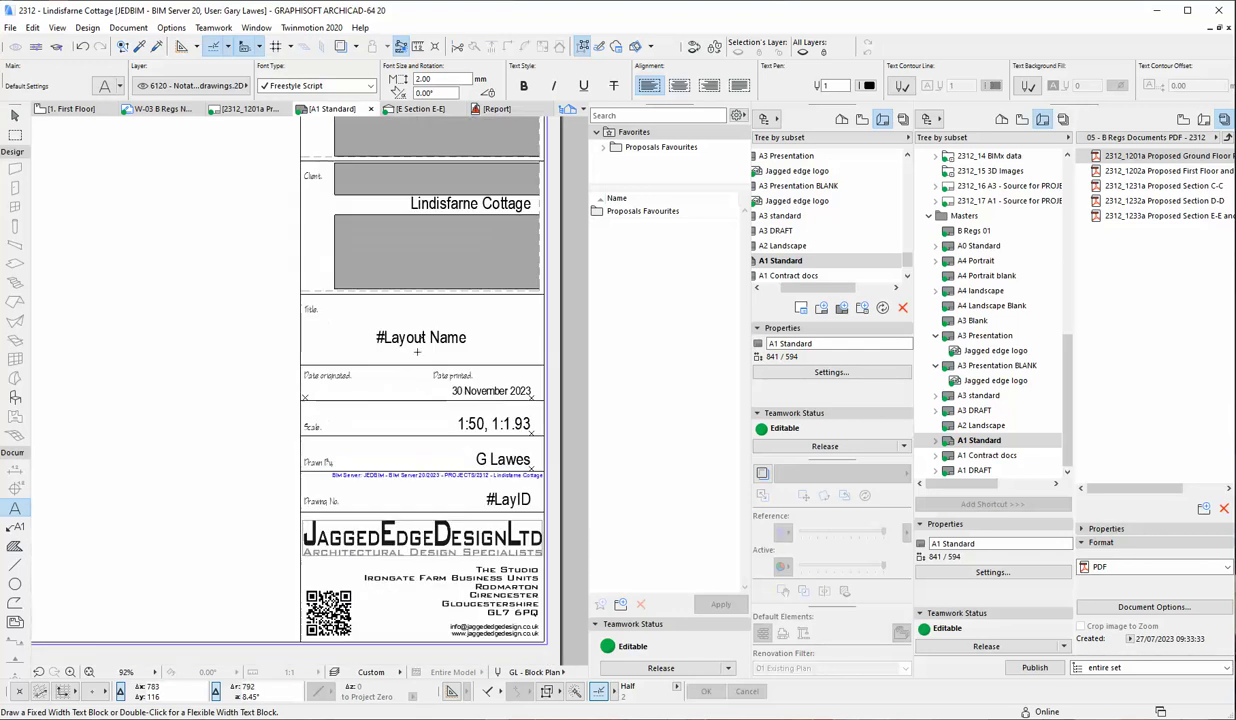
click(449, 341)
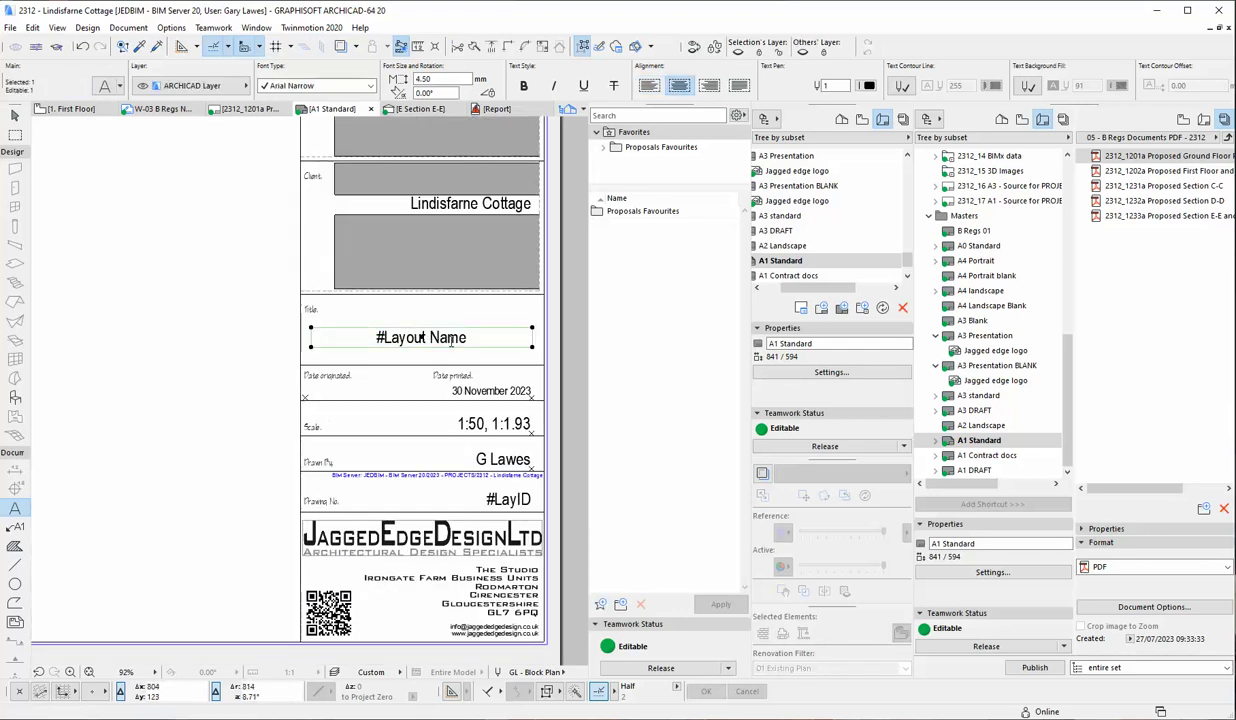
double_click(453, 341)
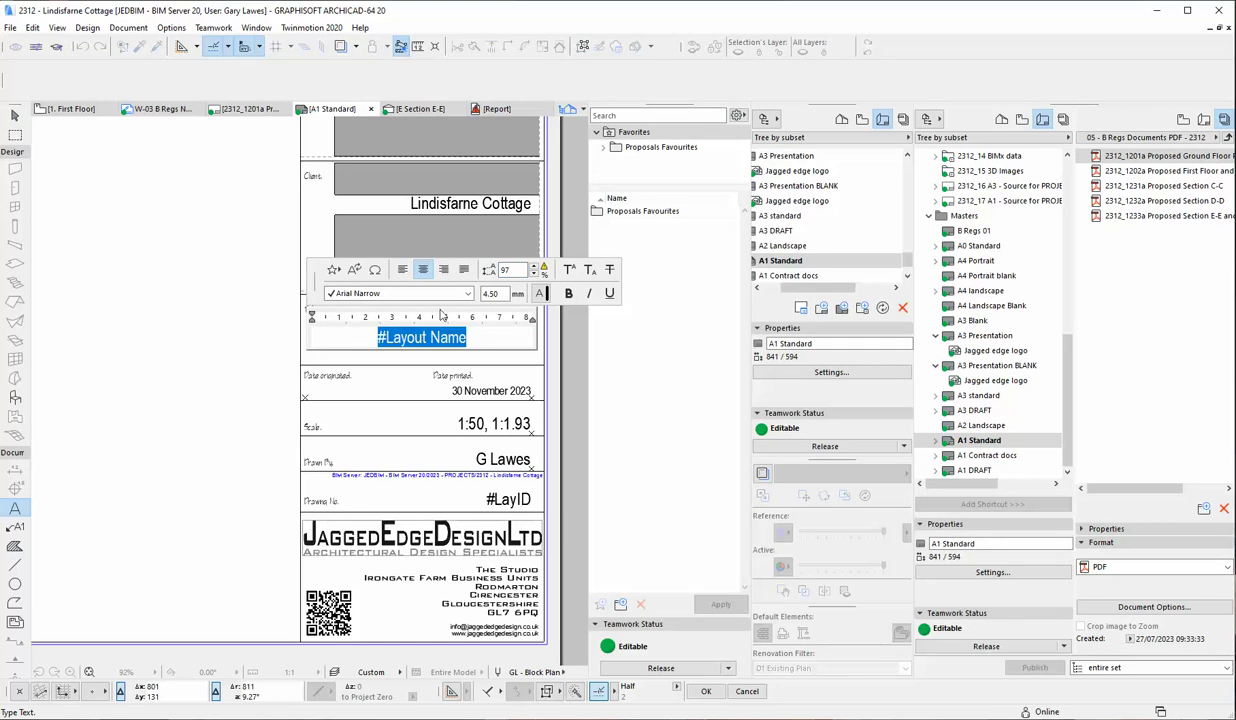
- Review the autotext items available in the Layout category for the title text, leaving without inserting one
click(354, 270)
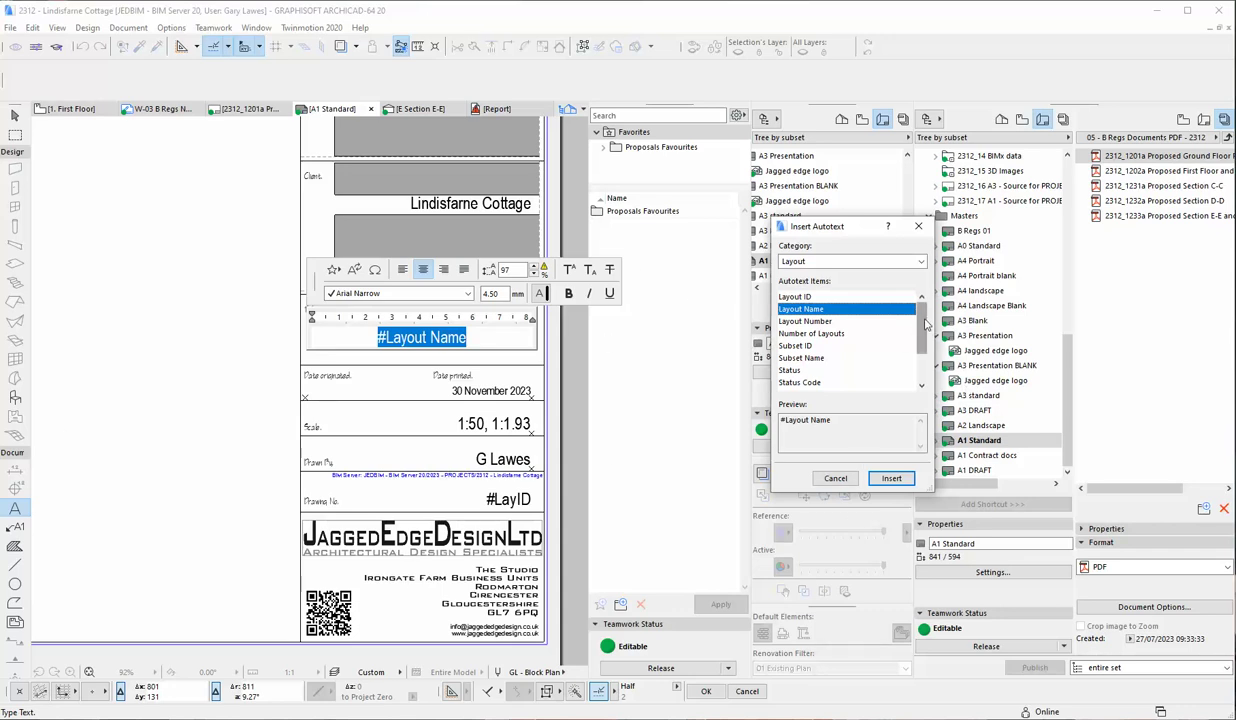
mouse_move(926, 323)
mouse_down()
mouse_move(903, 362)
mouse_move(924, 318)
mouse_move(930, 349)
mouse_move(924, 318)
mouse_up()
click(865, 309)
scroll(890, 340, down, 2)
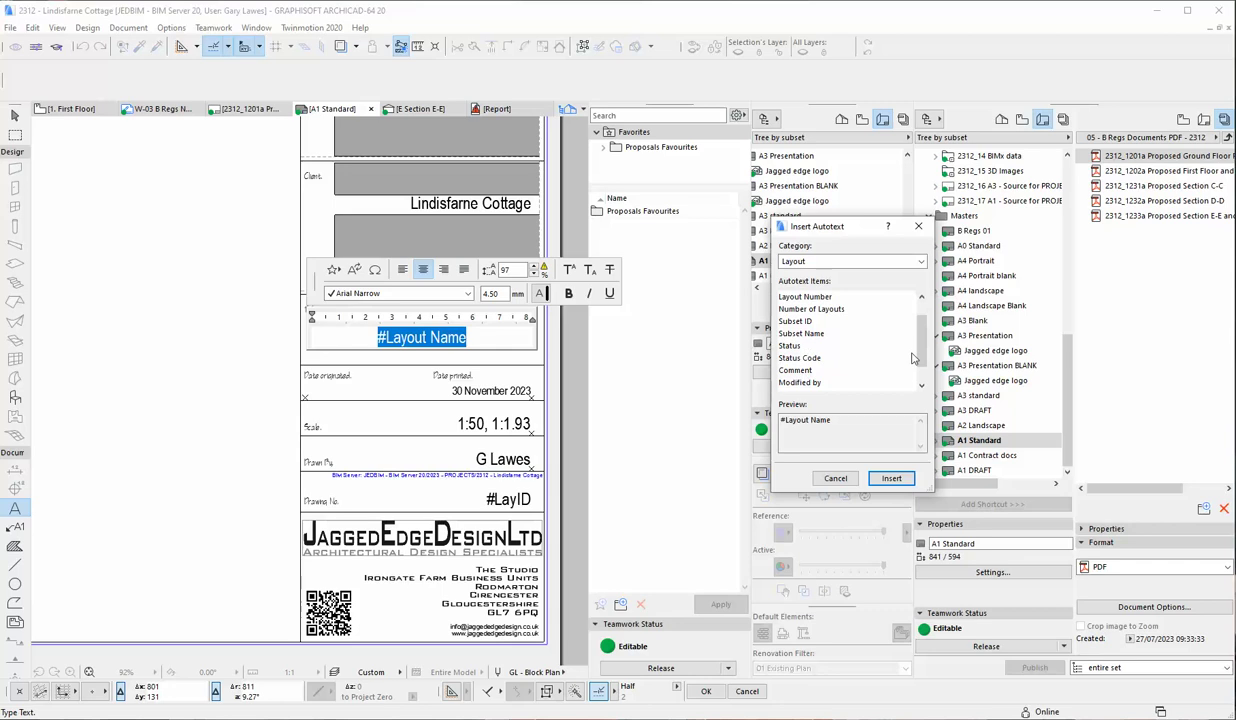
scroll(927, 347, down, 1)
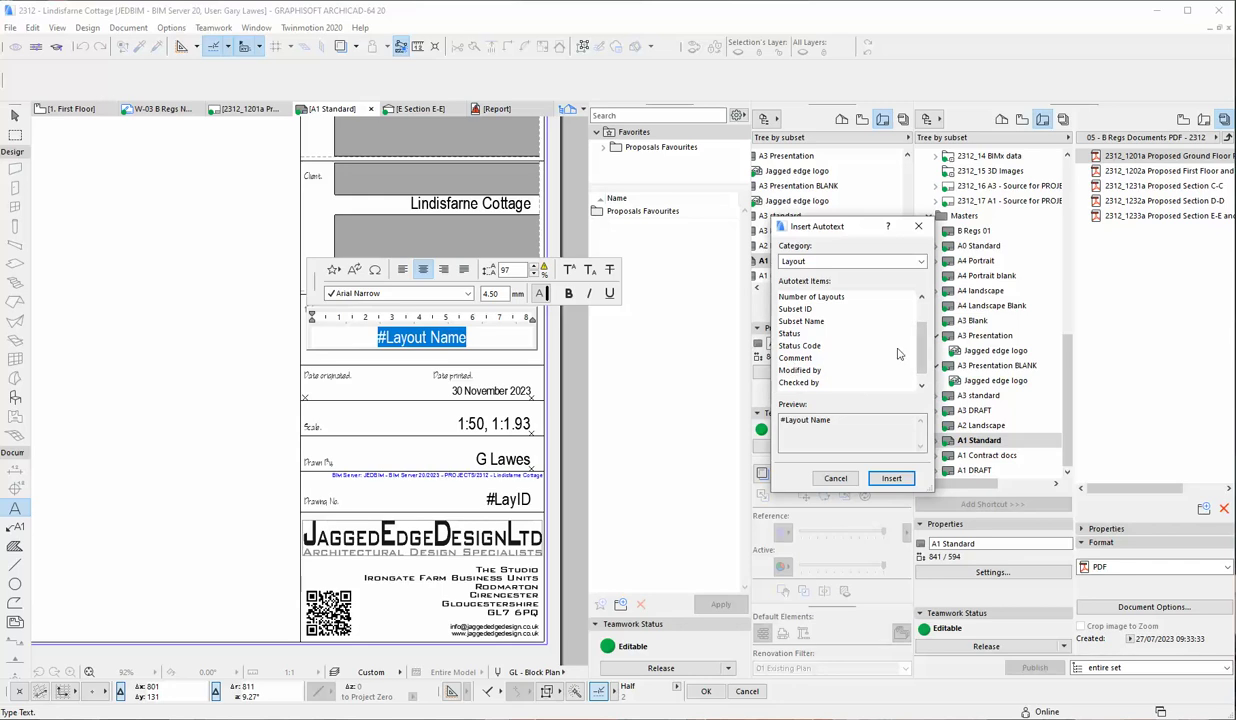
scroll(920, 345, down, 1)
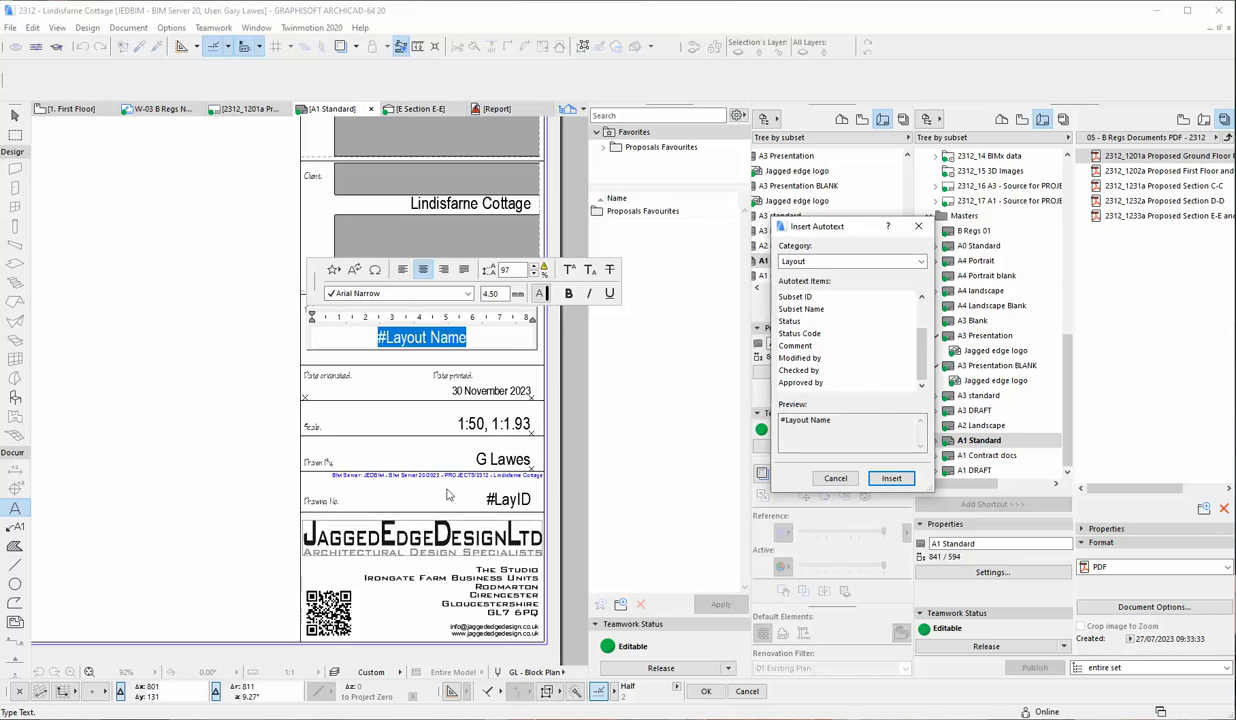
click(836, 479)
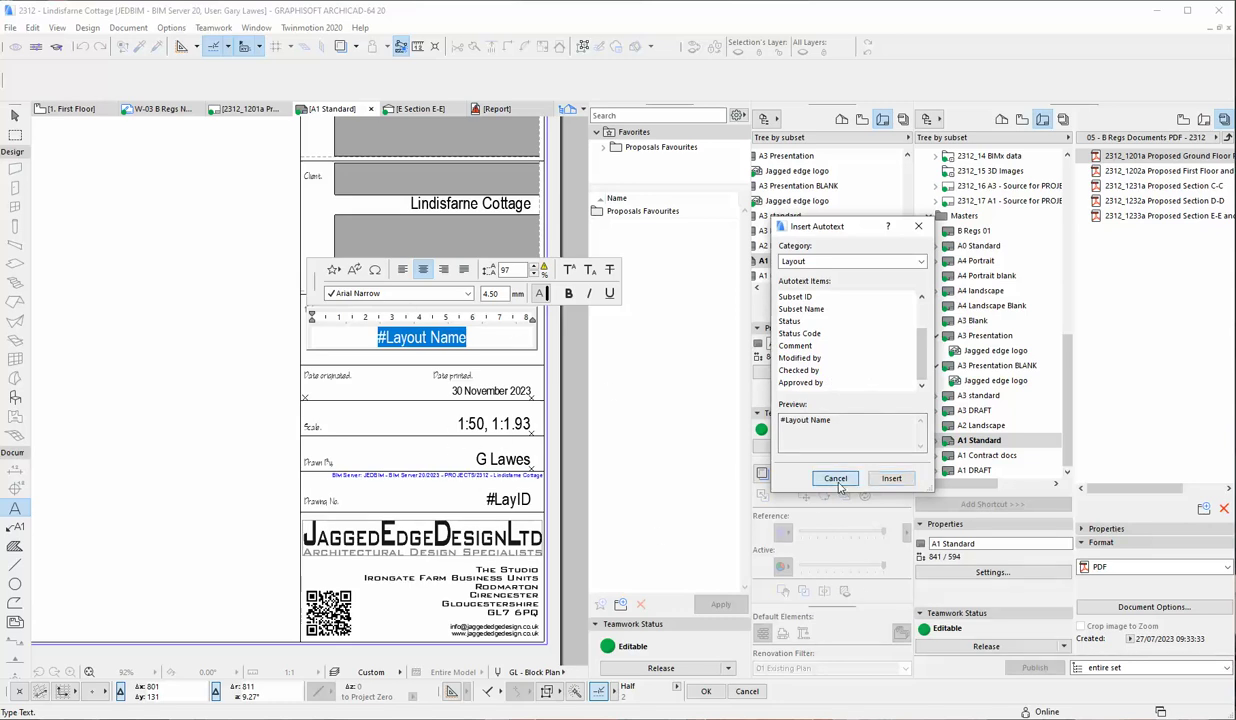
click(565, 473)
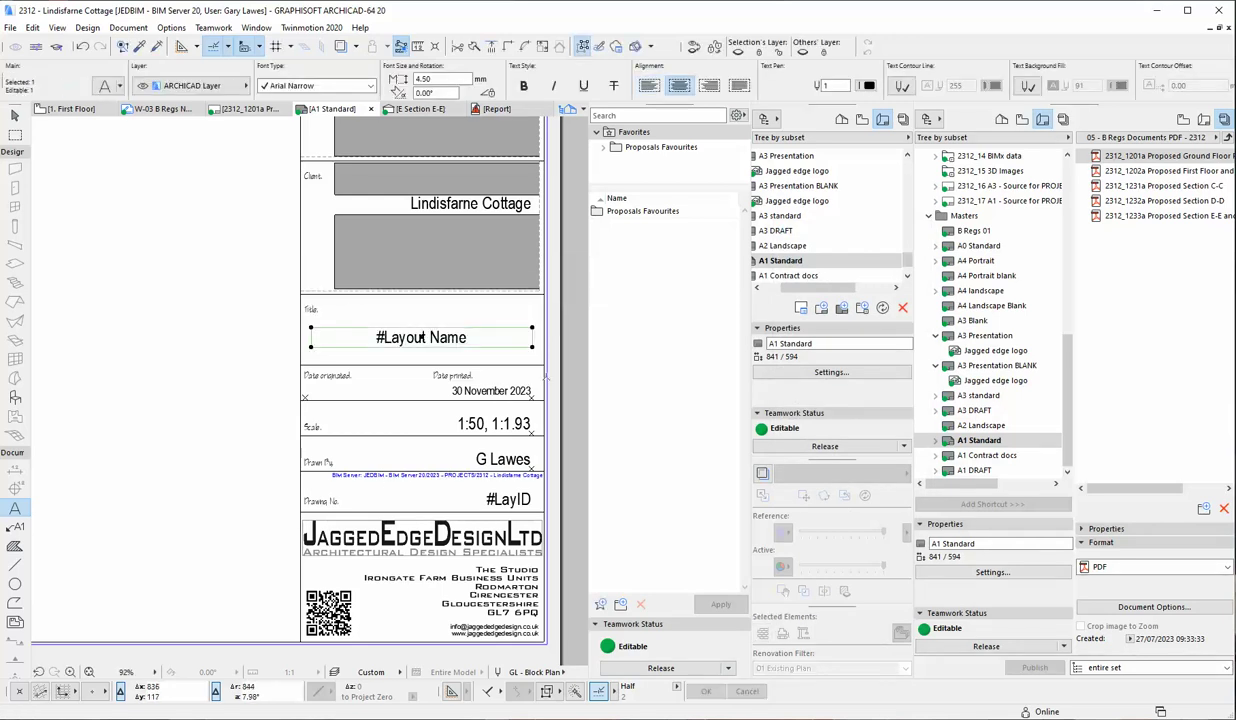
- Open the autotext choices for the Date printed text in the A1 Standard title block and check the Building Details and System categories
click(496, 391)
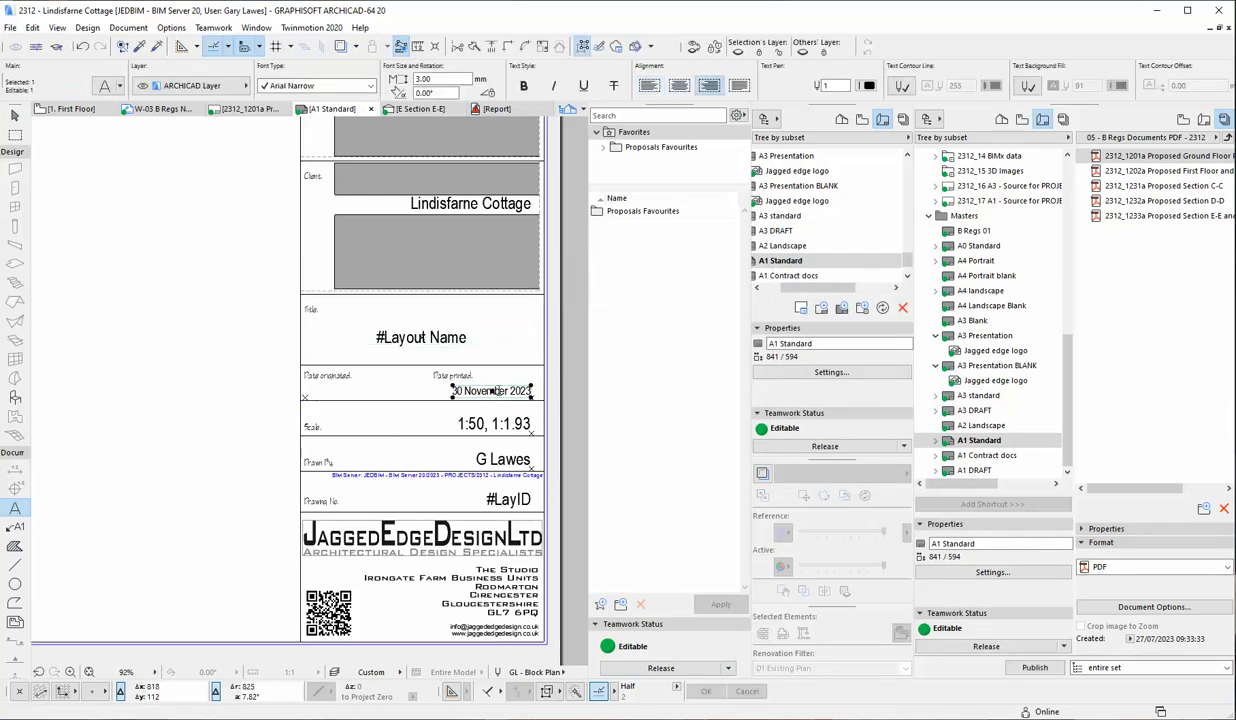
double_click(505, 391)
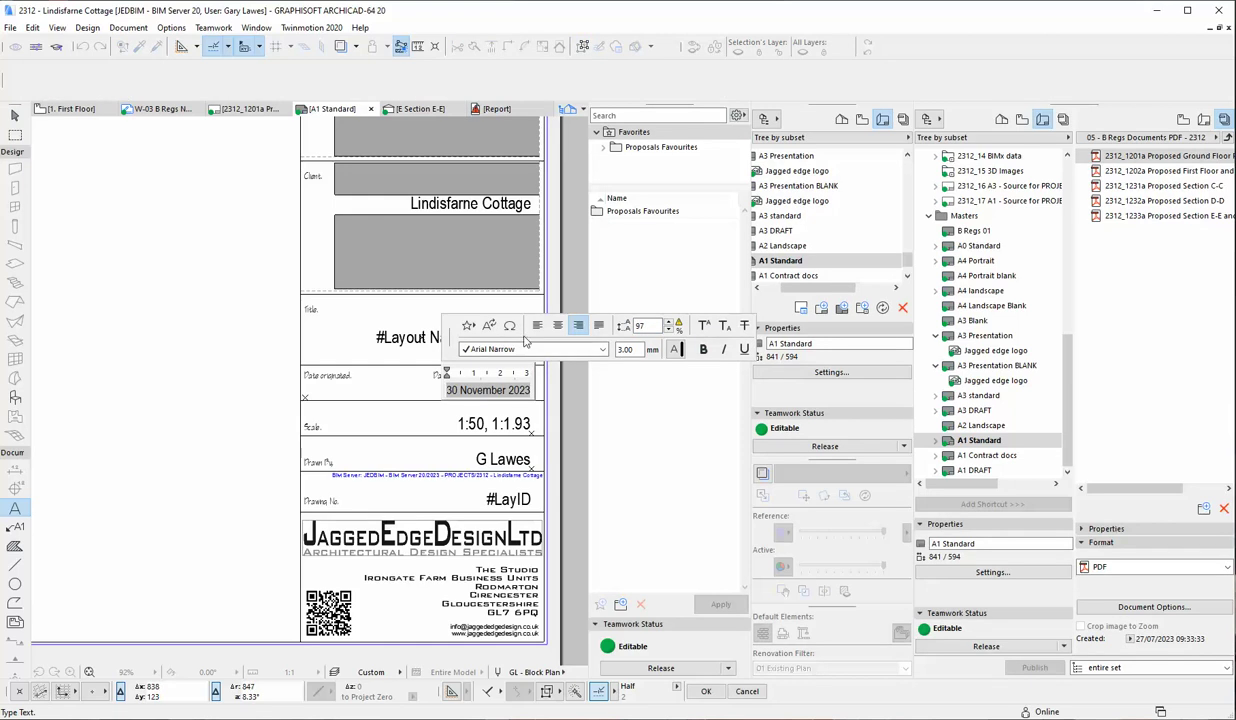
click(489, 327)
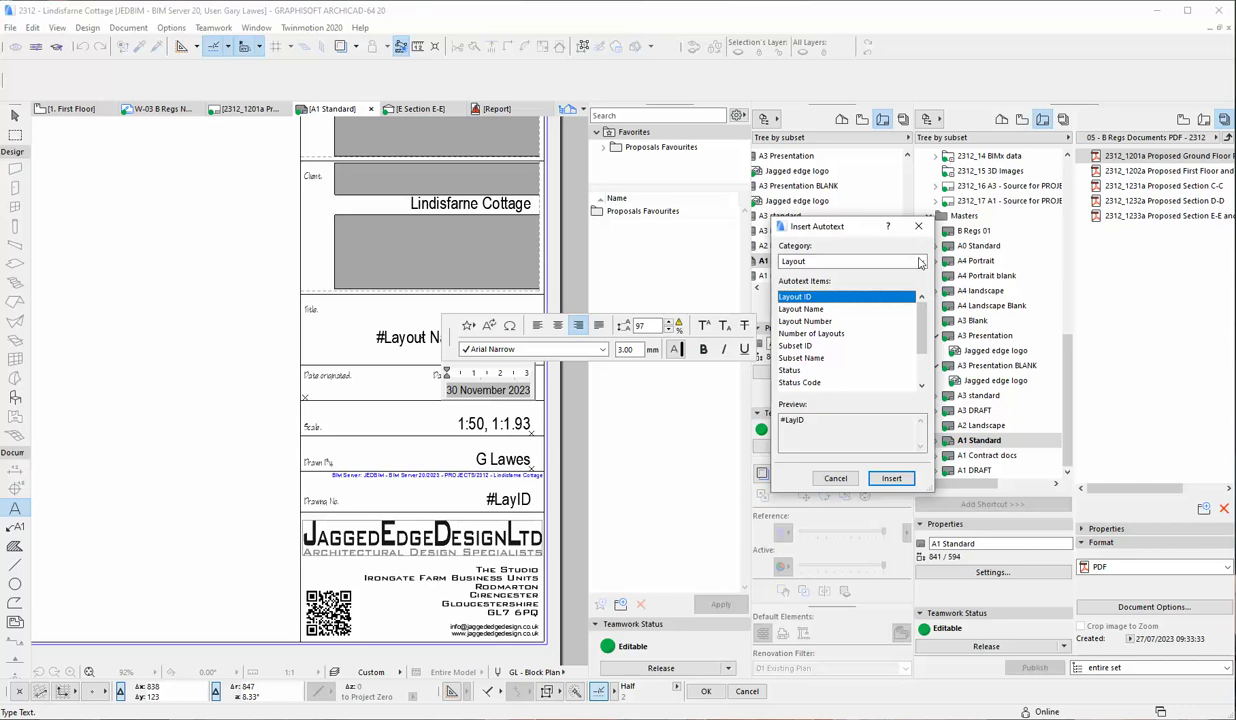
click(889, 261)
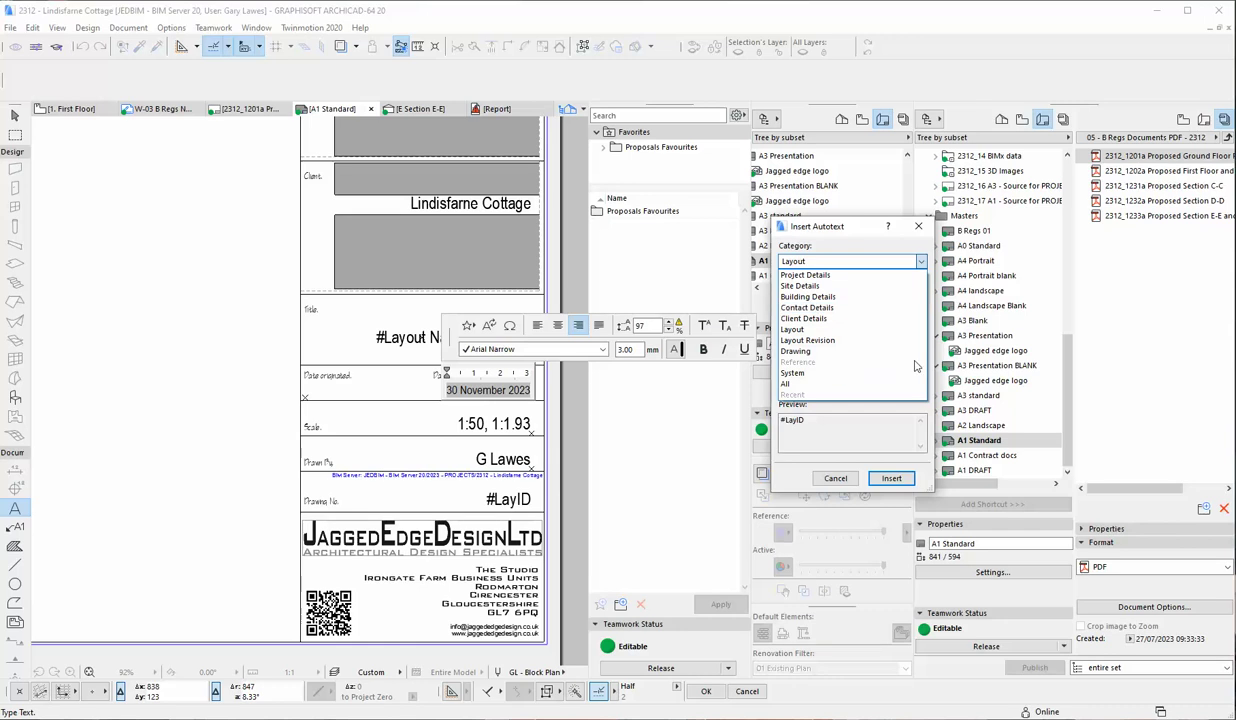
click(808, 297)
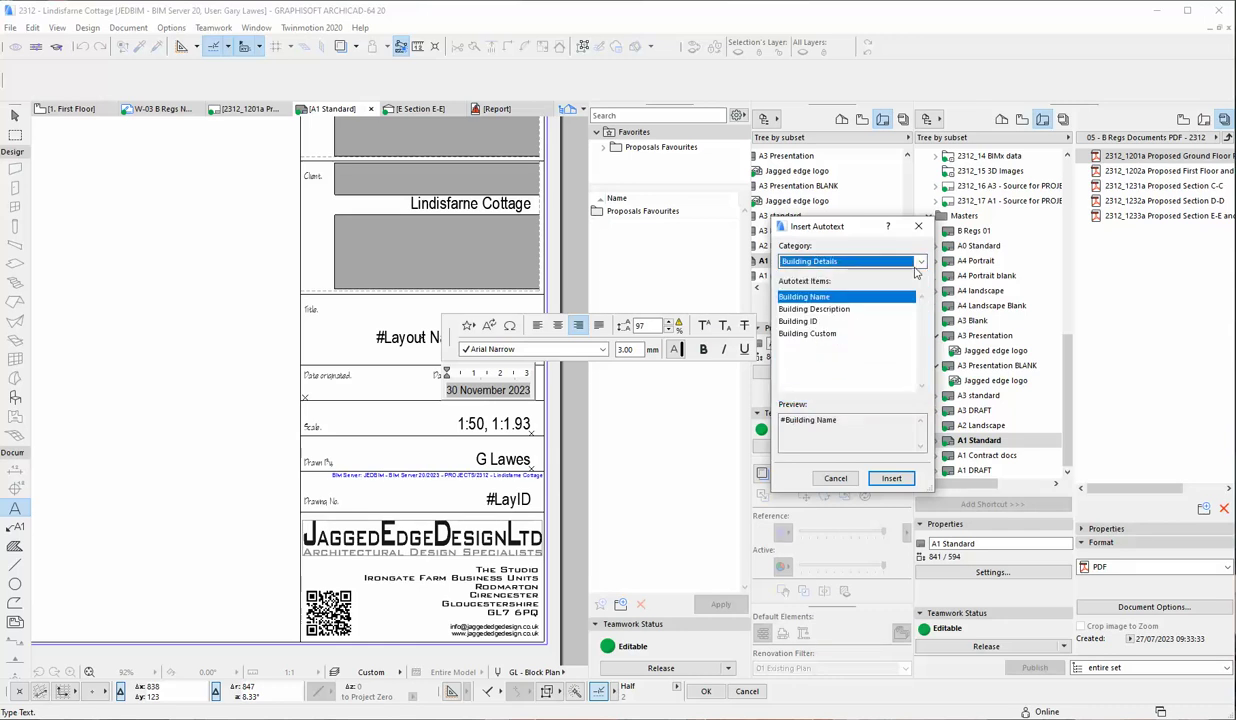
click(920, 262)
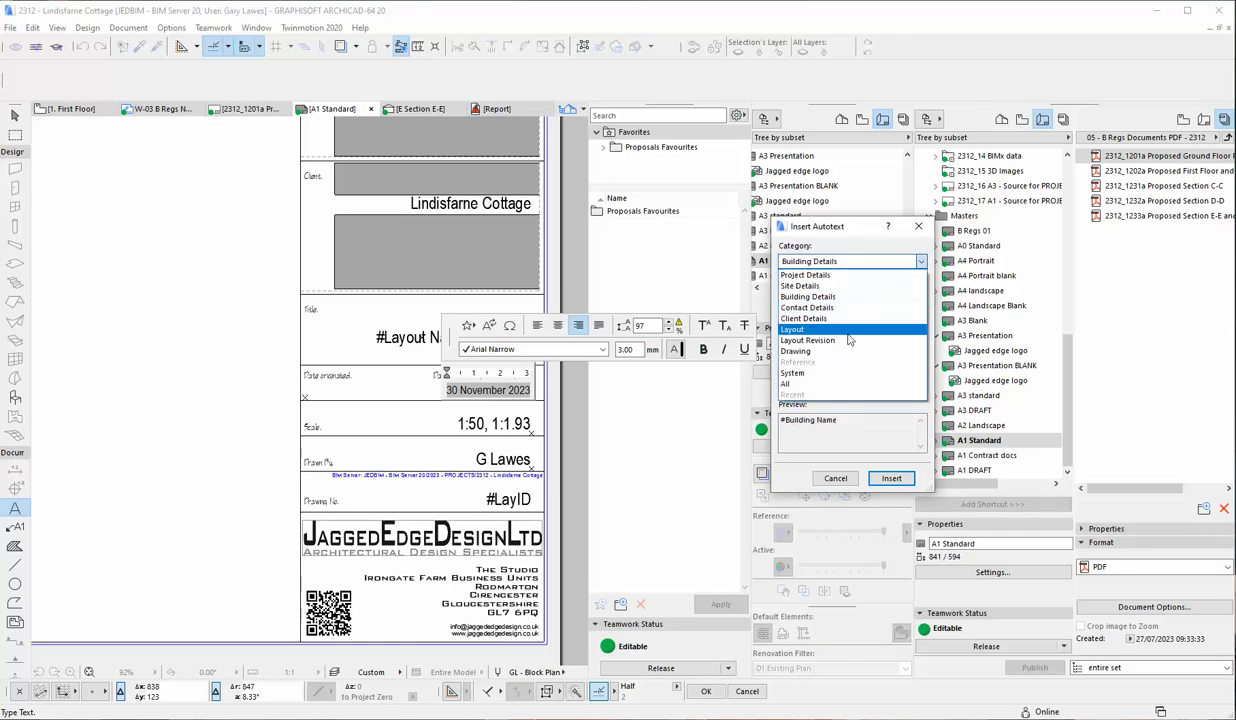
click(830, 363)
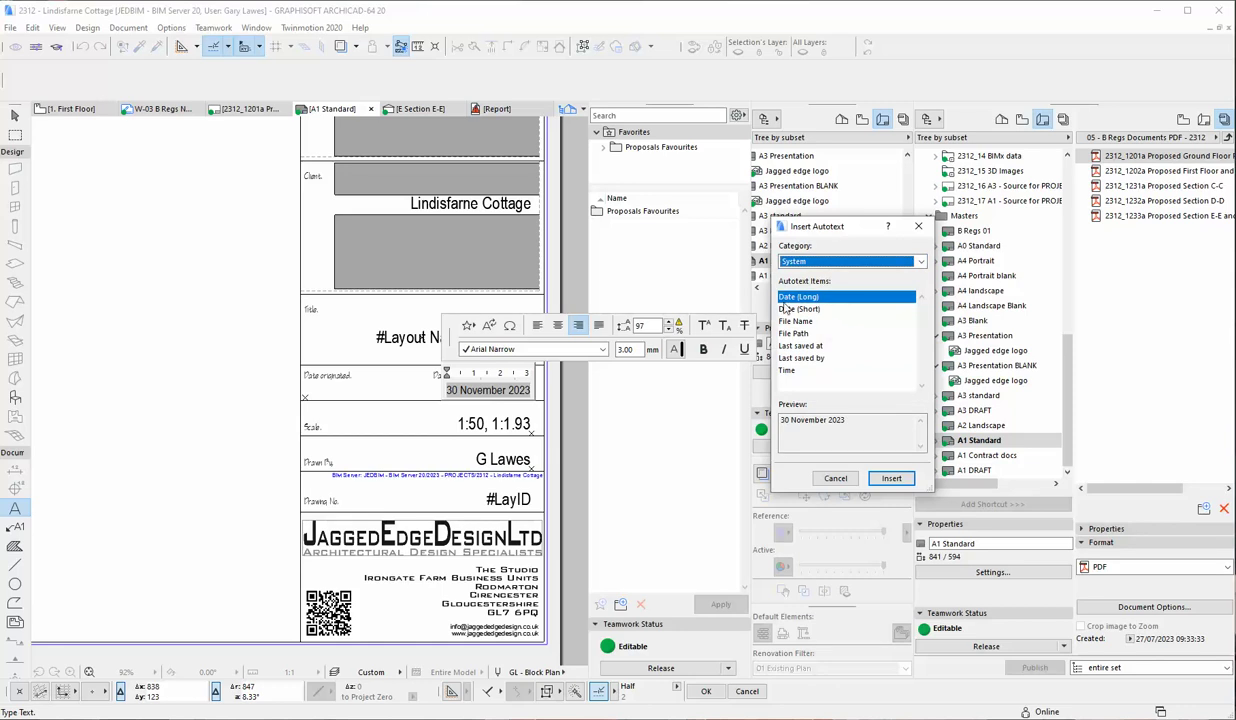
- Review the Drawing and Layout autotext categories for the Date printed text, leaving without inserting an item
click(908, 261)
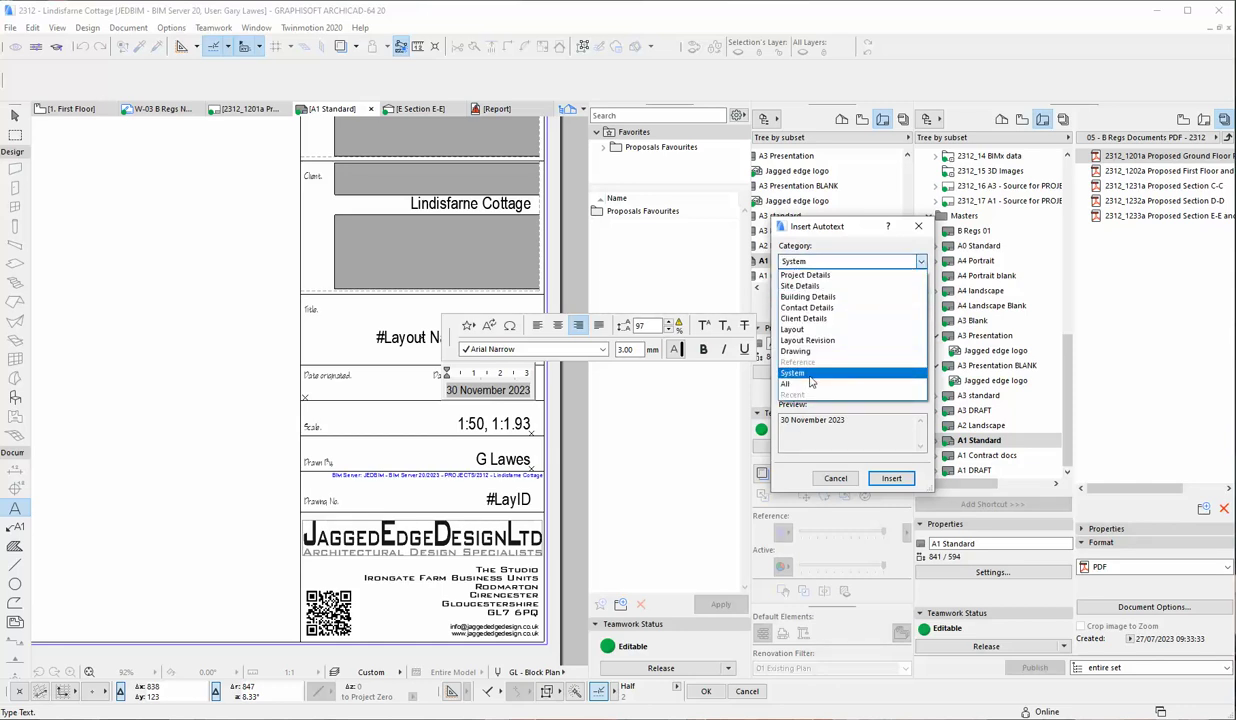
click(815, 353)
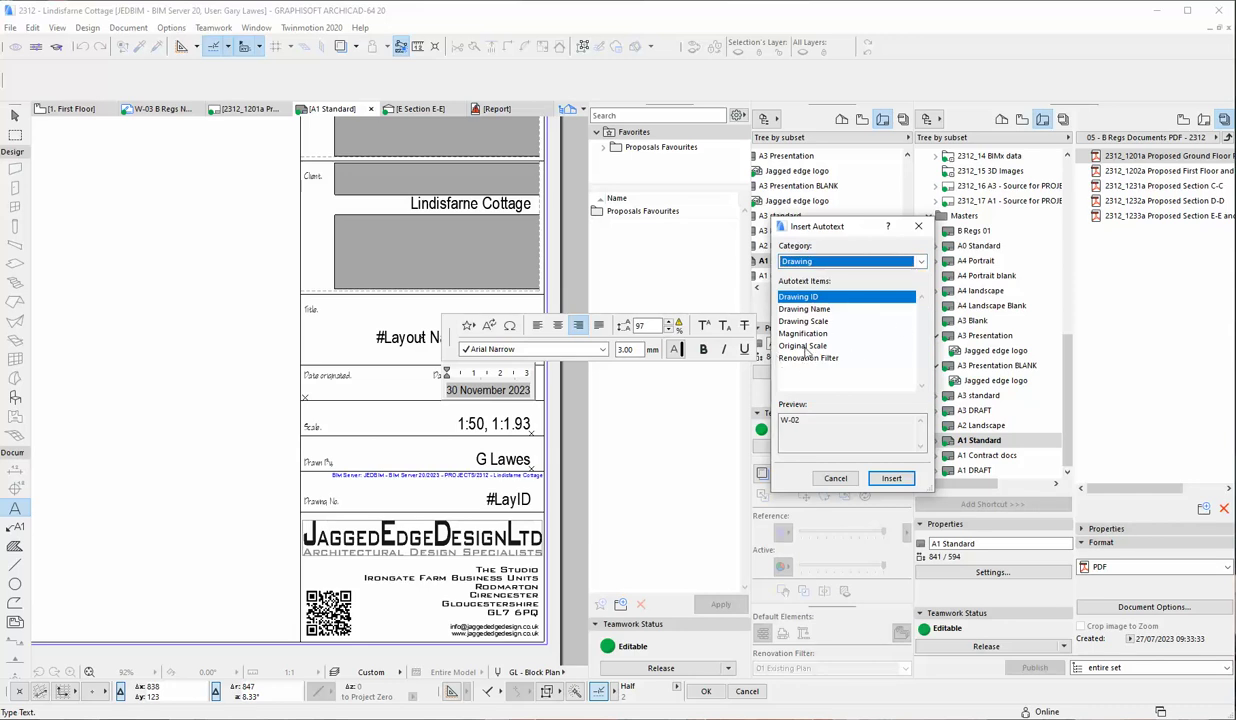
click(921, 261)
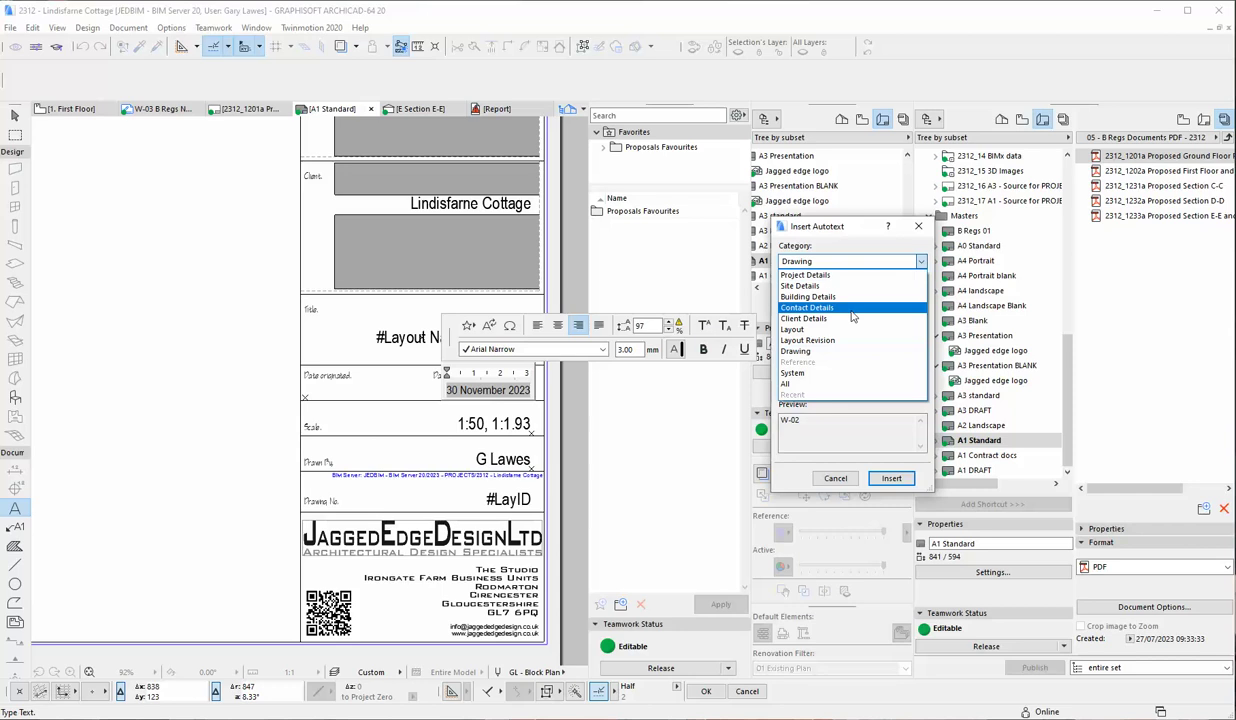
click(830, 330)
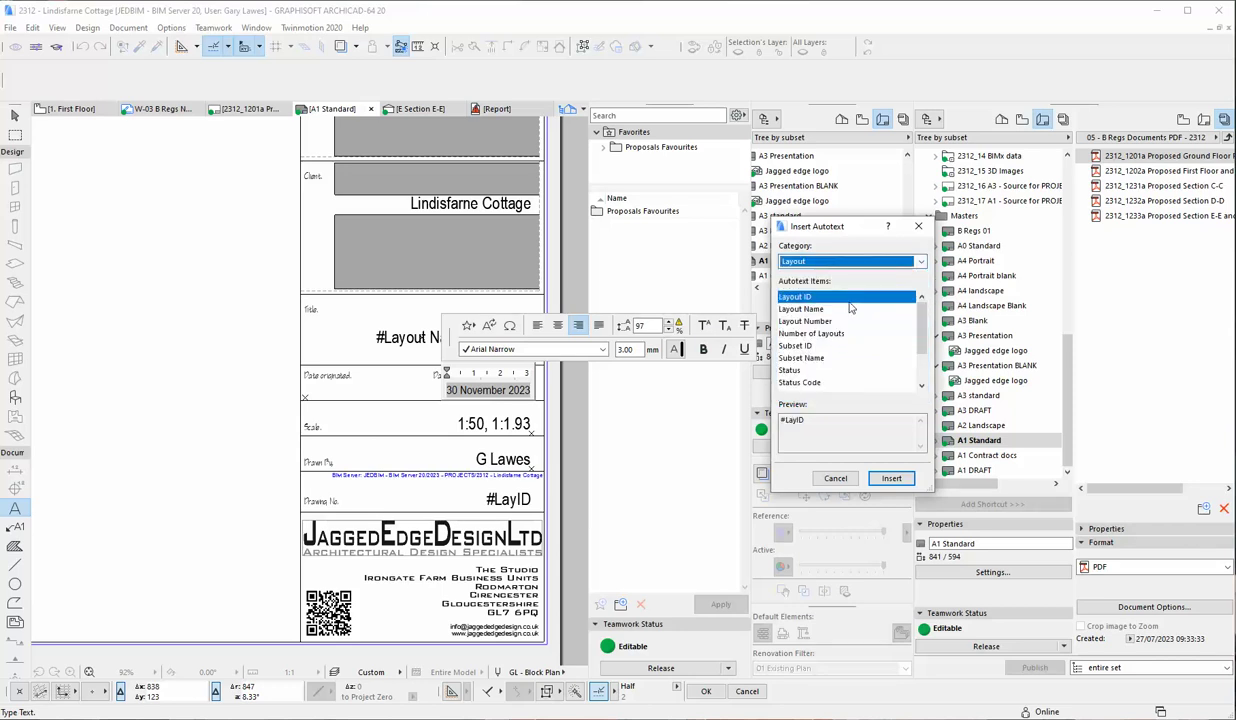
click(835, 479)
click(573, 460)
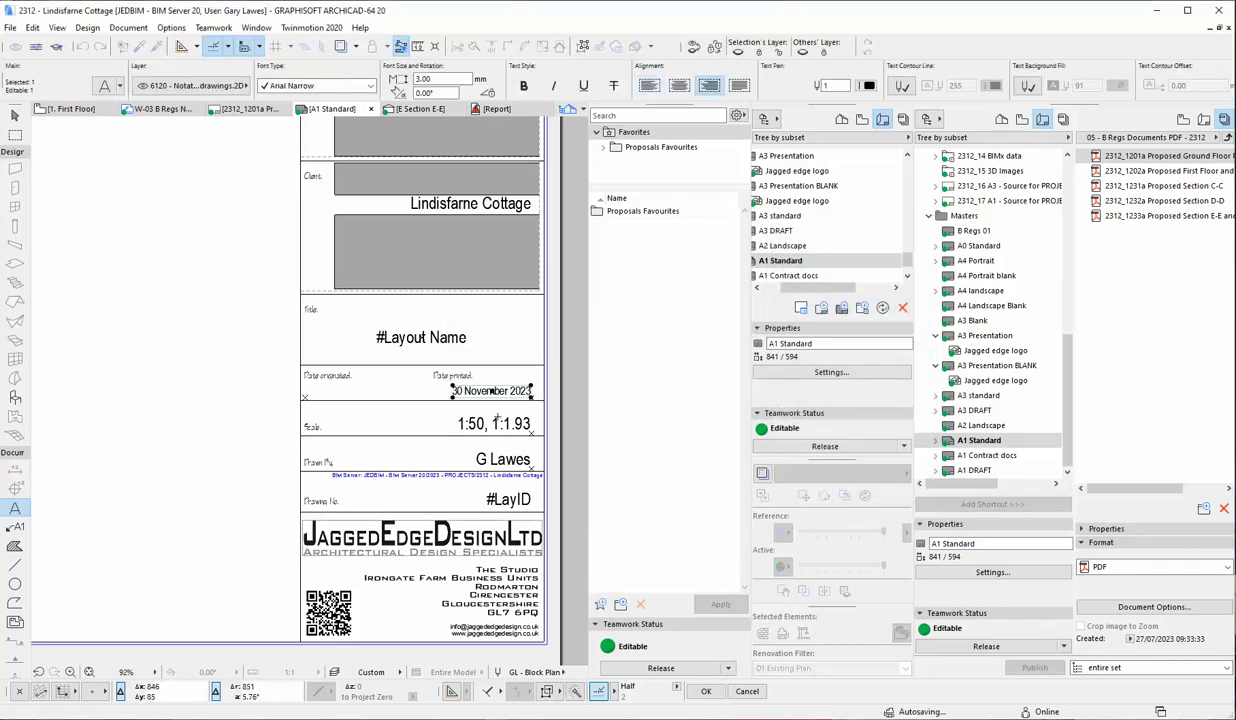
- Place a text block in the empty sheet area beside the A1 Standard title block, containing the Layout Name autotext
click(145, 378)
click(253, 403)
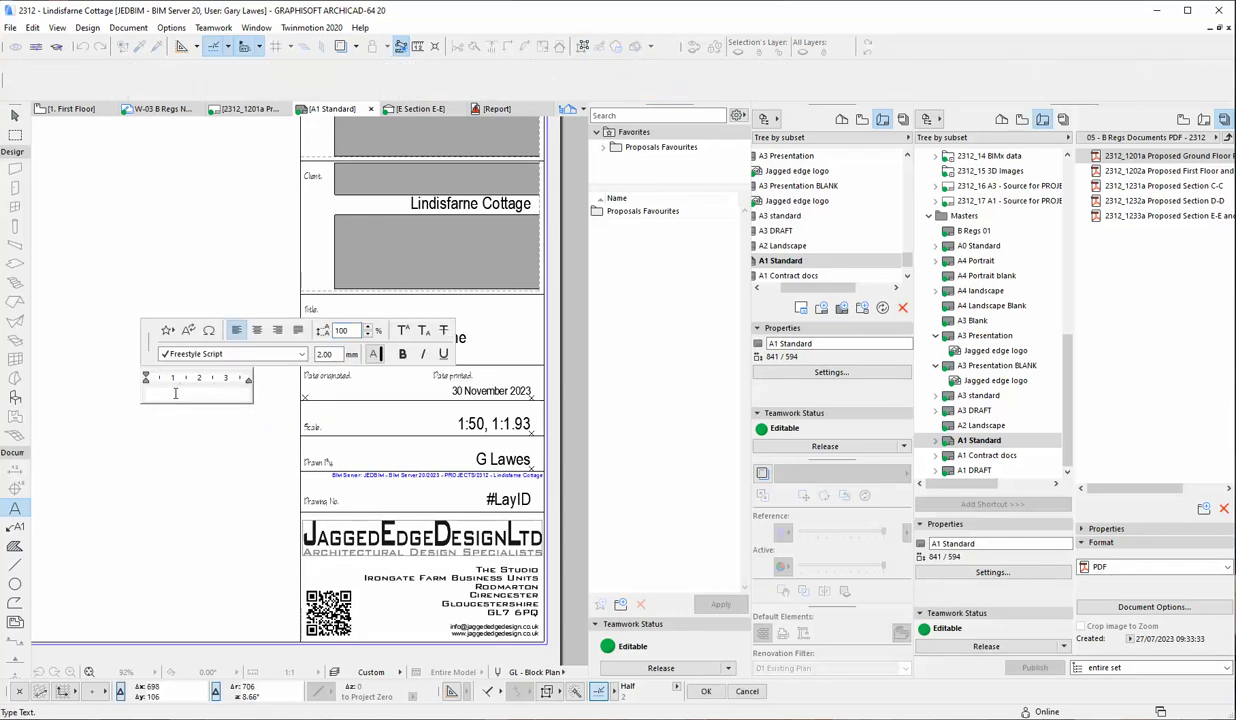
click(186, 330)
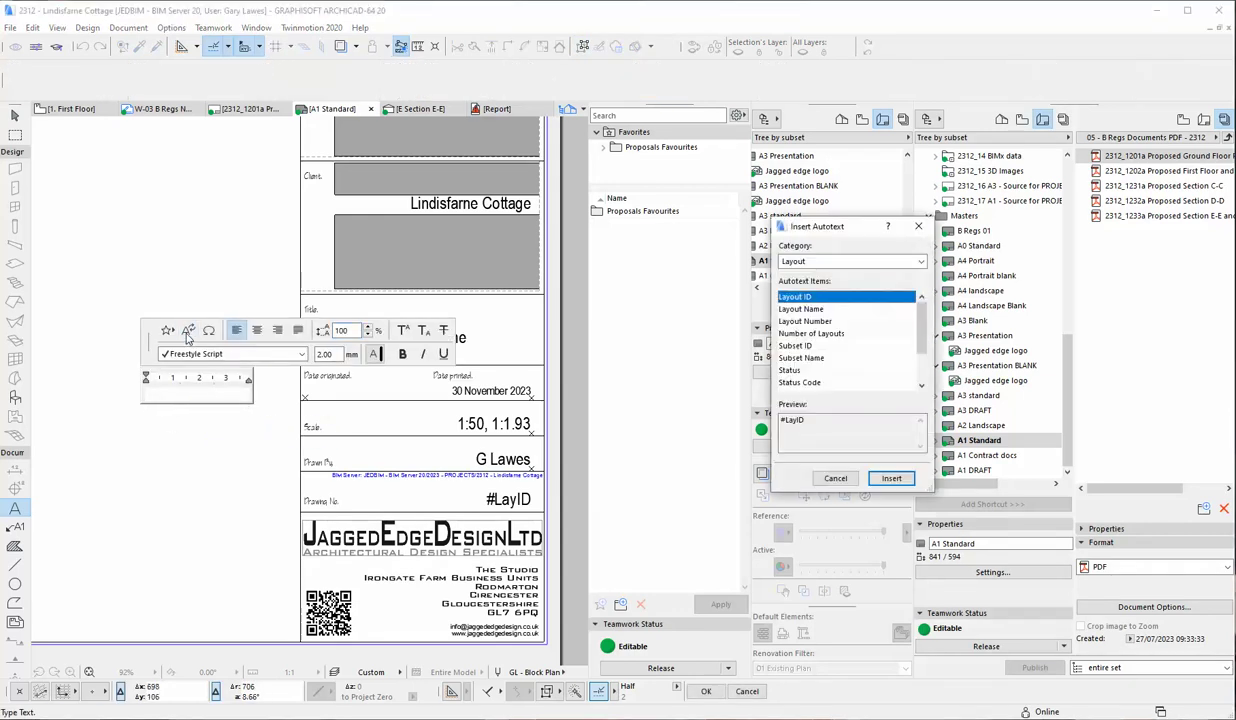
click(782, 308)
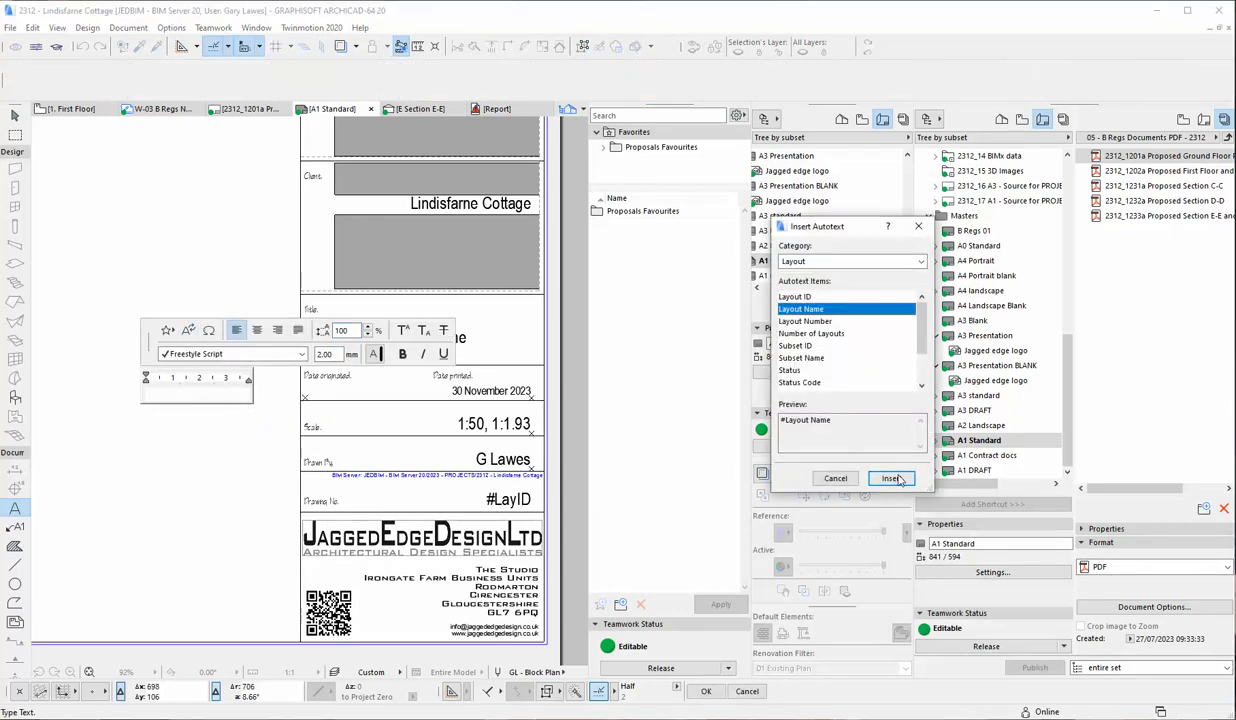
click(868, 481)
click(284, 414)
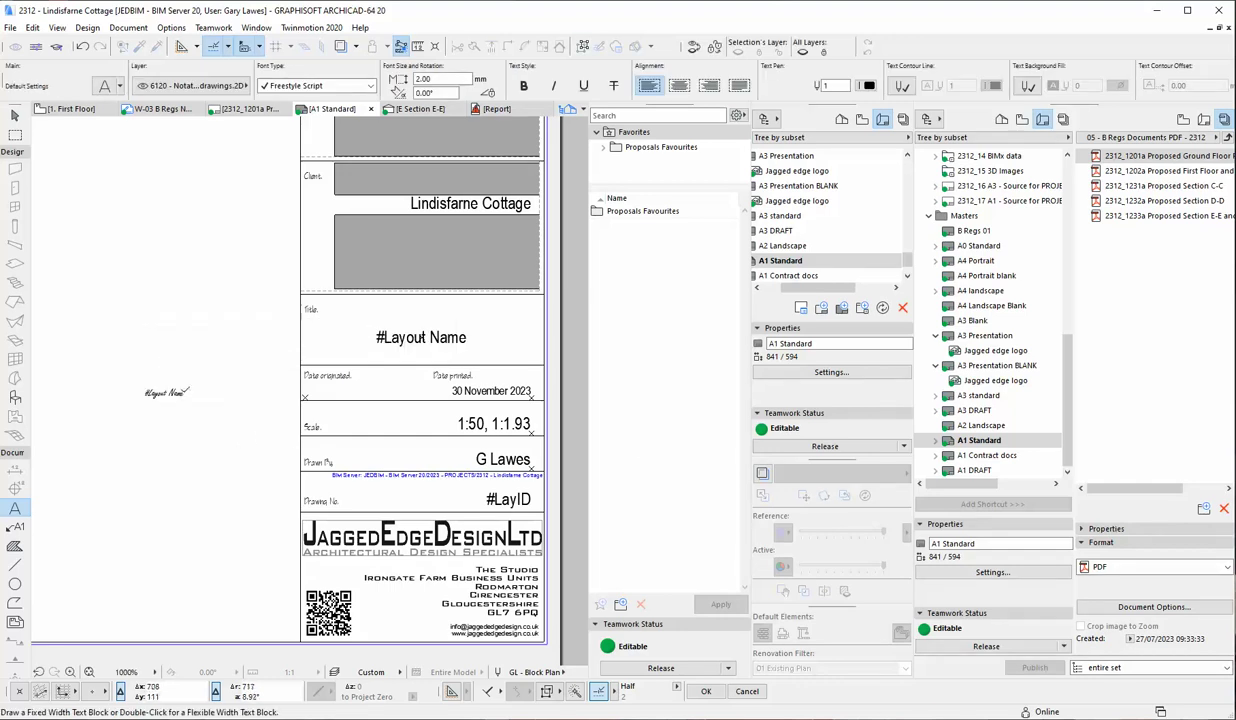
click(184, 398)
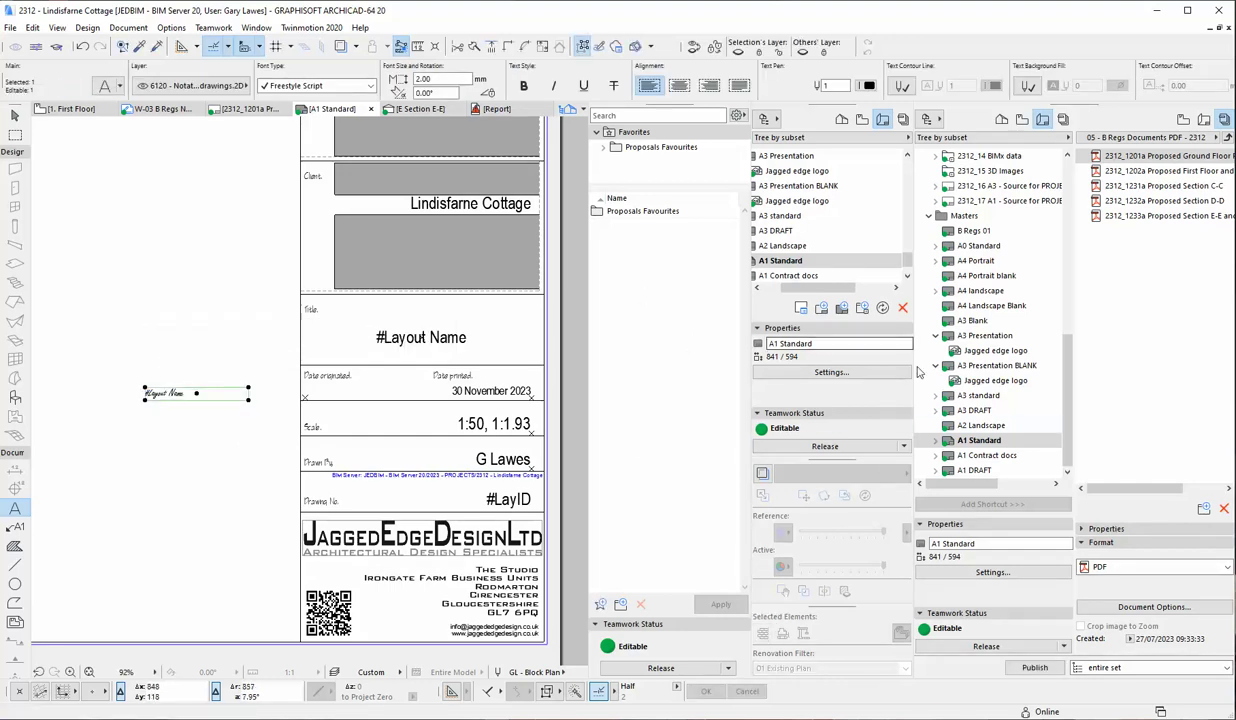
- Open the 2312_1201a Proposed Ground Floor Plan layout and examine how the placed Layout Name autotext reads there
double_click(1150, 156)
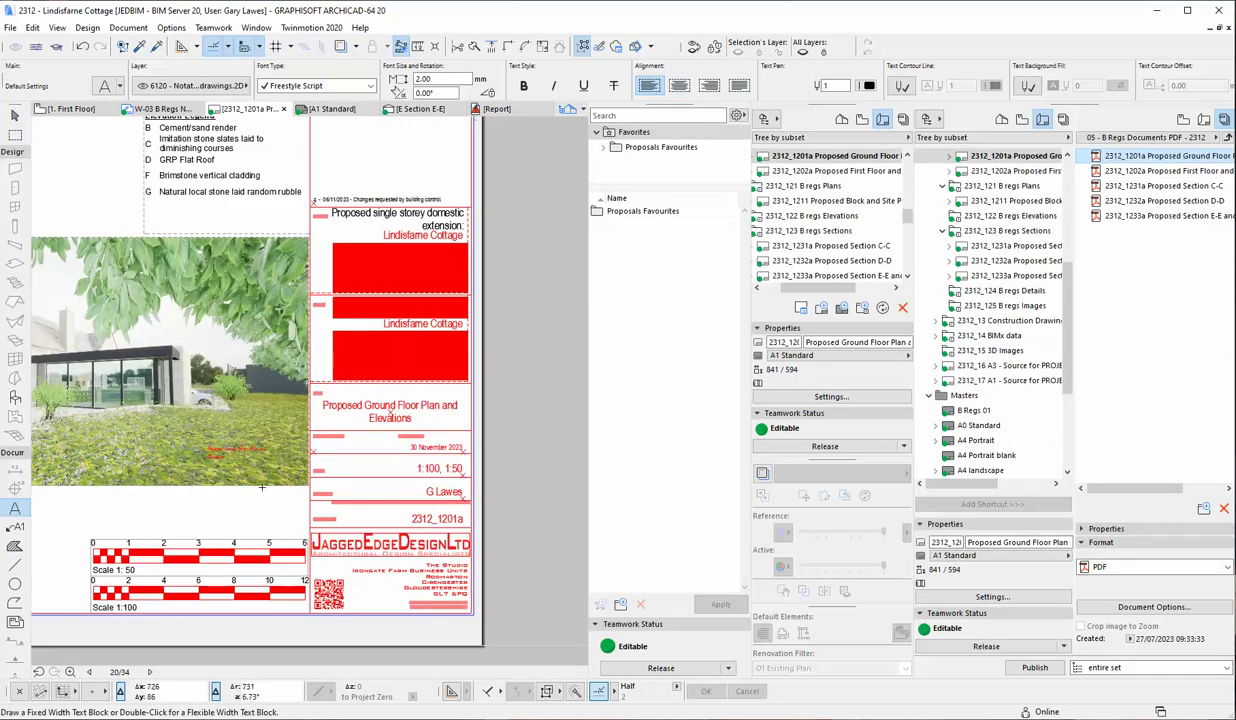
scroll(225, 476, up, 10)
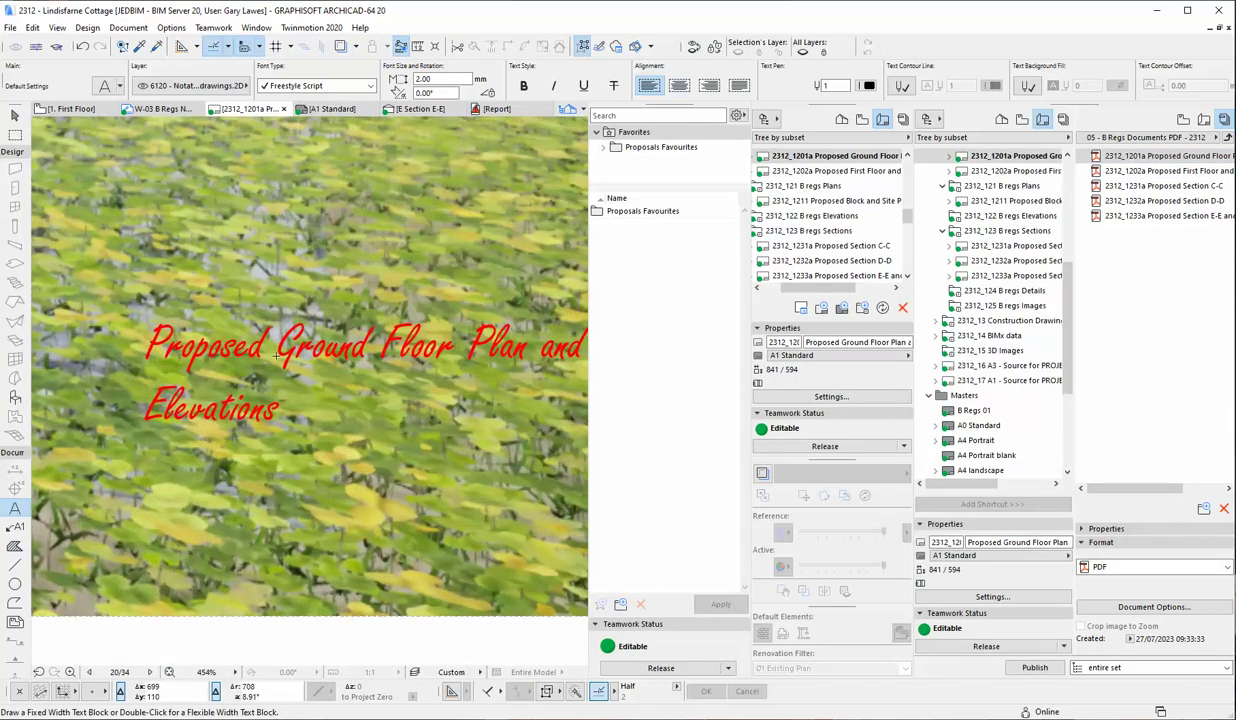
scroll(276, 355, down, 6)
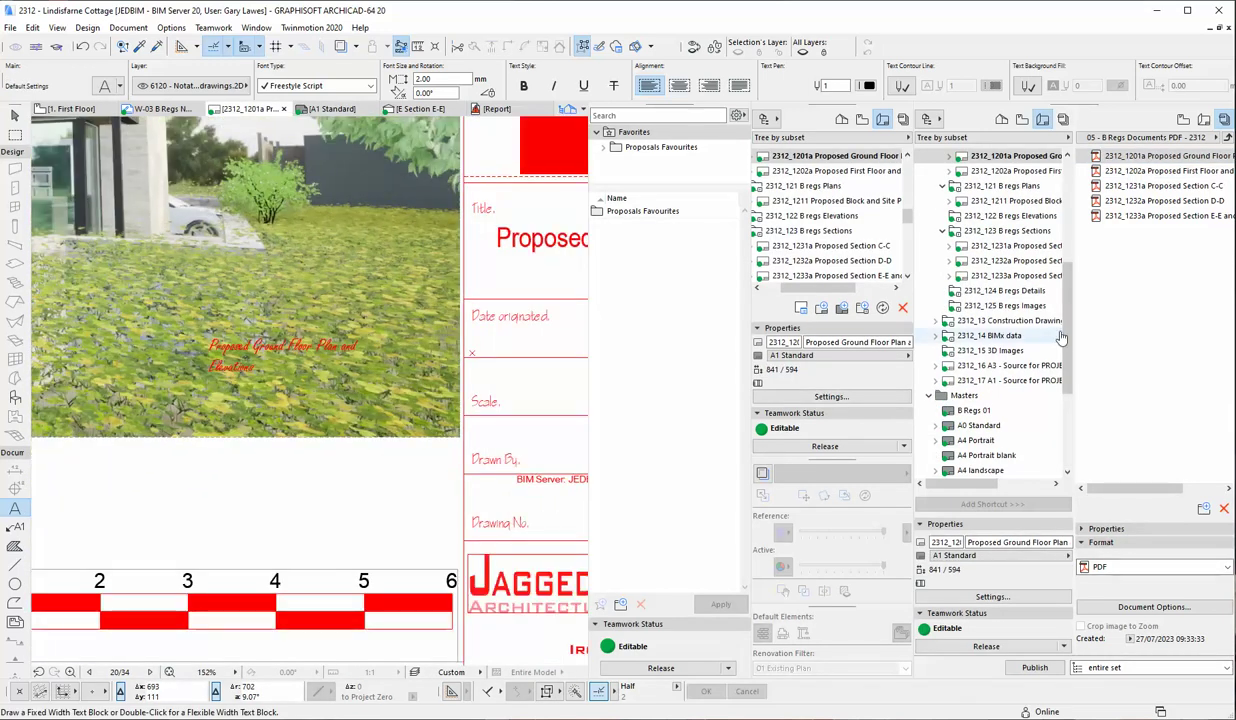
- Return to the A1 Standard master layout and delete the extra Layout Name text beside the title block
scroll(1062, 338, down, 3)
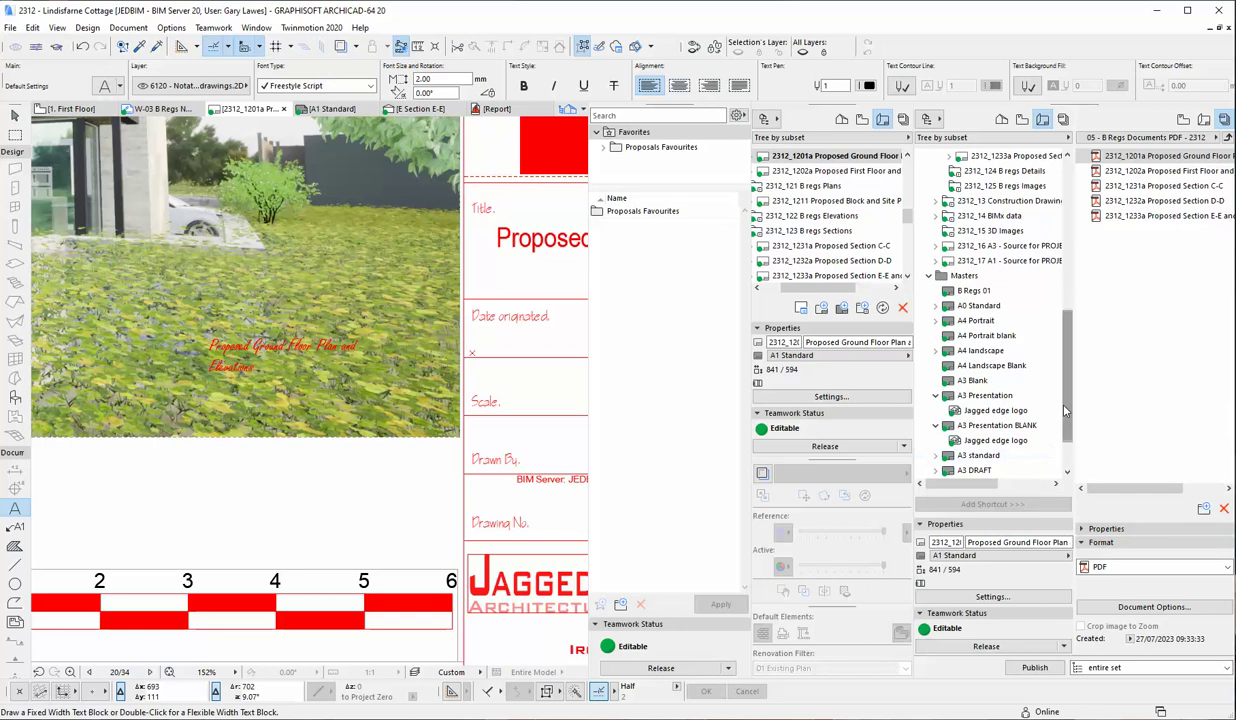
scroll(1064, 410, down, 2)
click(970, 442)
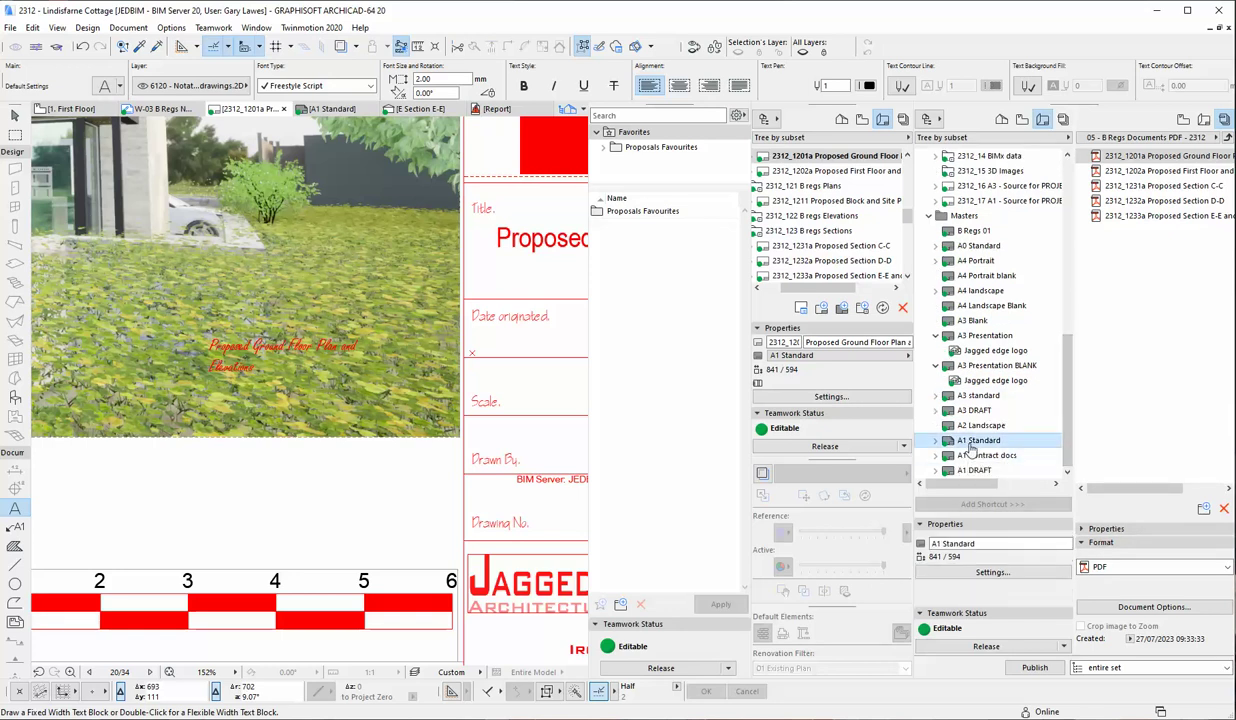
double_click(970, 442)
key(Escape)
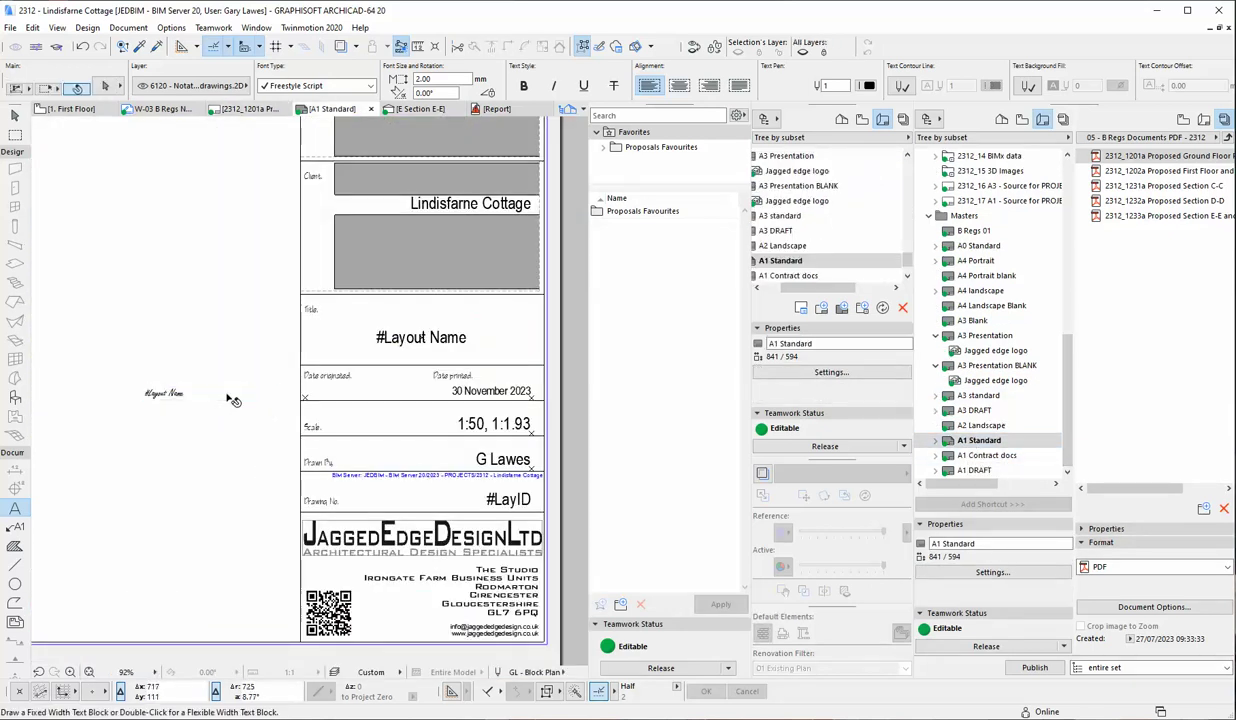
click(229, 400)
key(Escape)
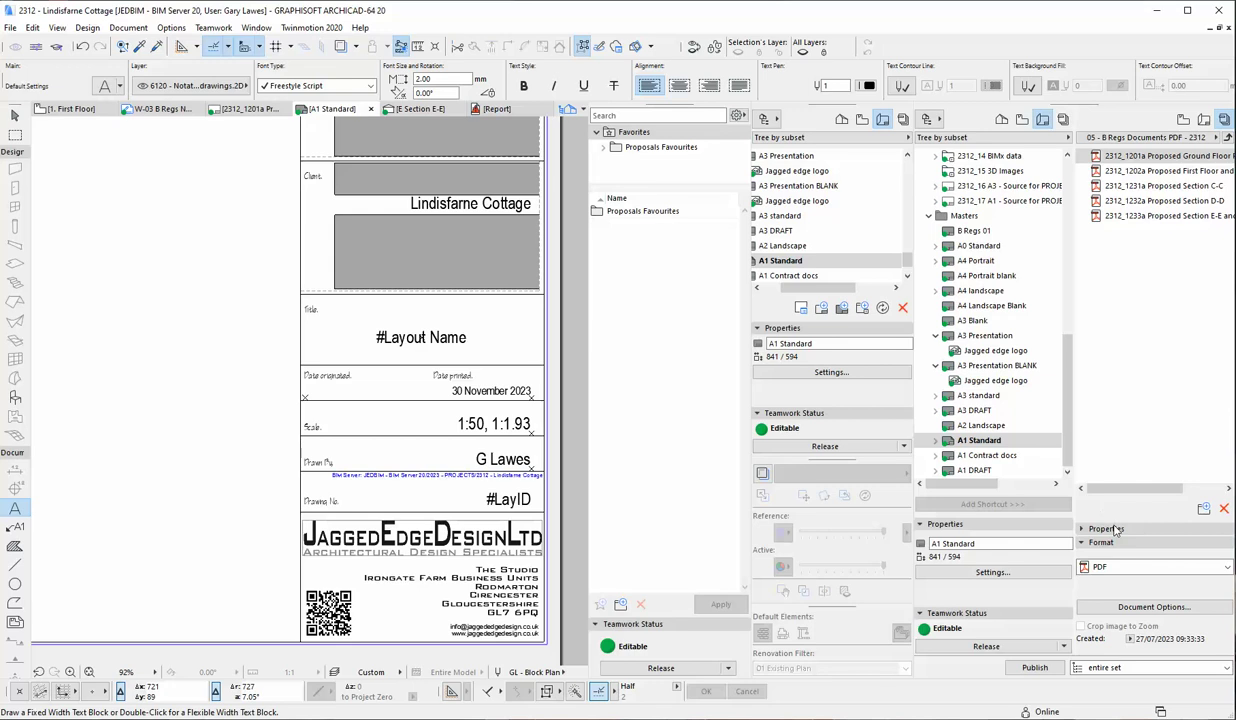
scroll(505, 423, down, 2)
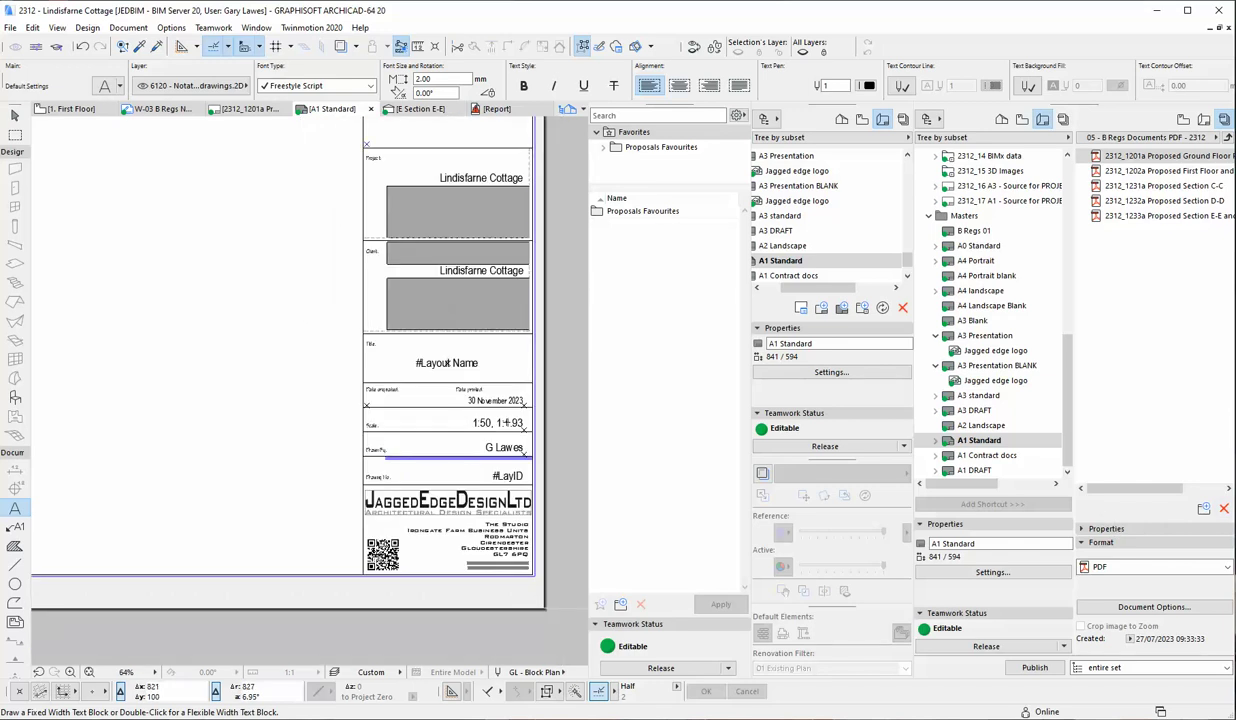
scroll(505, 423, down, 6)
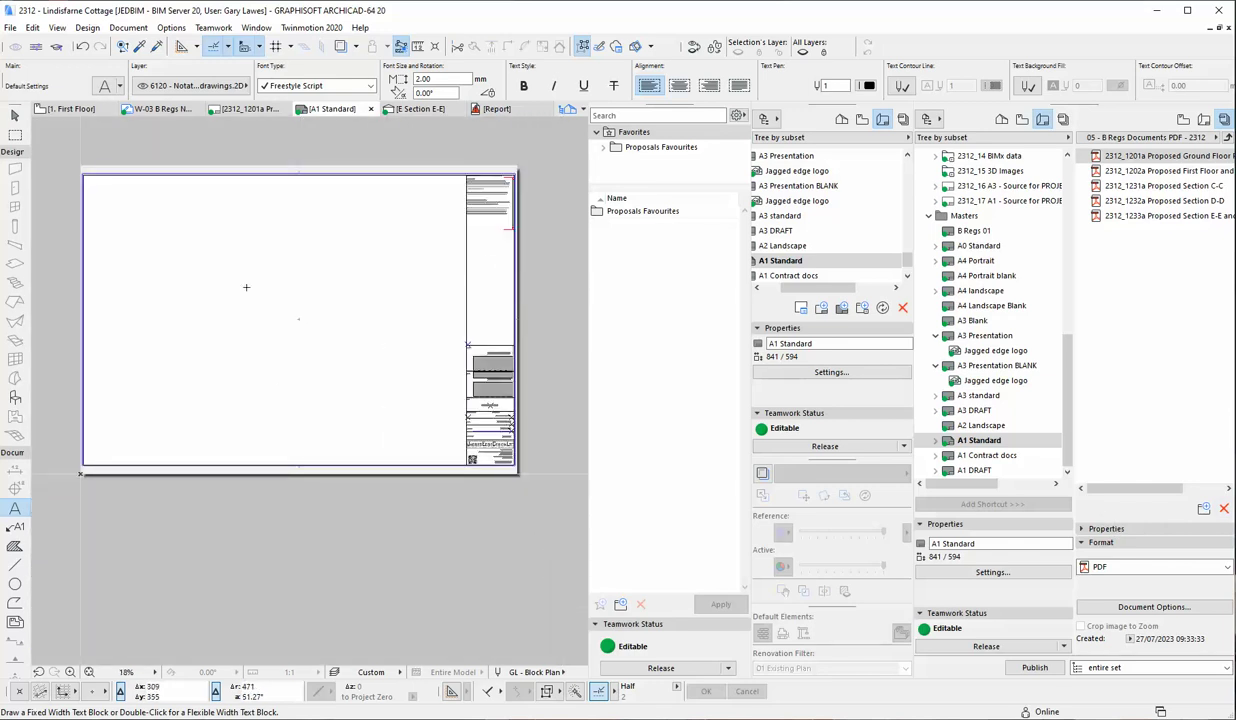
scroll(85, 152, up, 1)
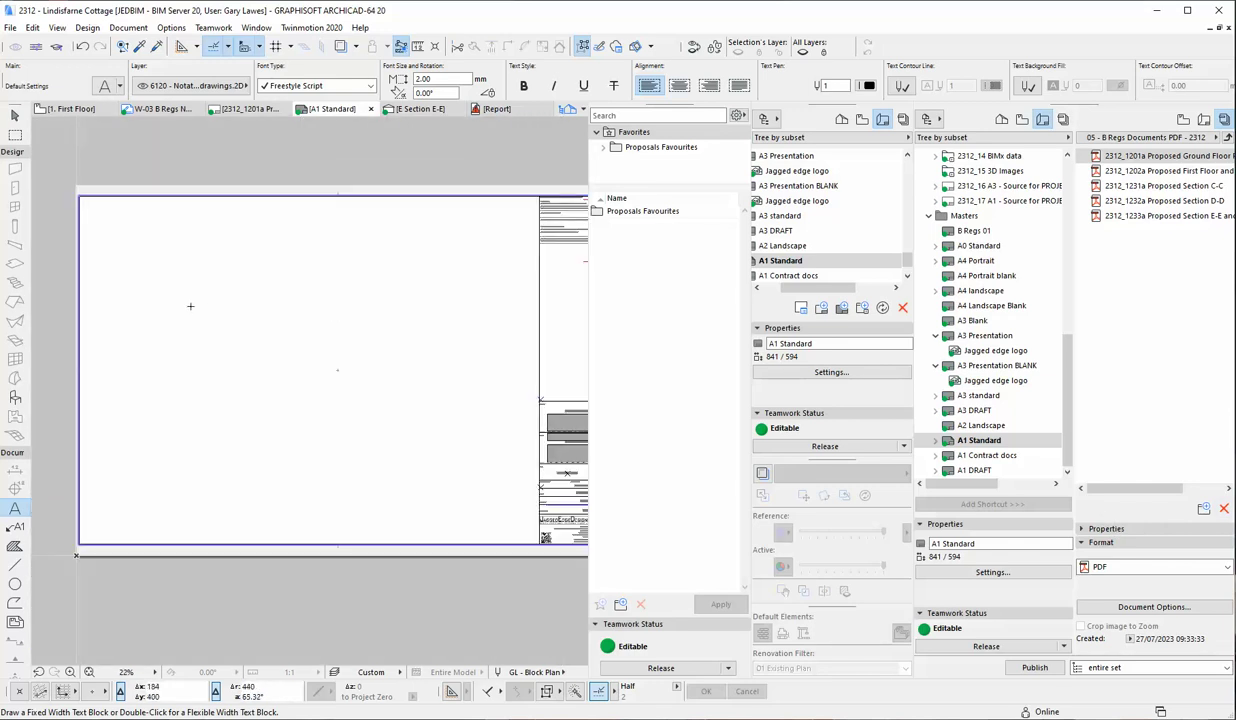
scroll(190, 306, down, 1)
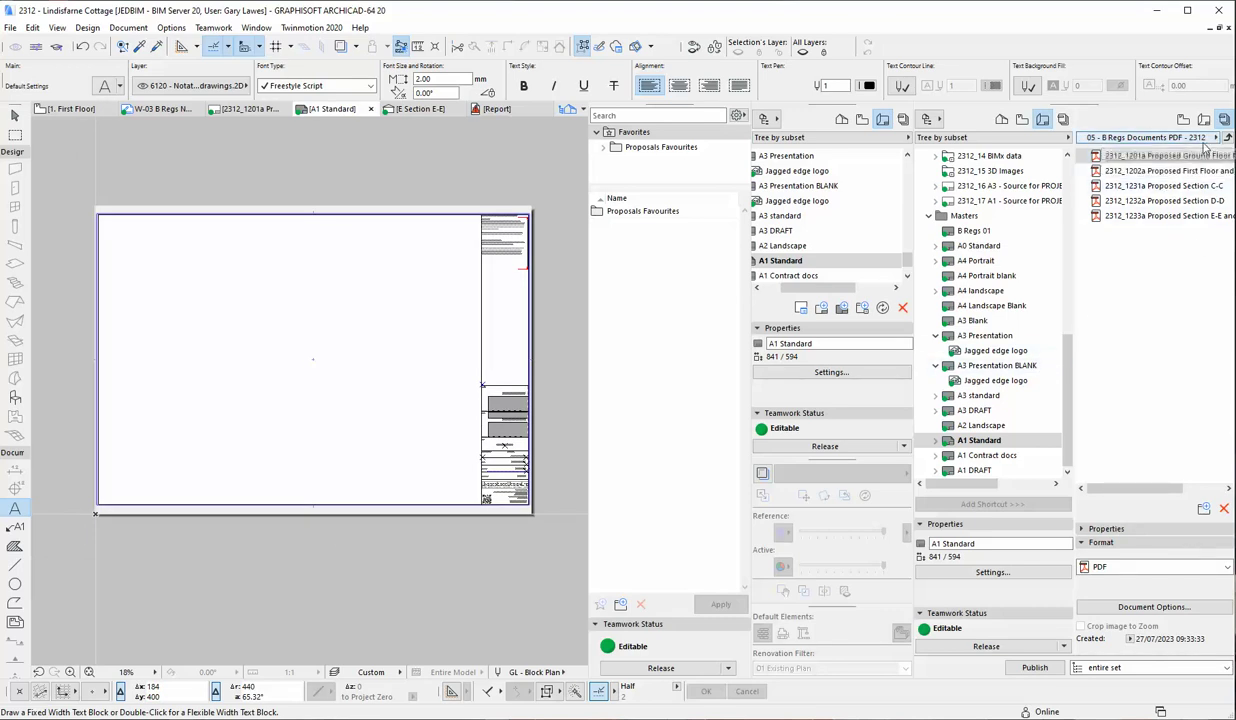
- Browse the publisher sets, then open the 2312_1201a Proposed Ground Floor Plan layout from the 05 - B Regs Documents PDF - 2312 set
click(1204, 140)
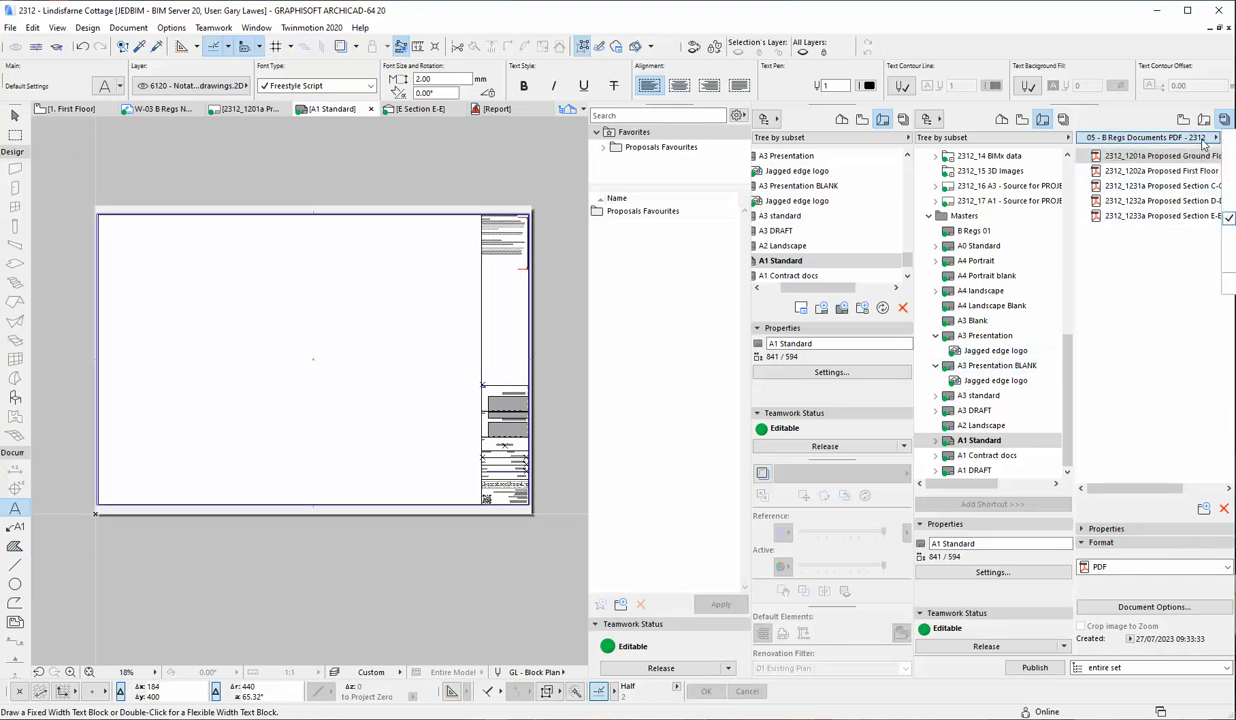
click(1205, 140)
click(1228, 139)
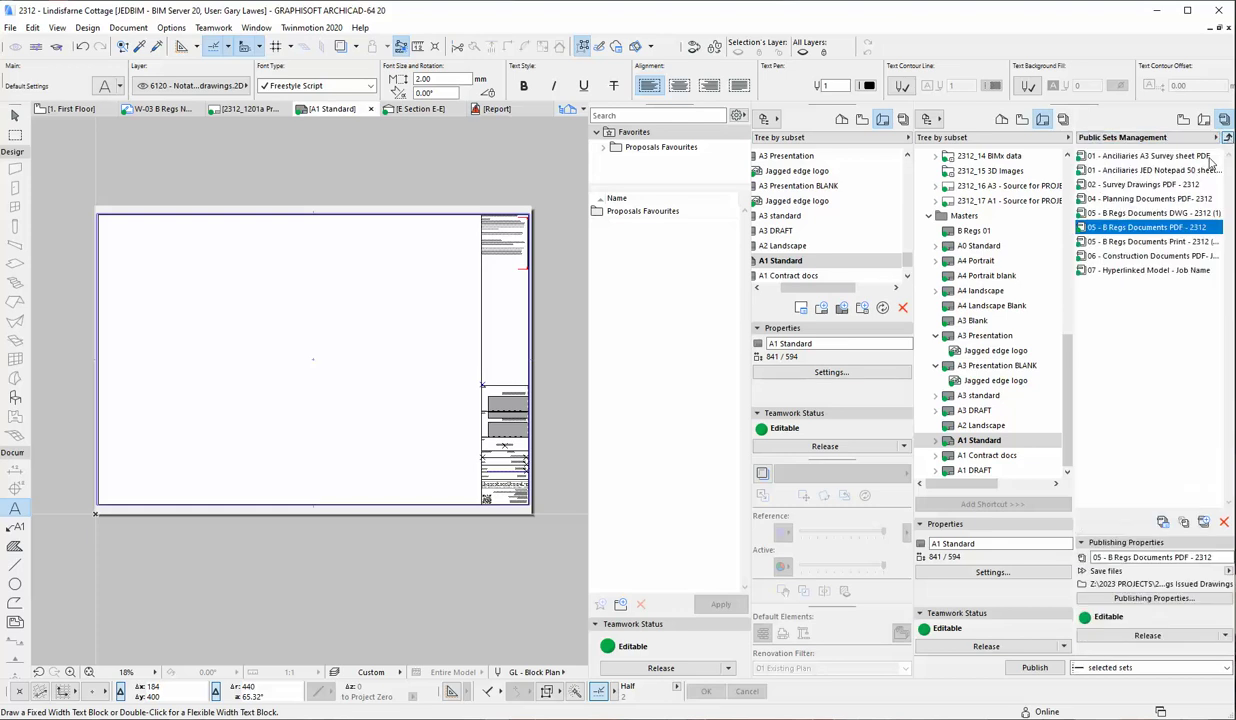
double_click(1145, 227)
click(1104, 312)
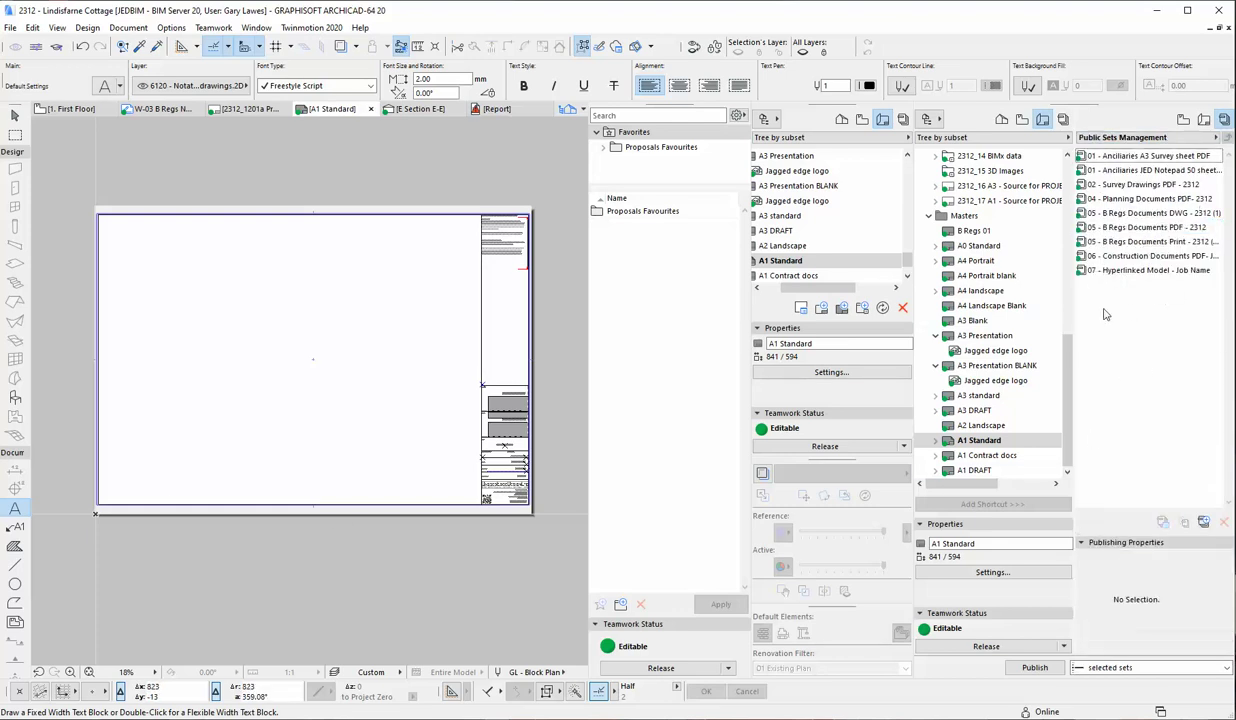
double_click(1140, 227)
double_click(1138, 157)
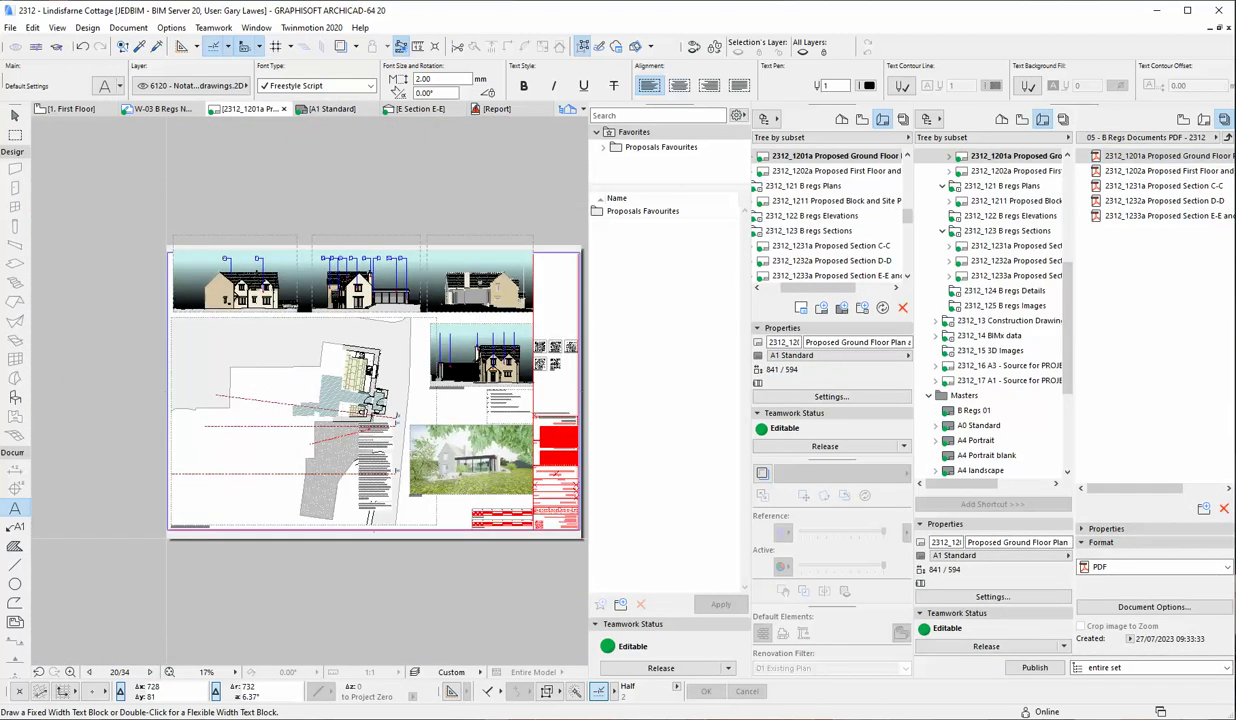
- Open the publishing properties of the 05 - B Regs Documents PDF - 2312 publisher set
click(1228, 140)
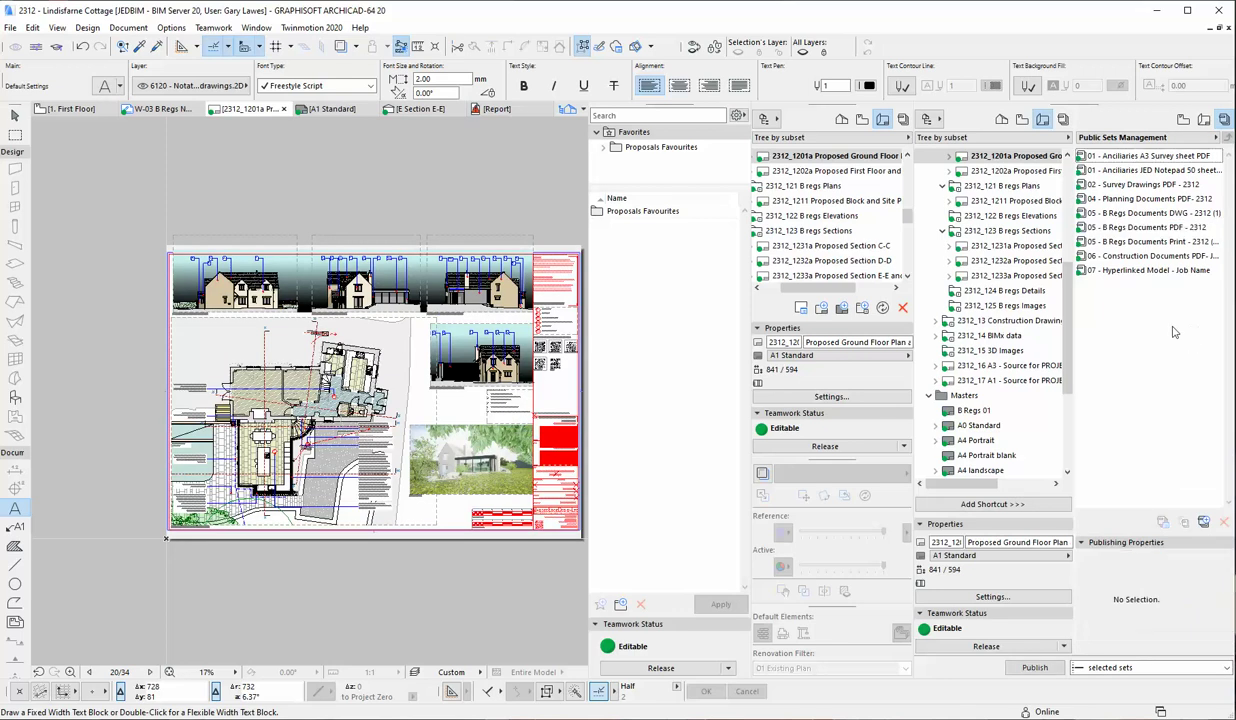
click(1148, 228)
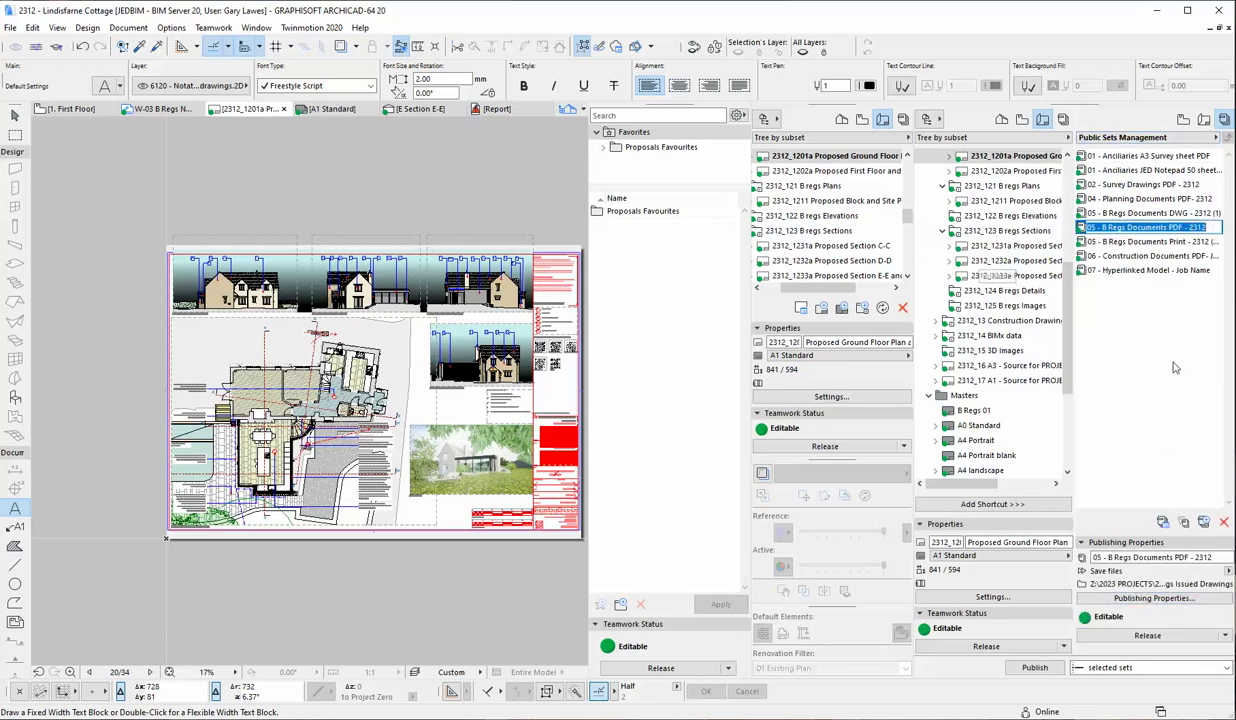
click(1113, 597)
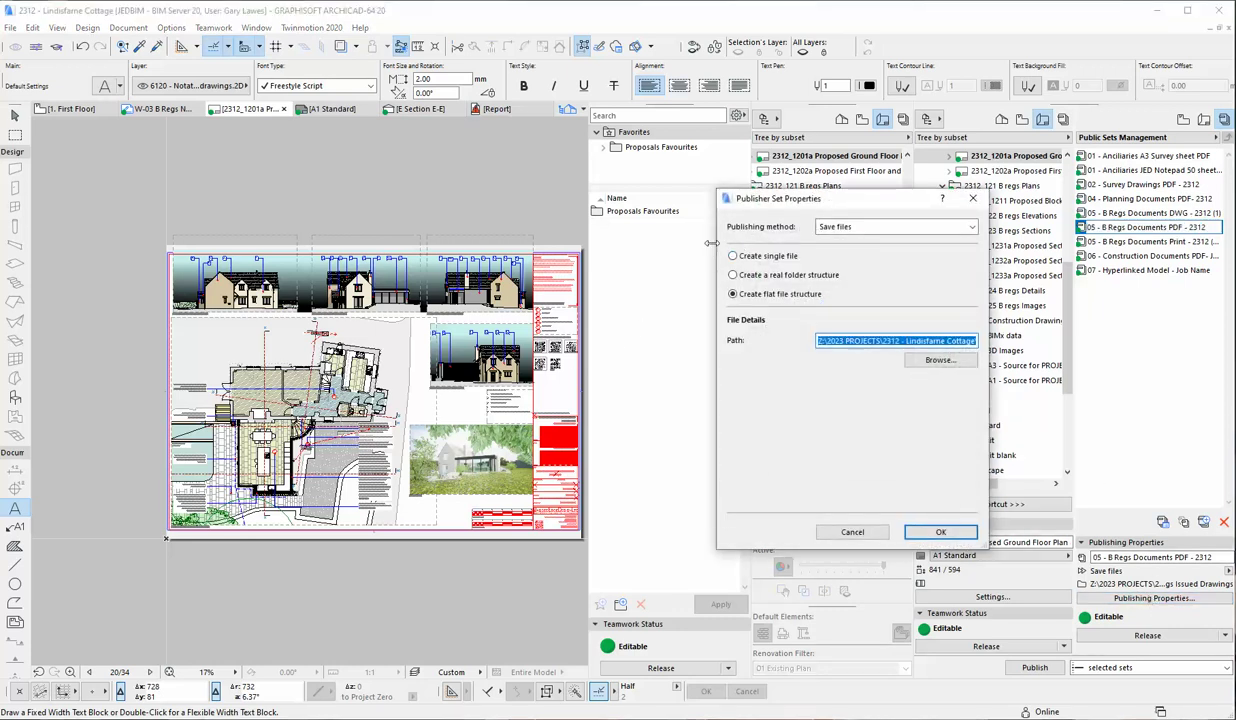
- Review the publishing methods by trying Print for the publisher set and returning it to Save files
click(973, 228)
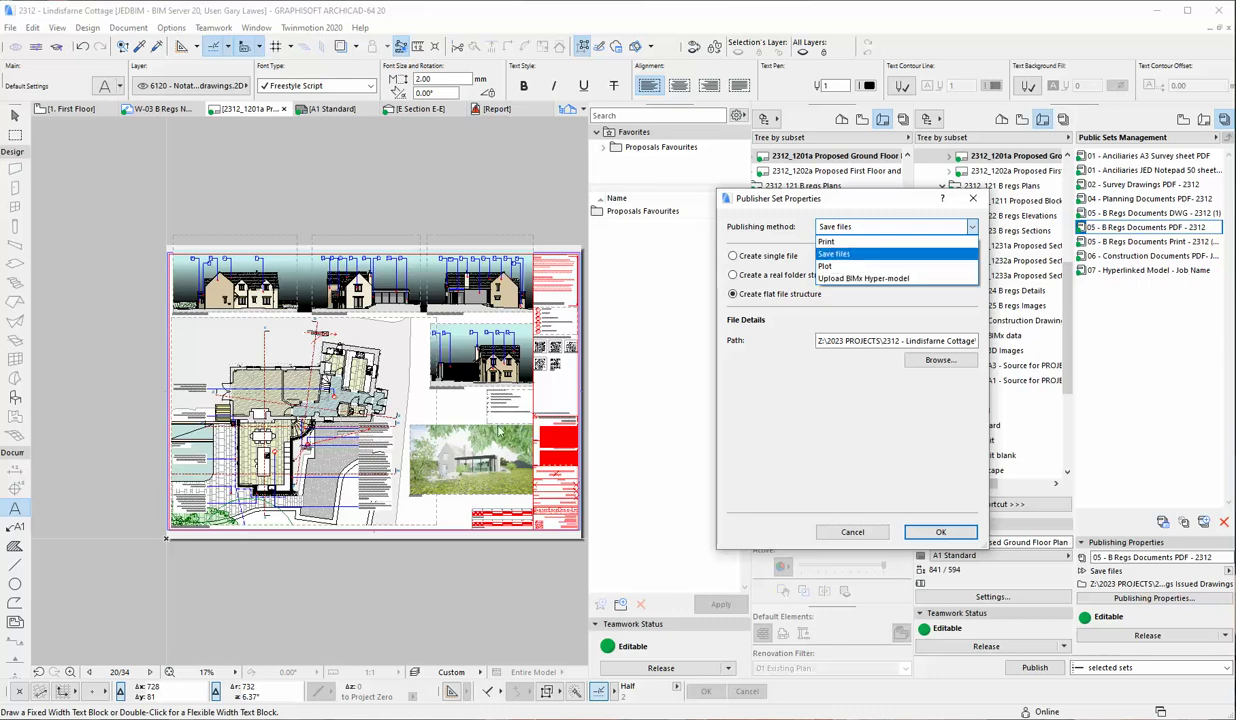
click(878, 245)
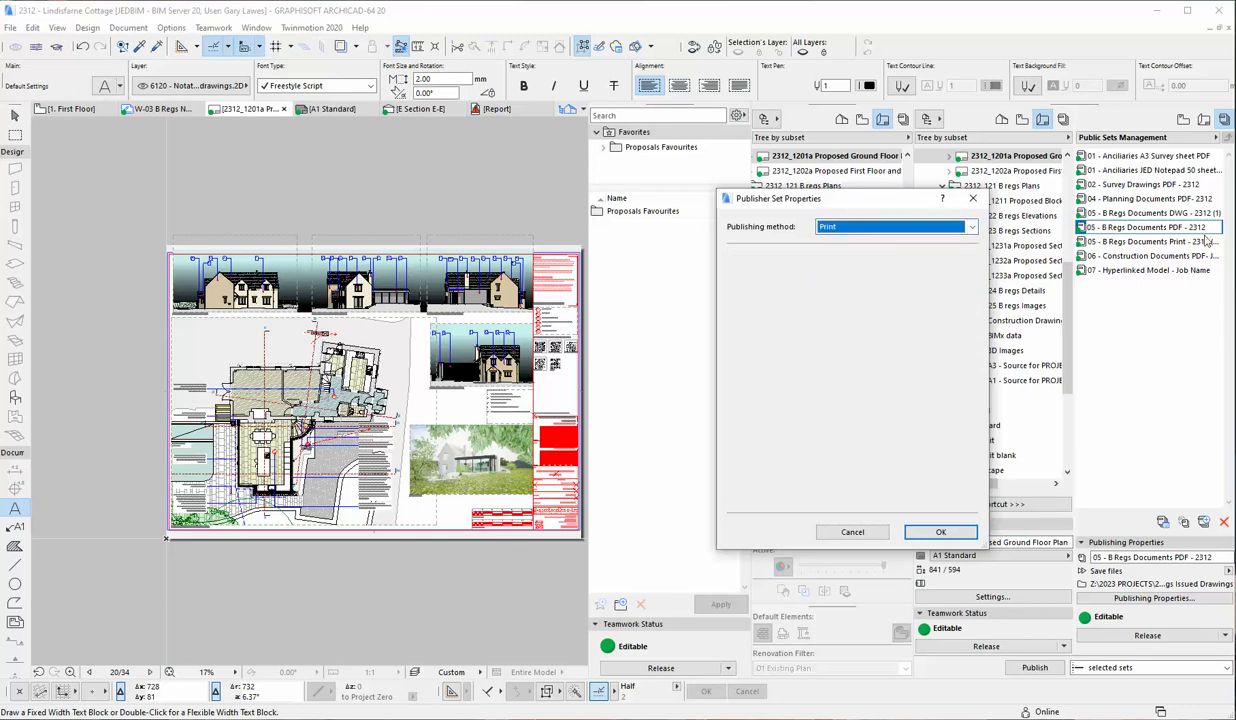
click(950, 227)
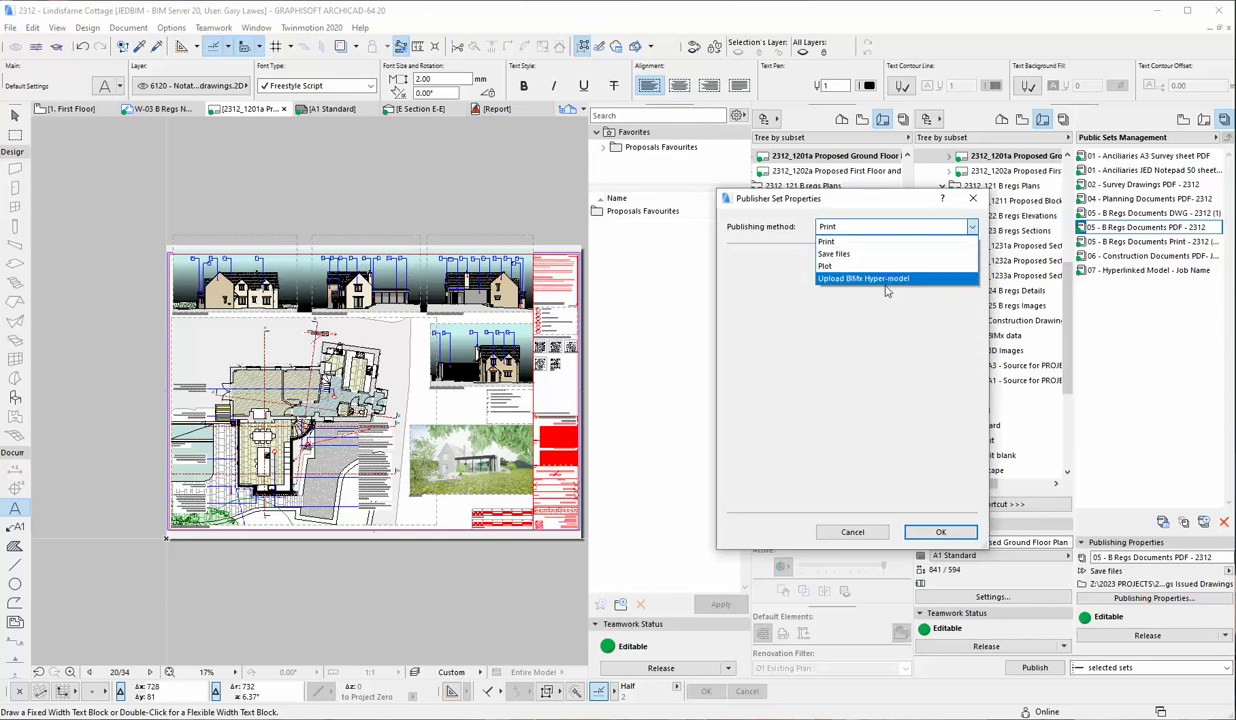
click(899, 256)
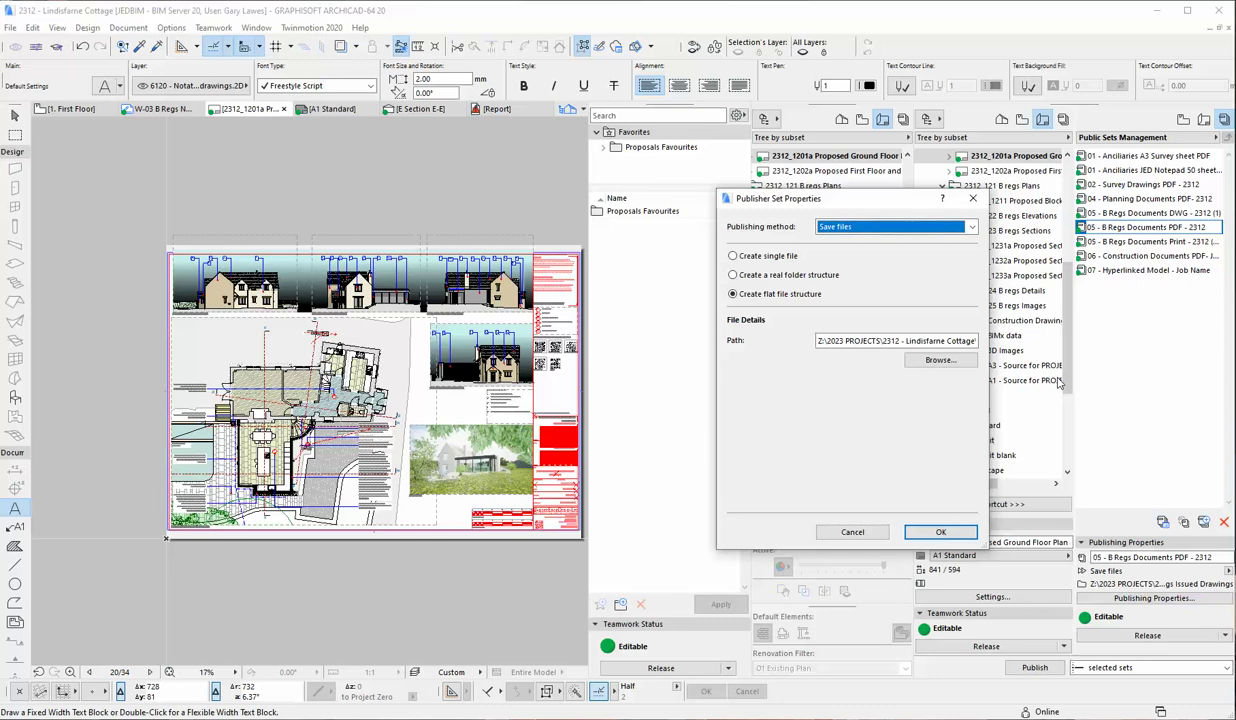
- Try the Create single file option, review its BIMx Hyper-model and PDF formats, and return to Create flat file structure
click(766, 258)
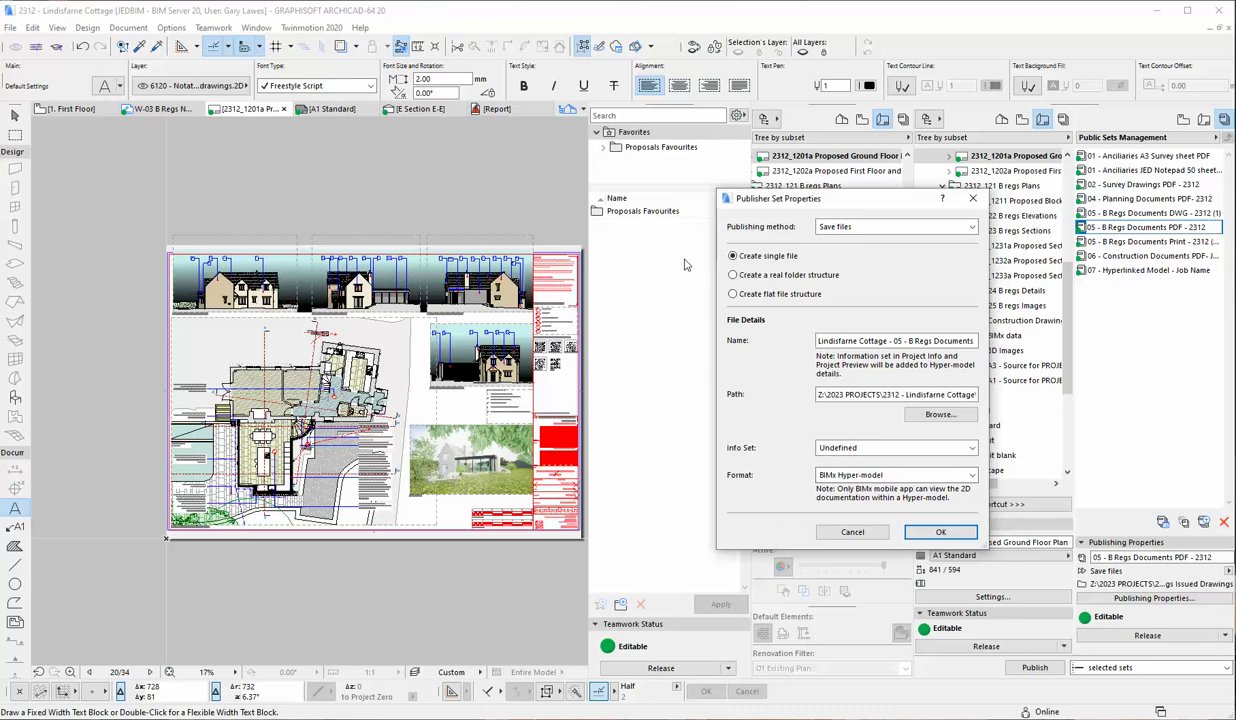
click(970, 476)
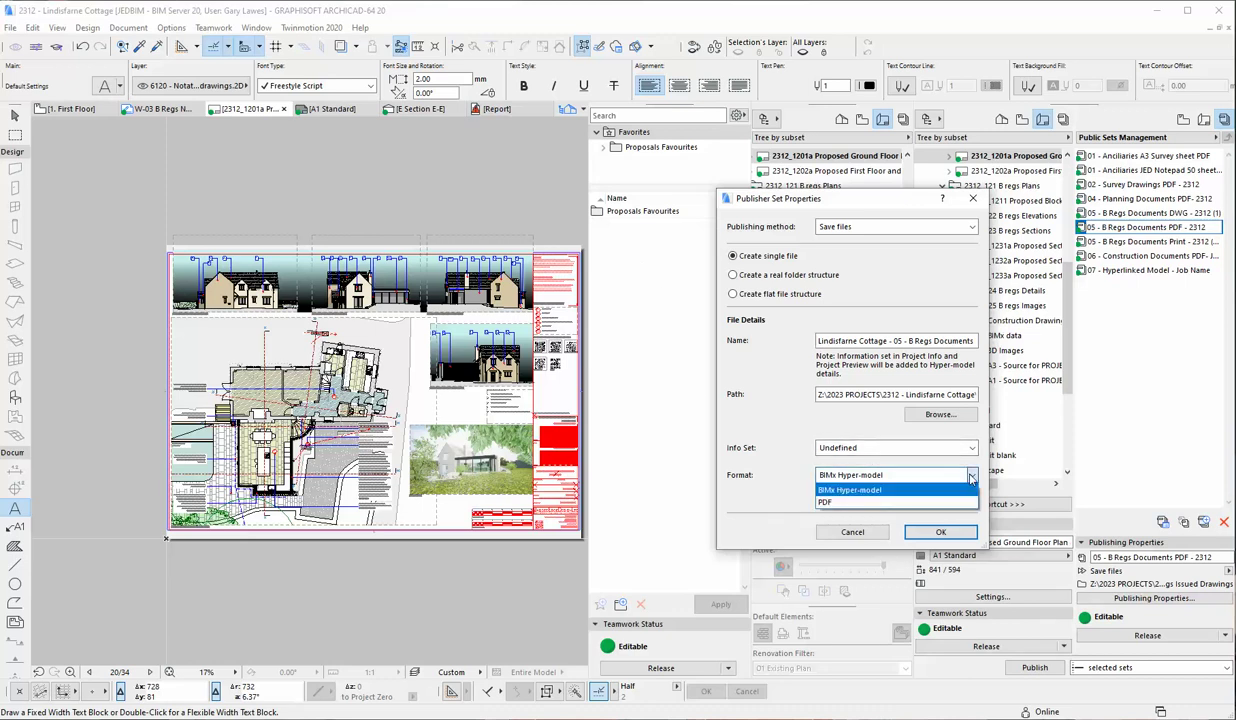
click(955, 490)
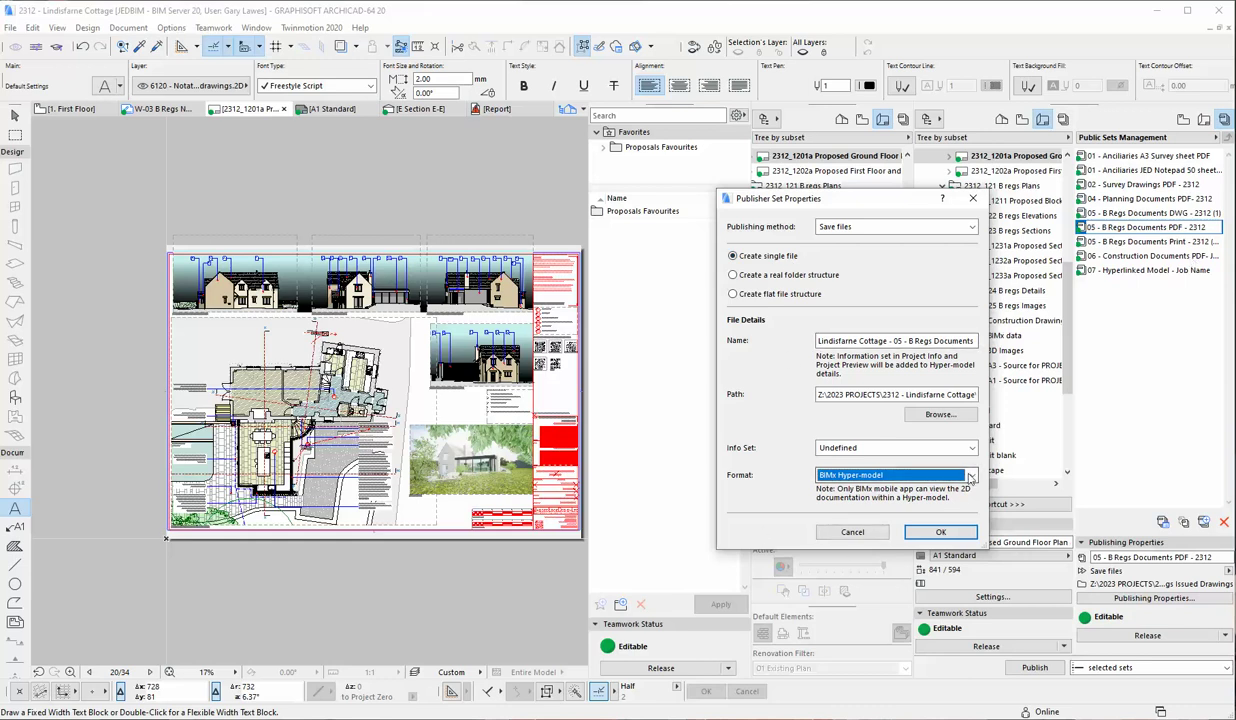
click(971, 475)
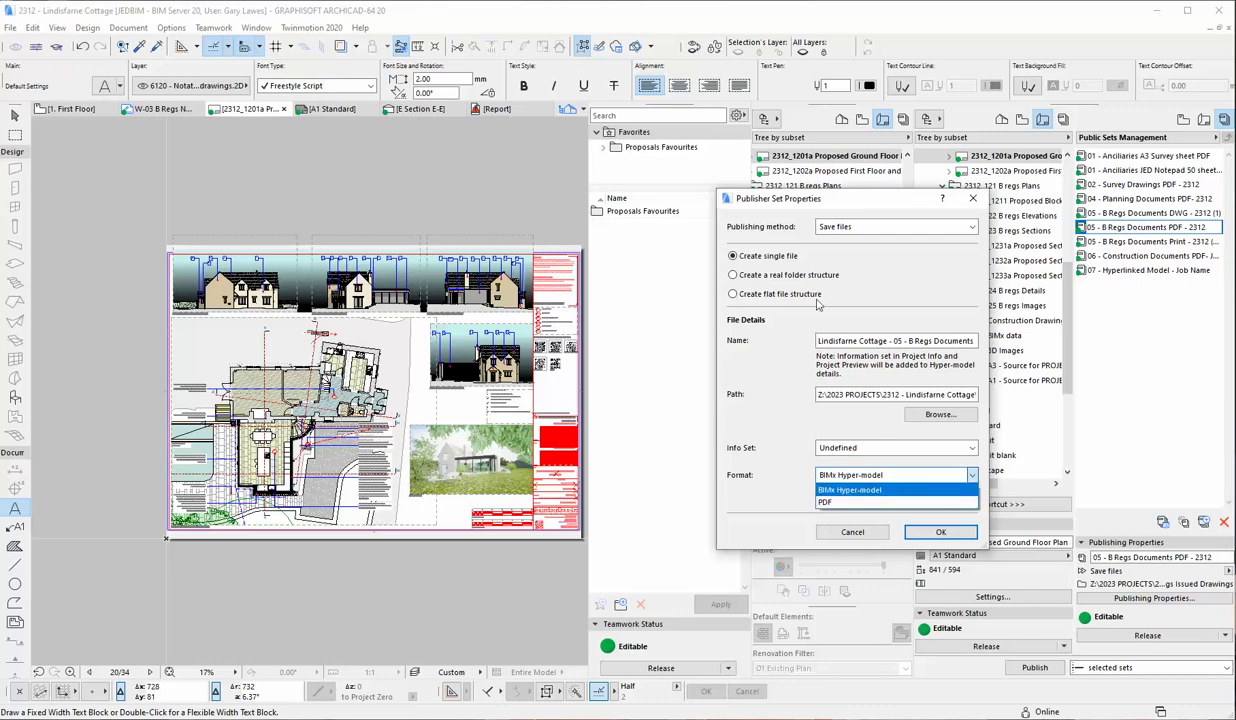
click(732, 294)
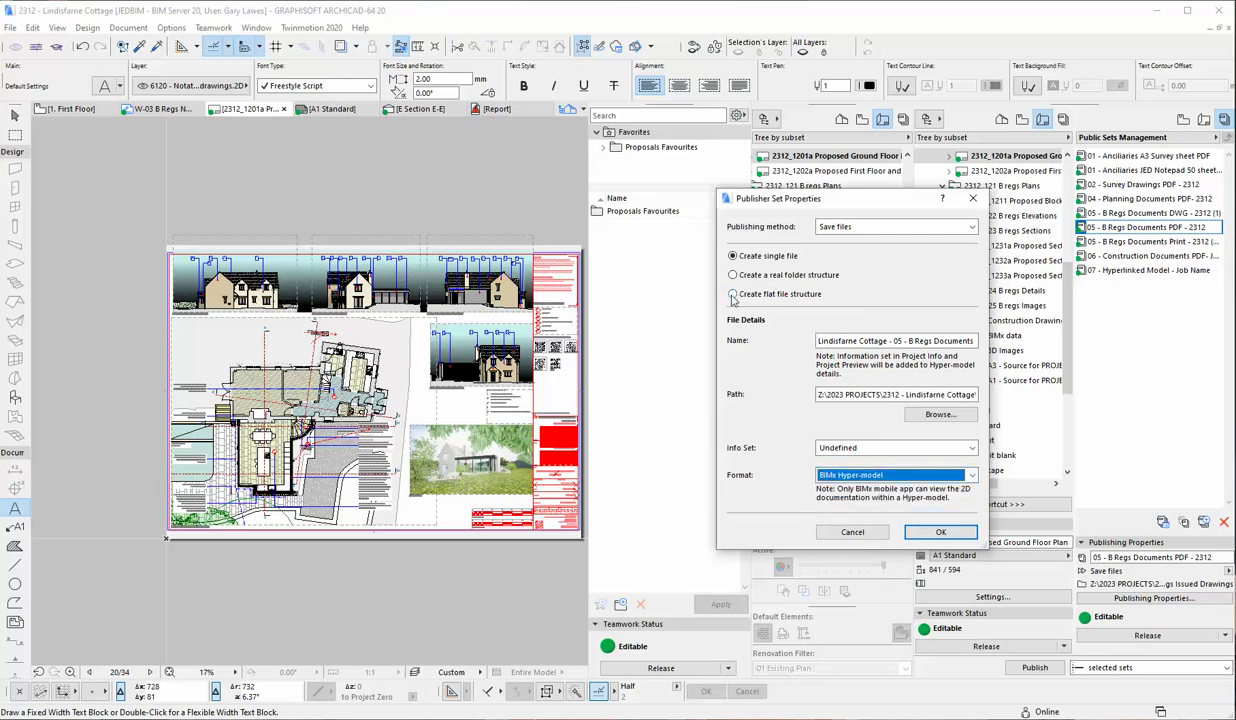
click(732, 294)
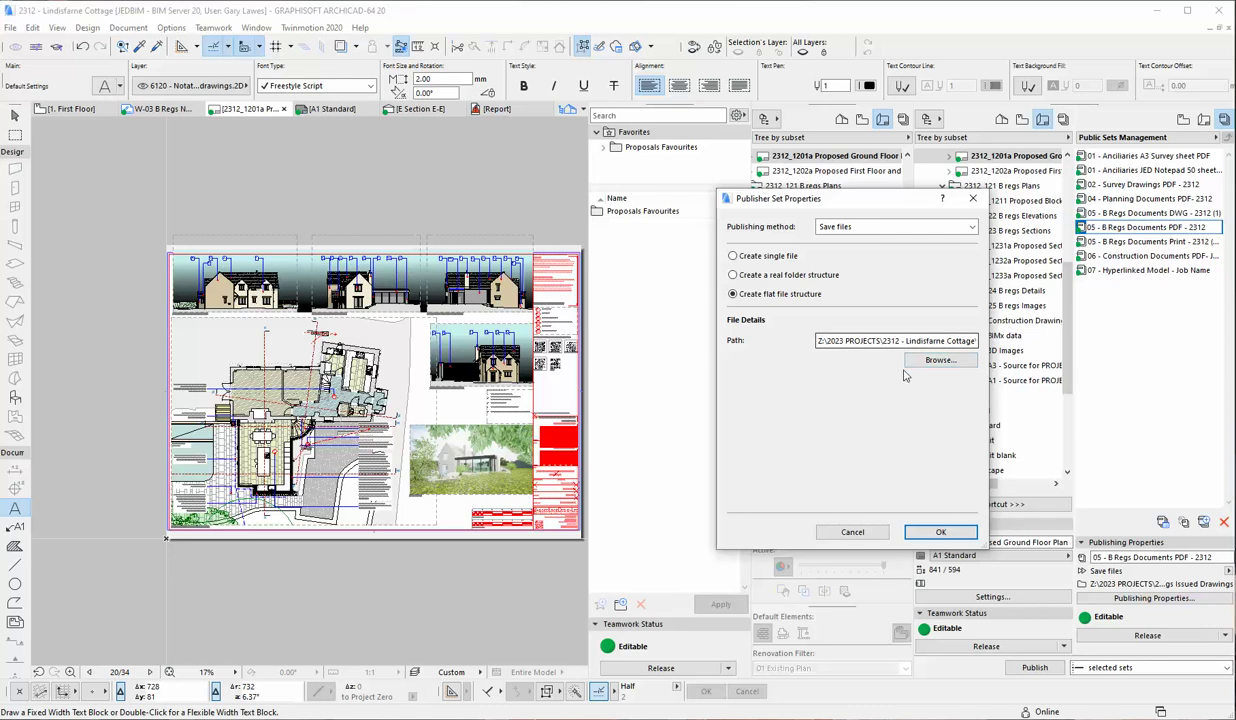
- View the folder choices for the publishing path and close the publisher set properties without saving
click(934, 362)
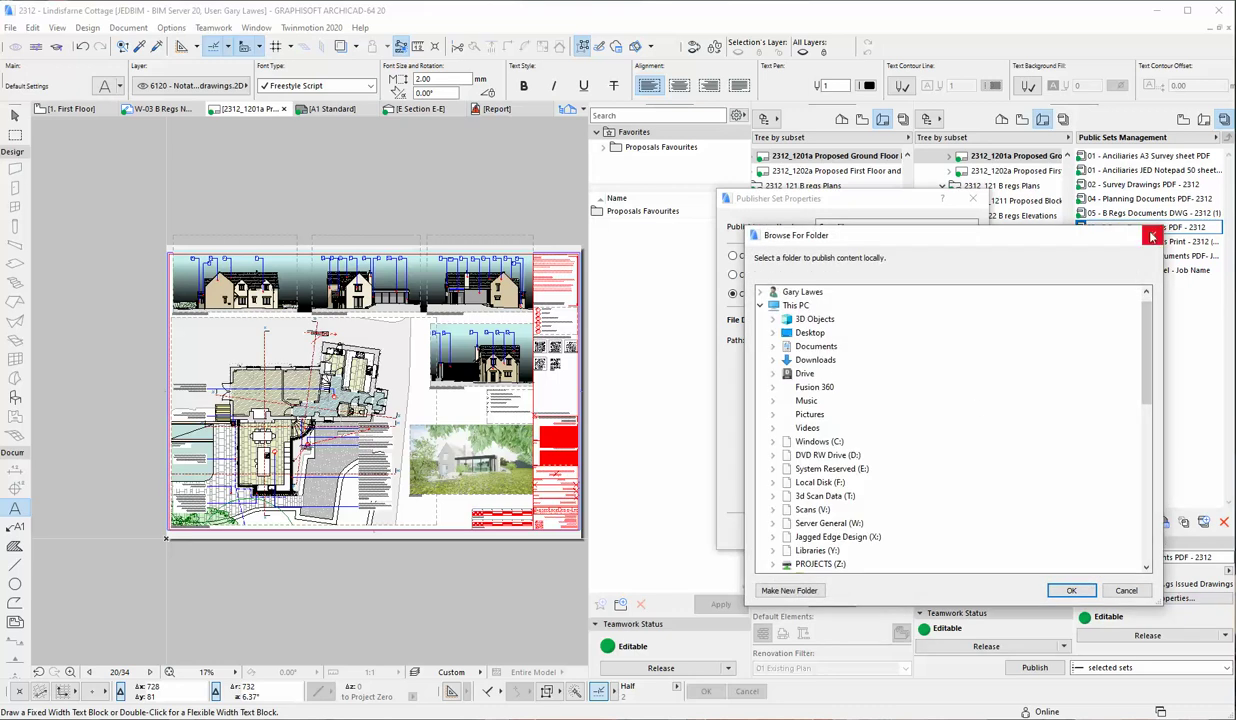
click(1114, 227)
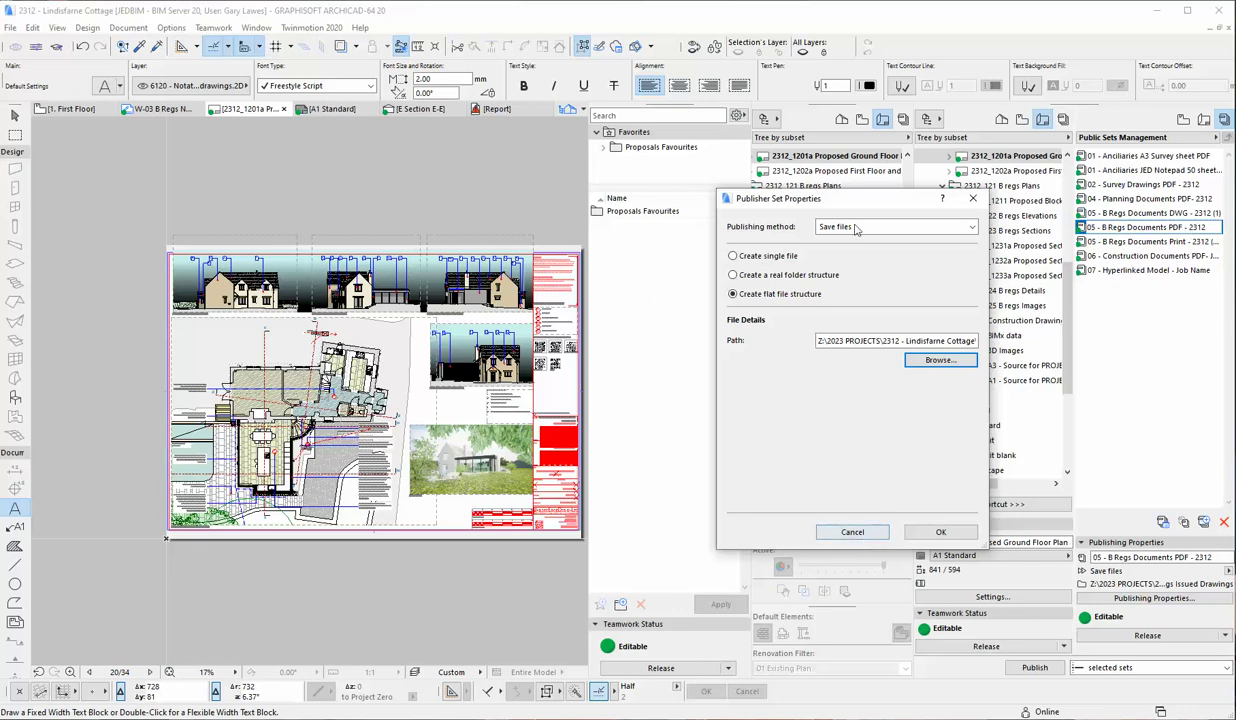
click(852, 531)
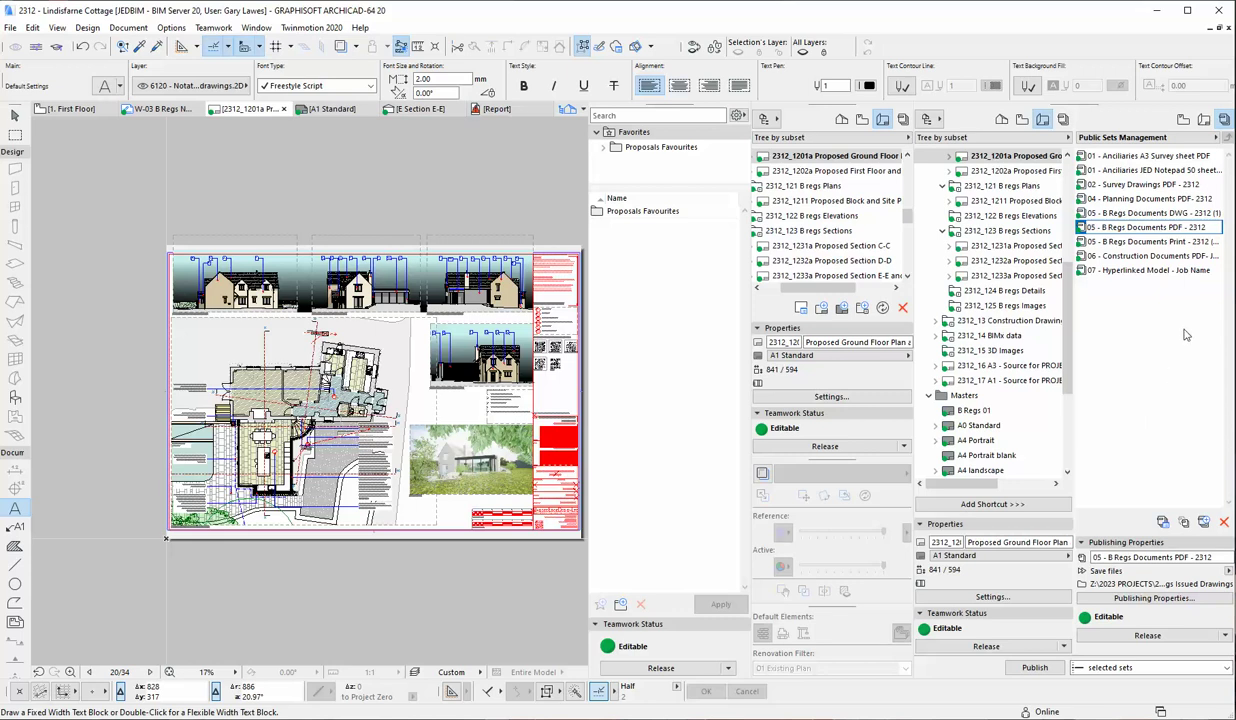
- Examine the publishing properties of the 05 - B Regs Documents DWG - 2312 (1) publisher set and close them unchanged
click(1168, 214)
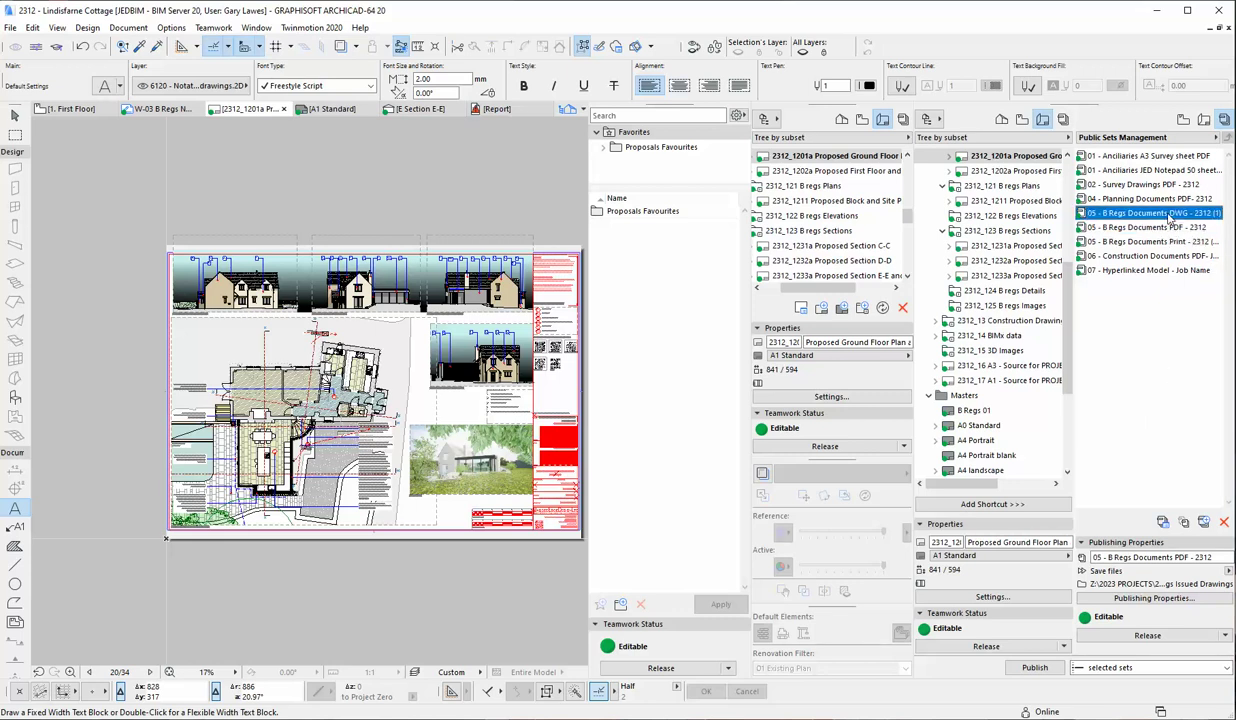
click(1168, 214)
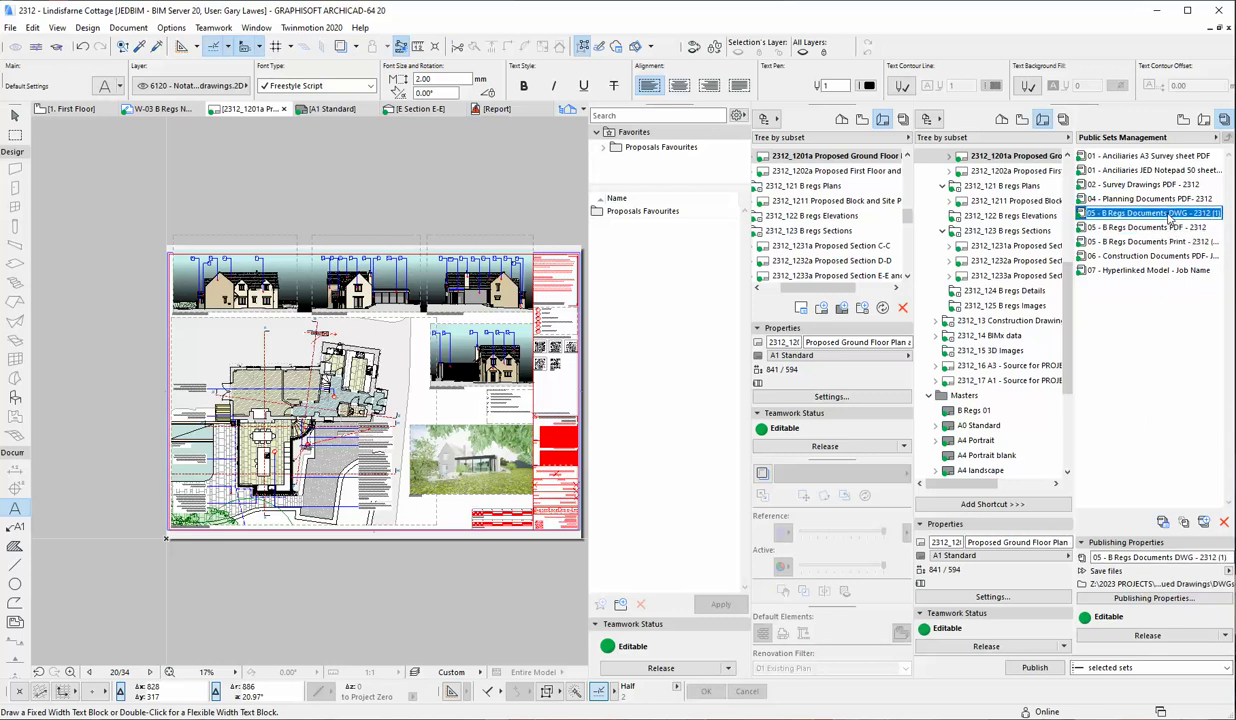
click(1168, 600)
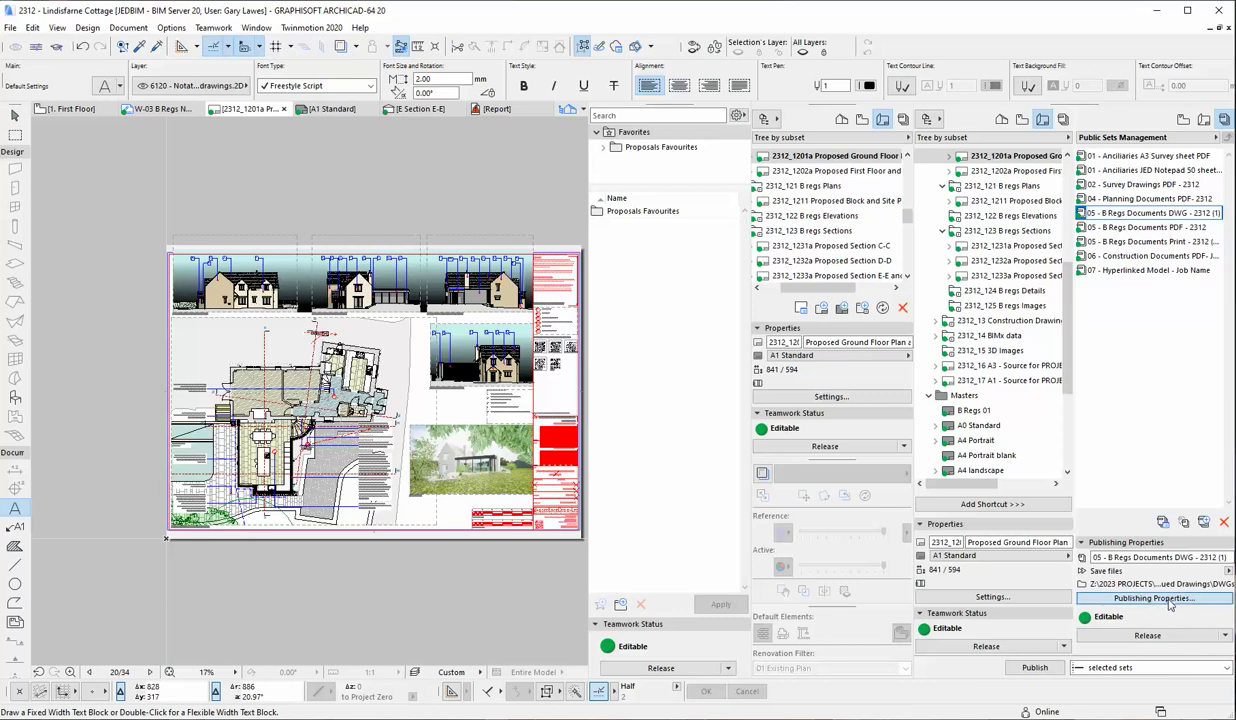
drag(797, 197, 551, 158)
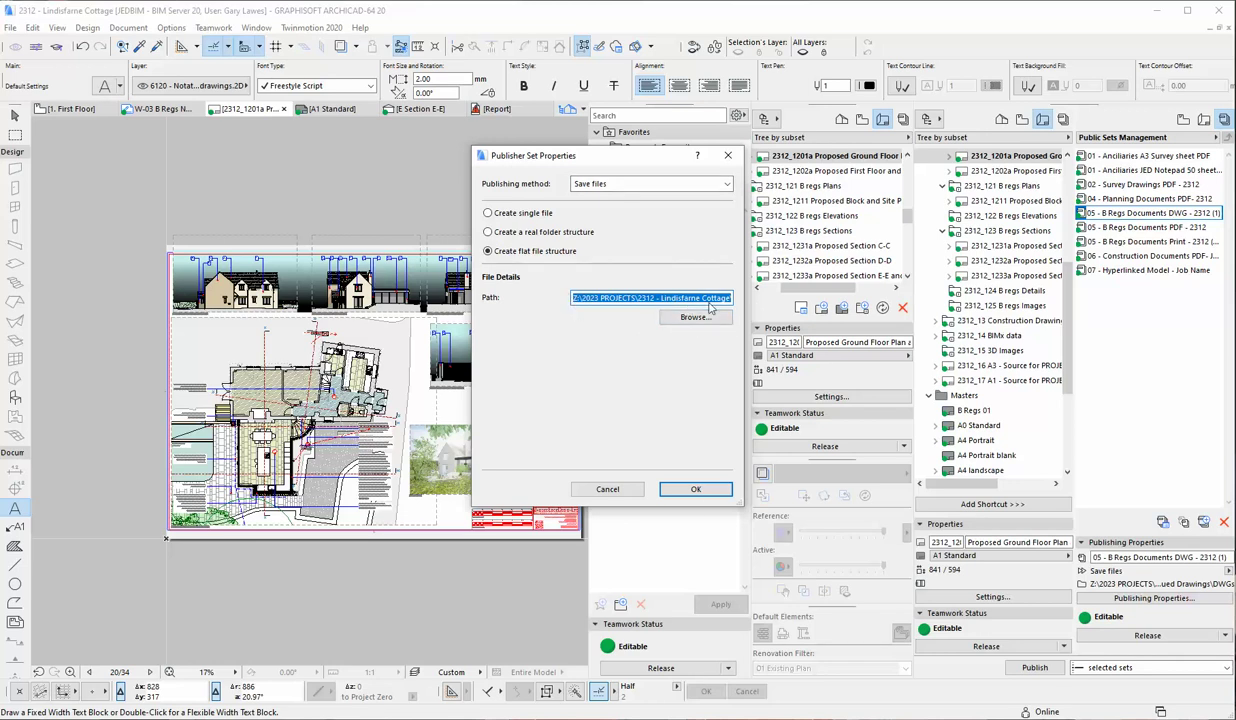
click(627, 490)
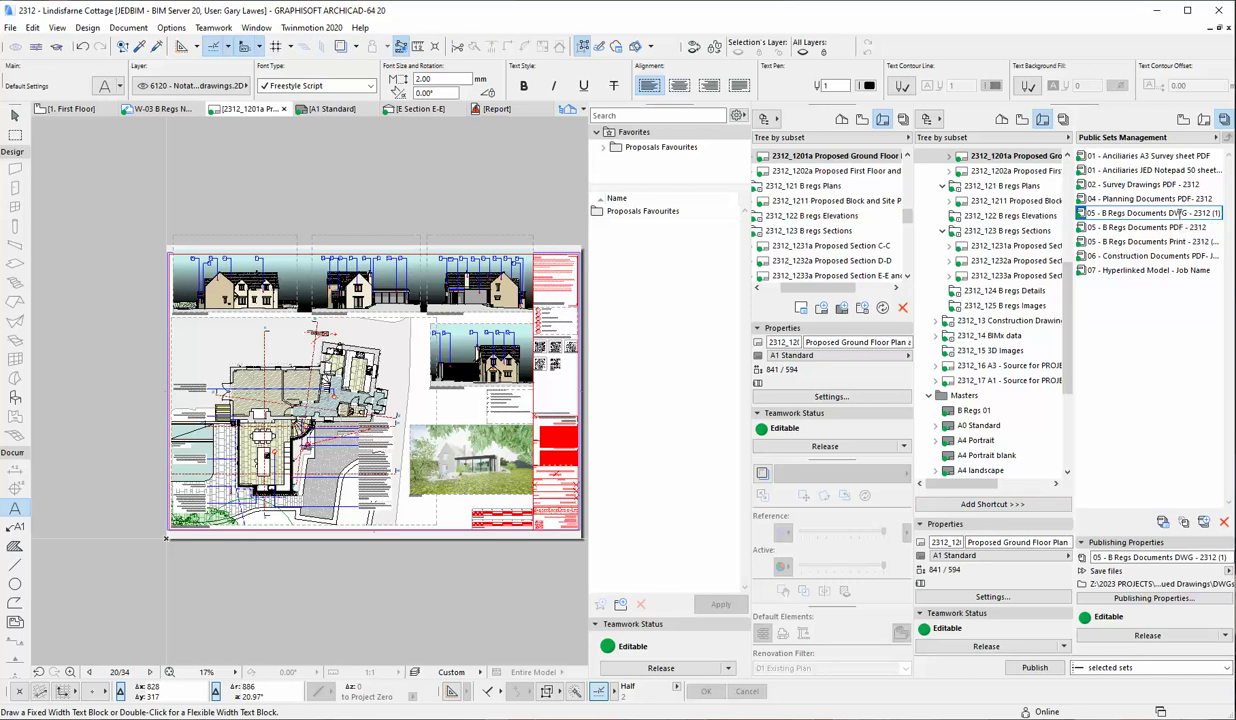
- Open the 05 - B Regs Documents DWG - 2312 (1) set and keep the 01 For further editing translator for 2312_1201a Proposed Ground Floor Plan
click(1145, 214)
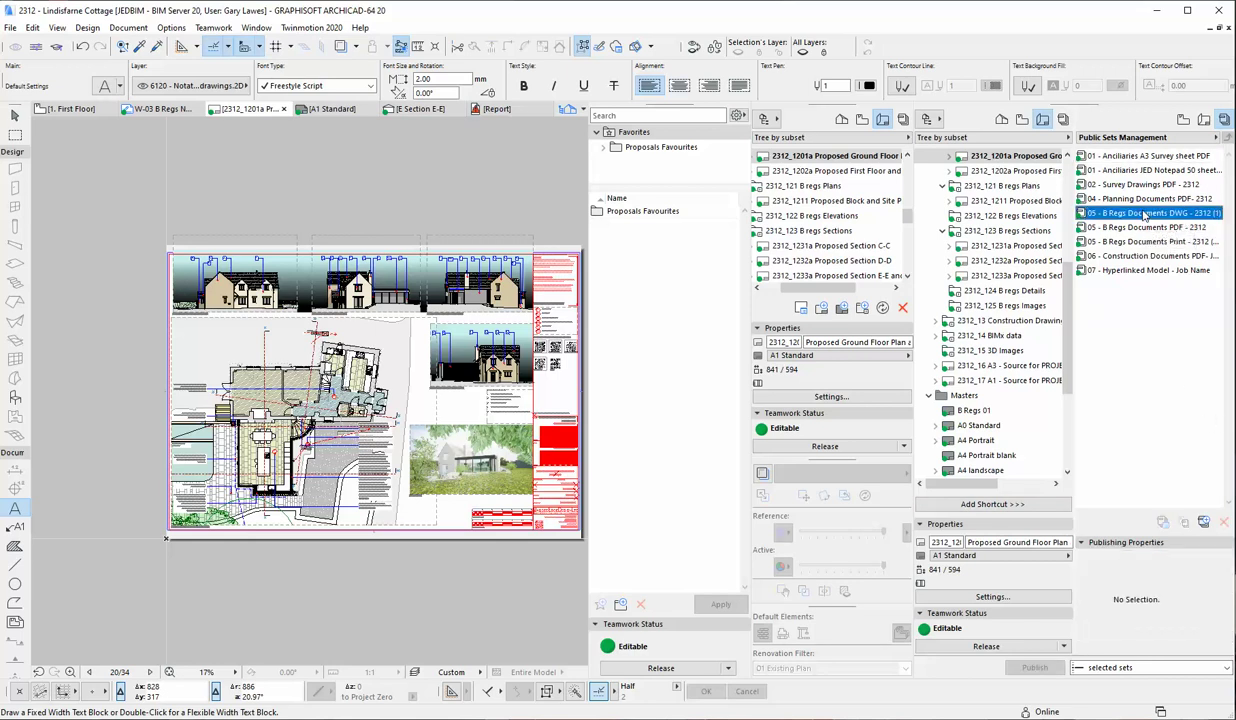
double_click(1145, 214)
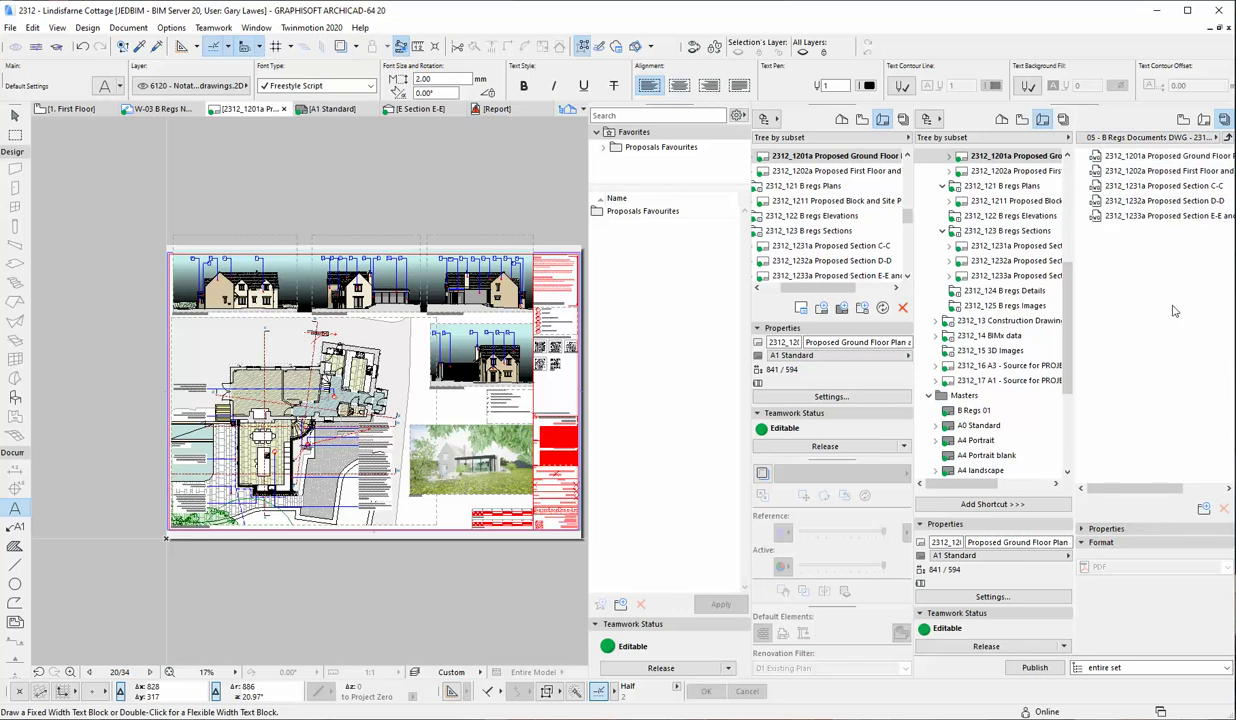
click(1150, 156)
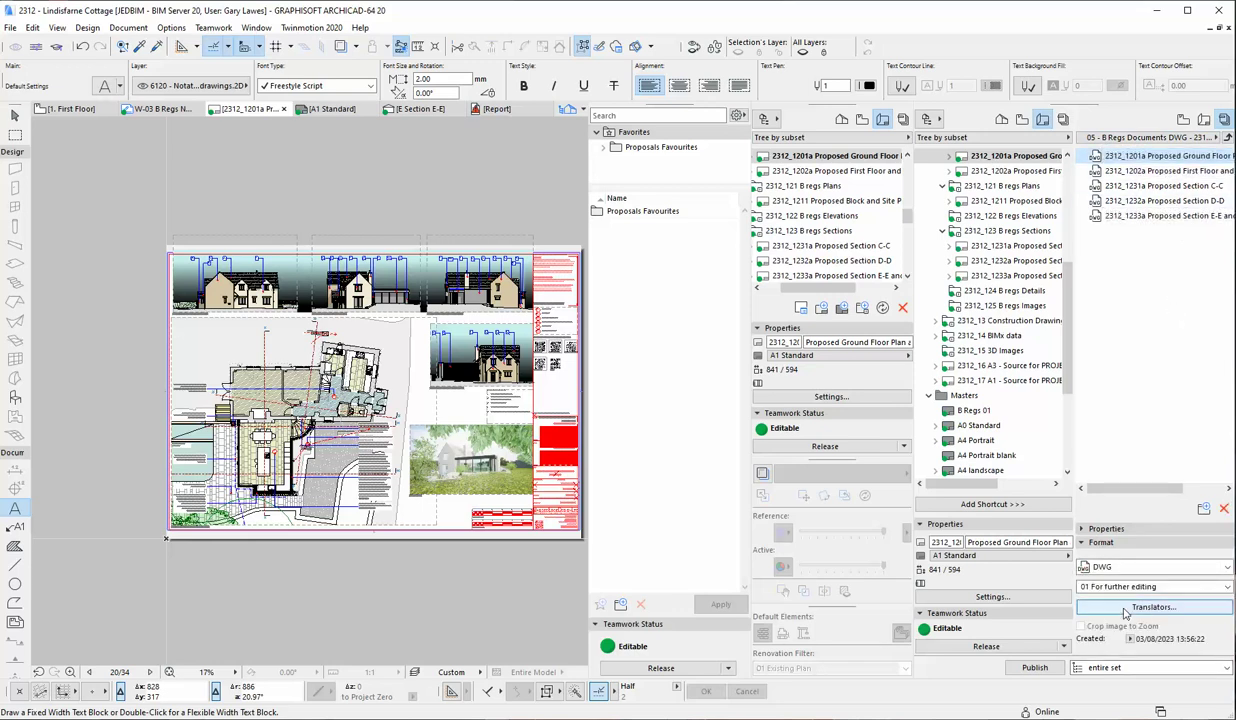
click(1224, 588)
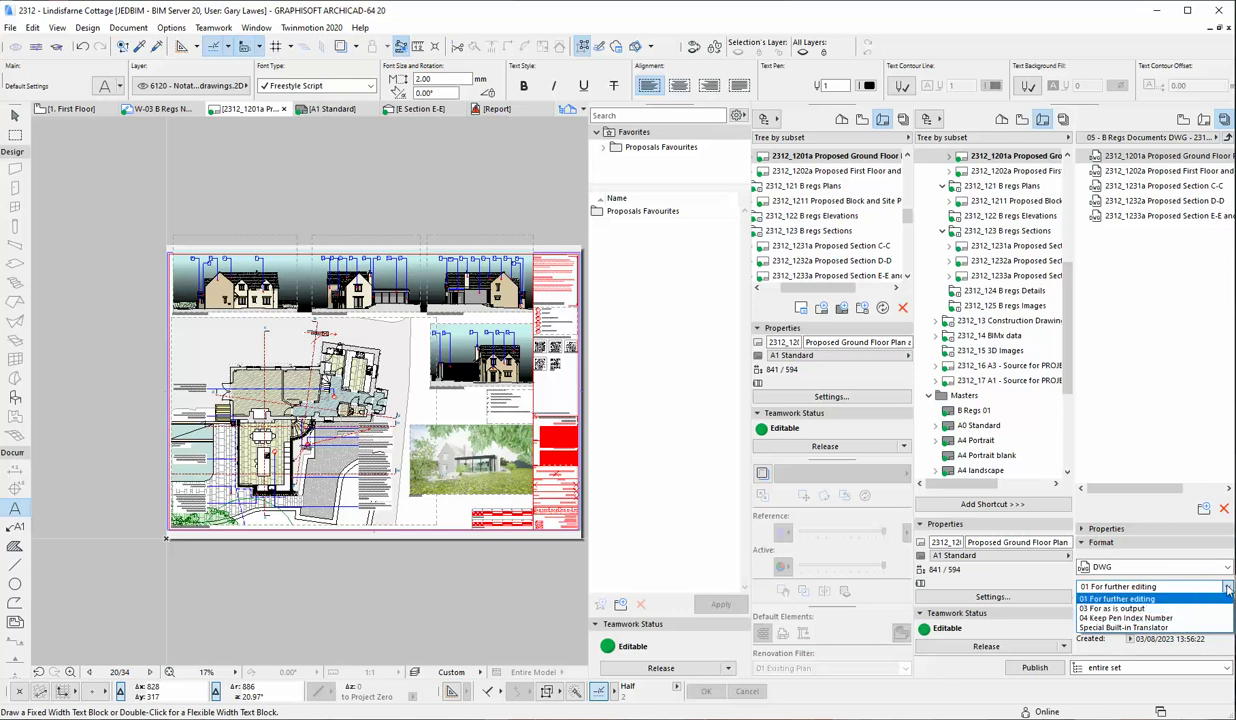
click(1220, 598)
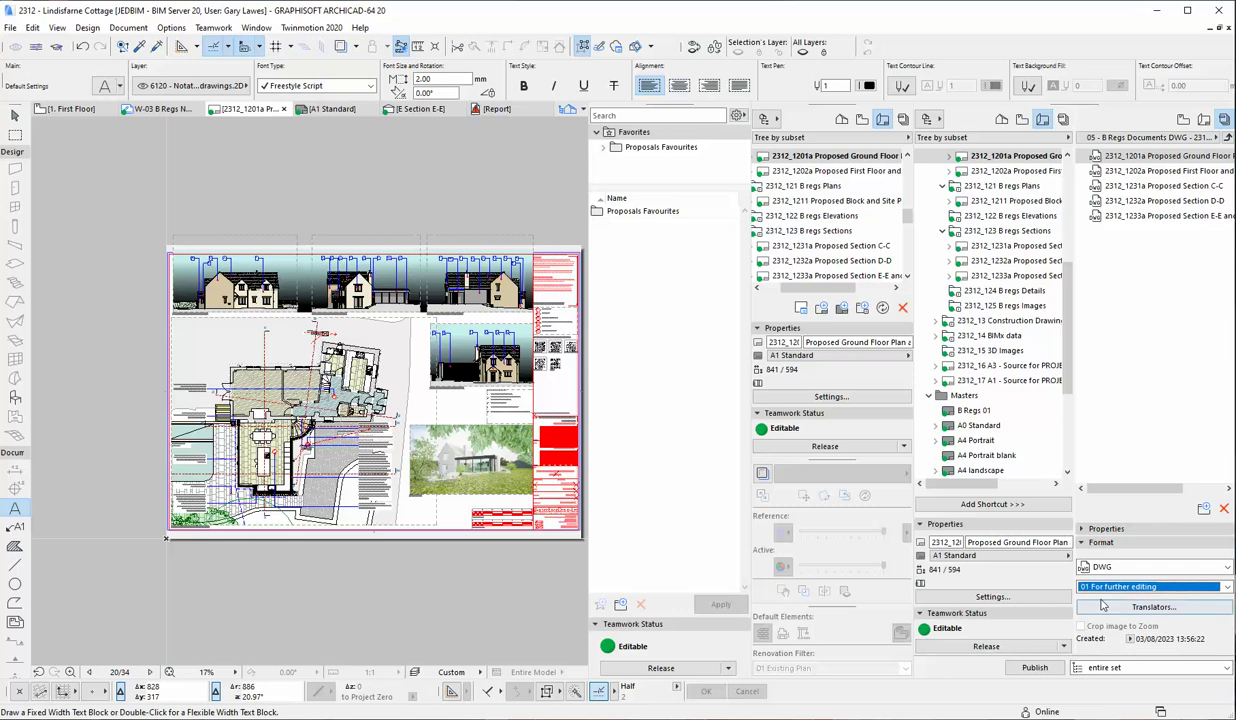
- Open the DXF-DWG translation setup and set the 01 For further editing translator's file format to AutoCAD 2000 Drawing
click(1186, 608)
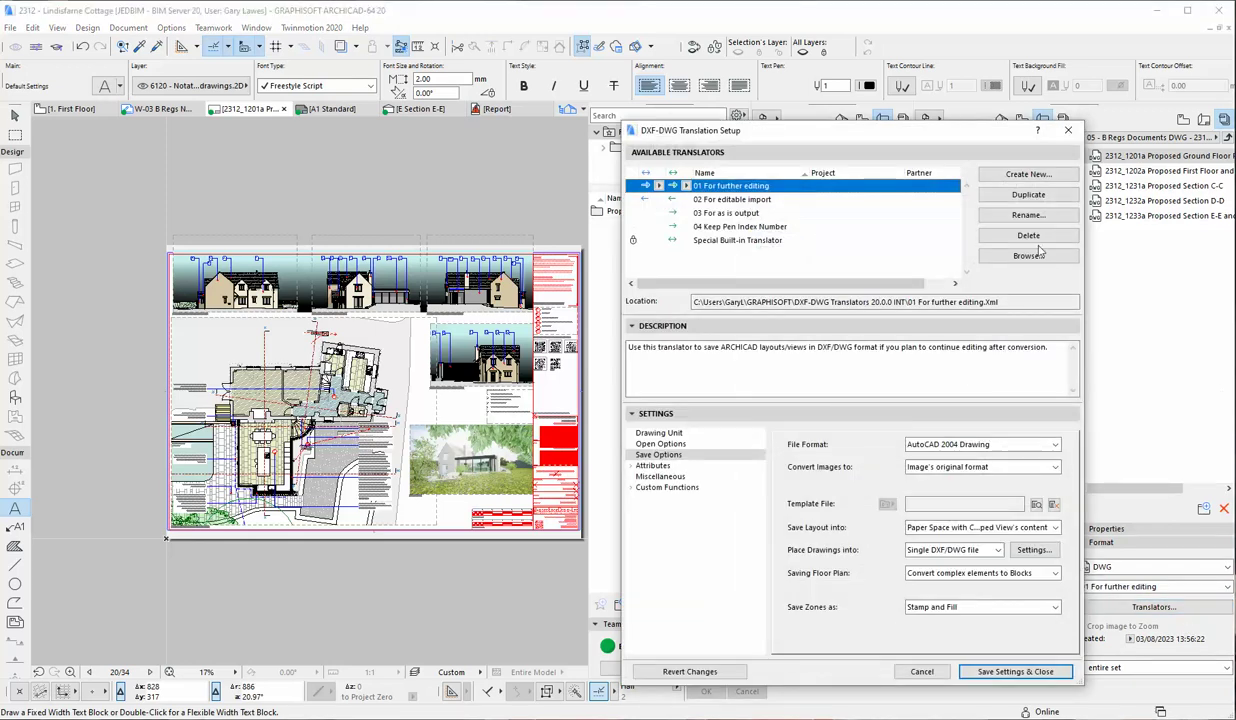
drag(960, 131, 733, 64)
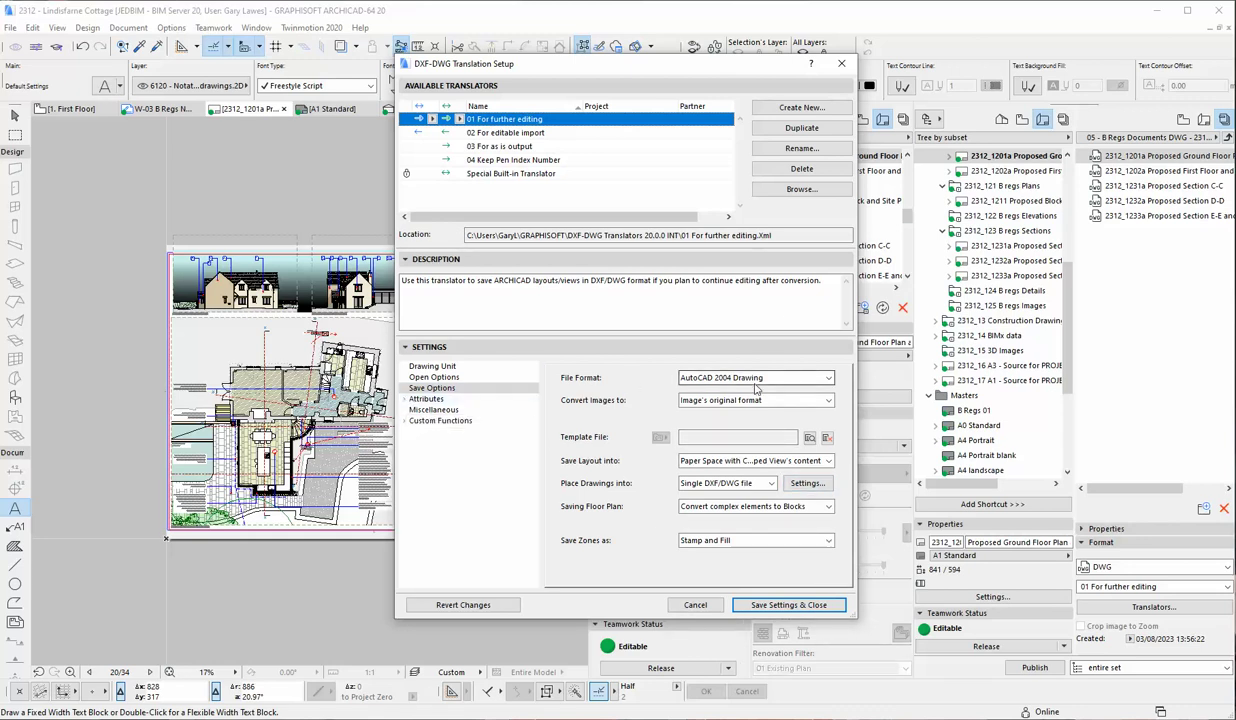
click(828, 379)
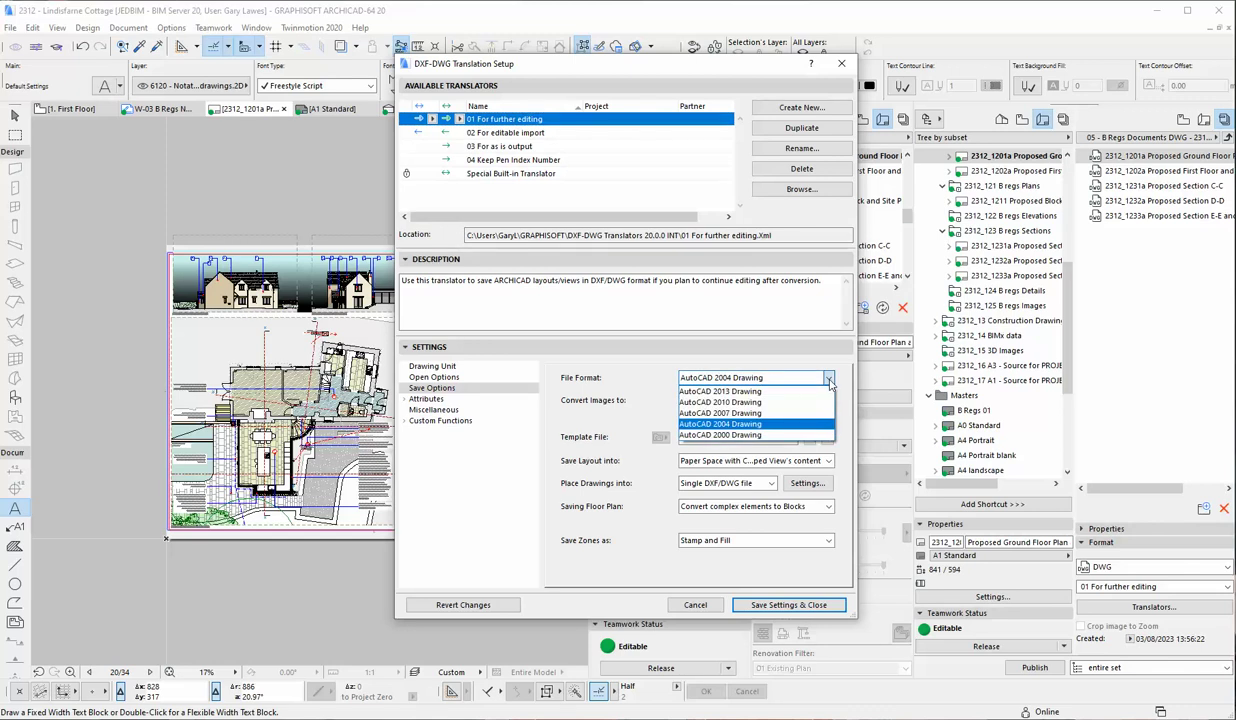
click(828, 379)
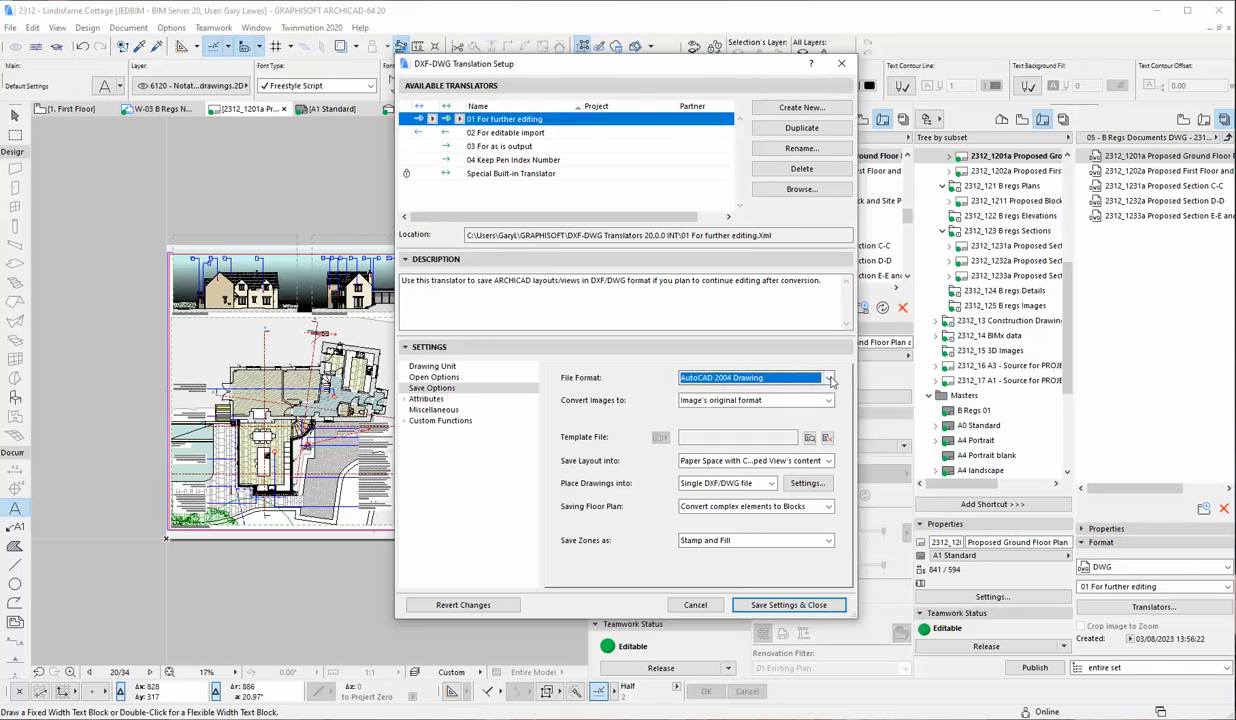
click(800, 377)
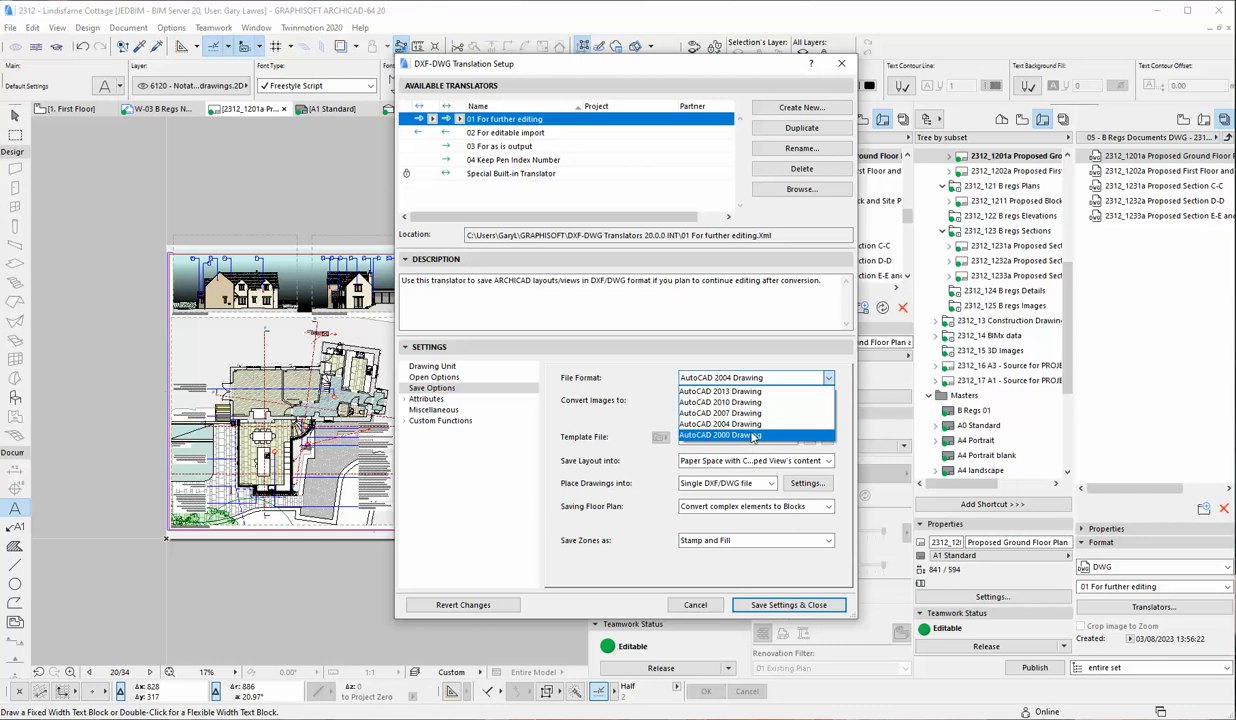
click(754, 436)
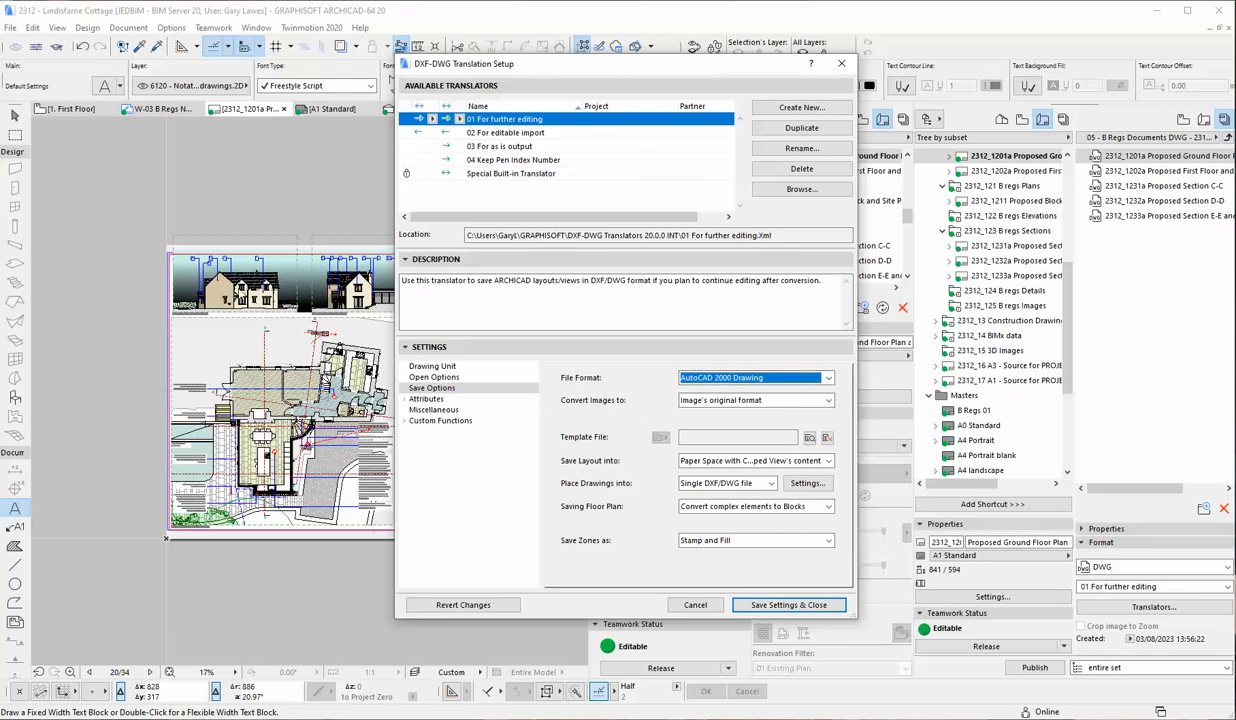
- Review the translator's image conversion formats and keep Image's original format
drag(522, 63, 586, 57)
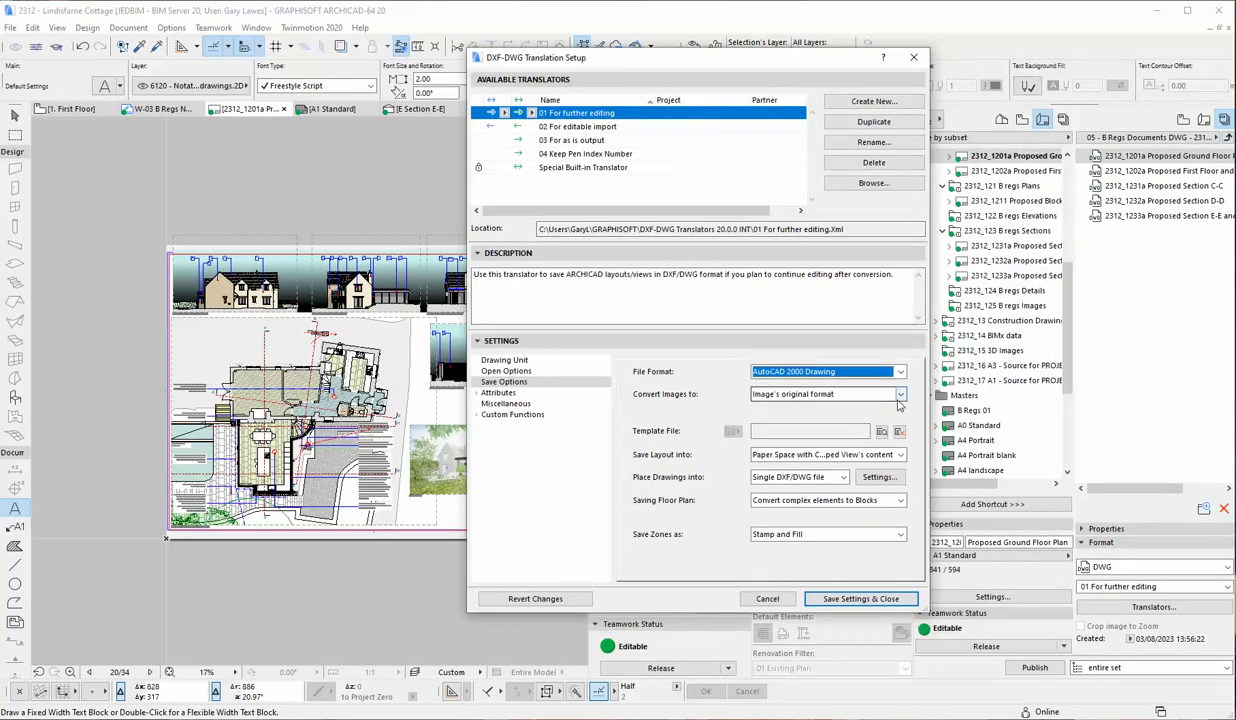
click(900, 396)
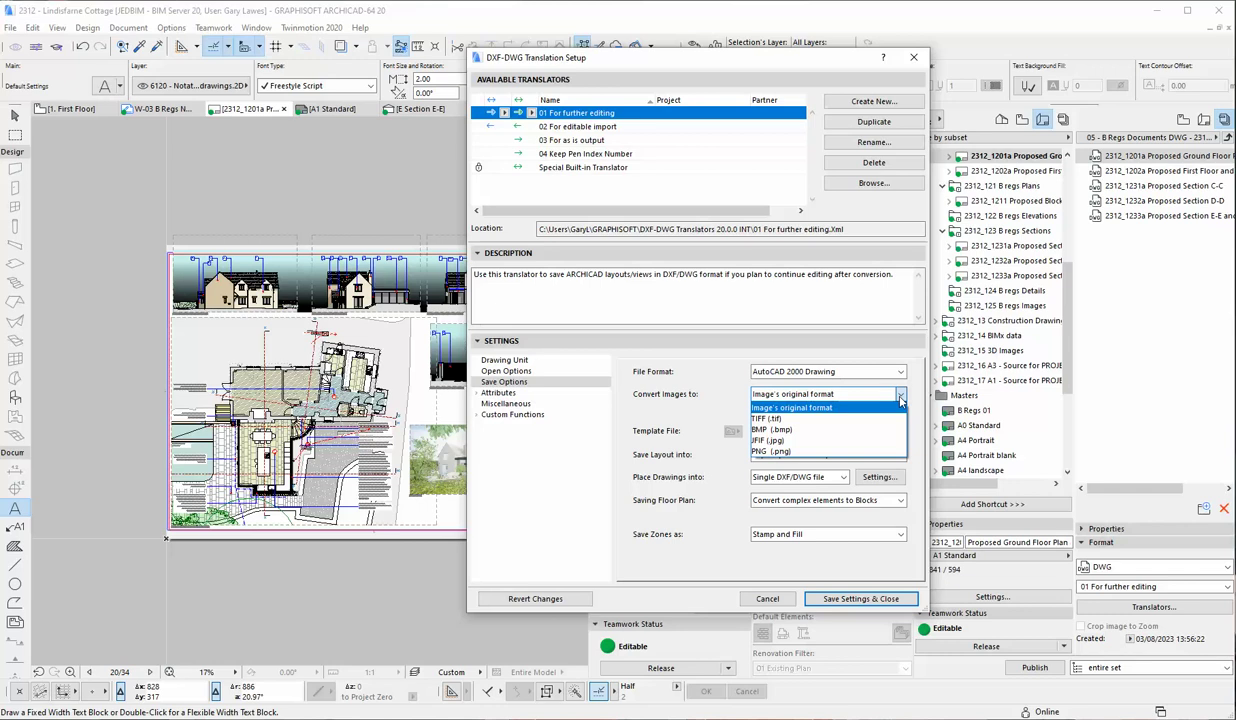
click(900, 397)
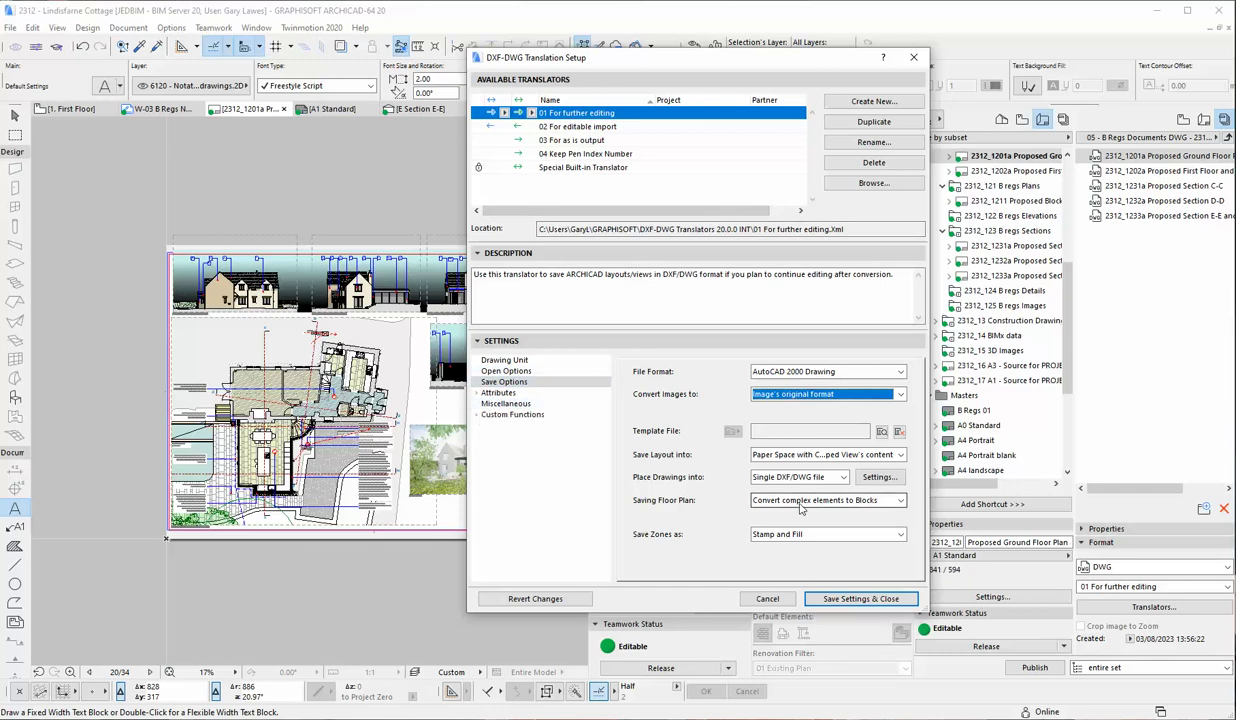
- Review the translator's options for saving layouts and keep Paper Space with Cropped View's content
click(902, 455)
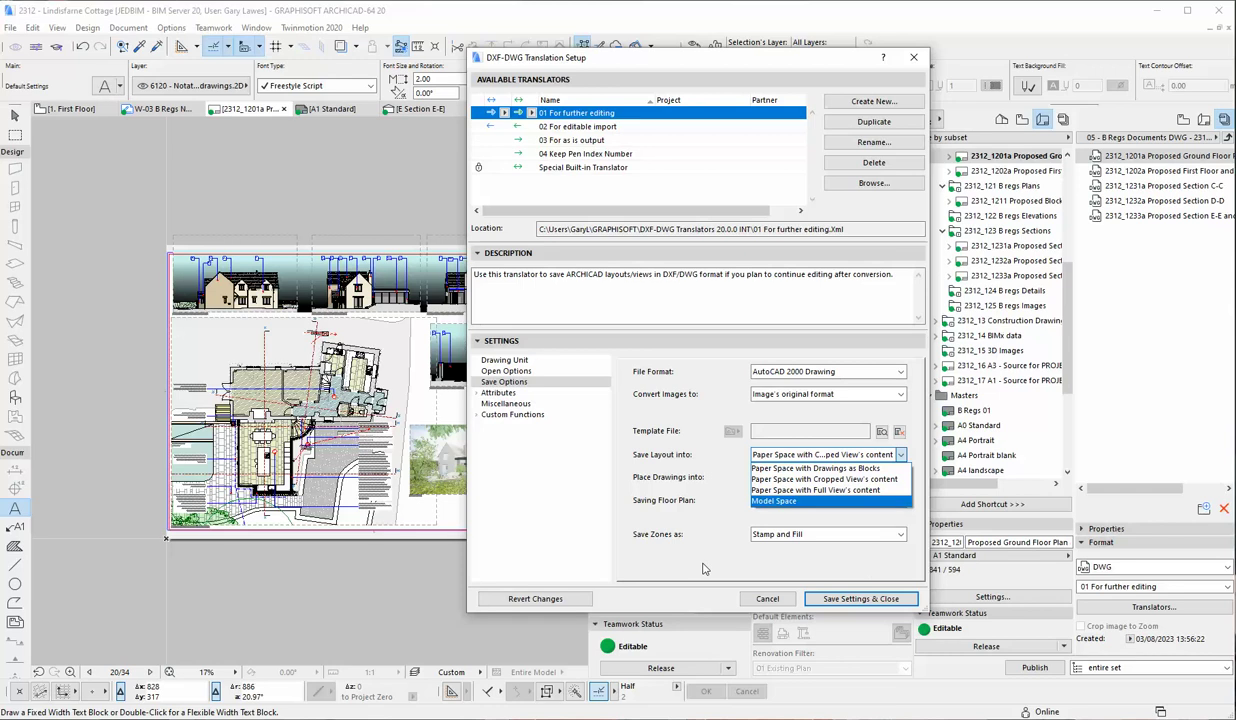
click(893, 481)
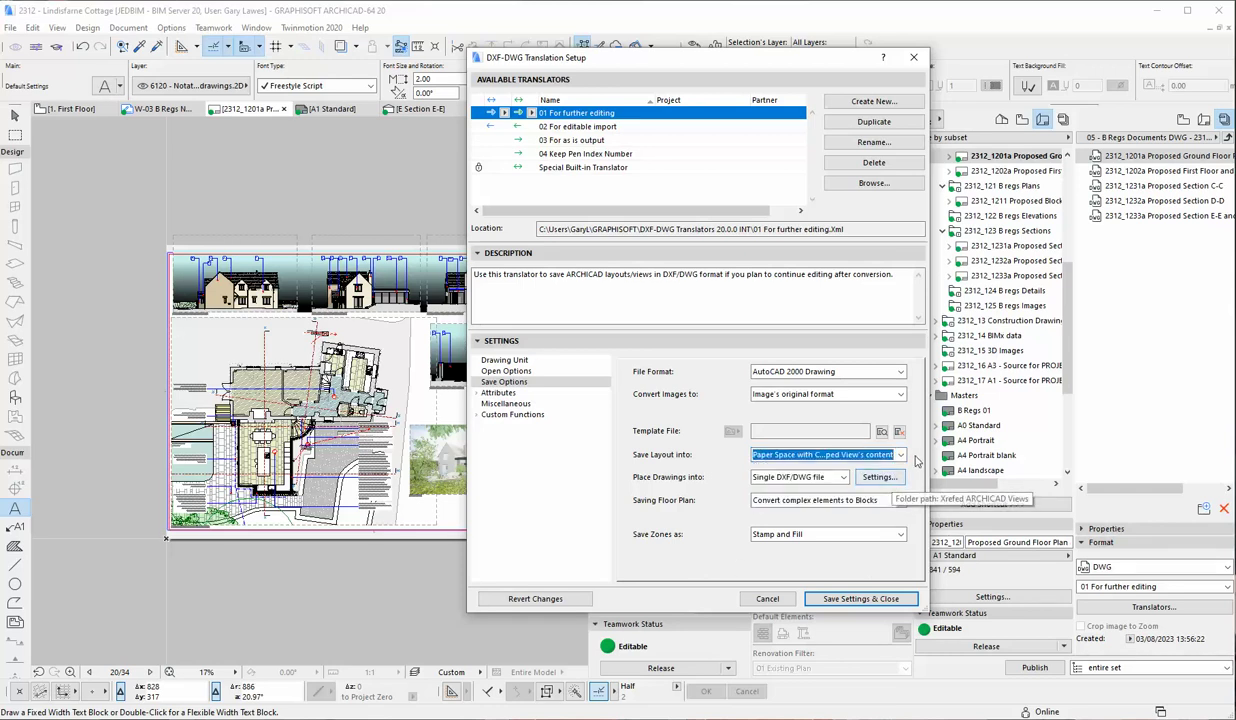
click(902, 455)
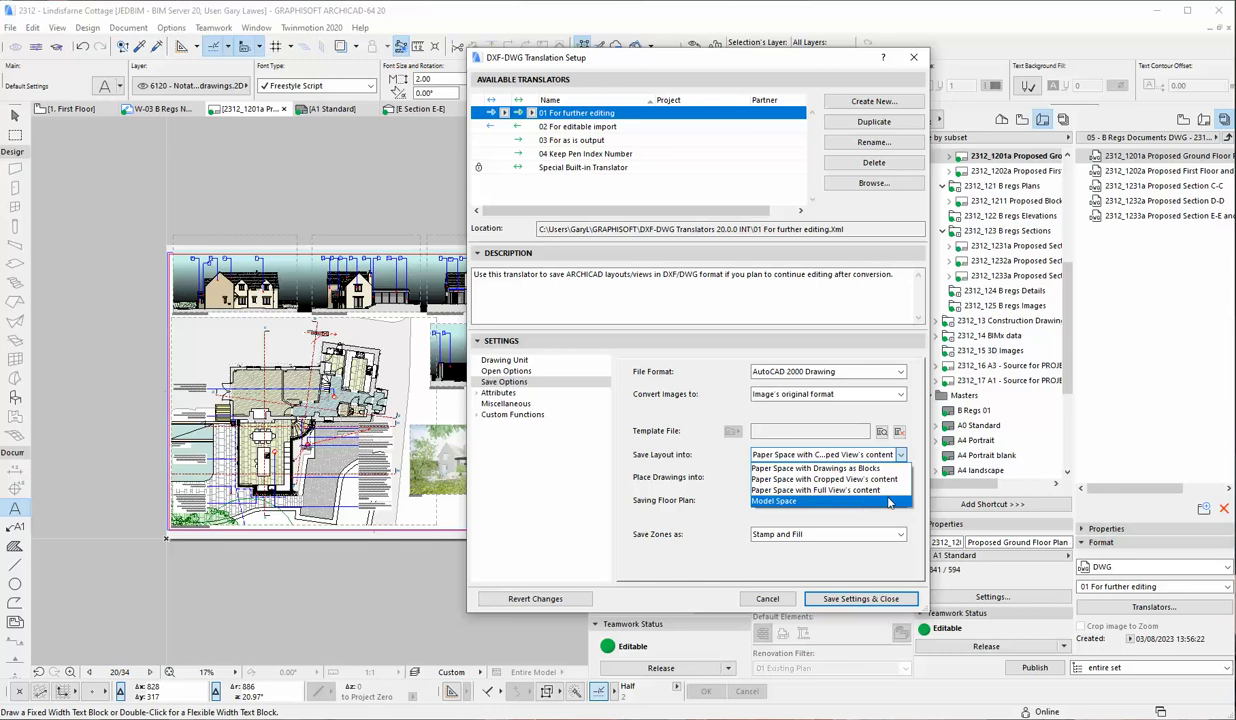
click(876, 455)
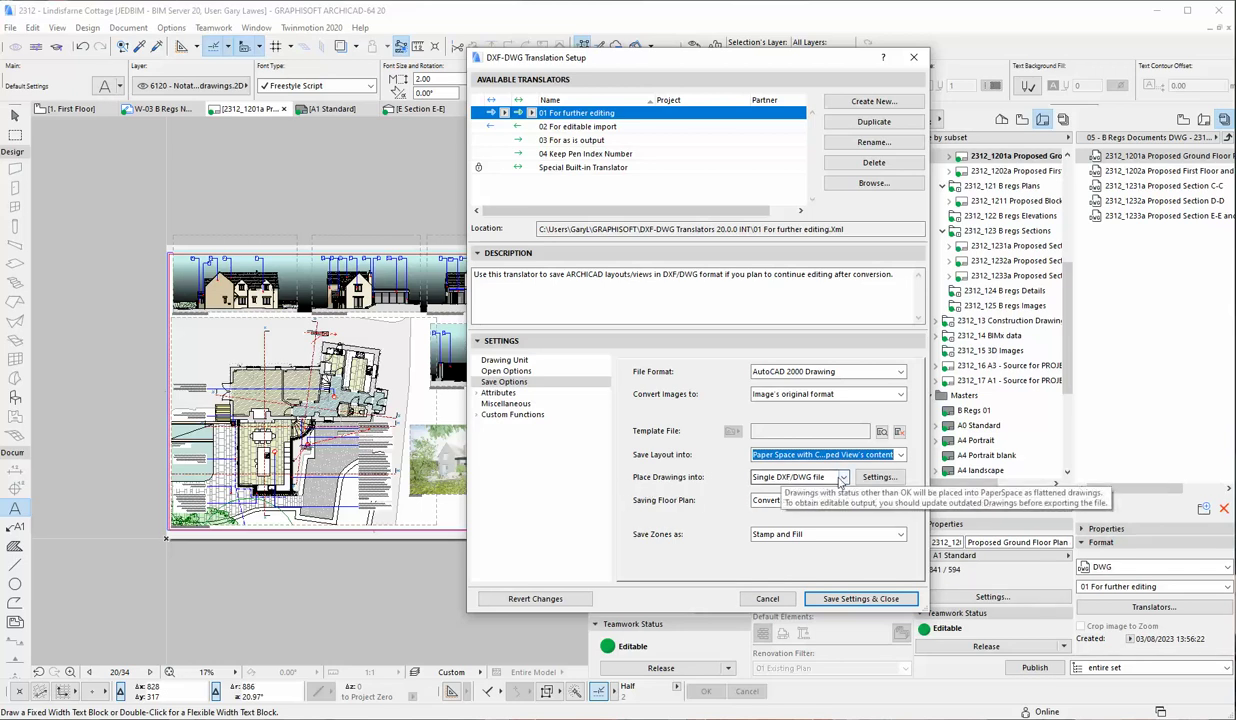
- Inspect the translator's Xref settings, cancel them unchanged, and keep drawings placed into a Single DXF/DWG file
click(878, 477)
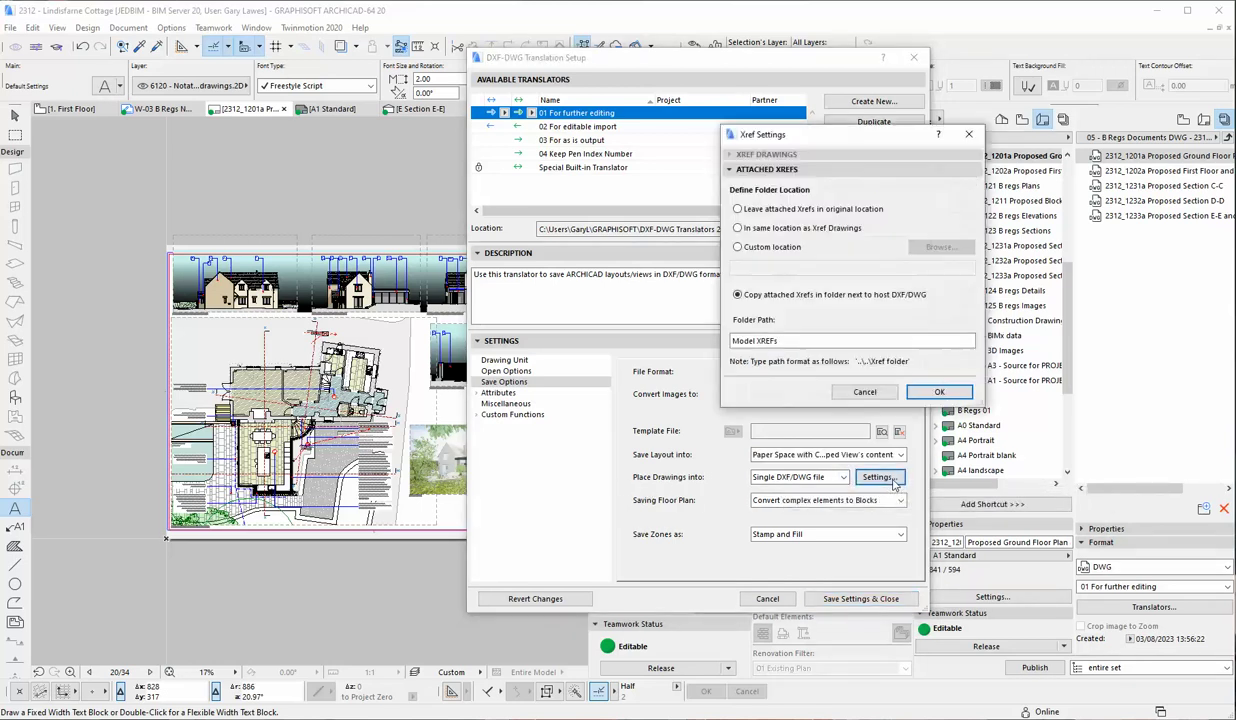
click(852, 391)
click(843, 477)
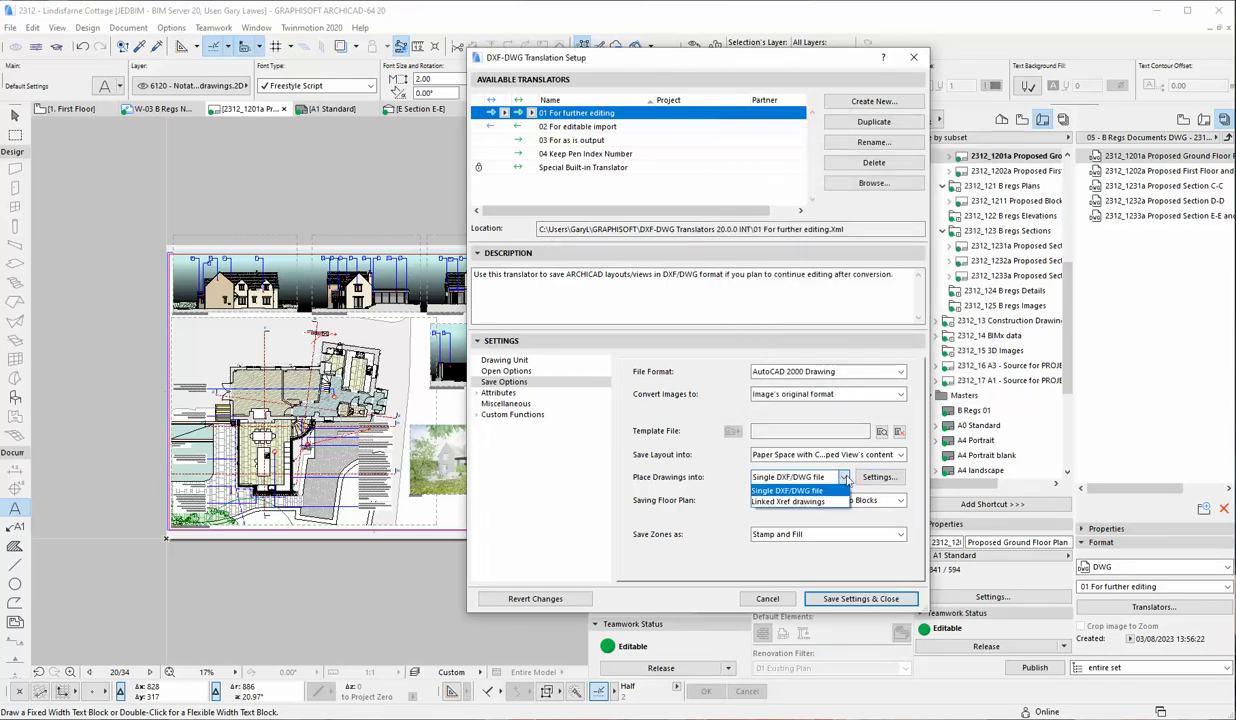
click(846, 479)
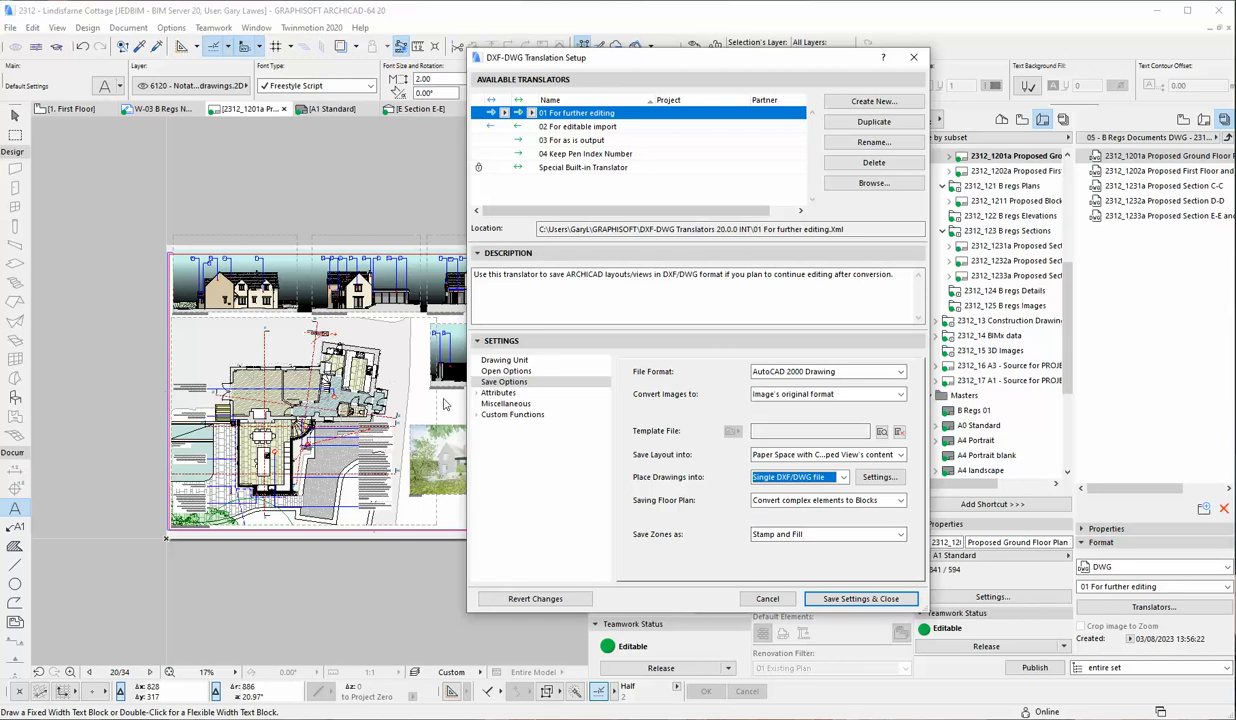
- Look through the translator's Layers, Pens and Colors, and Line types attribute categories, then cancel the translation setup
click(477, 394)
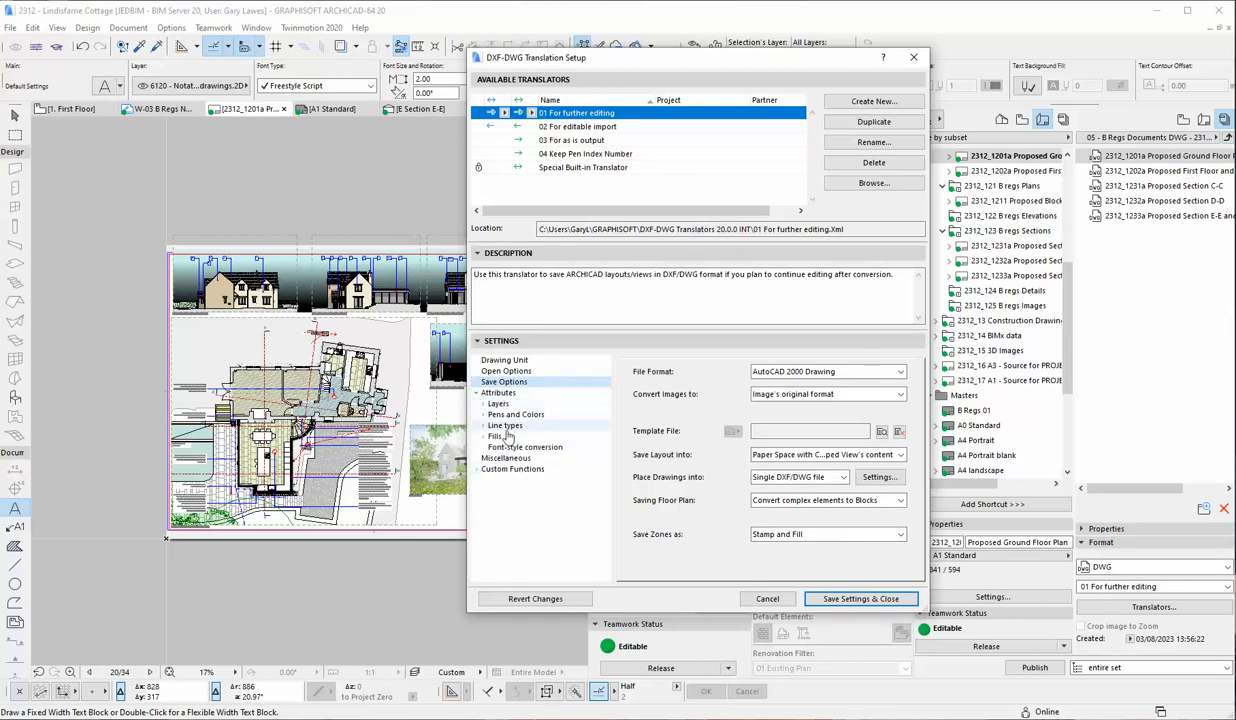
click(505, 405)
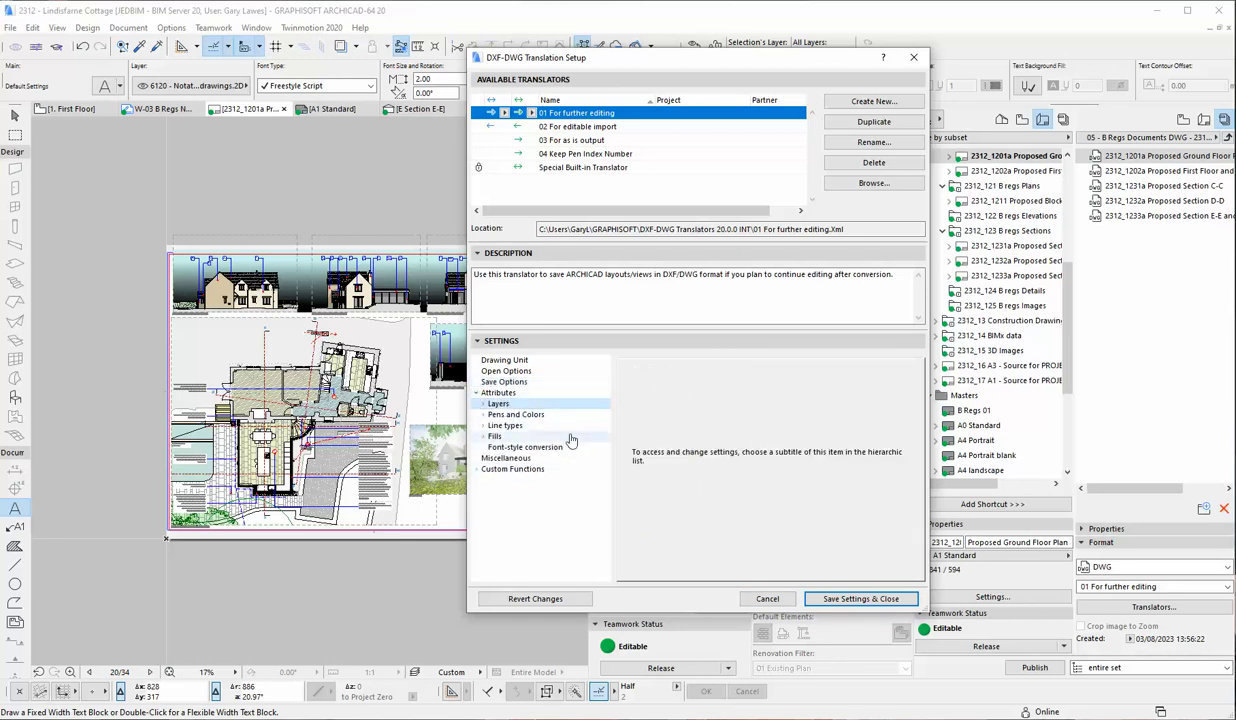
click(532, 414)
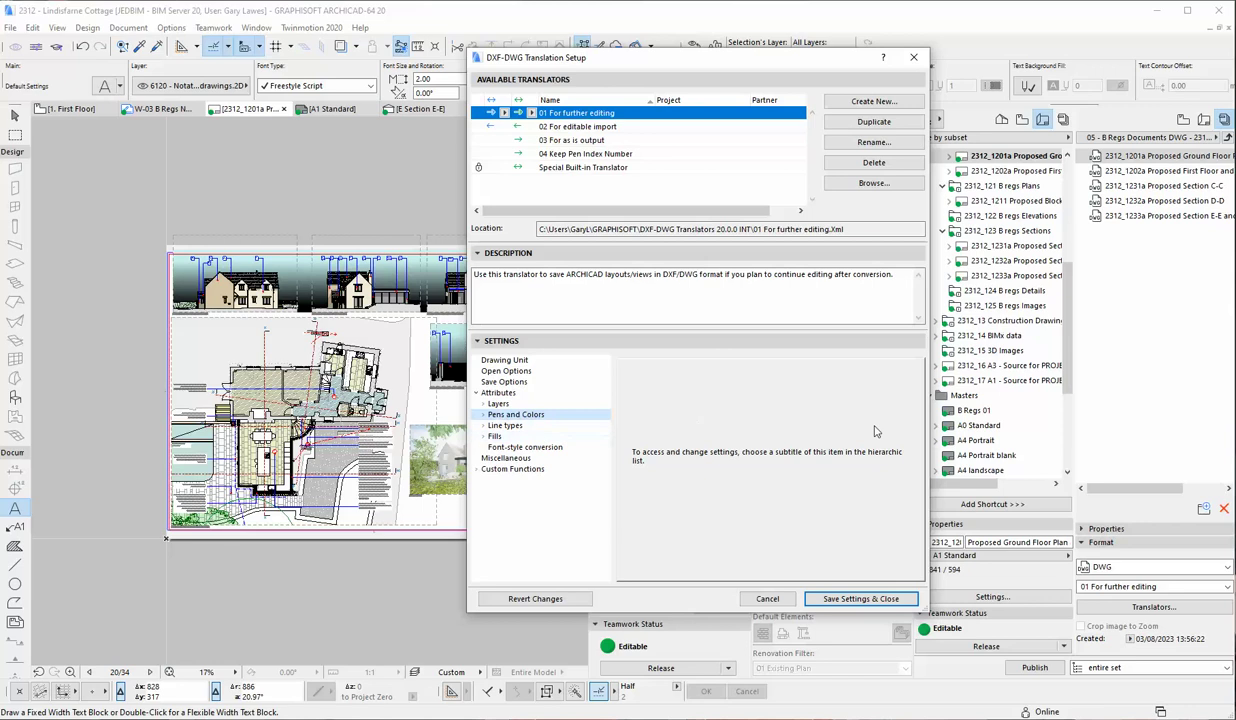
click(515, 427)
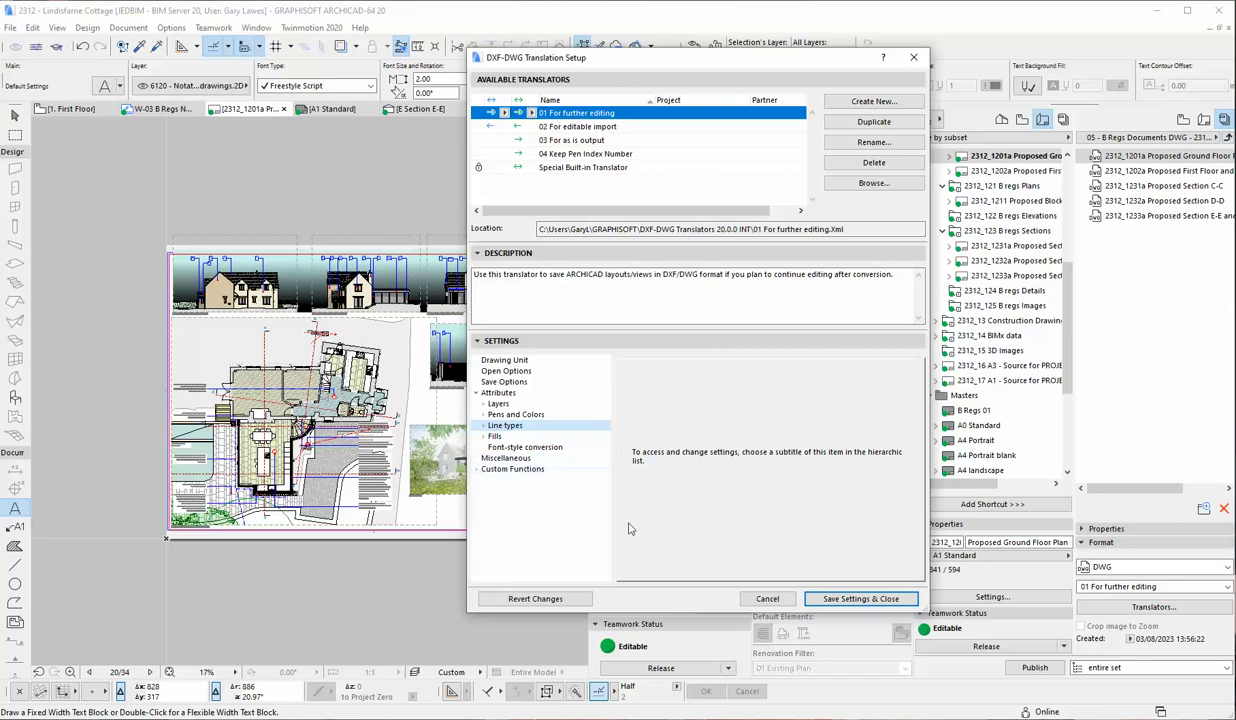
click(767, 599)
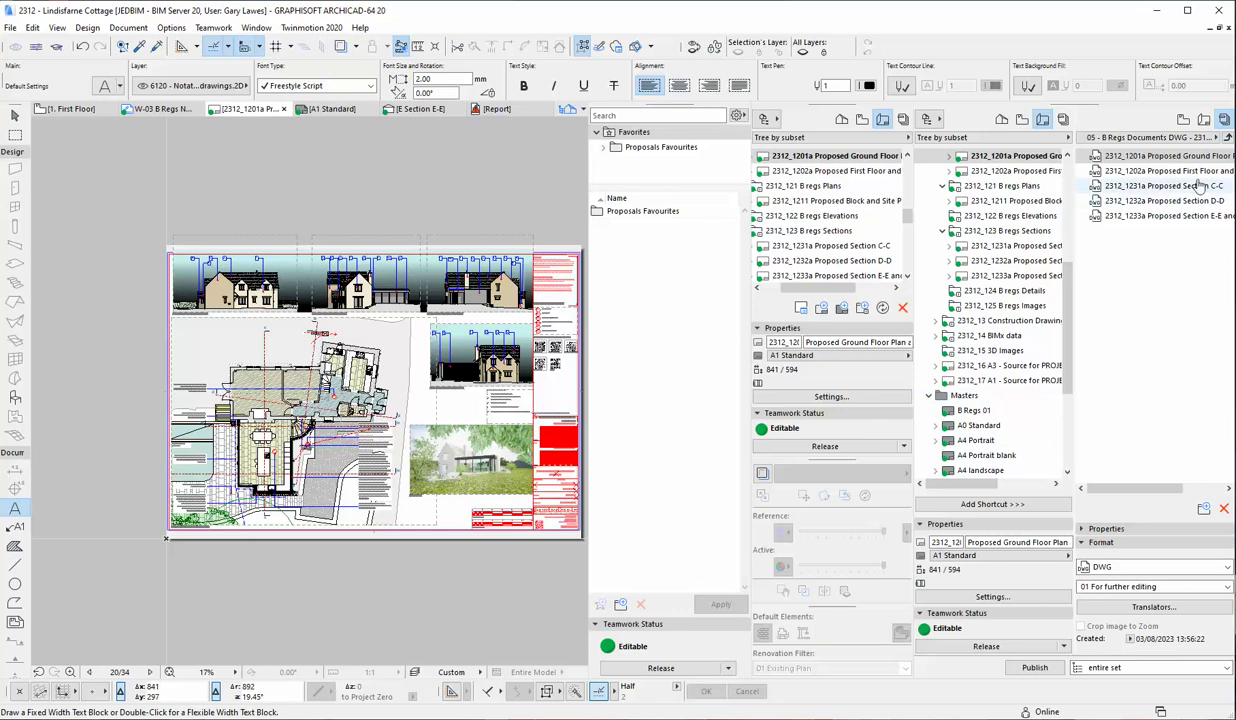
- Open the 2312_1202a Proposed First Floor layout from the publisher set and examine the annotated 1:50 Roof Frame drawing
double_click(1165, 171)
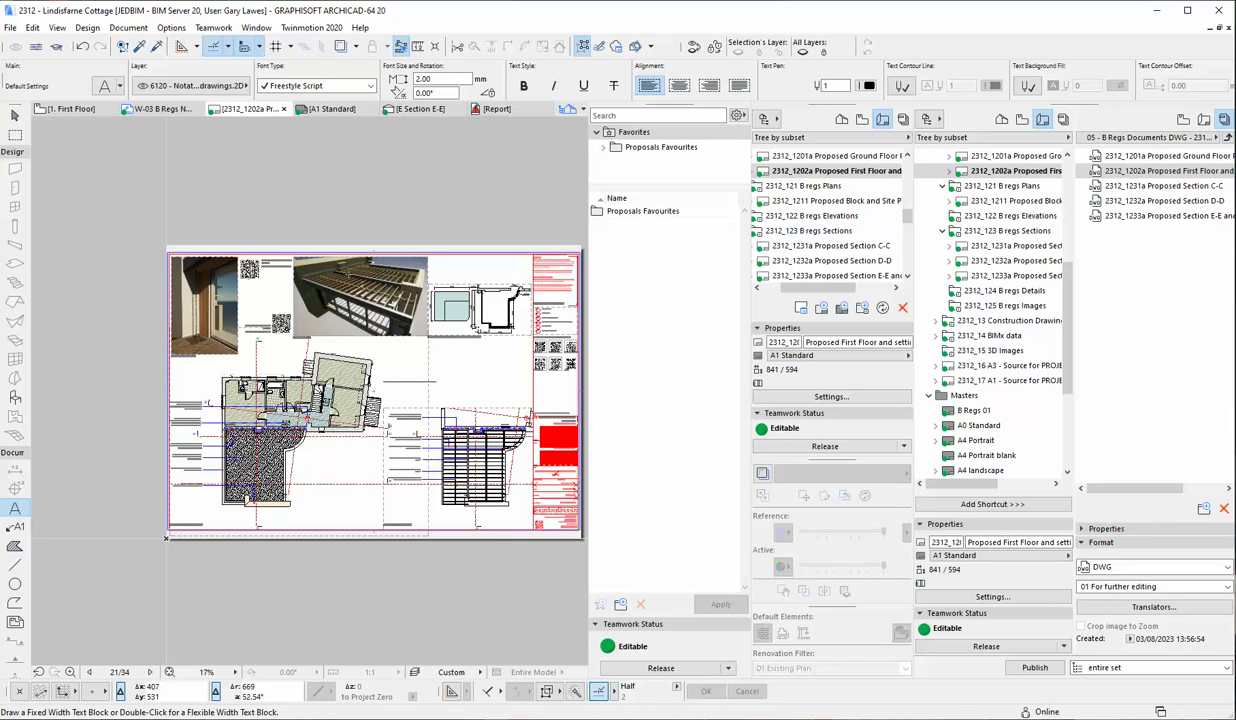
scroll(405, 290, up, 5)
scroll(380, 256, down, 5)
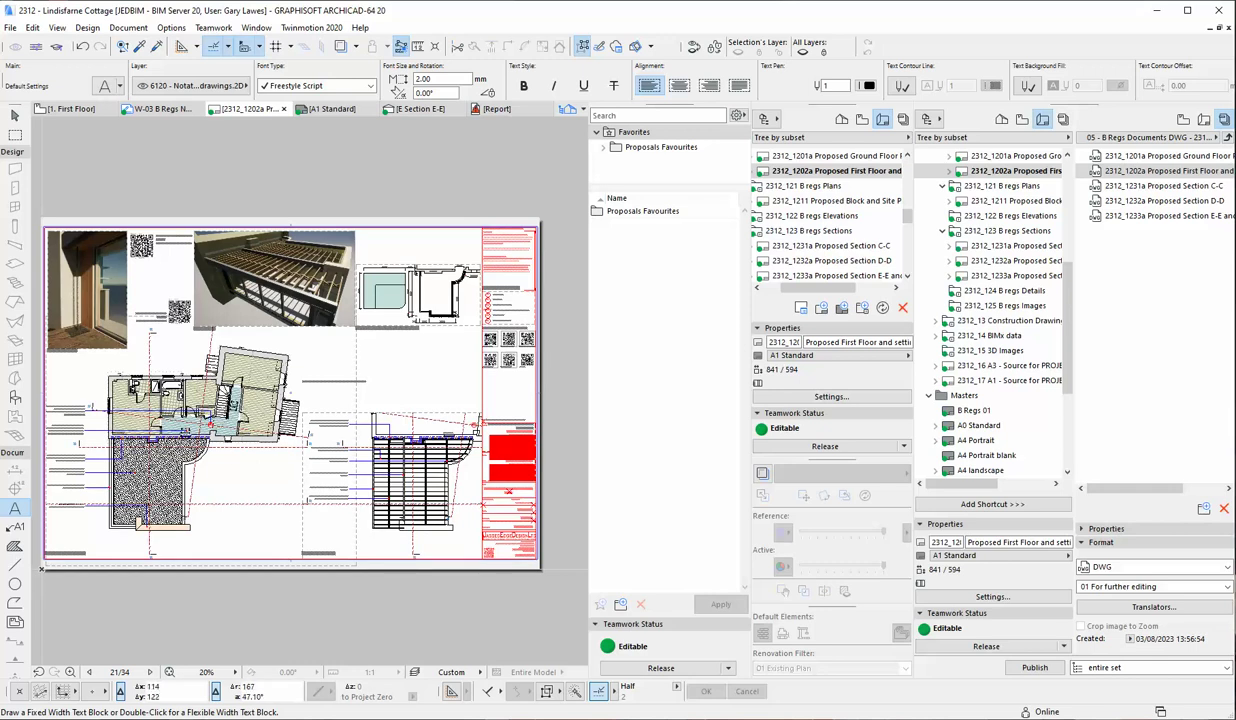
scroll(391, 539, up, 4)
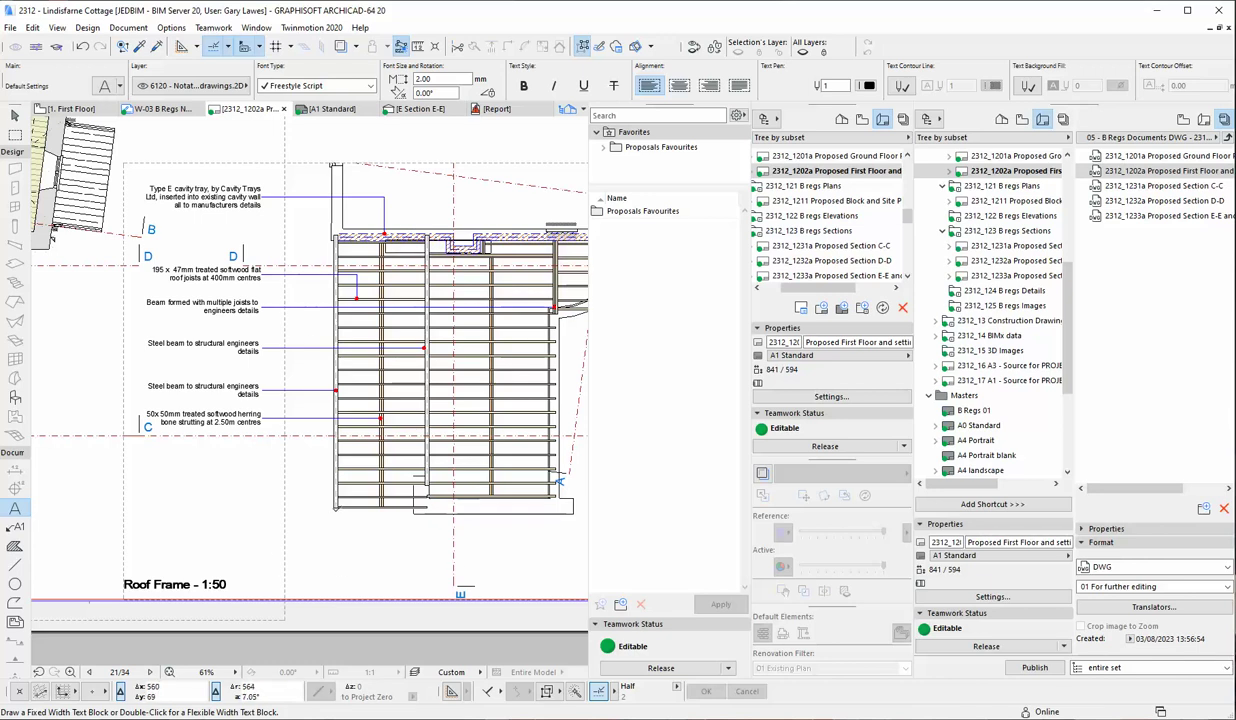
scroll(191, 603, down, 2)
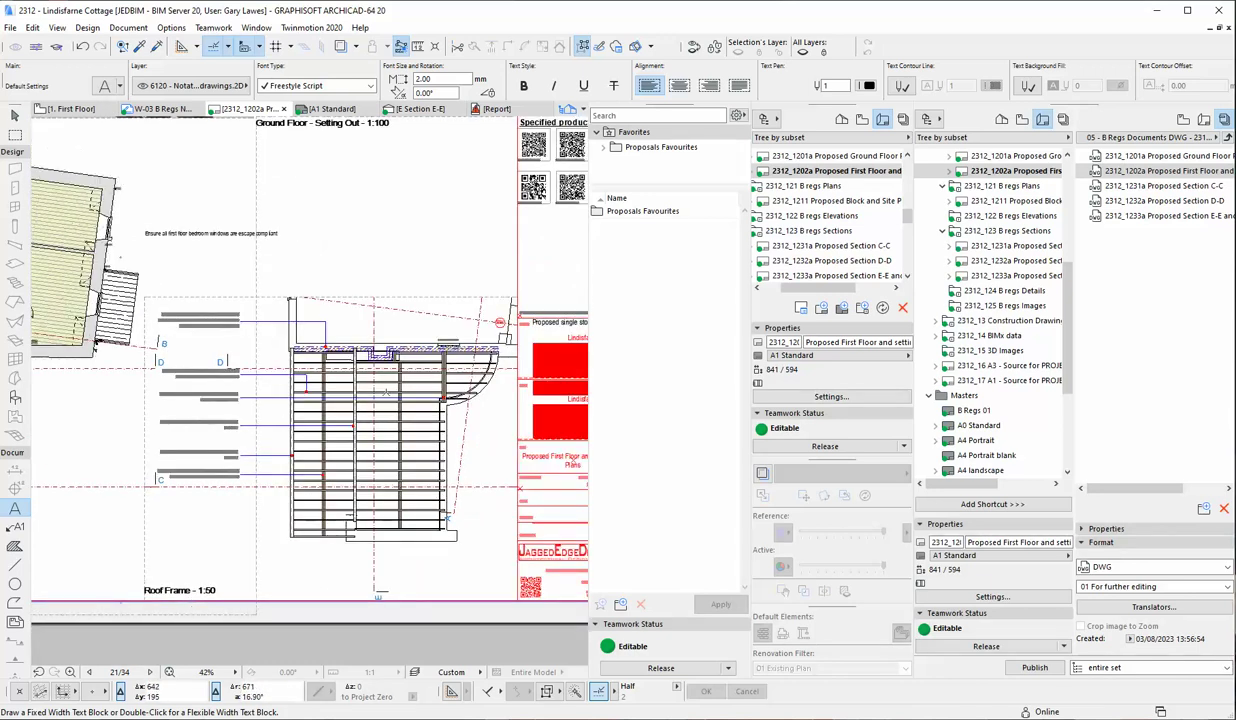
scroll(234, 395, up, 3)
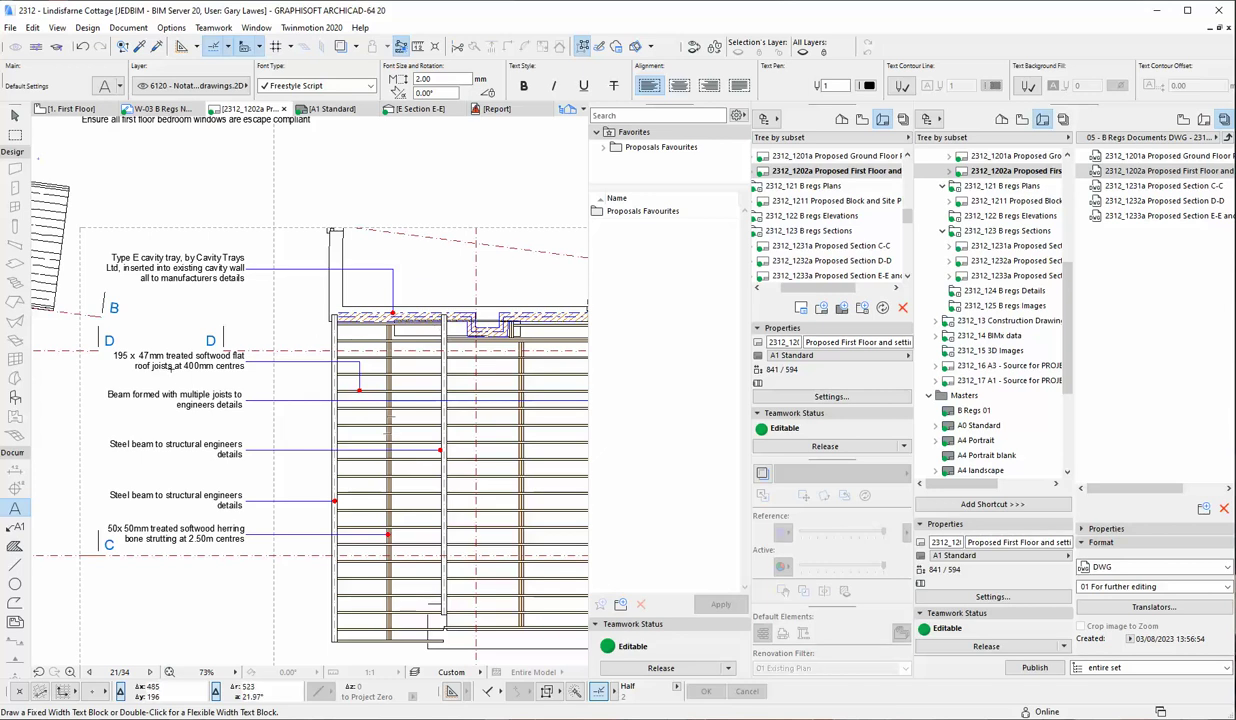
scroll(234, 525, down, 5)
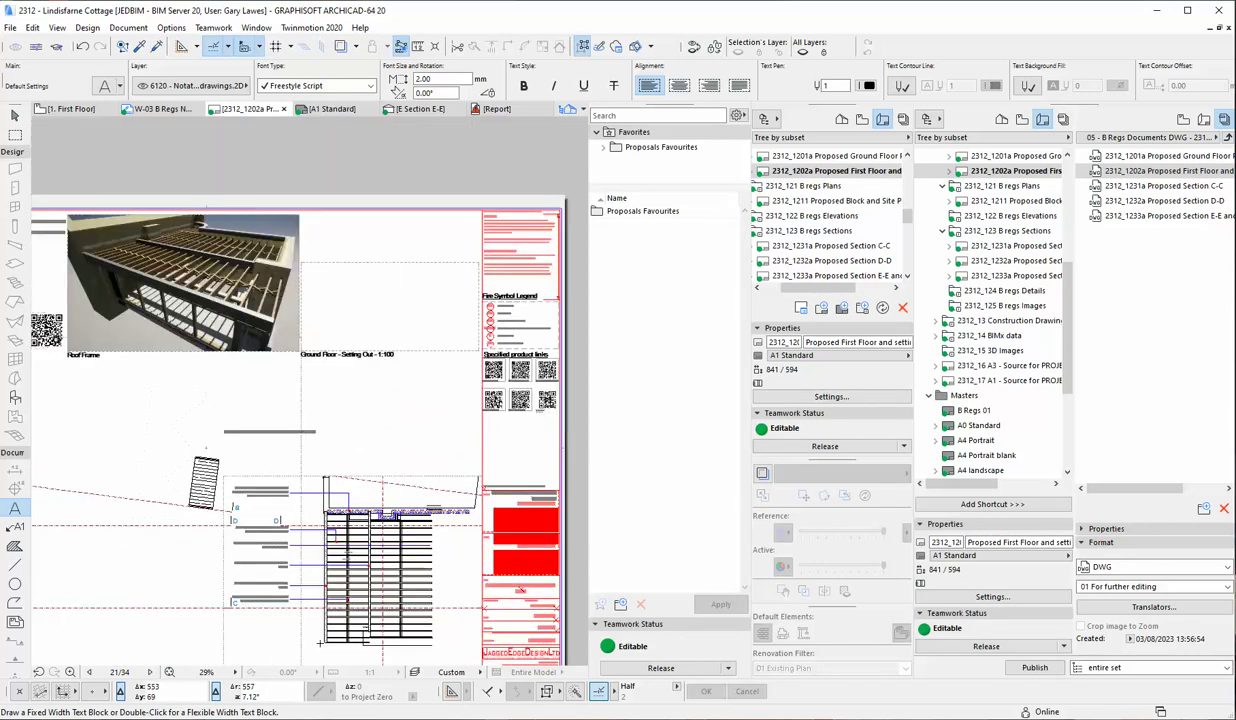
- Inspect the Roof Frame 3D image on the layout, selecting and deselecting the placed drawing
middle_drag(234, 525, 384, 396)
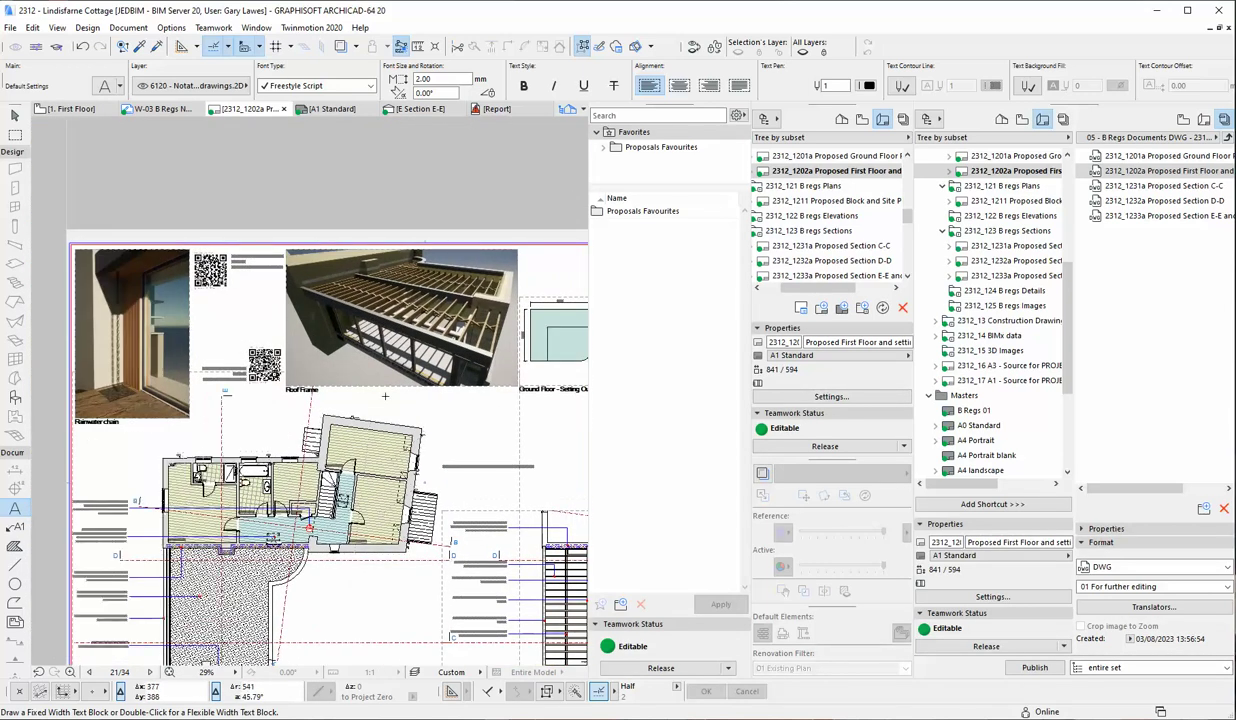
scroll(436, 361, up, 3)
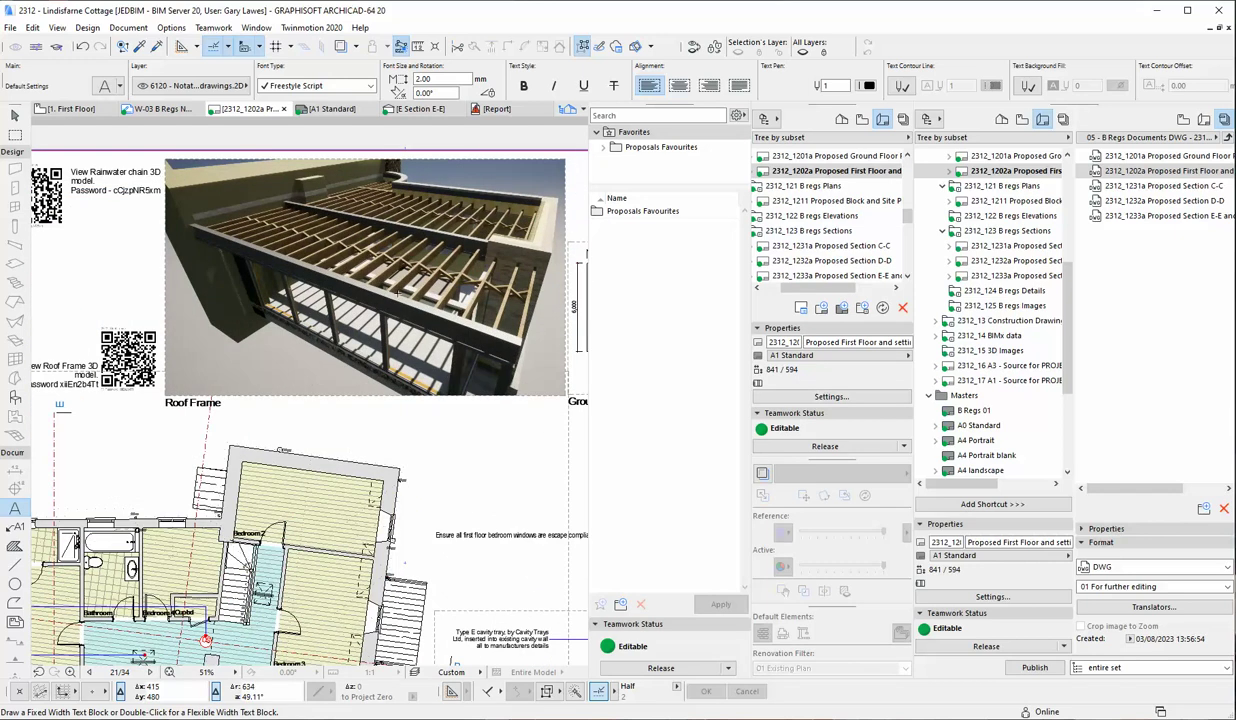
click(489, 318)
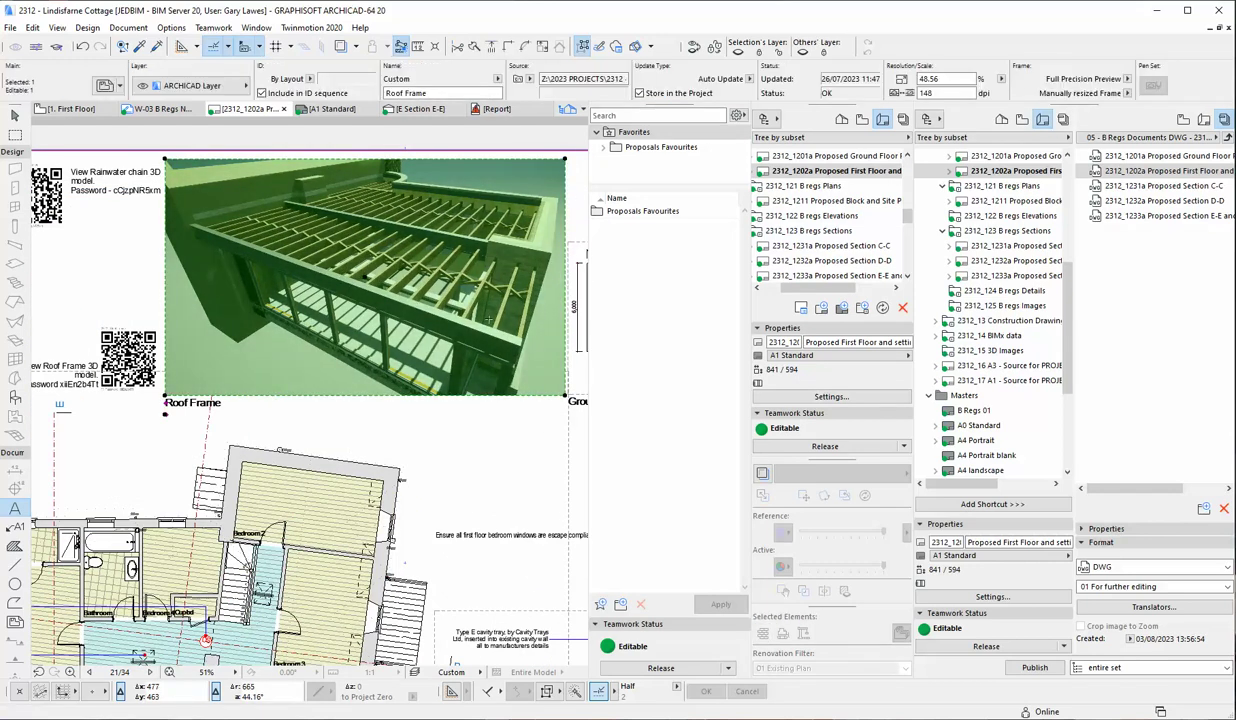
key(Escape)
scroll(528, 469, up, 1)
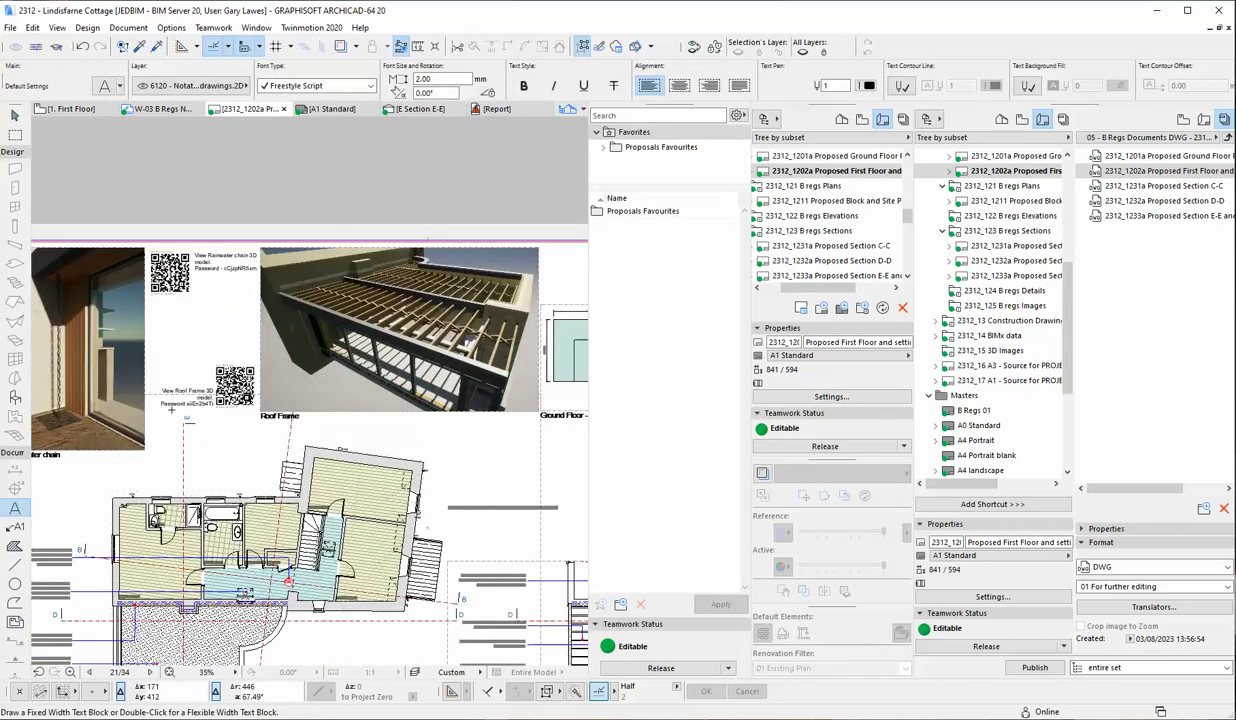
- Inspect the QR code linking to the Roof Frame 3D model, selecting and deselecting it
middle_drag(528, 469, 758, 503)
shift+click(318, 375)
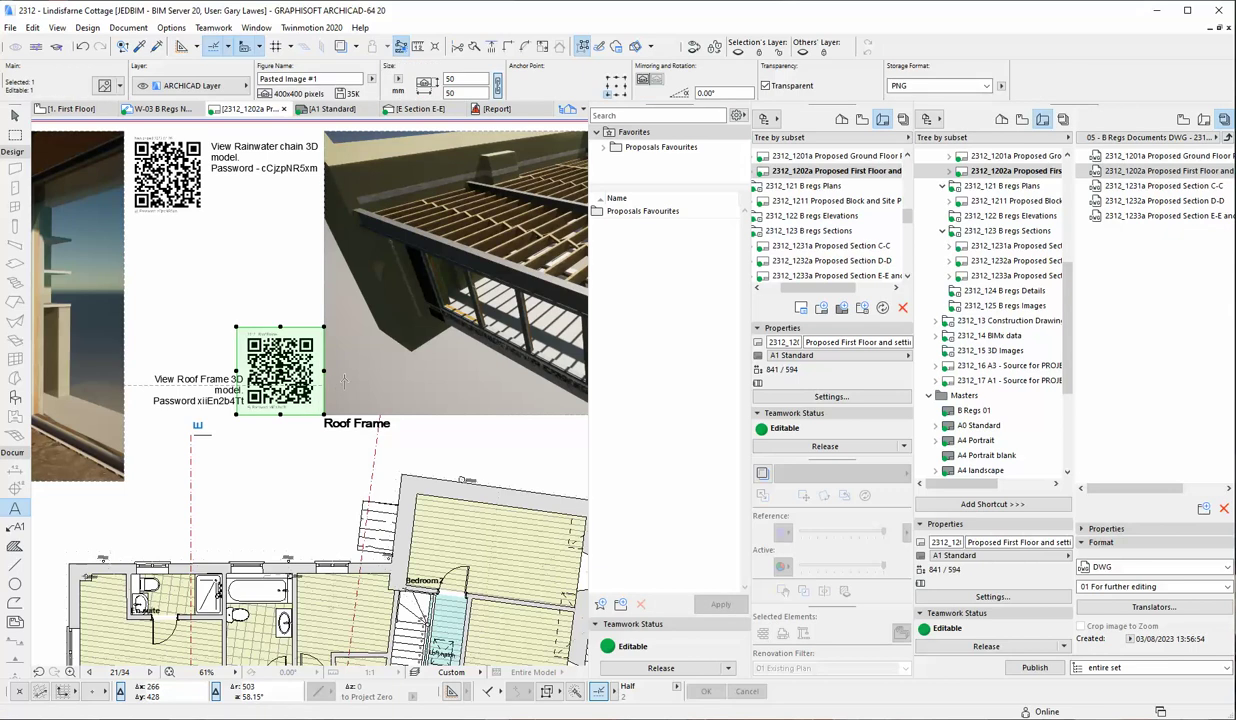
key(Escape)
scroll(345, 500, down, 2)
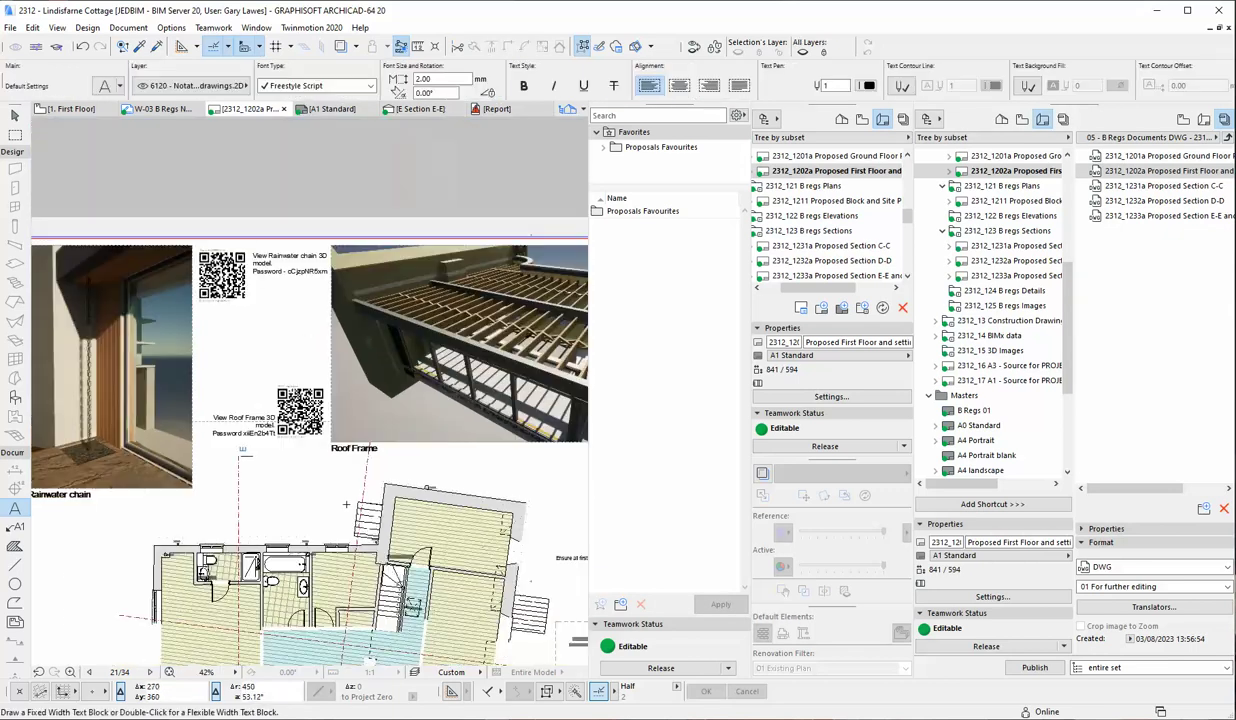
- Inspect the Rainwater chain image and its 3D model QR code, selecting and deselecting the code
scroll(40, 360, up, 4)
scroll(40, 360, down, 2)
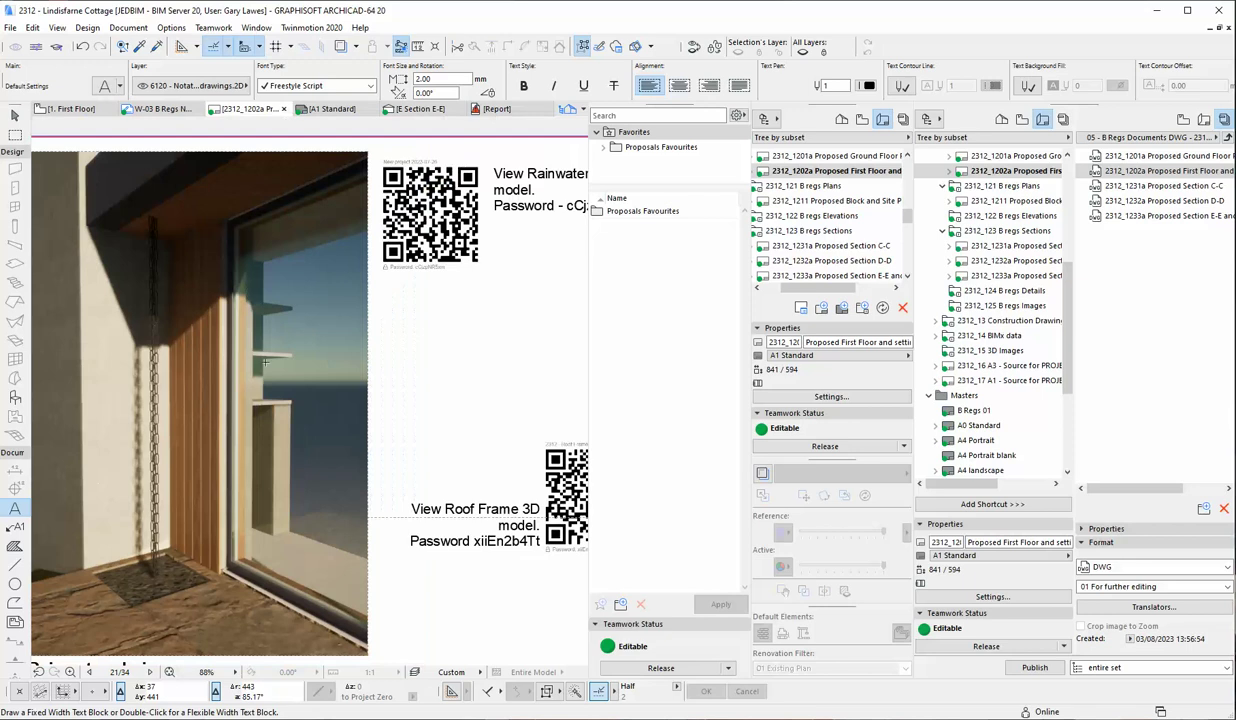
click(427, 240)
scroll(178, 342, down, 3)
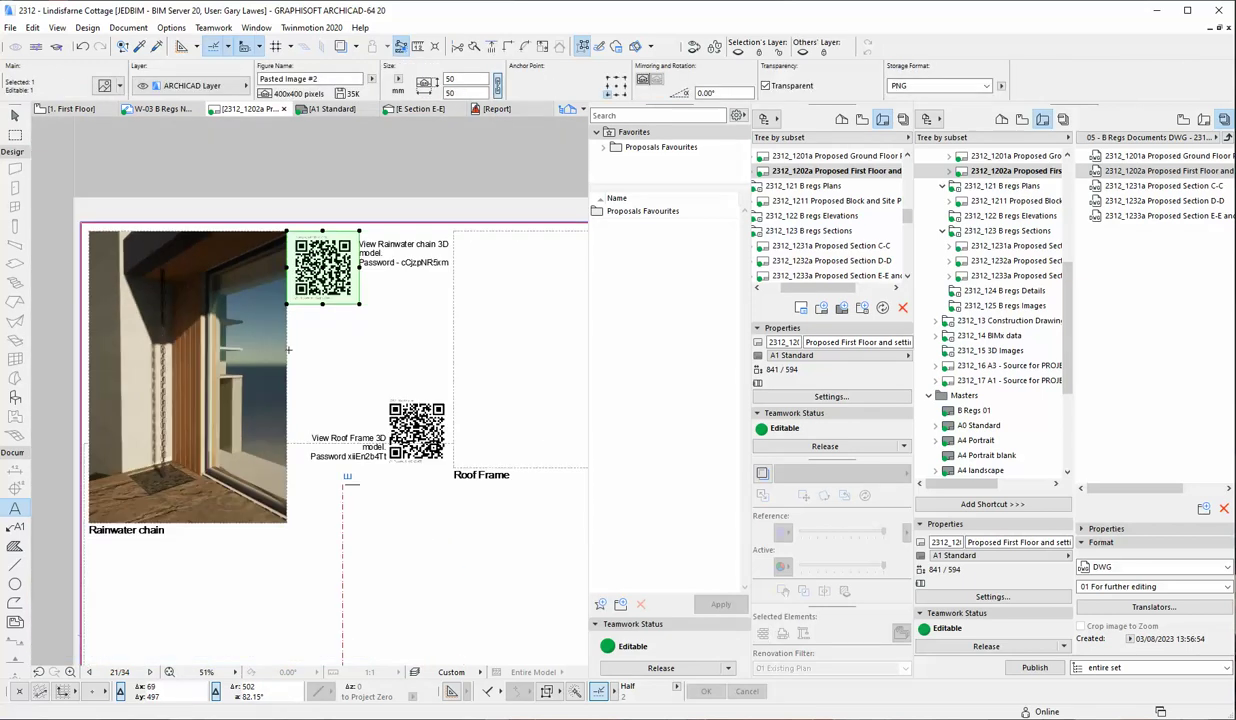
key(Escape)
scroll(150, 362, down, 2)
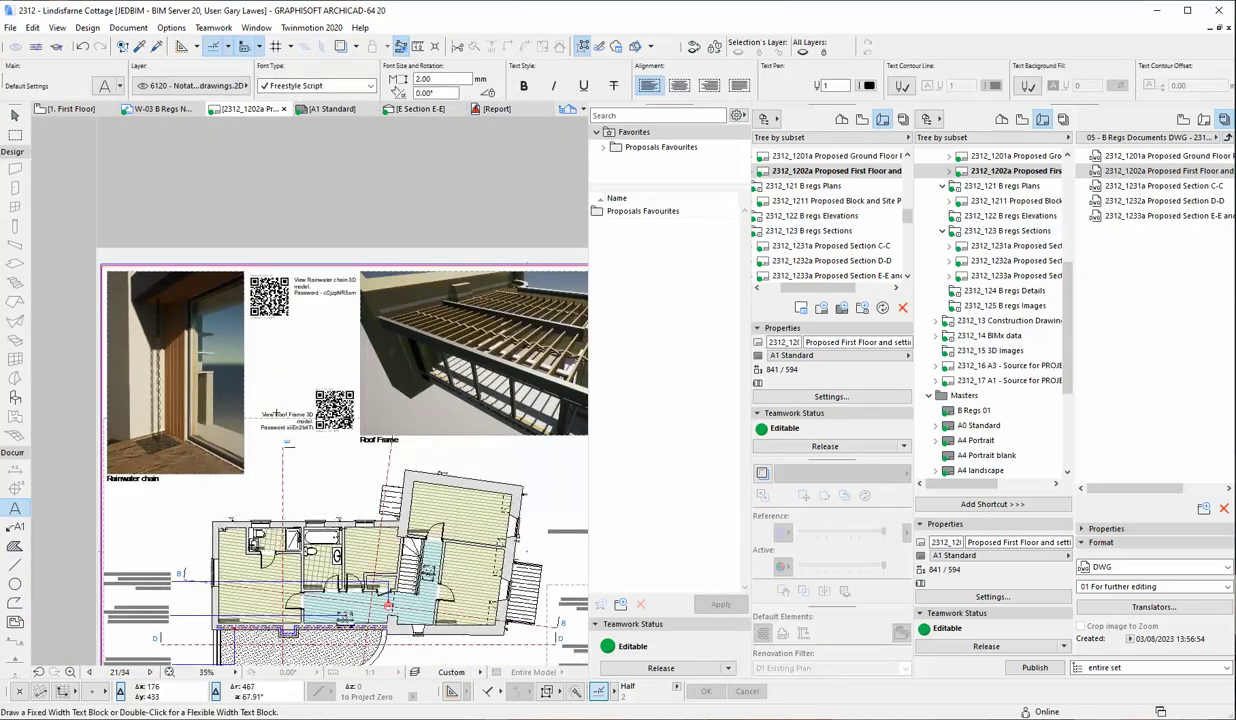
- Examine the whole Proposed First Floor layout and take a close look at the Roof Frame QR code and its note
scroll(194, 370, down, 2)
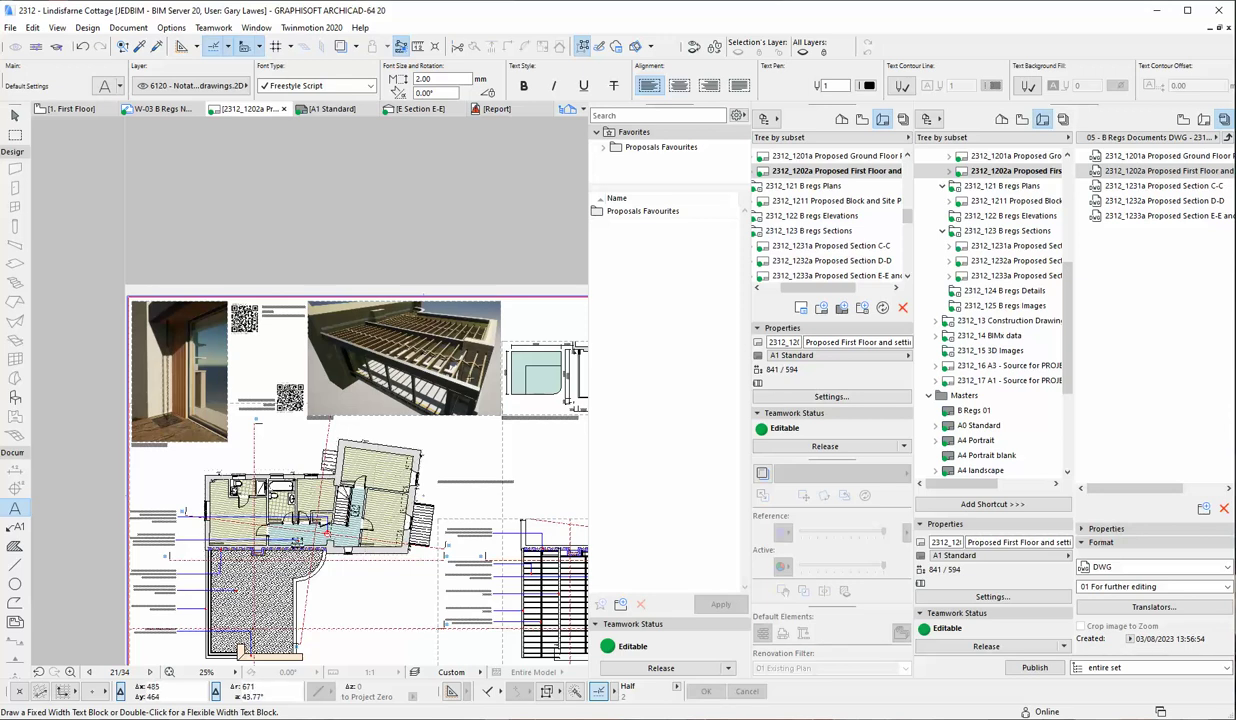
scroll(240, 292, down, 2)
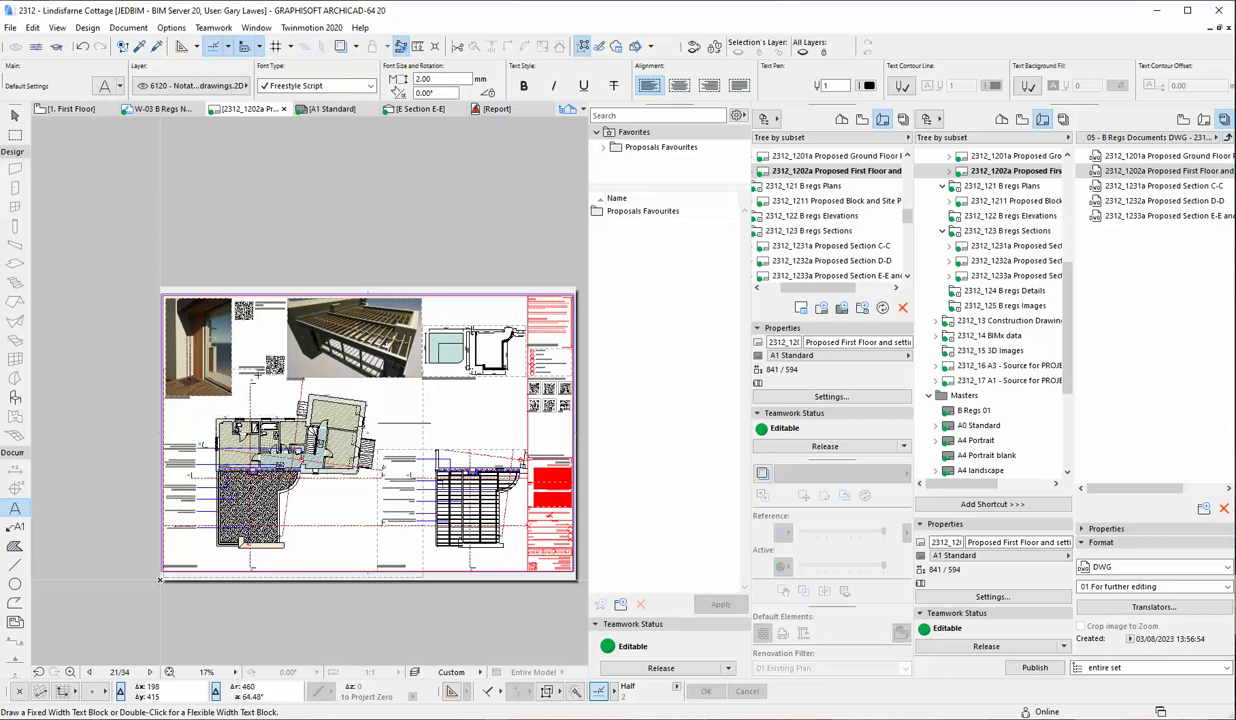
scroll(250, 364, up, 5)
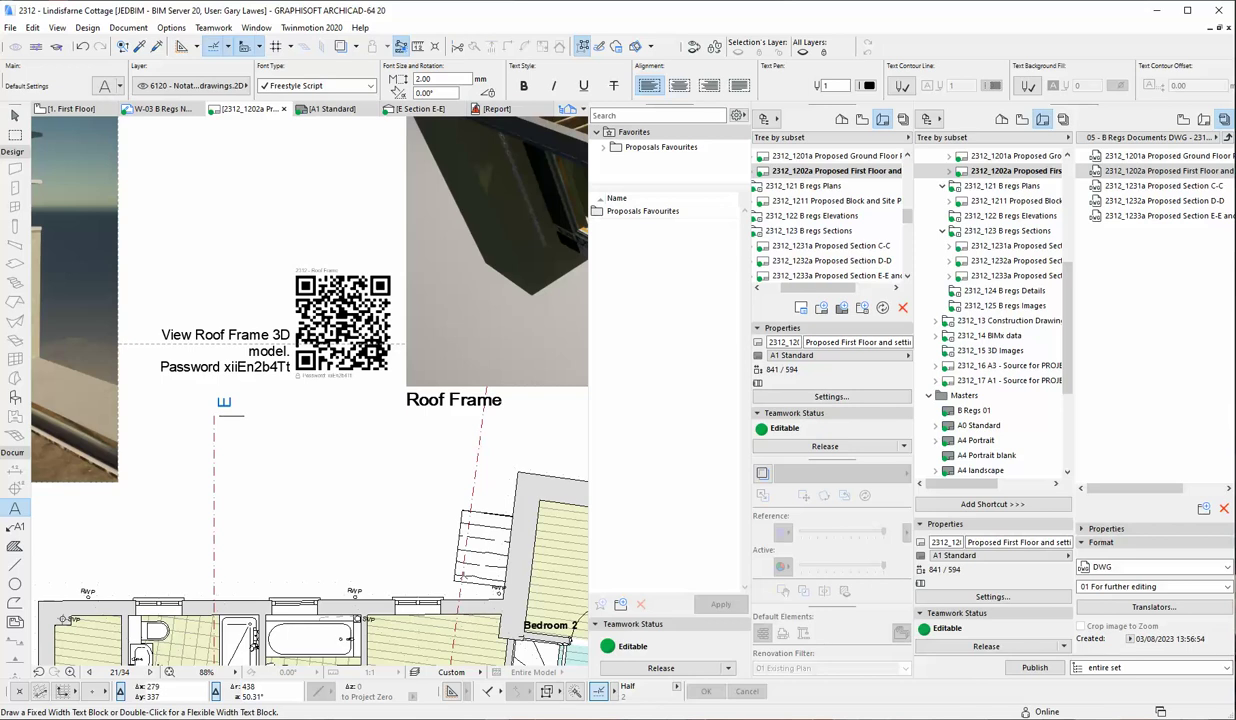
scroll(224, 404, down, 5)
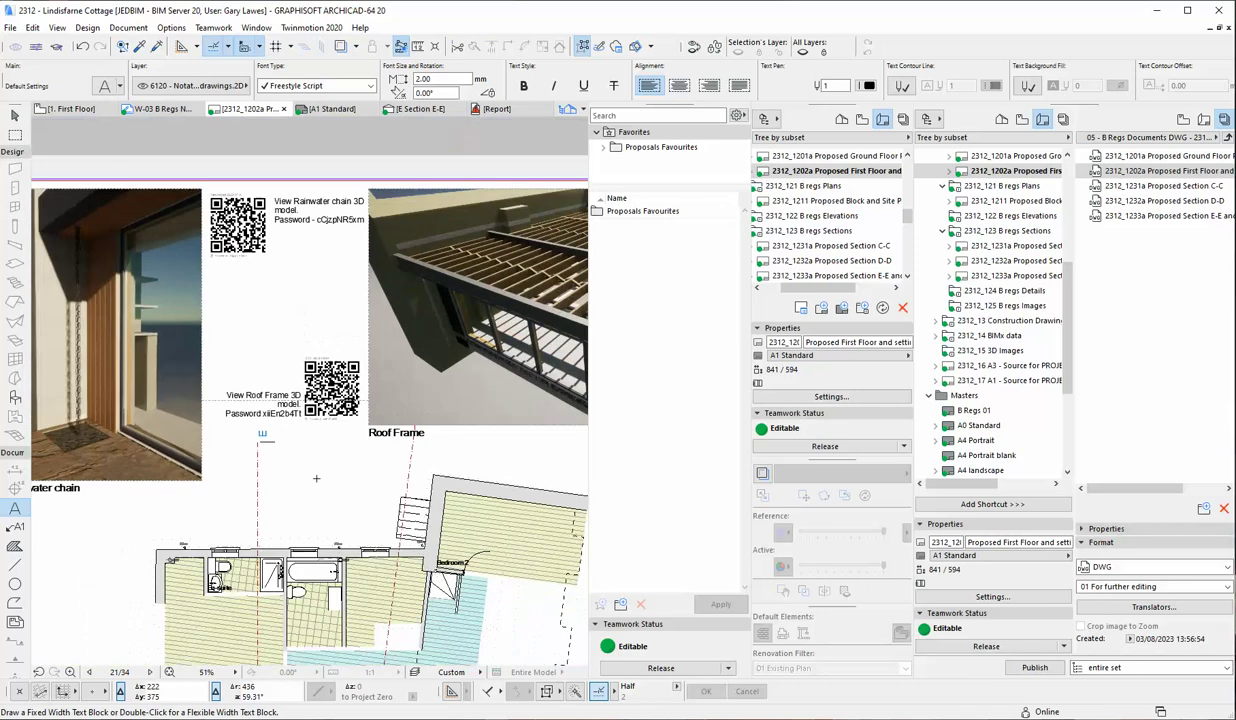
scroll(241, 399, down, 3)
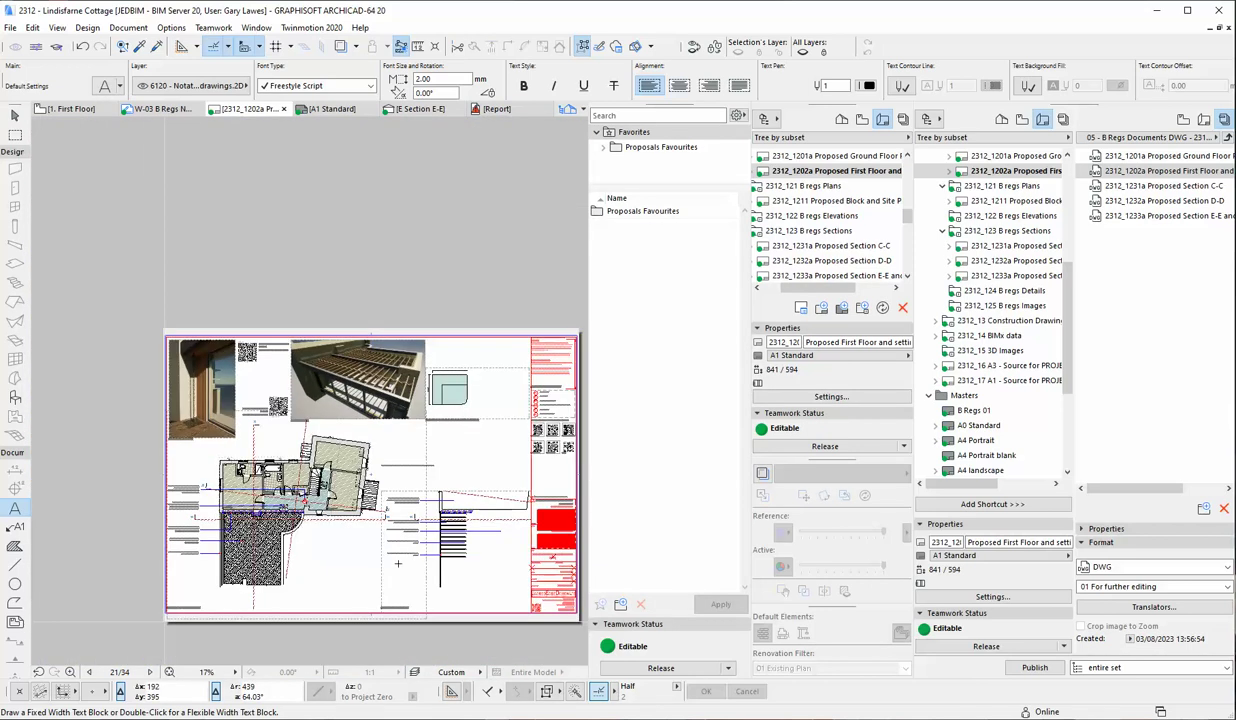
scroll(310, 385, up, 1)
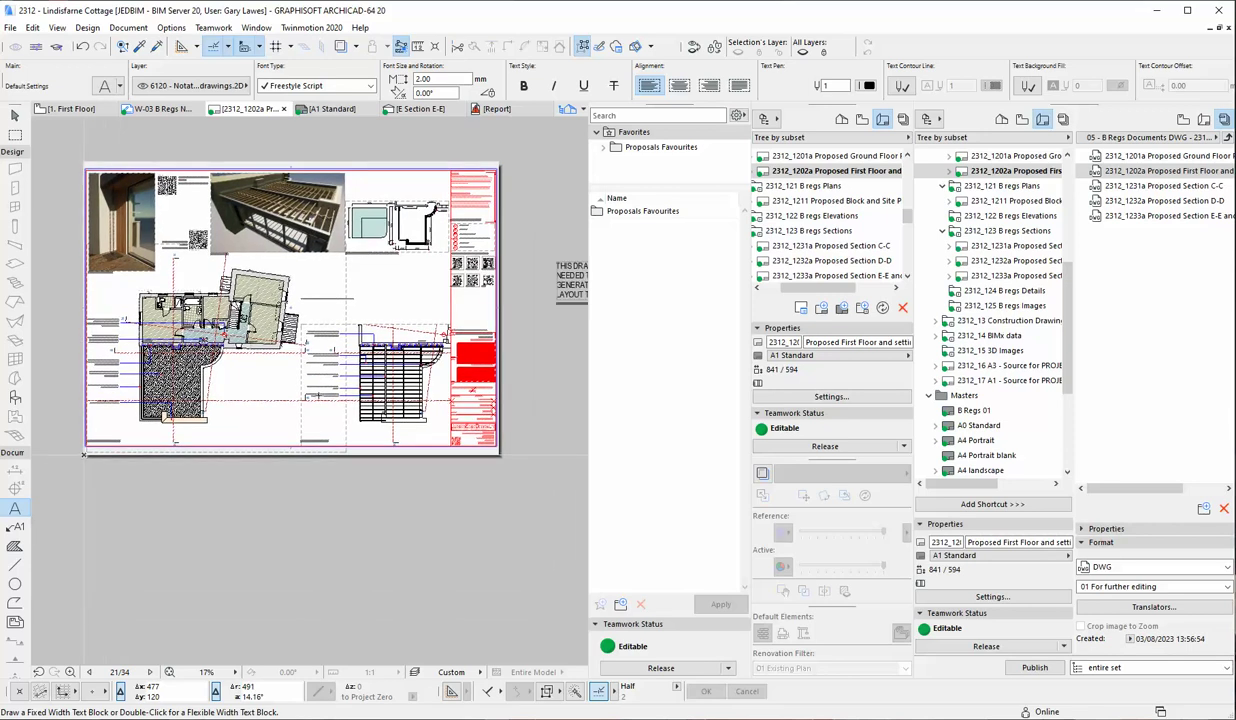
scroll(305, 370, up, 1)
middle_drag(305, 370, 321, 386)
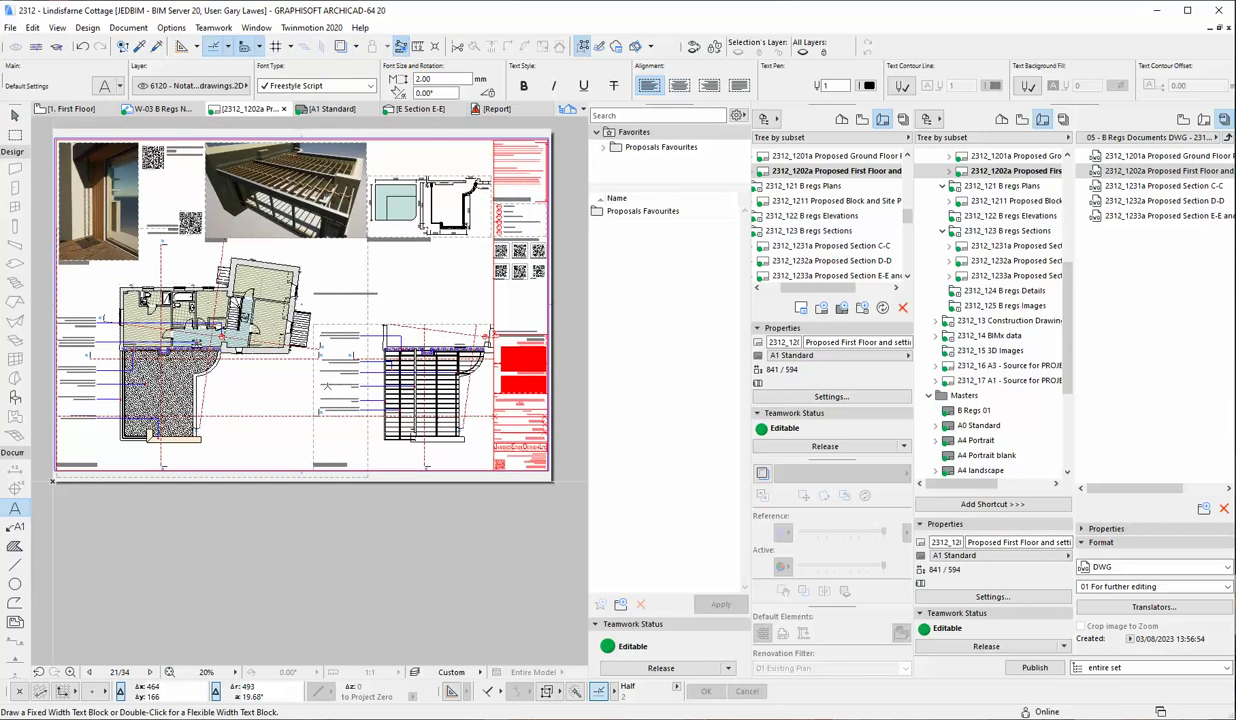